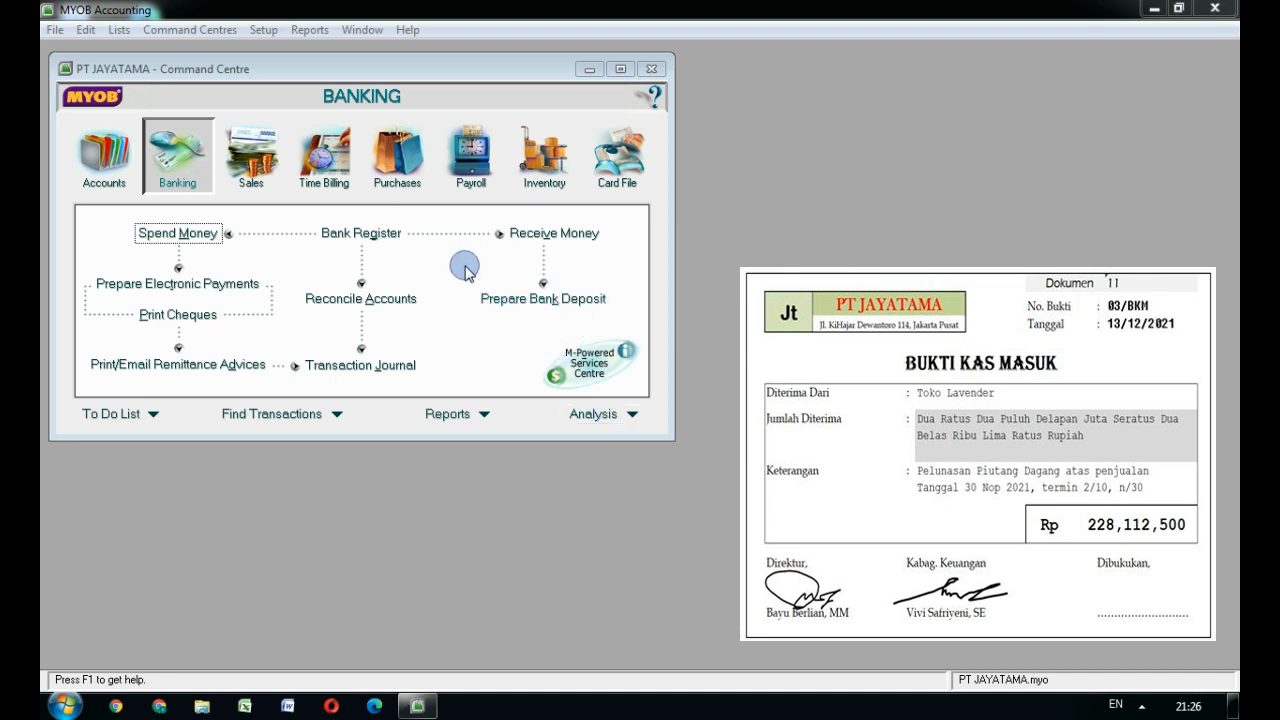
Step: Start a Receive Payments entry in Sales for the customer Toko LAVENDER
left_click(248, 168)
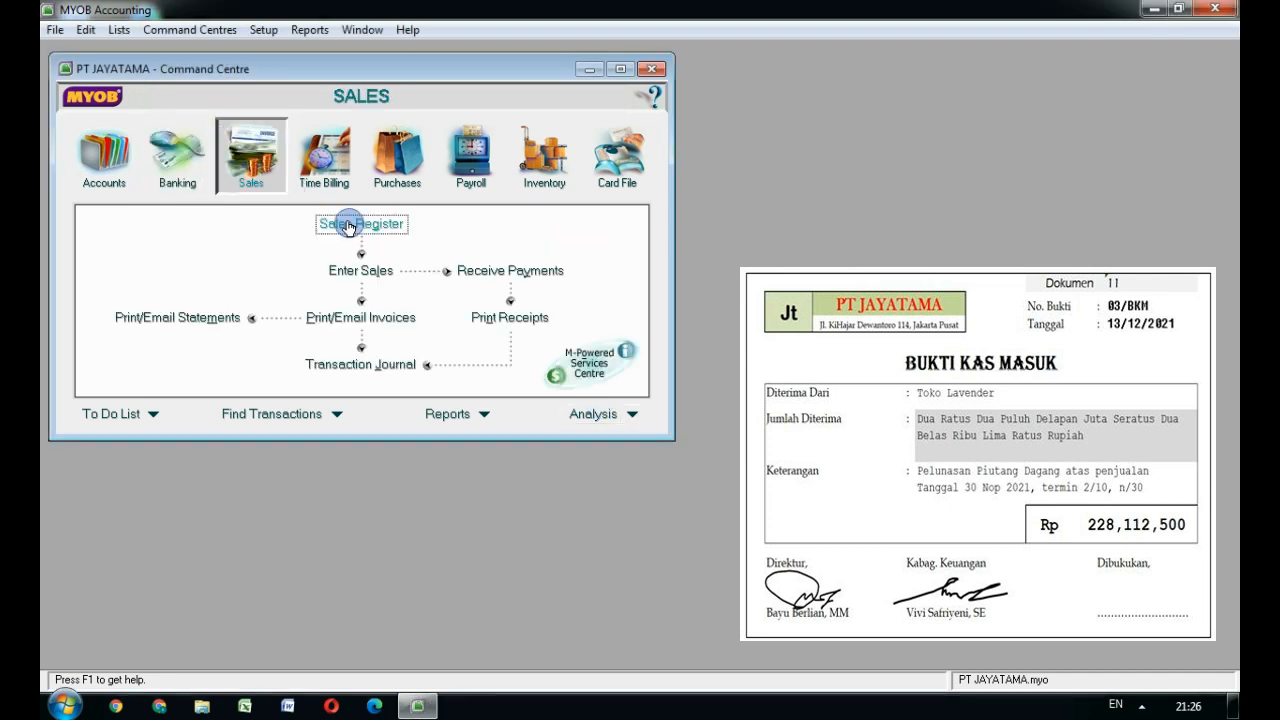
left_click(490, 272)
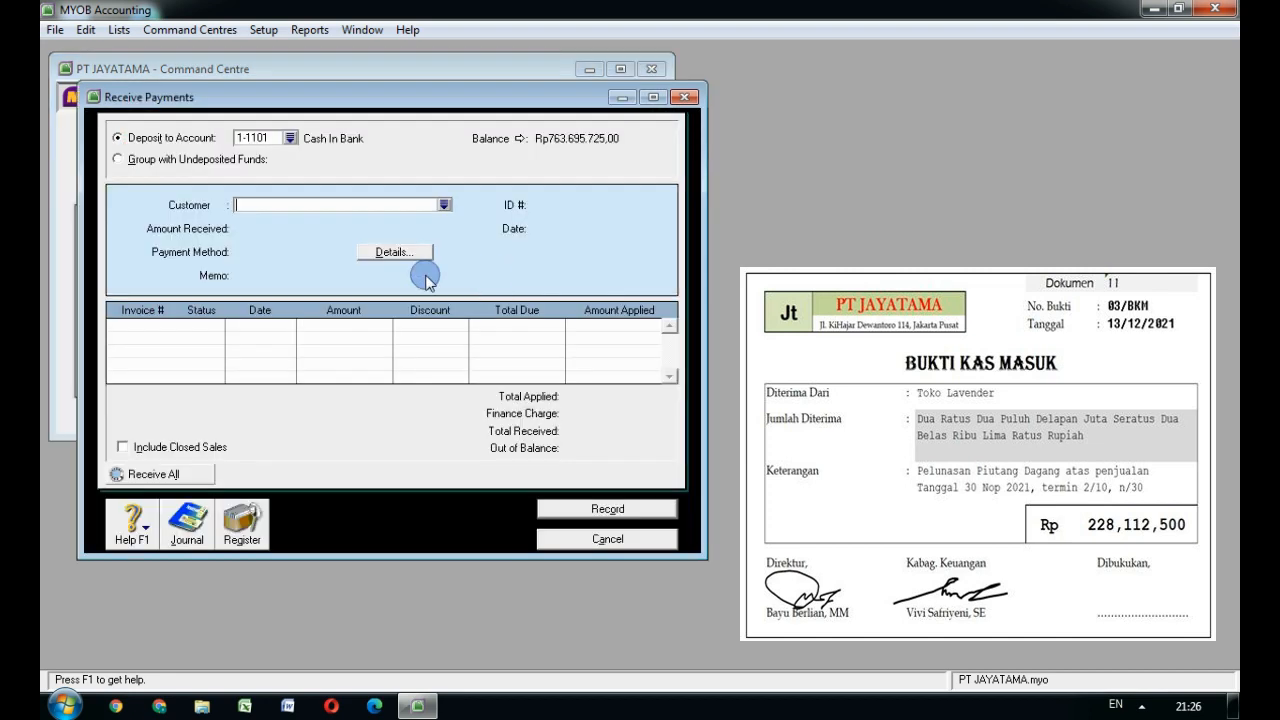
left_click(447, 205)
left_click(468, 277)
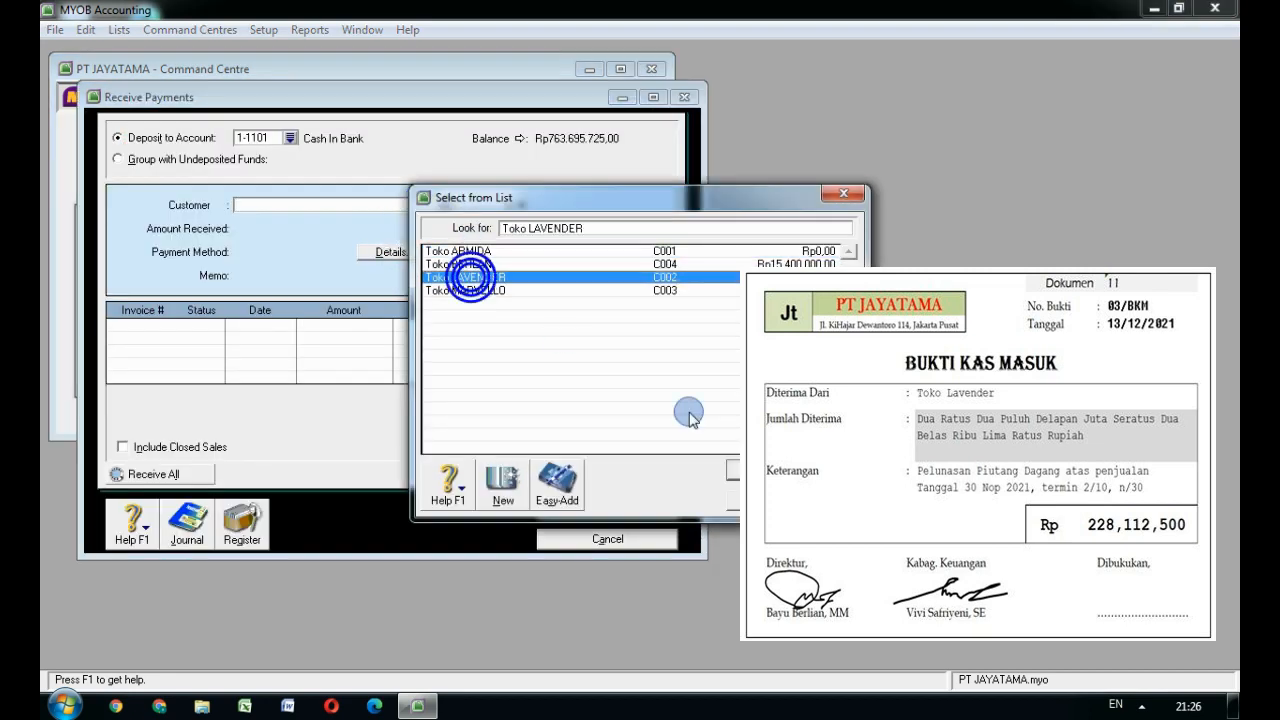
left_click(735, 468)
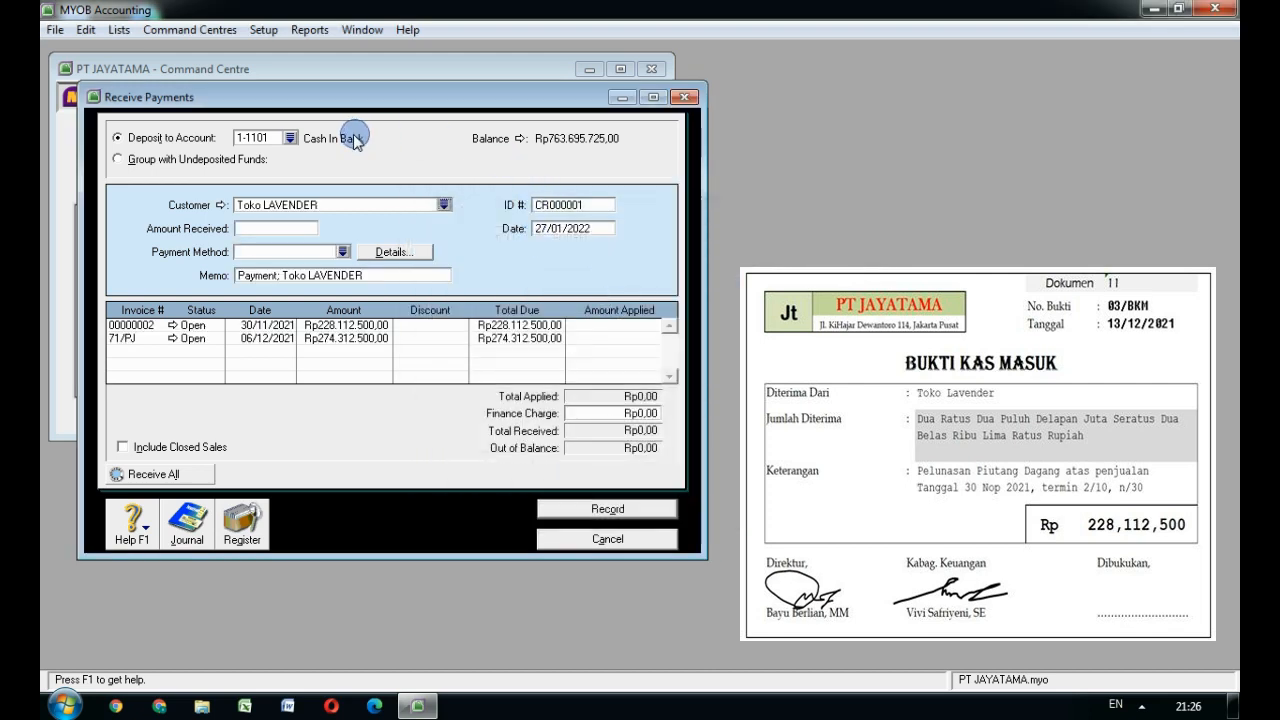
Step: Set the payment's ID to 03/BKM and its date to 13/12/2021
left_click(567, 205)
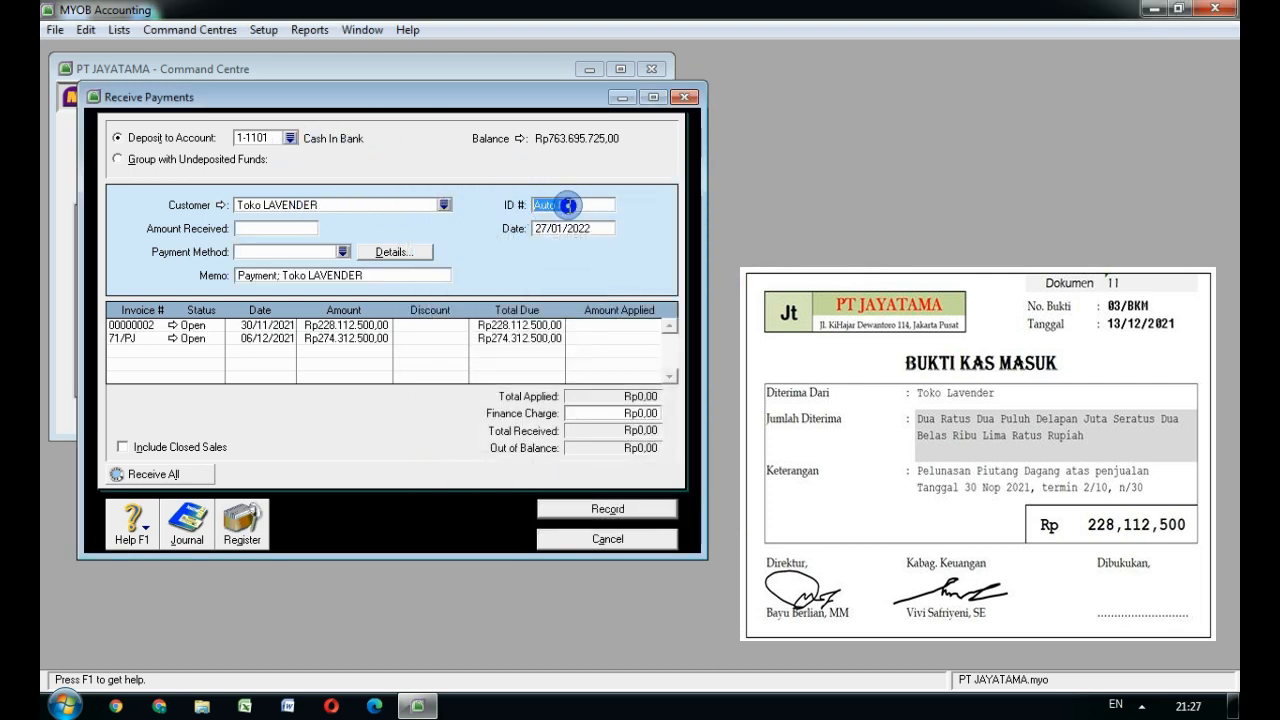
type("03")
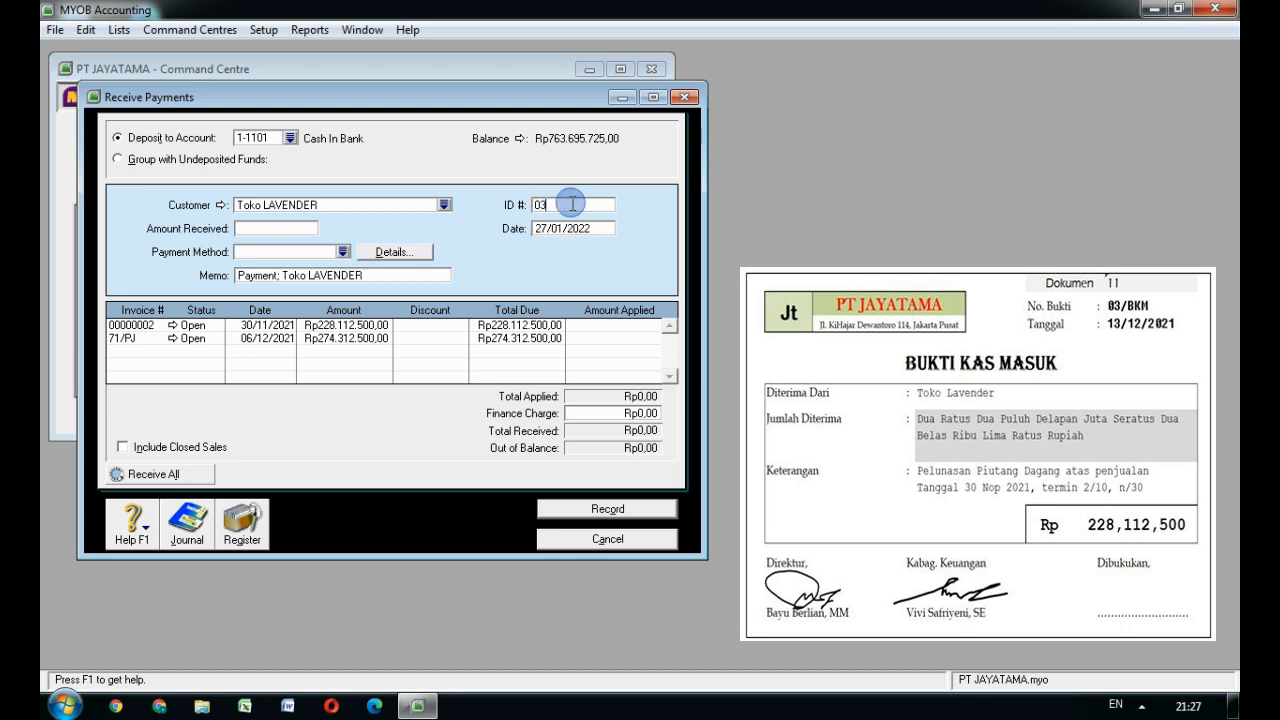
type("/BKM")
key("Tab")
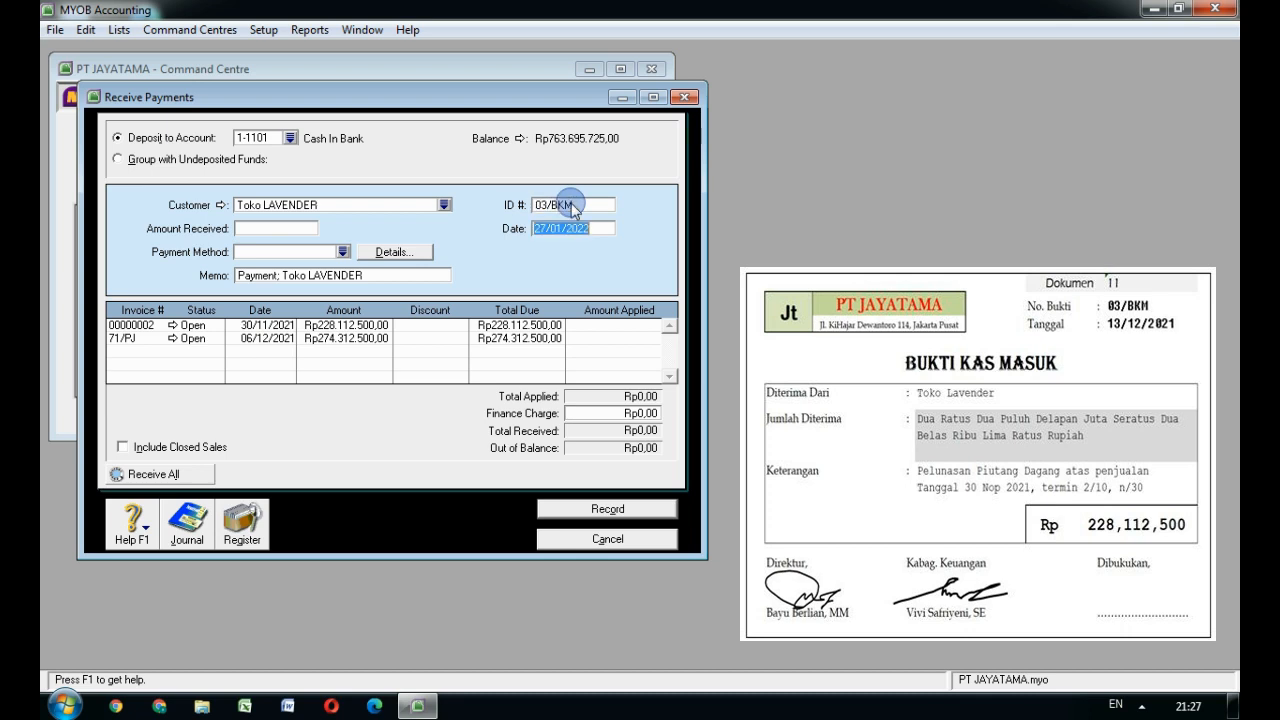
type("13/12/2")
type("021")
key("Tab")
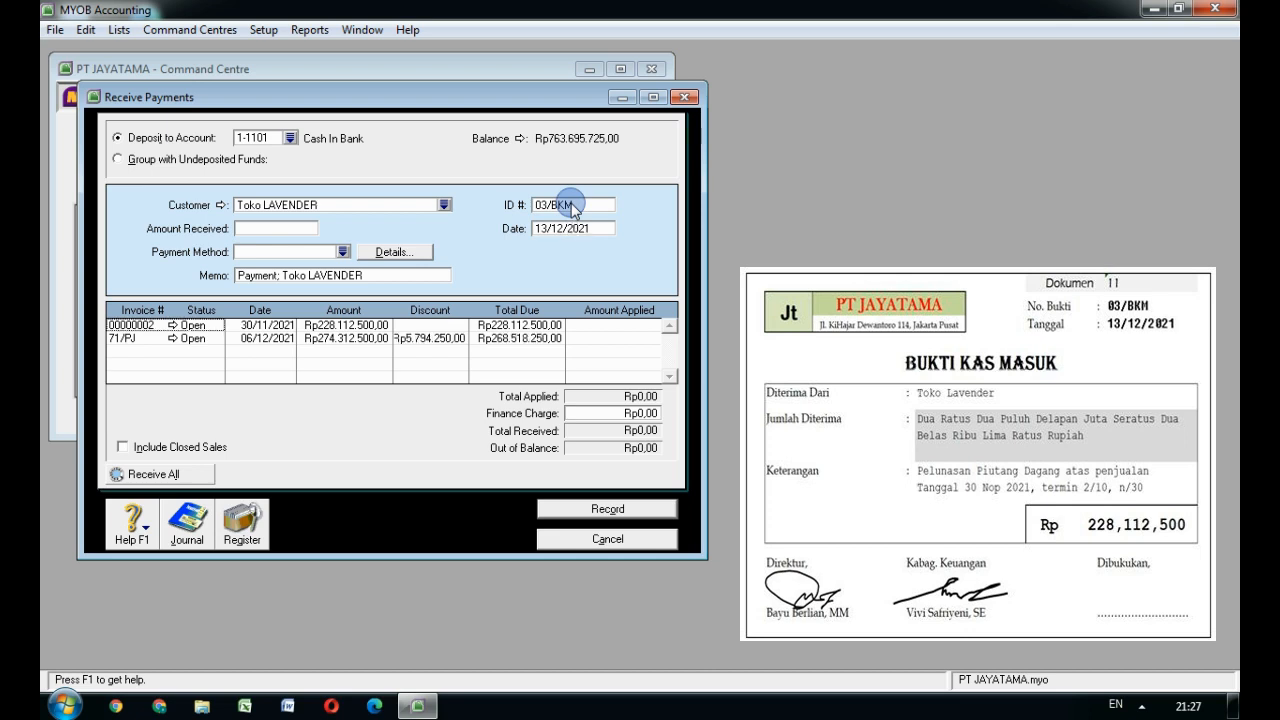
Step: Enter Rp228.112.500 as the amount received and apply it in full to the invoice dated 30/11/2021
left_click(279, 231)
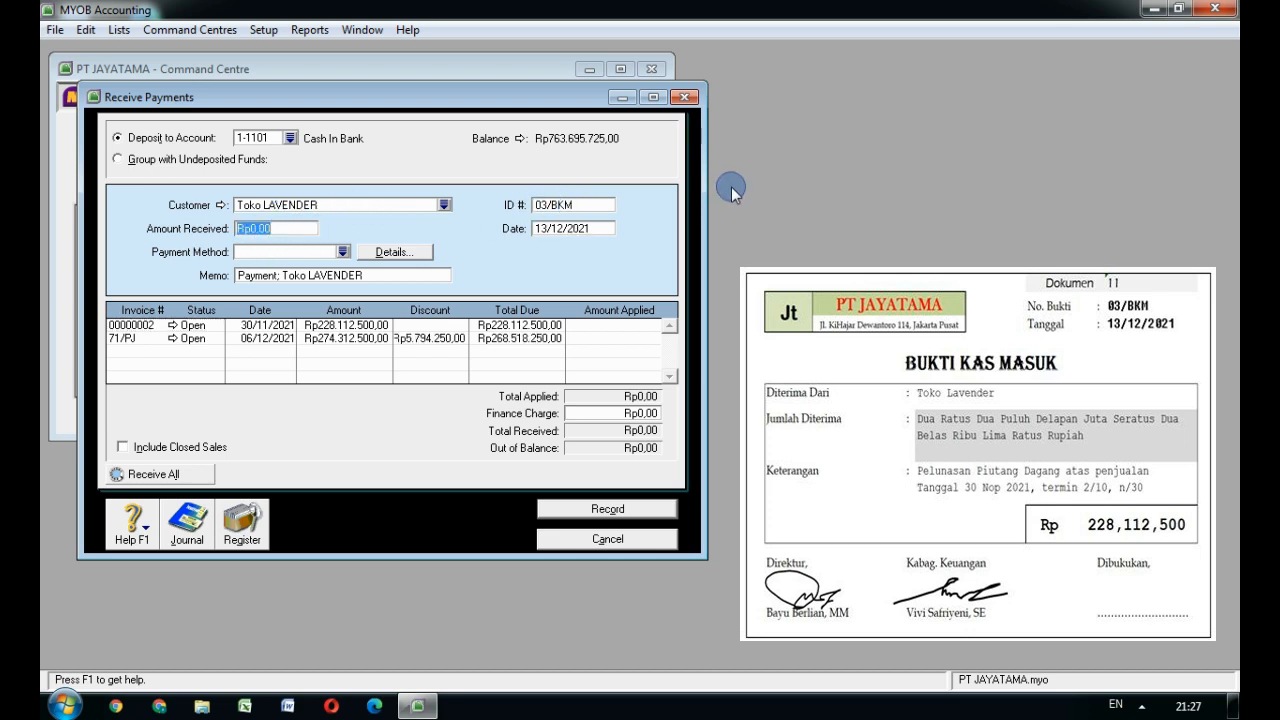
type("228.112.500")
key("Tab")
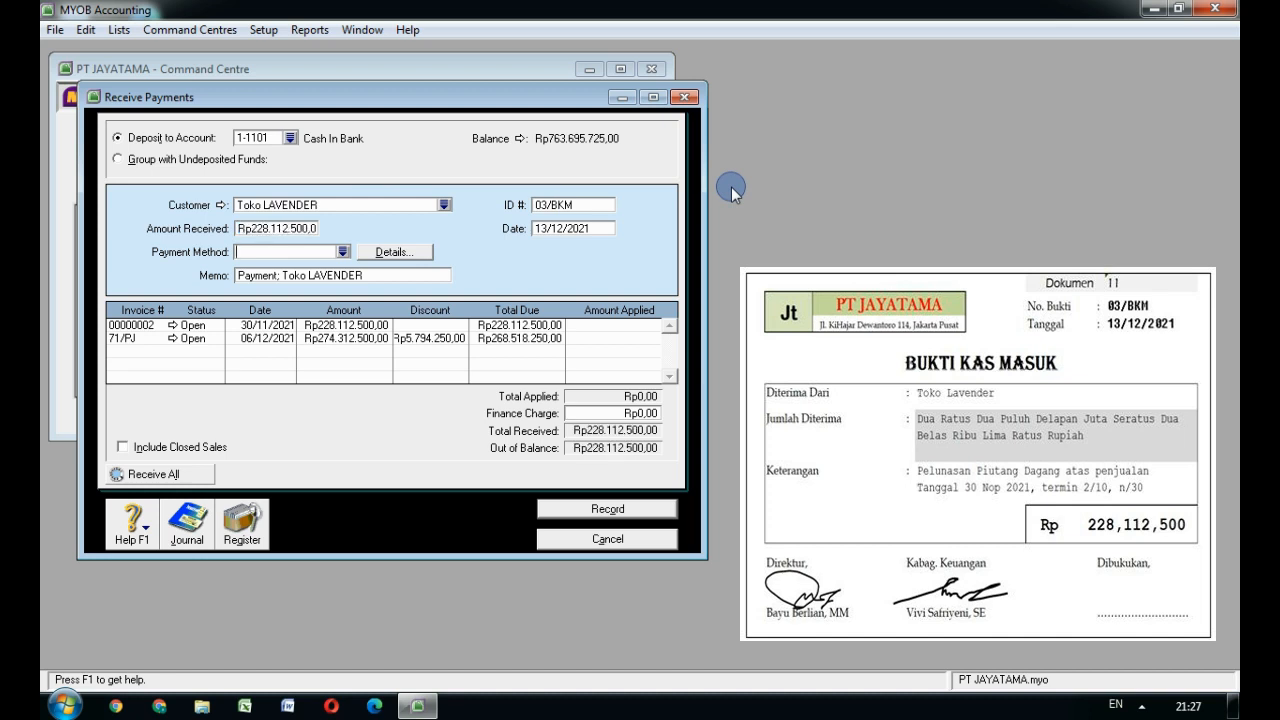
left_click(617, 325)
key("Tab")
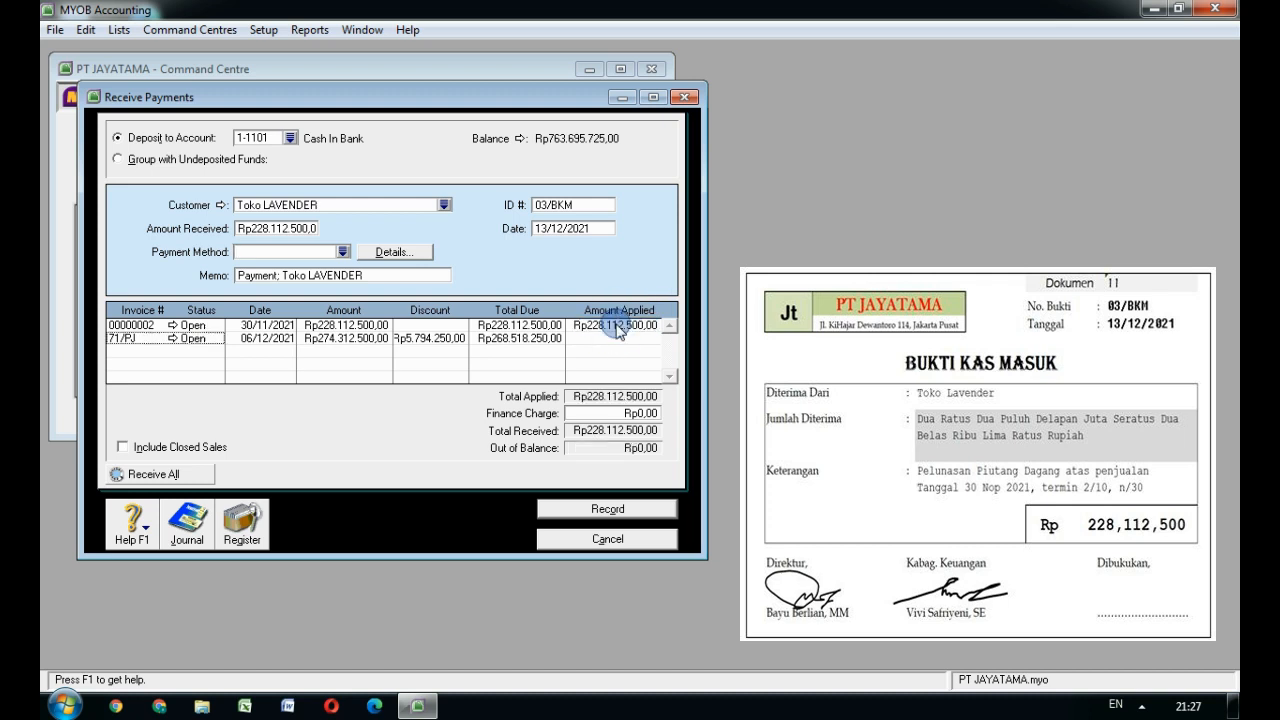
left_click(617, 330)
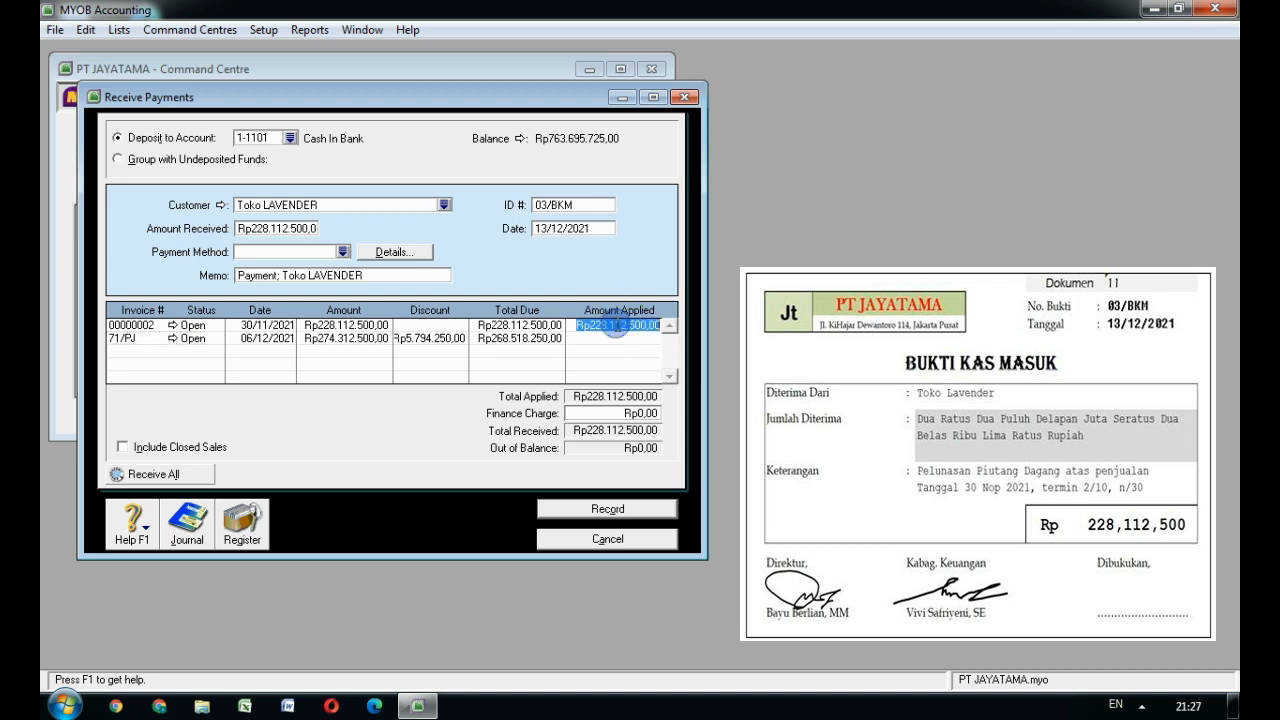
left_click(610, 332)
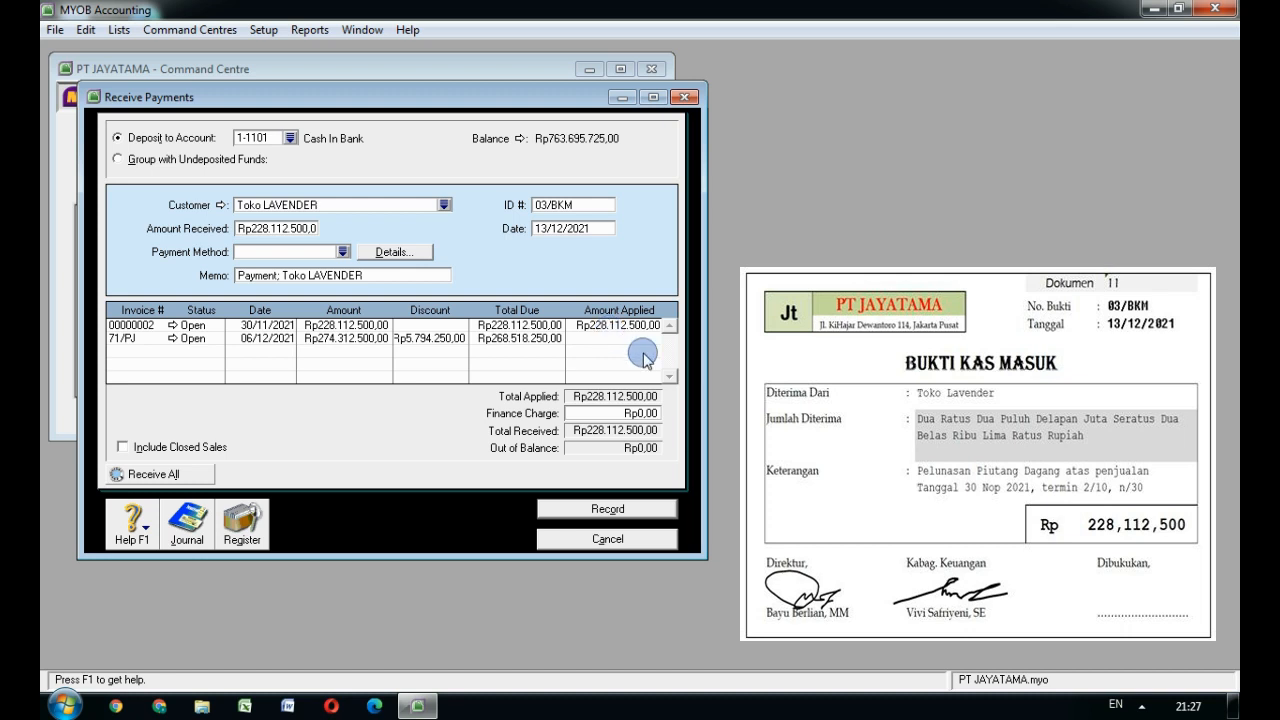
key("Tab")
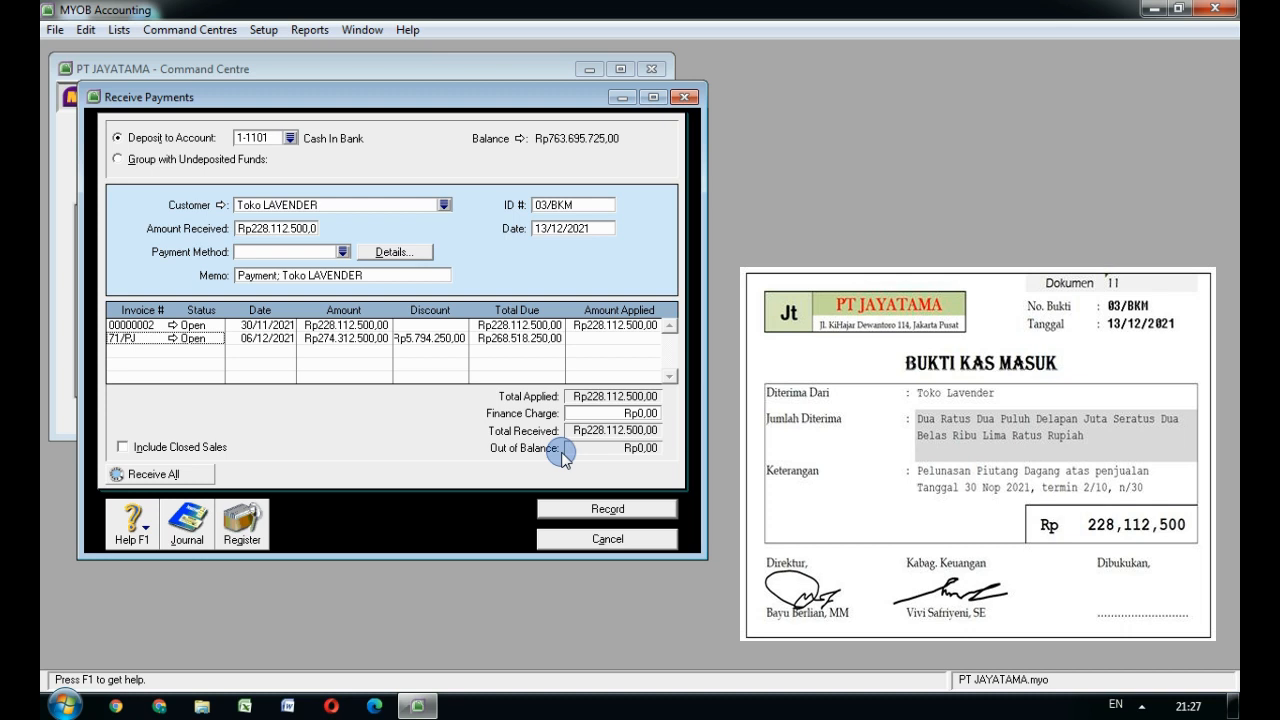
Step: Review the payment's journal recap, record the Toko LAVENDER payment and close the payment form
key("ctrl+r")
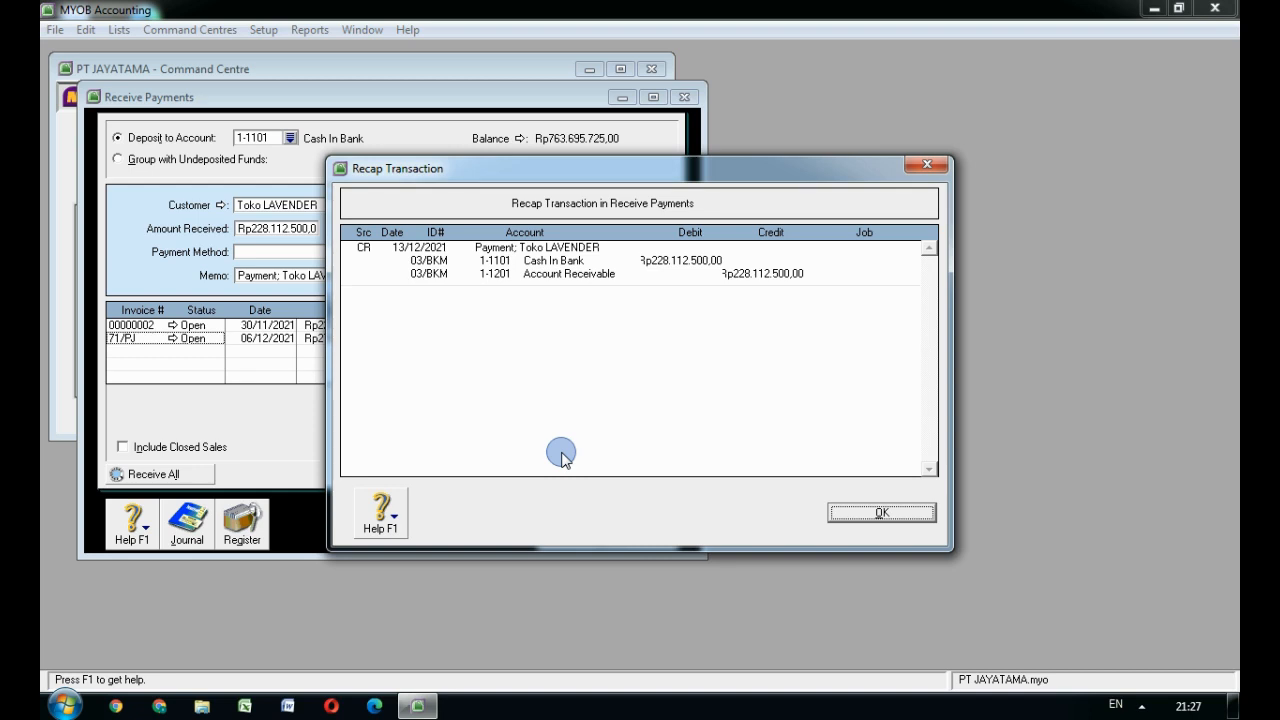
left_click(858, 513)
left_click(591, 509)
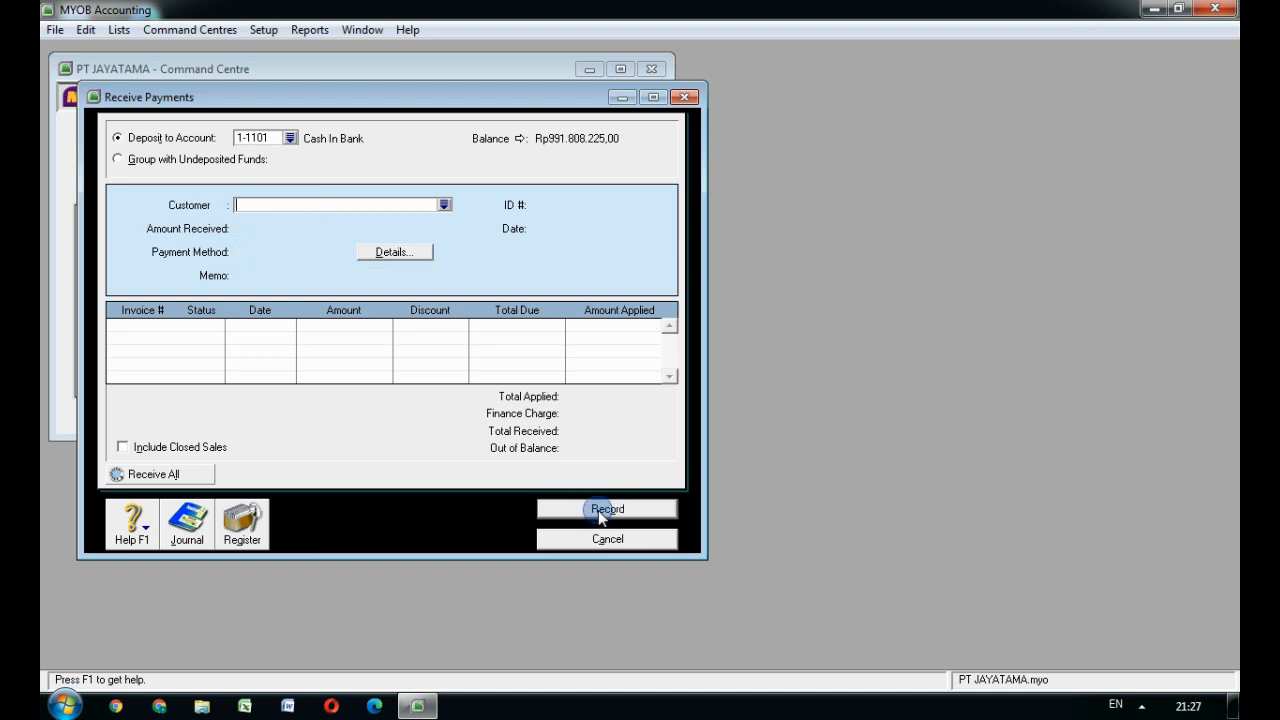
left_click(600, 540)
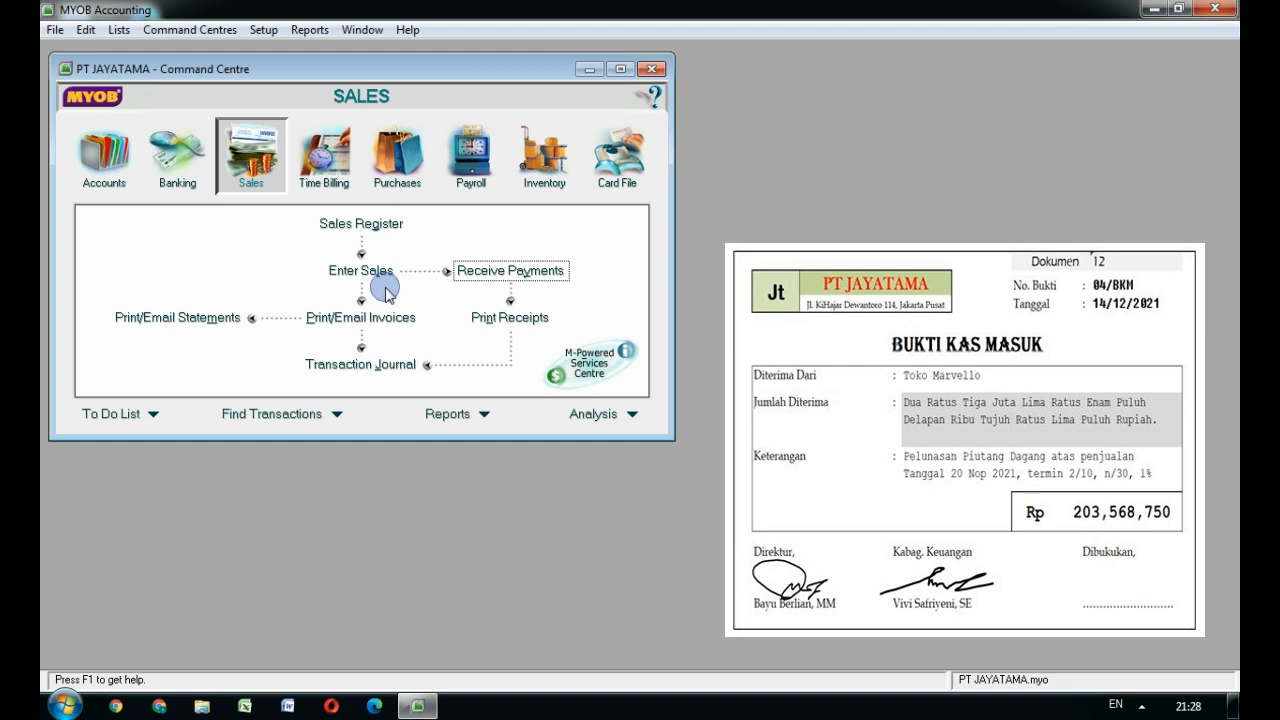
Step: Start a new Receive Payments entry for the customer Toko MARVELLO
left_click(498, 276)
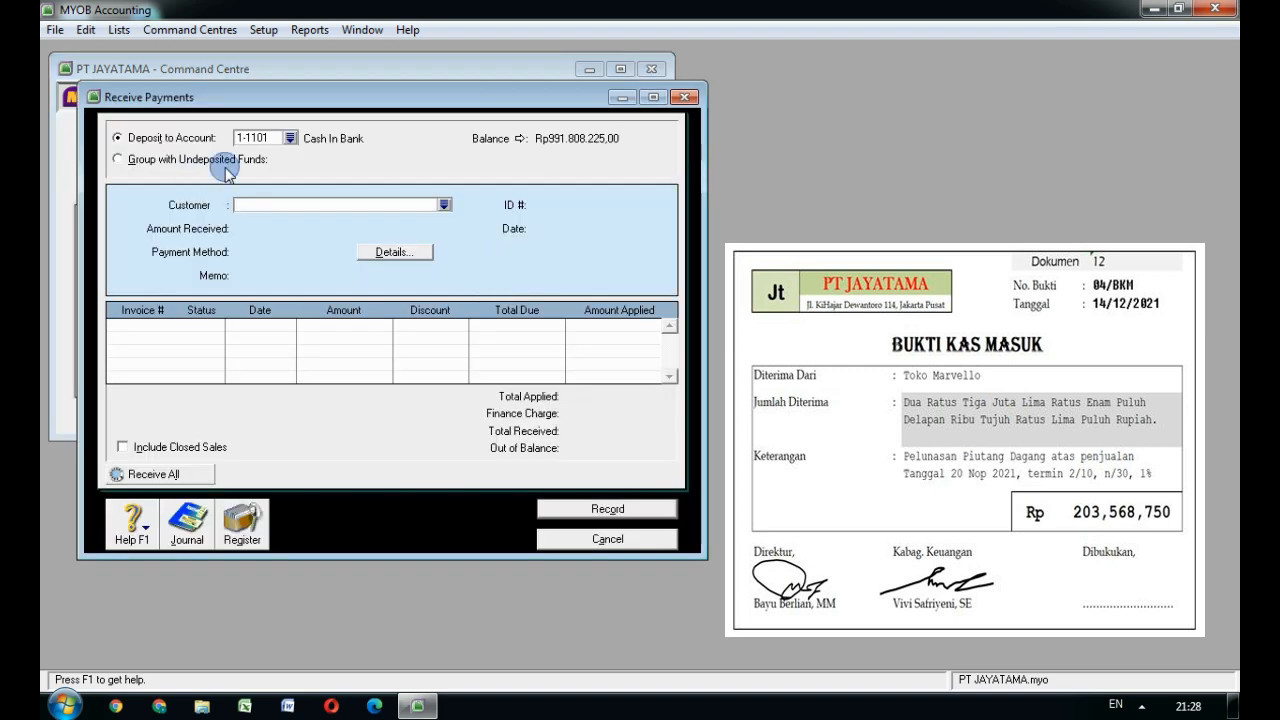
left_click(443, 204)
left_click(450, 290)
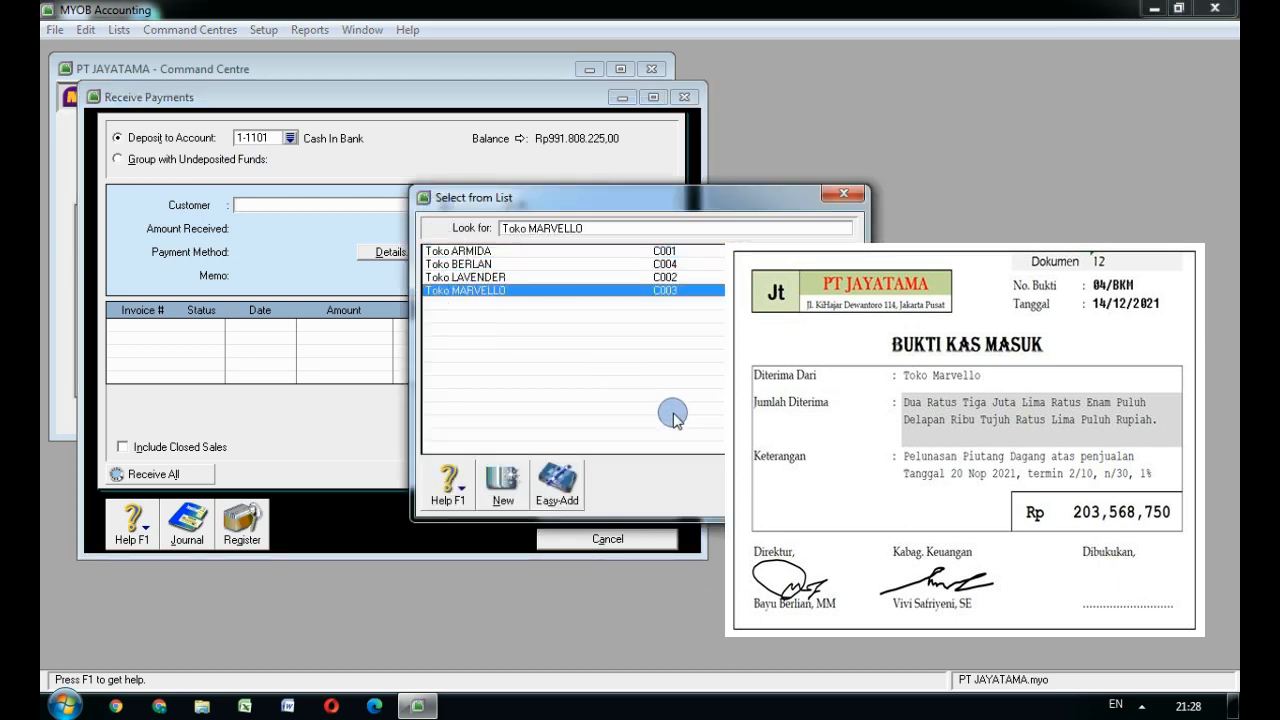
key("Return")
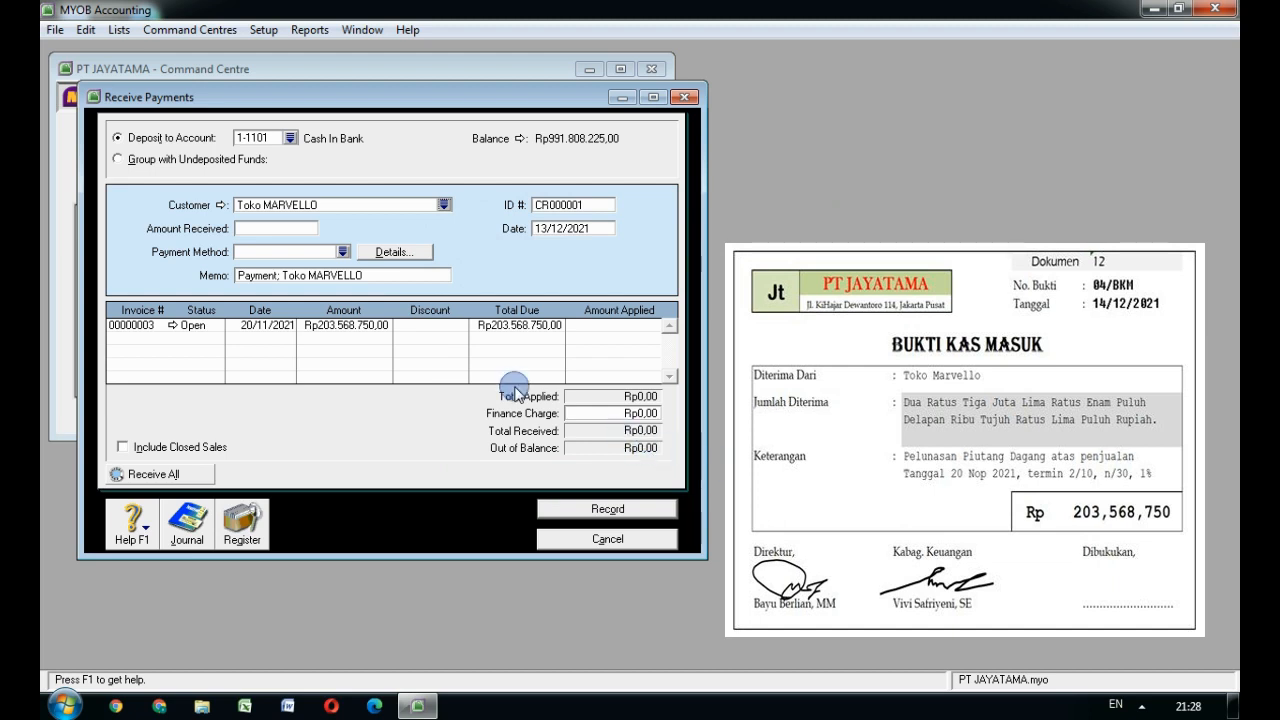
Step: Set the amount received from Toko MARVELLO to Rp203.568.750
left_click(283, 234)
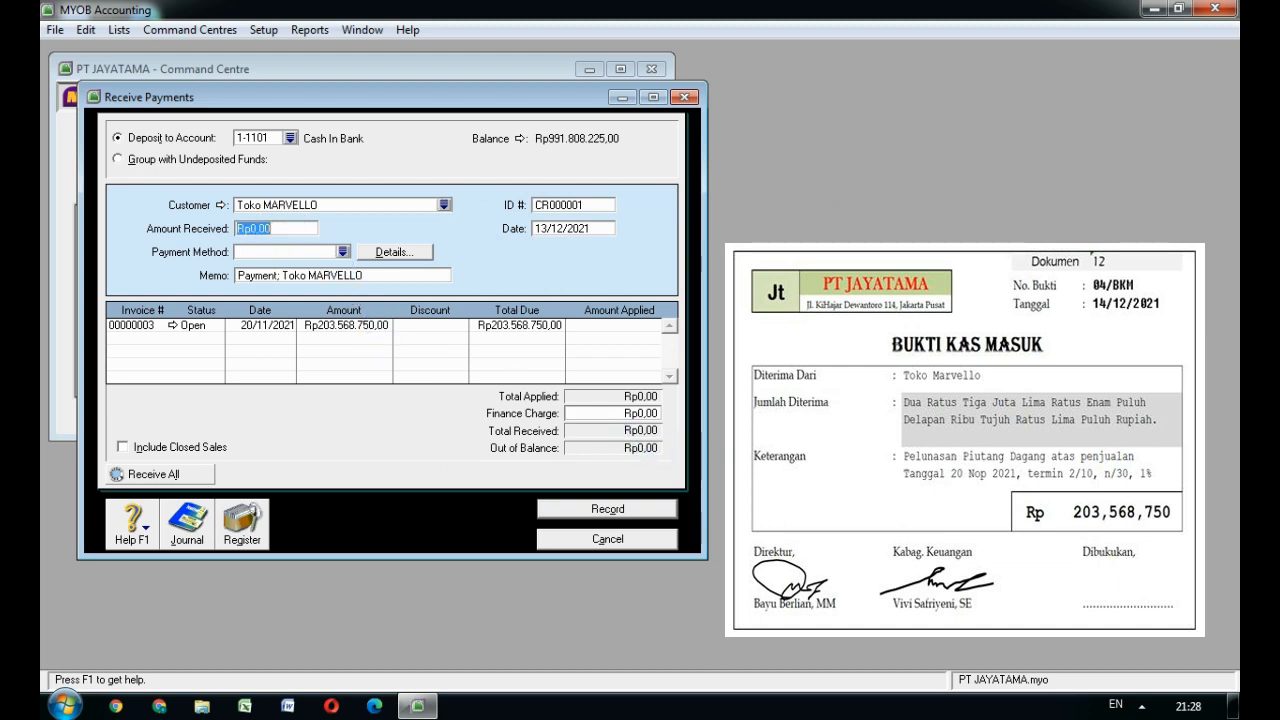
type("203.568.")
type("750")
key("Tab")
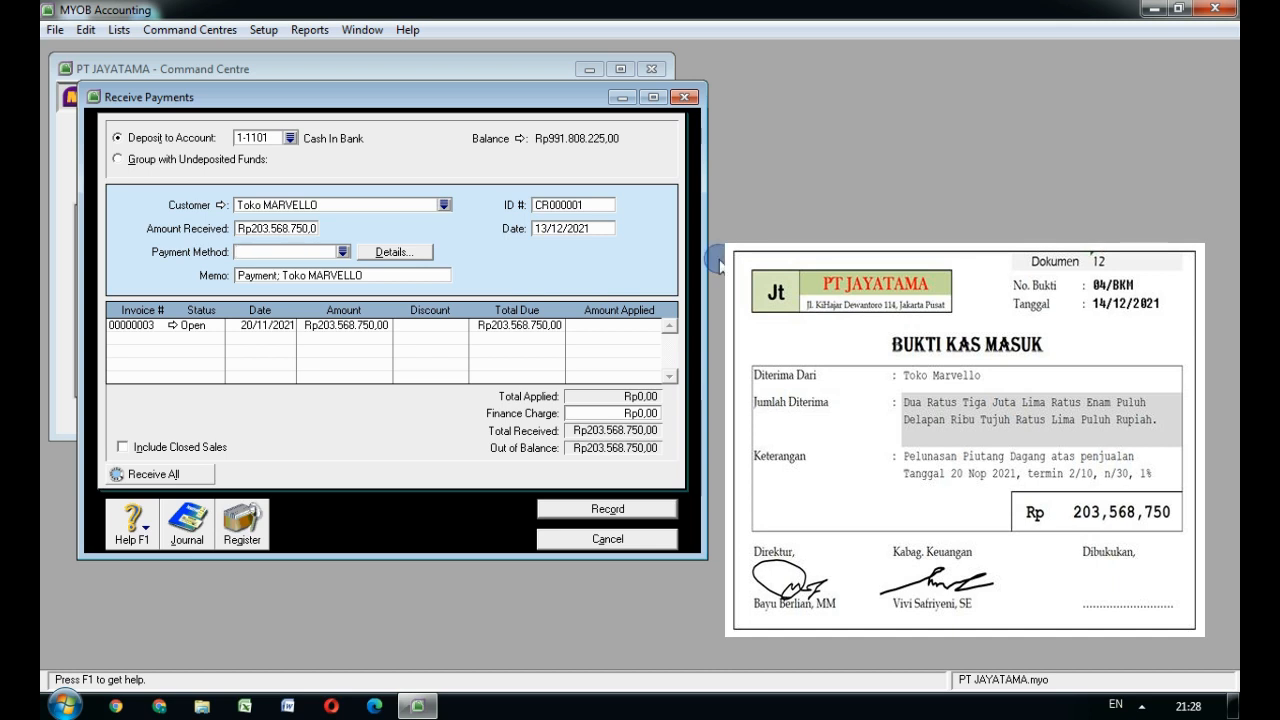
Step: Set the payment's ID to 04/BKM and its date to 14/12/2021
left_click(595, 206)
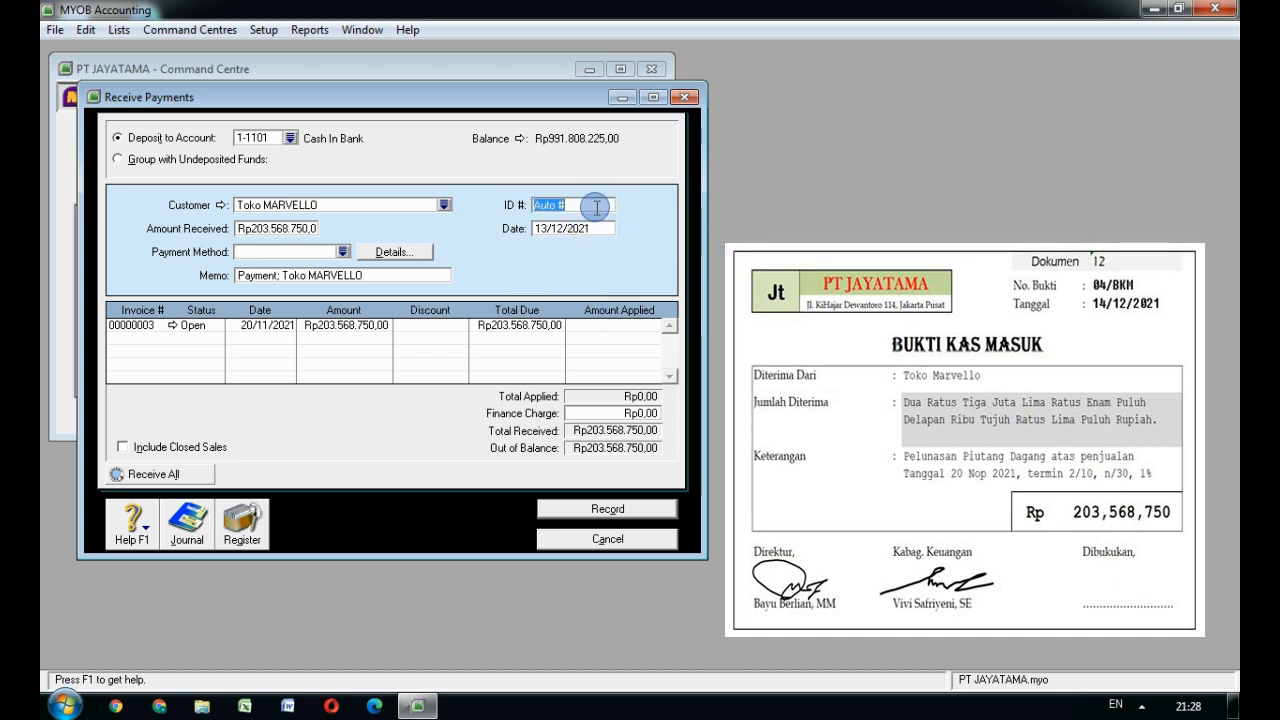
type("04/BKM")
key("Tab")
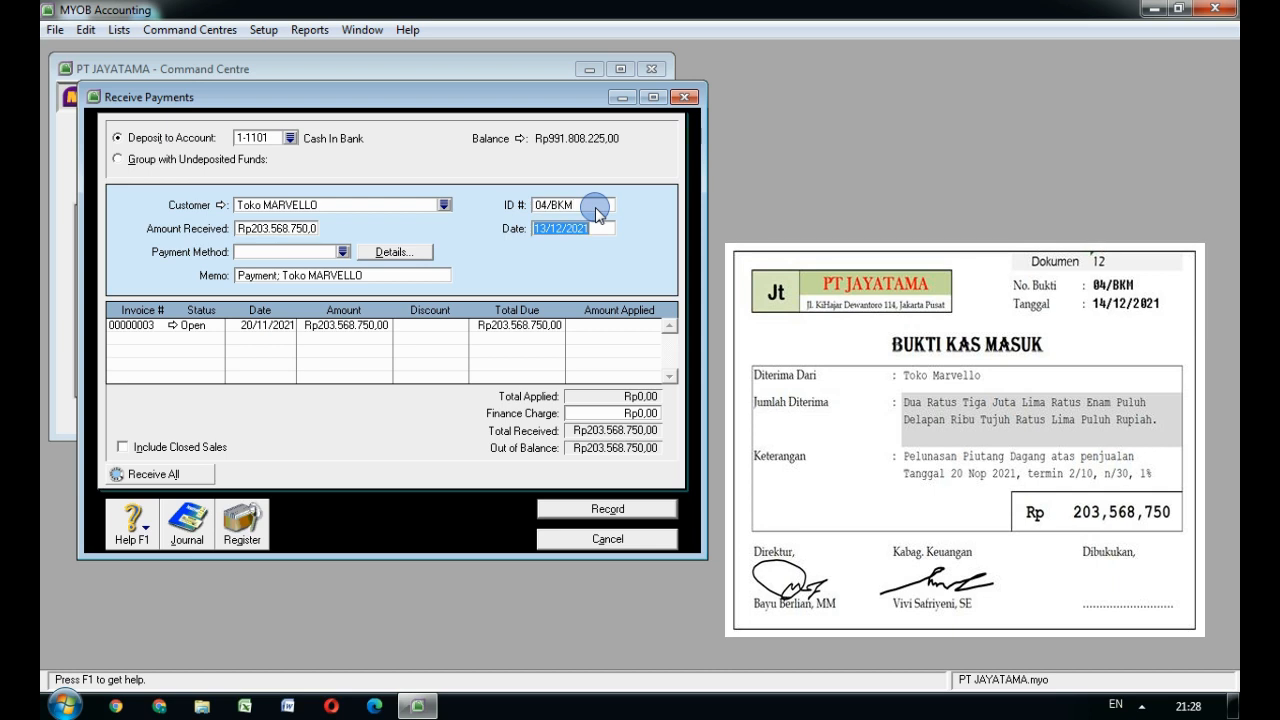
type("14/12/2021")
key("Tab")
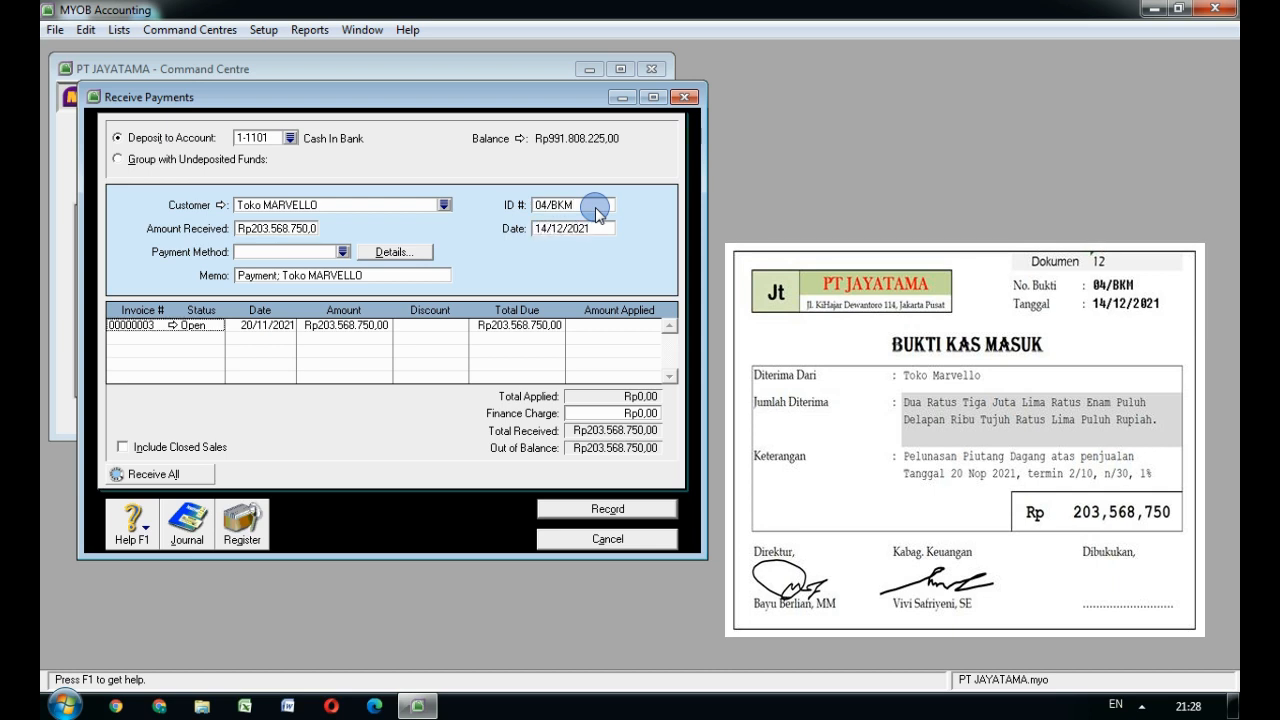
Step: Apply Rp203.568.750 to the invoice dated 20/11/2021, then record the Toko MARVELLO payment and close the form
left_click(592, 325)
key("Tab")
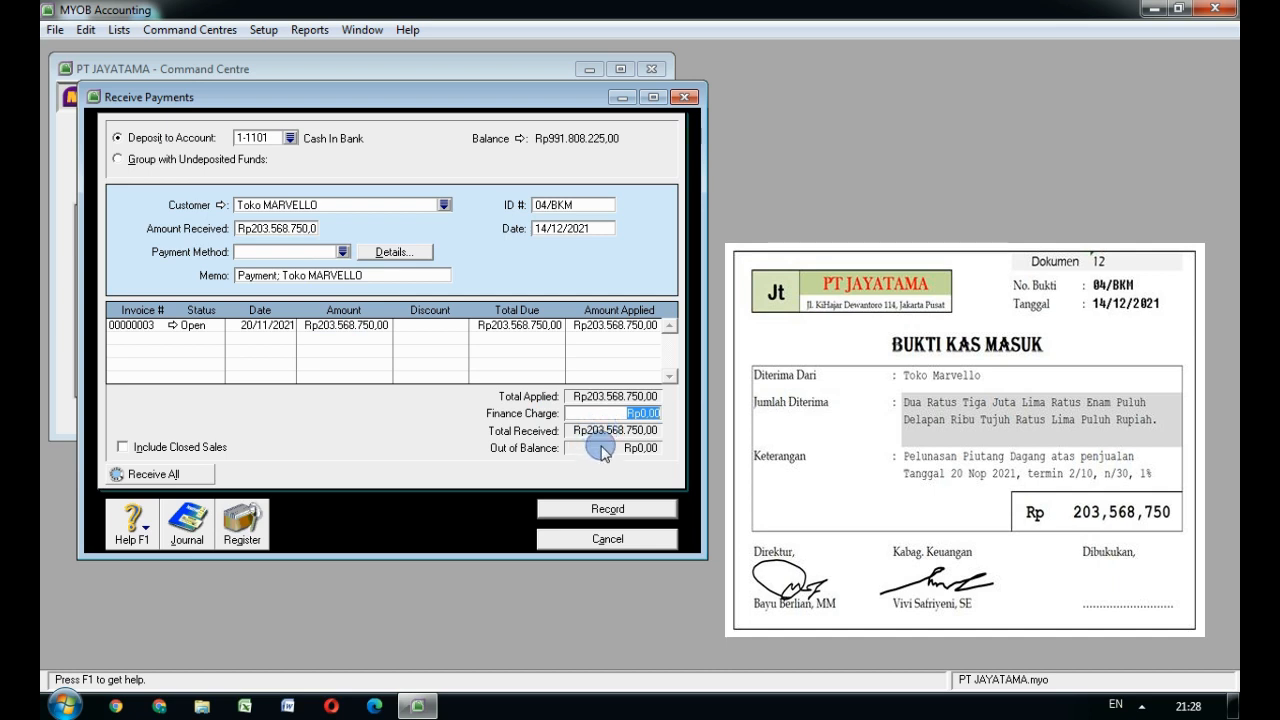
key("Tab")
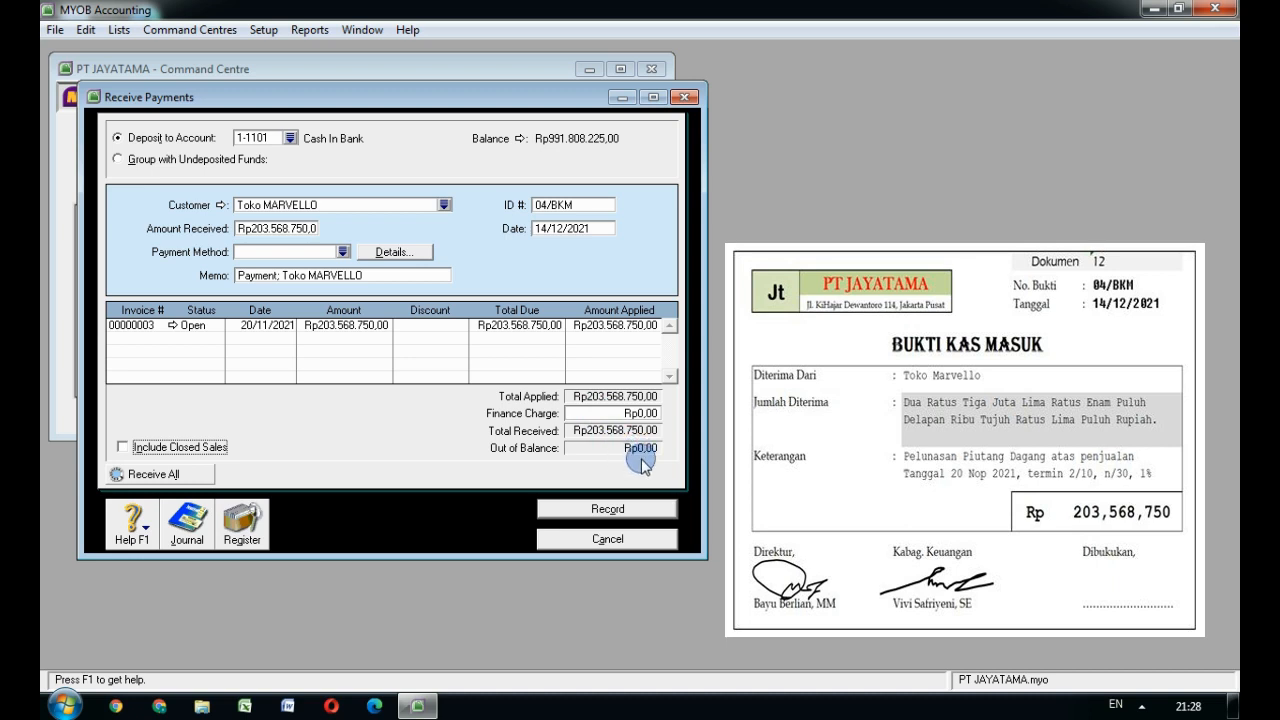
left_click(607, 509)
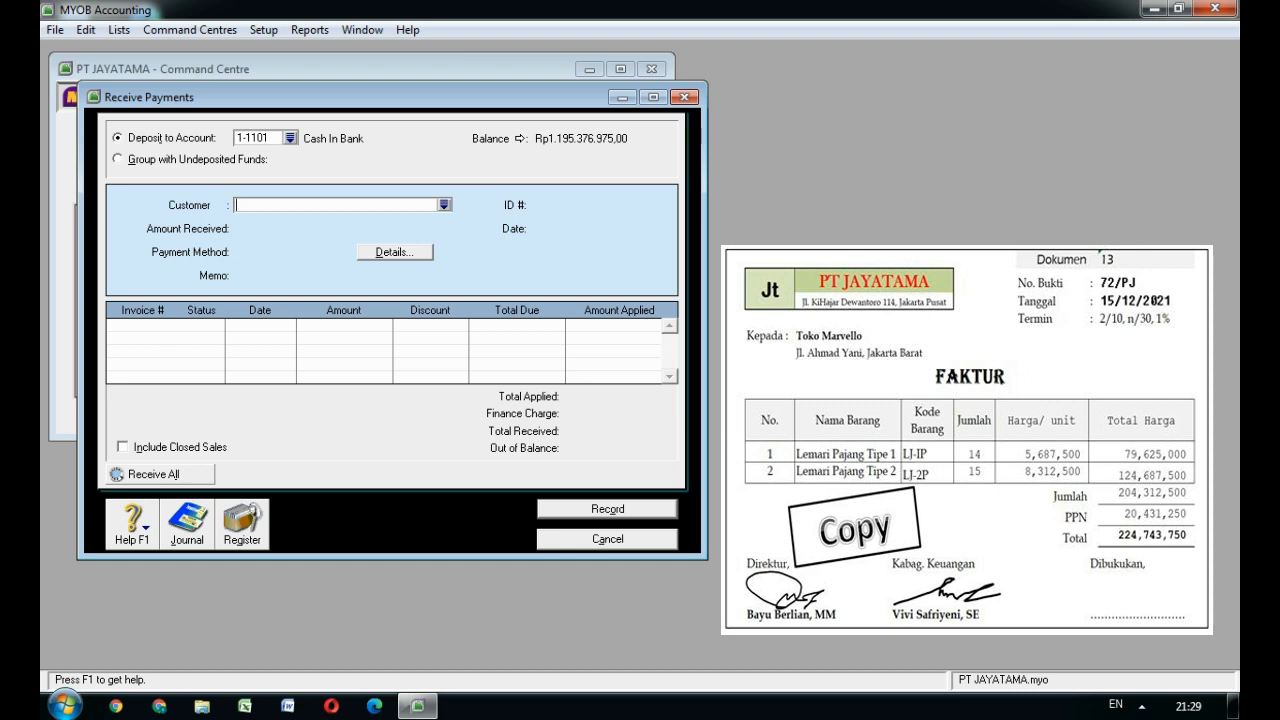
left_click(625, 537)
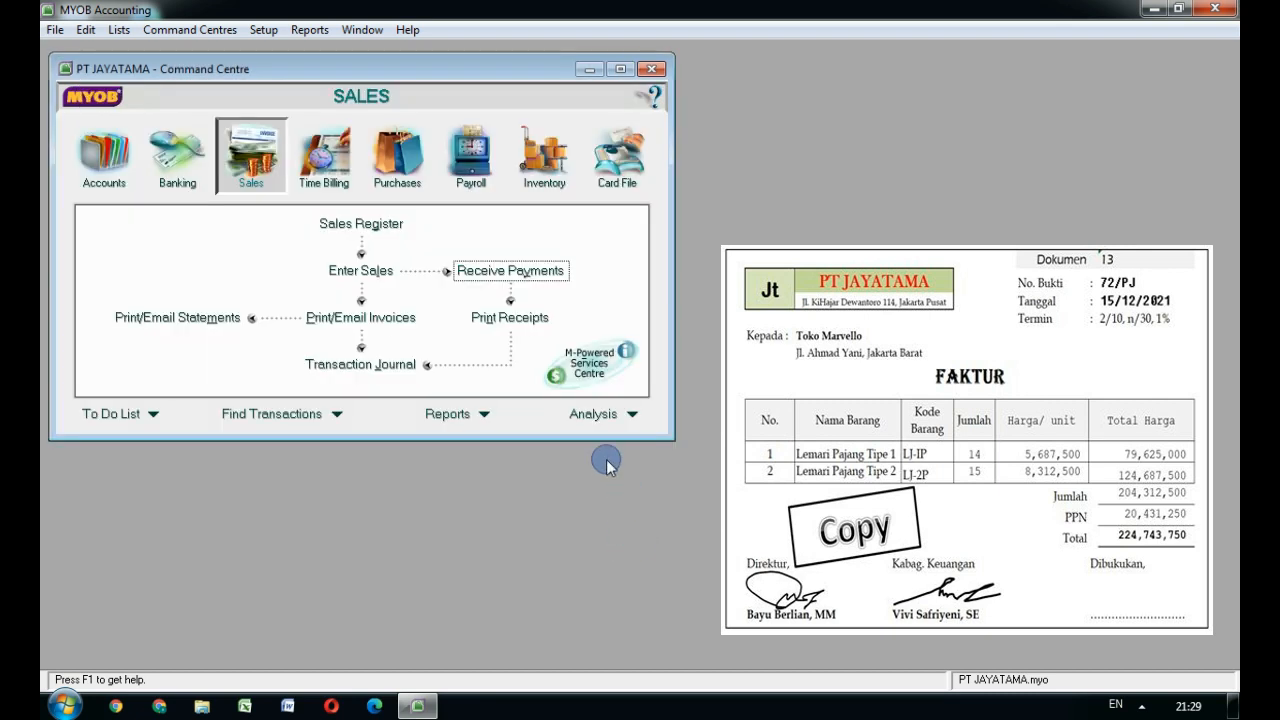
Step: Start a new item sales invoice for the customer Toko MARVELLO
left_click(362, 271)
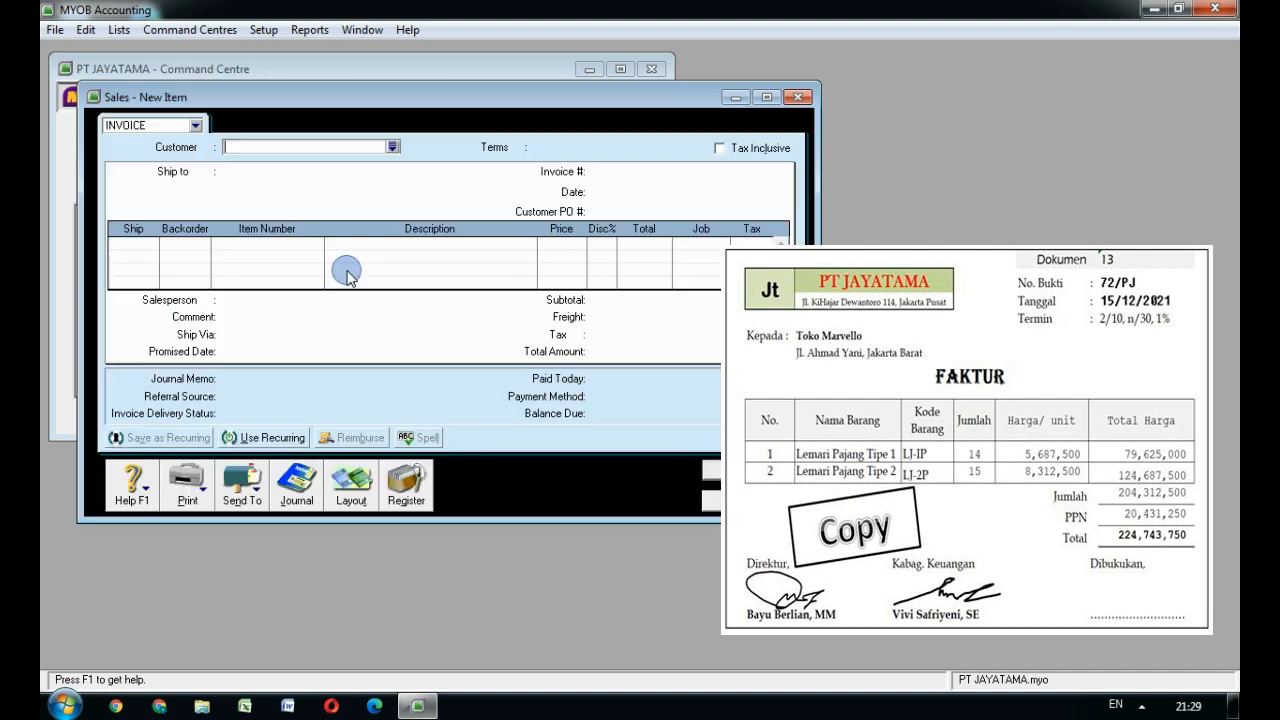
left_click_drag(294, 97, 262, 73)
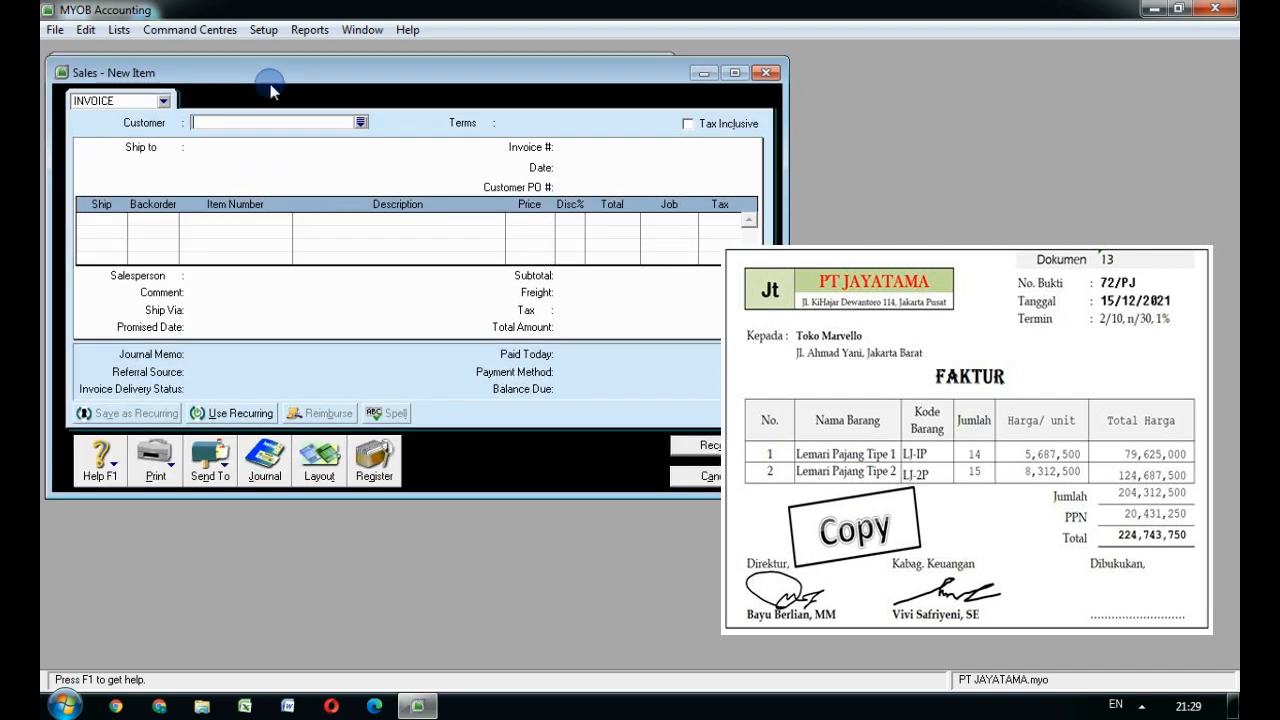
left_click(360, 122)
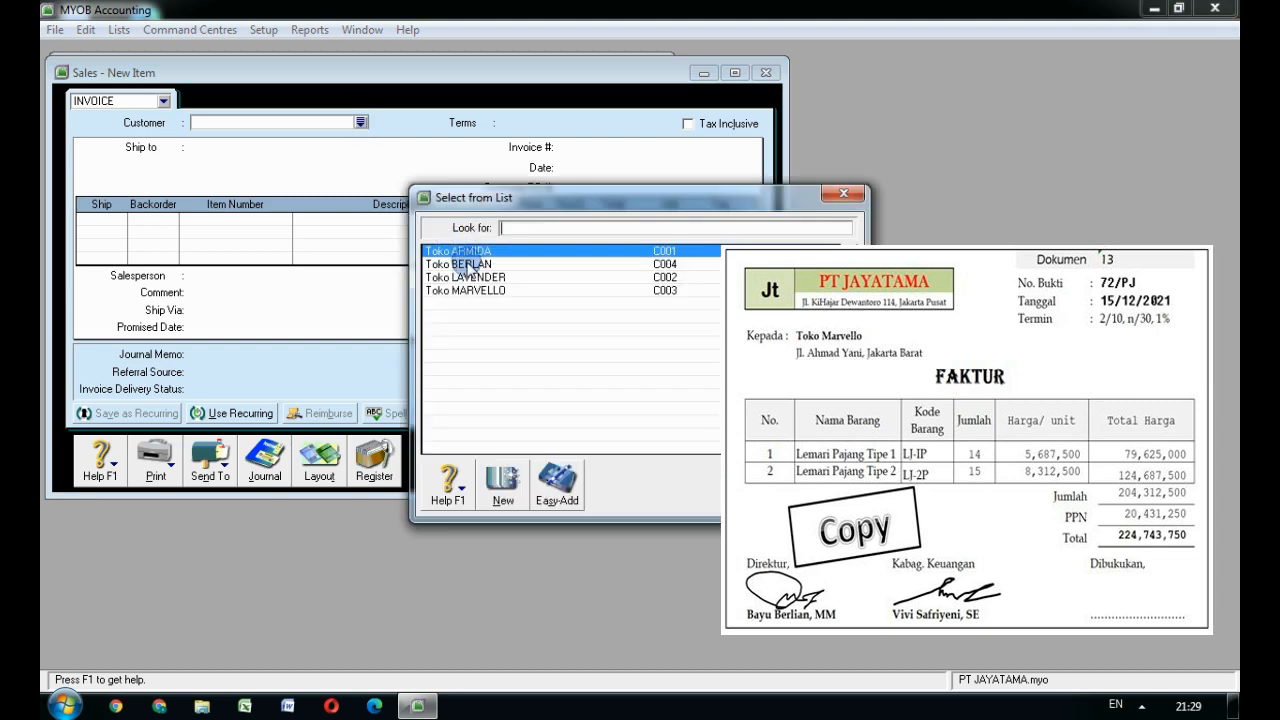
left_click(466, 290)
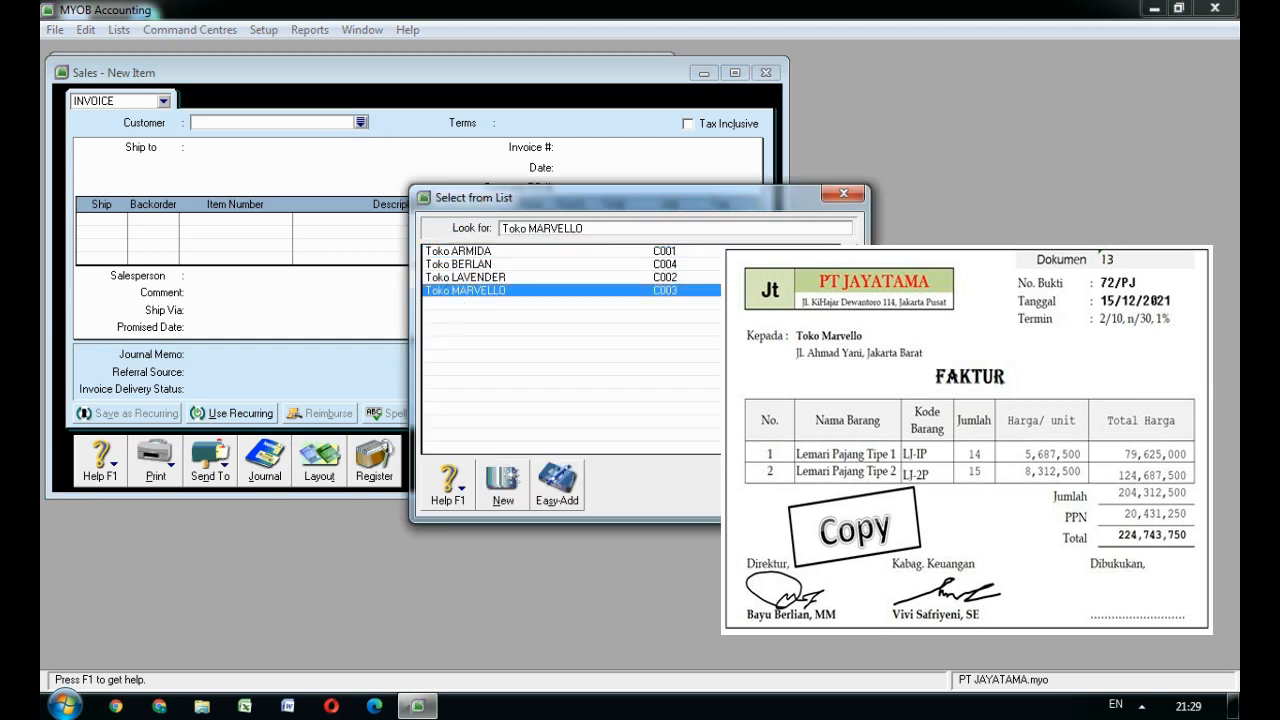
key("Return")
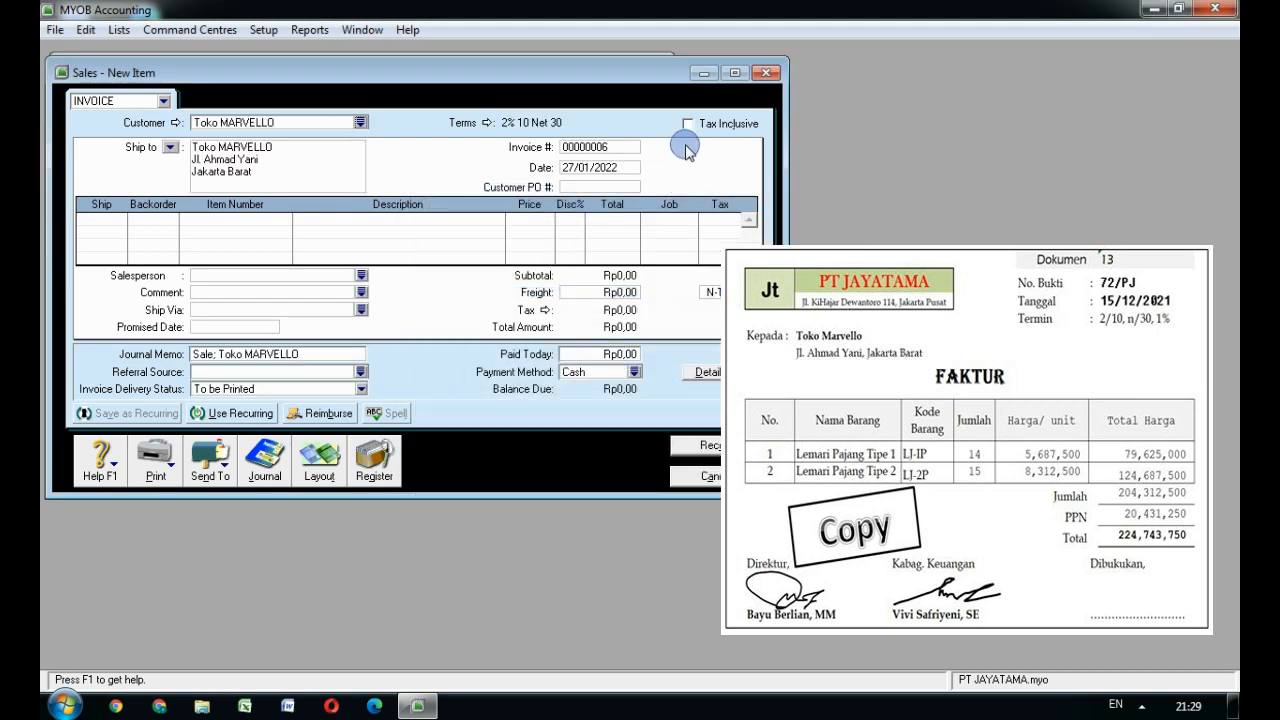
Step: Set the sales invoice number to 72/PJ and its date to 15/12/2021
left_click(619, 146)
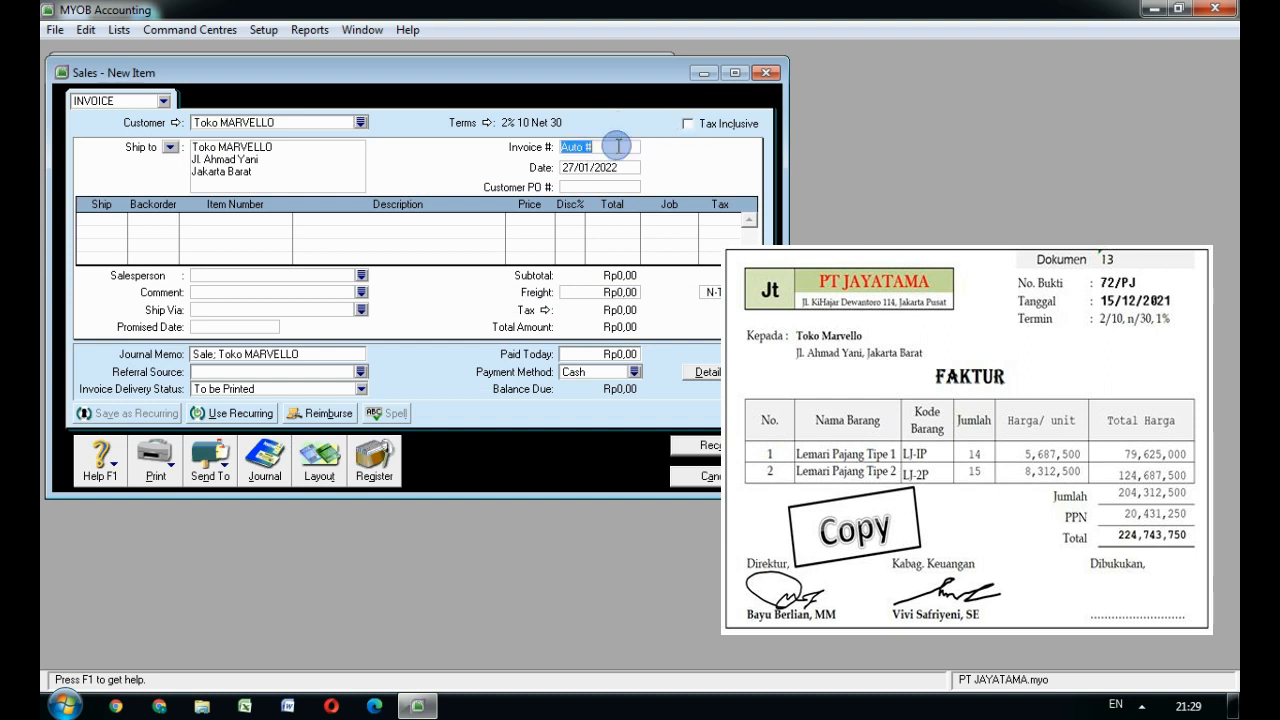
type("72/PJ")
key("Tab")
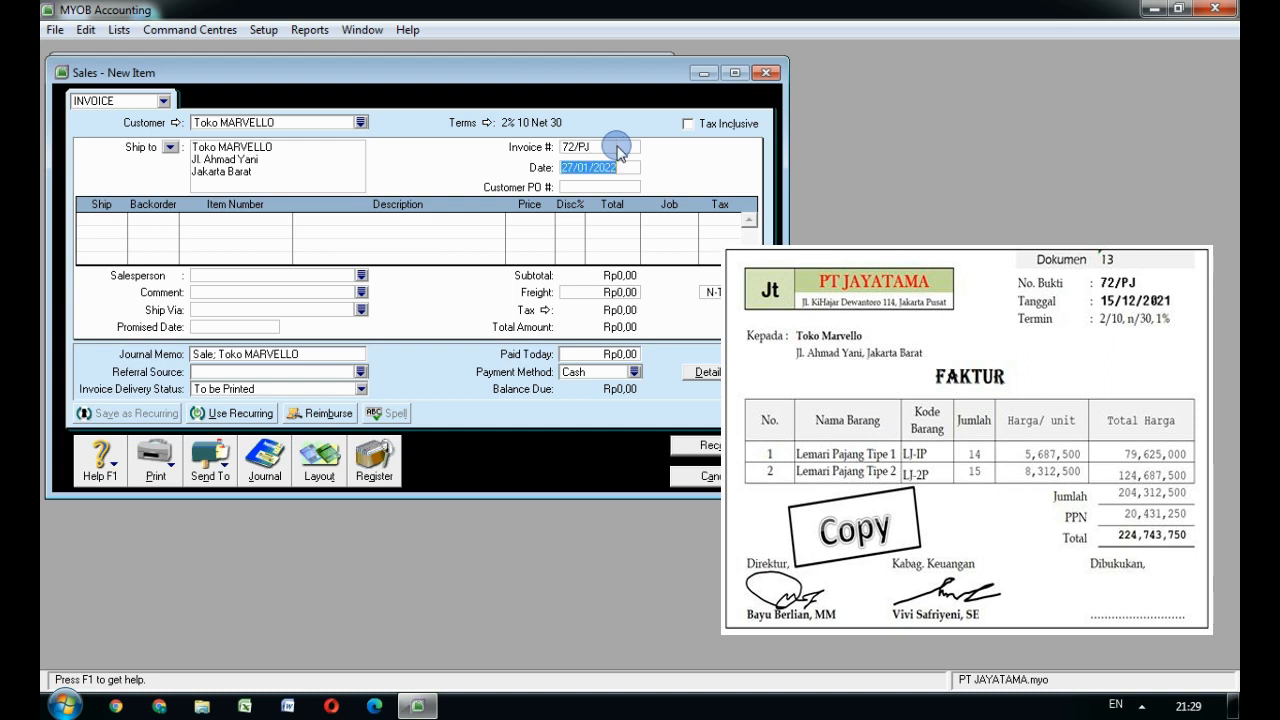
type("15/12/2021")
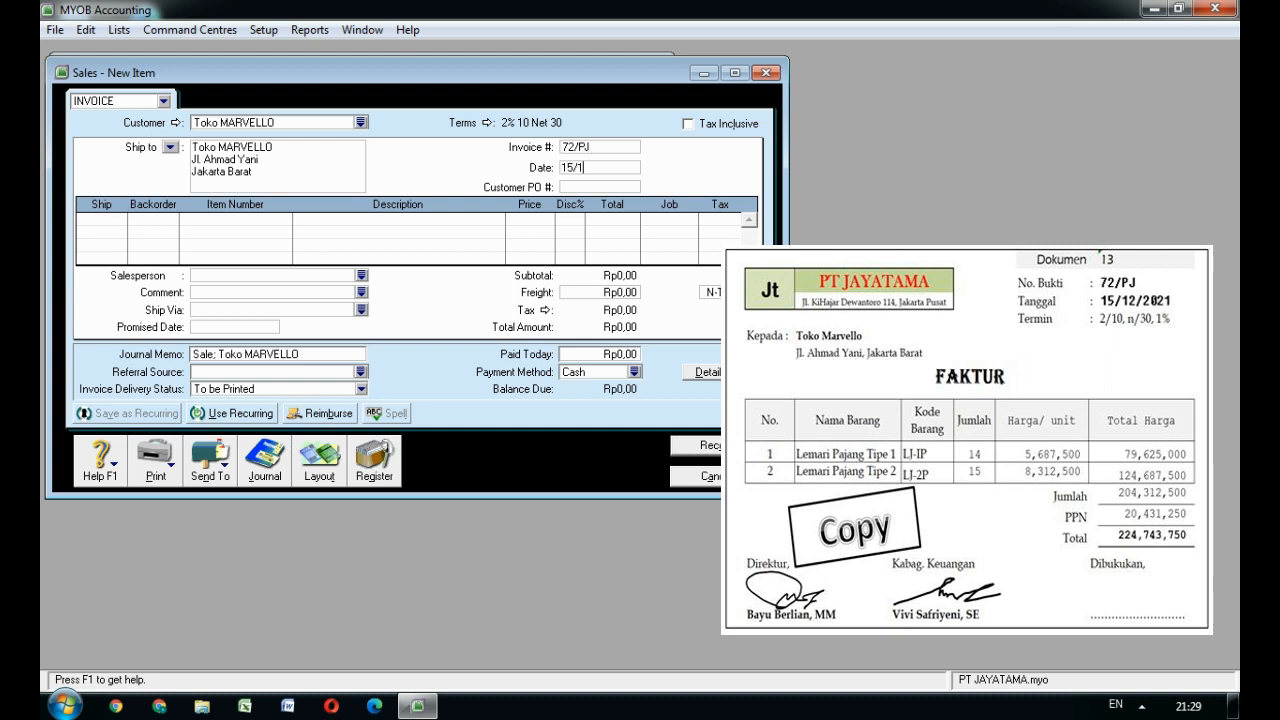
key("Tab")
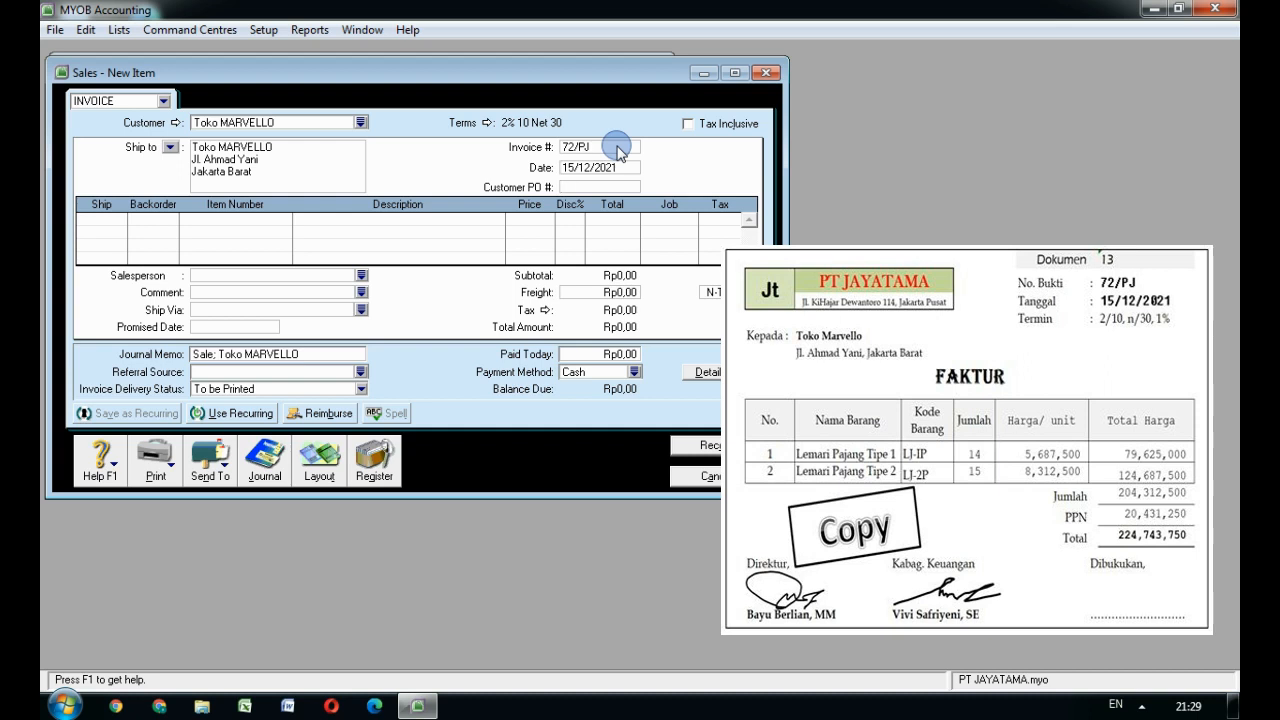
Step: Add an invoice line for 14 units of item LJ-1P at a unit price of Rp5.687.500
key("Tab")
type("14")
key("Tab")
key("Return")
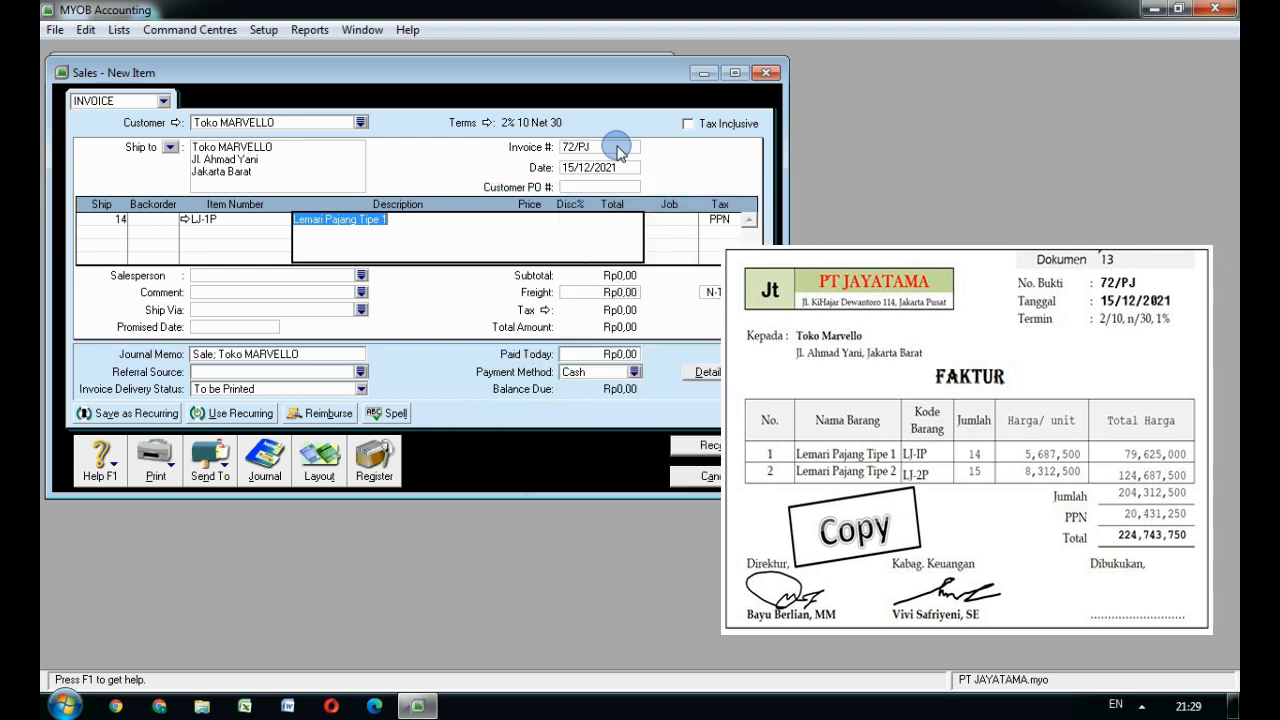
key("Tab")
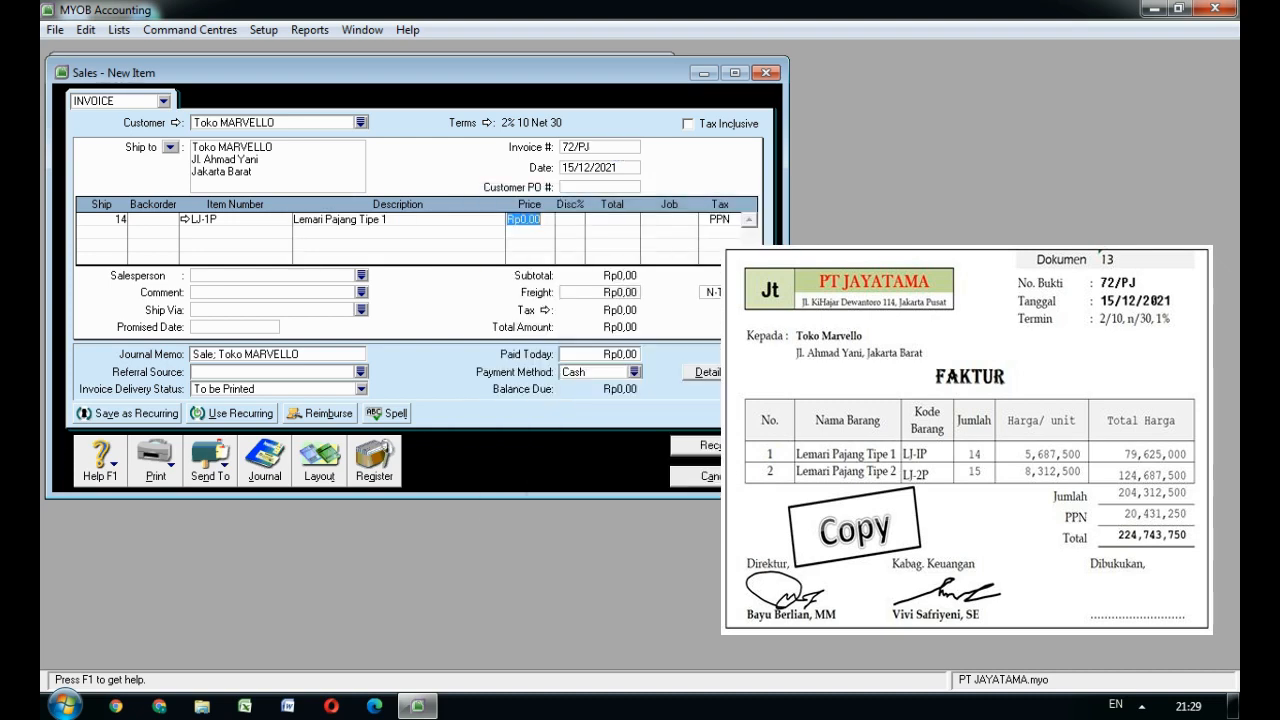
type("56")
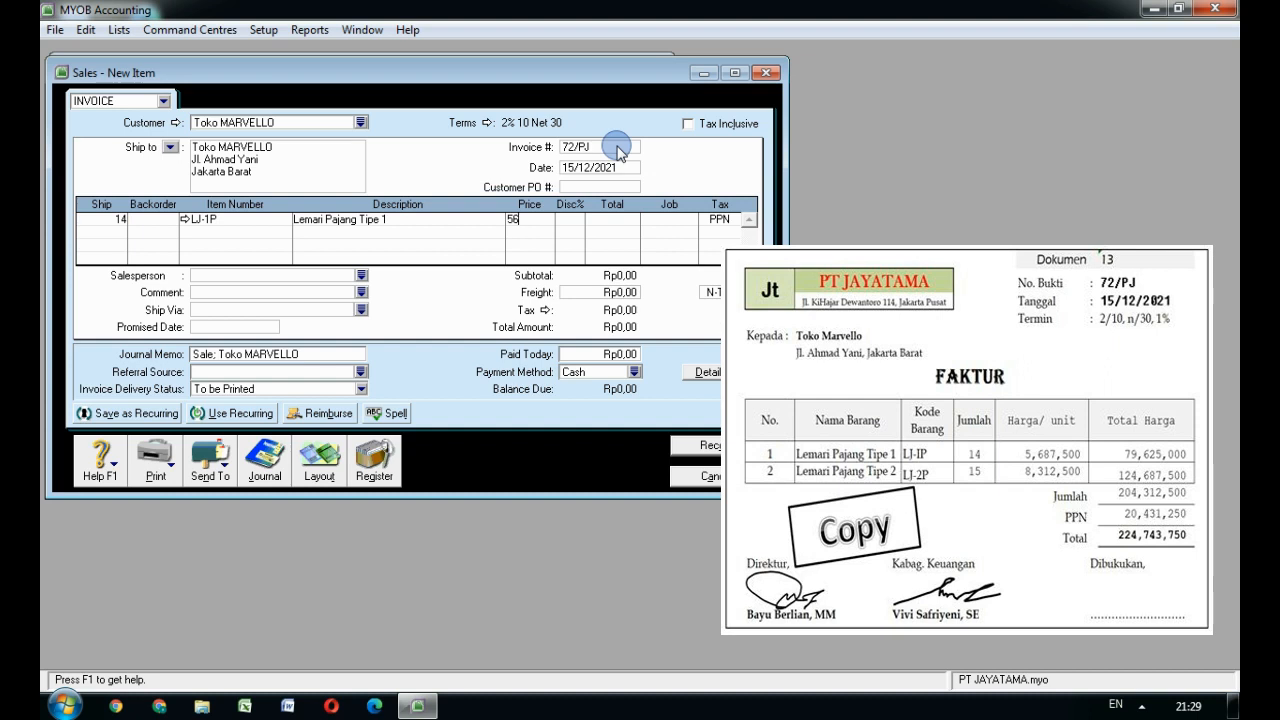
type("875")
key("Tab")
key("Tab")
key("Tab")
key("Tab")
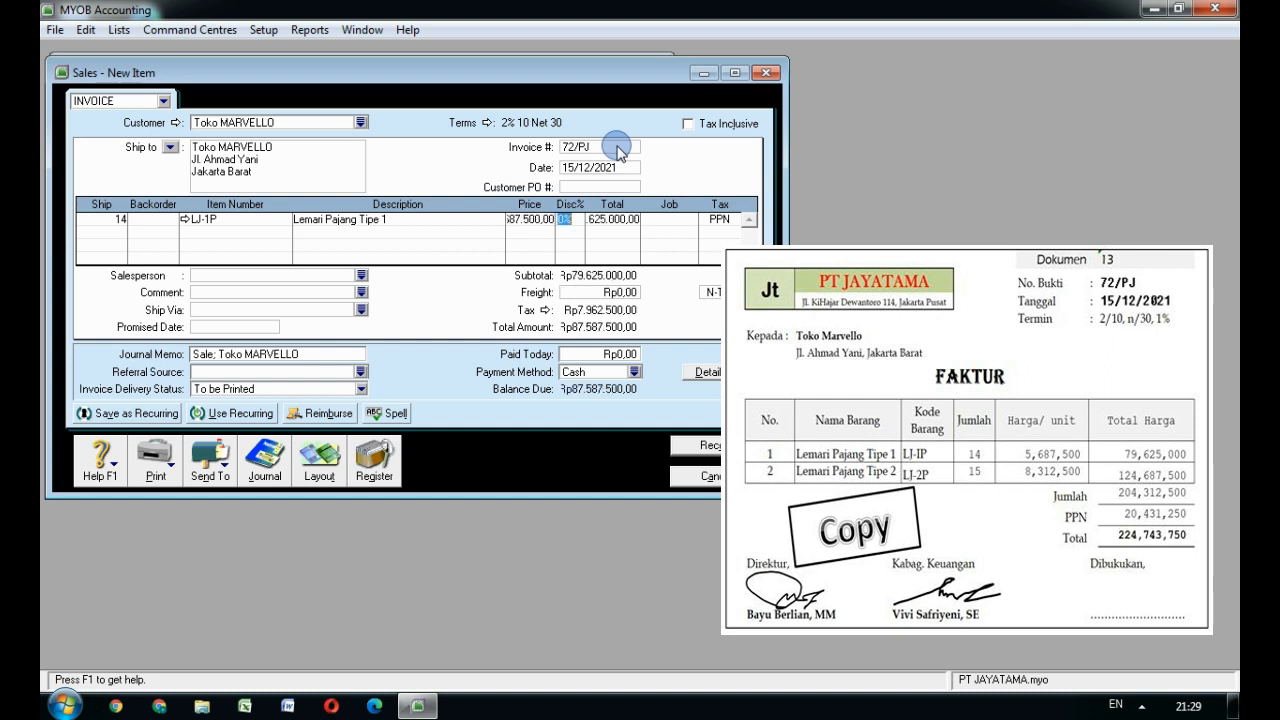
Step: Add a second invoice line for 15 units of item LJ-2P at a unit price of Rp8.312.500
key("Tab")
type("15")
key("Tab")
key("Tab")
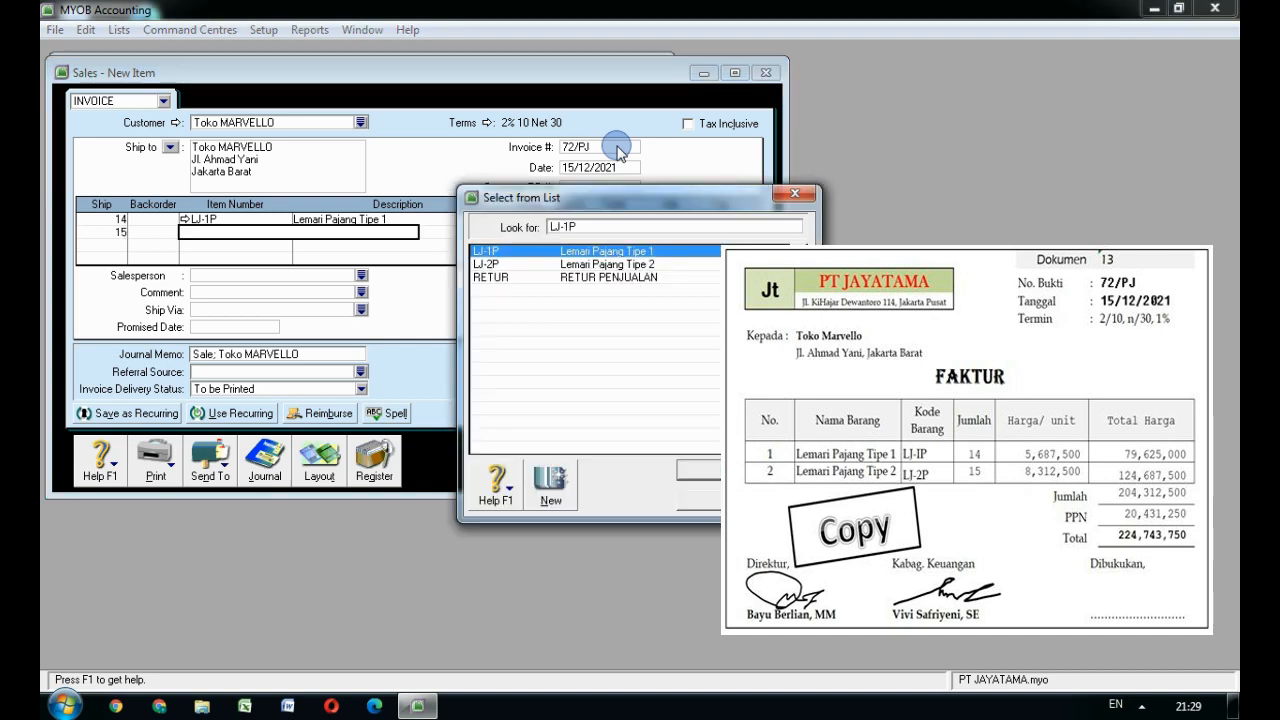
key("Down")
key("Return")
key("Tab")
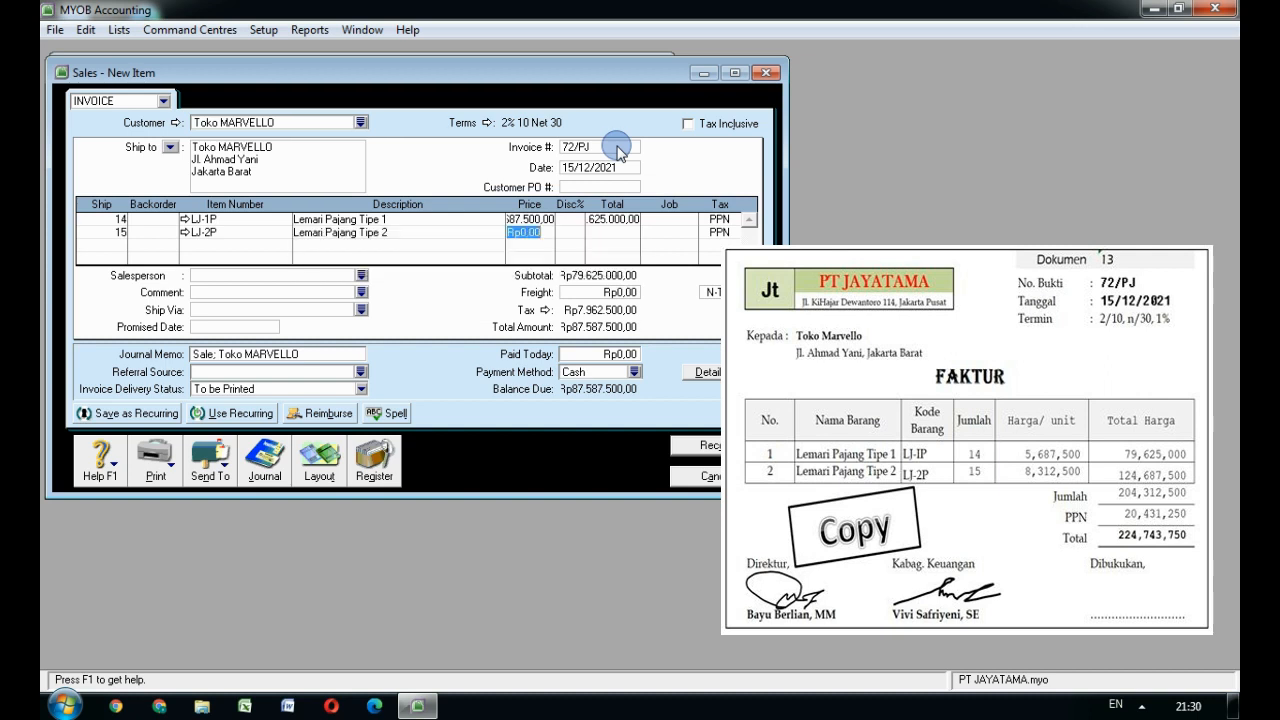
type("8312500")
key("Tab")
key("Tab")
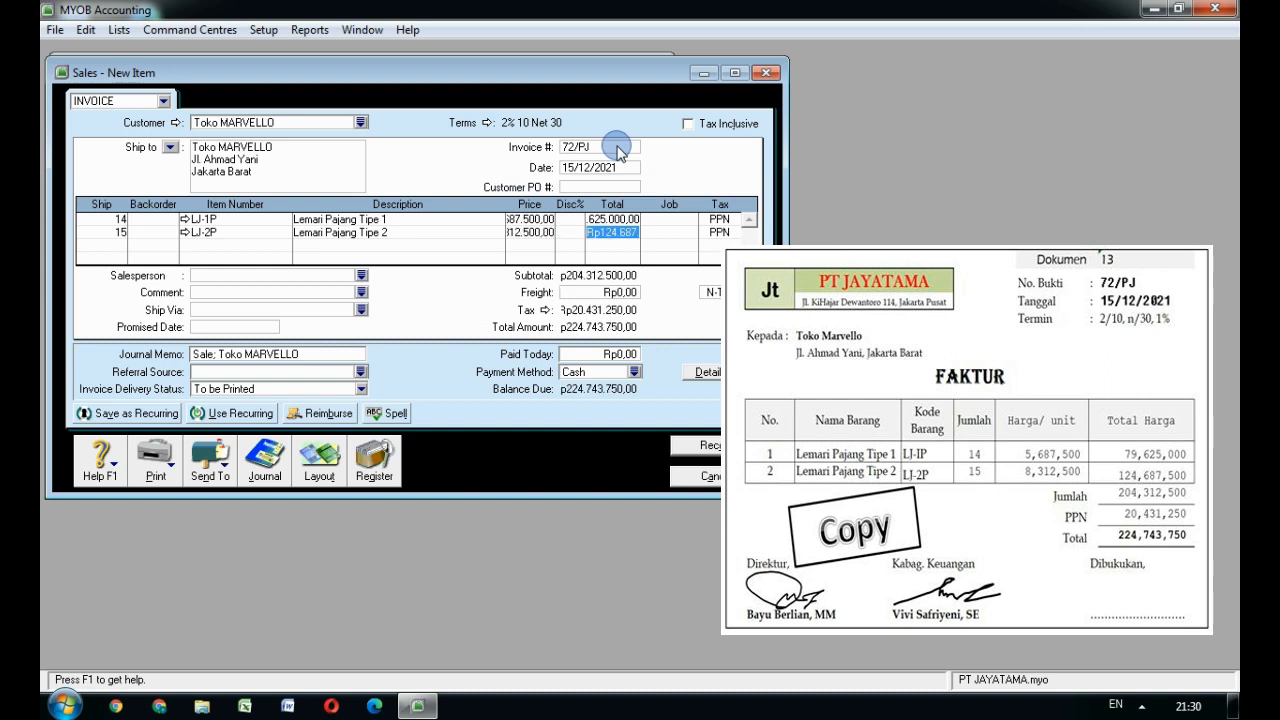
Step: Record the Toko MARVELLO sales invoice and close the sales form
key("Tab")
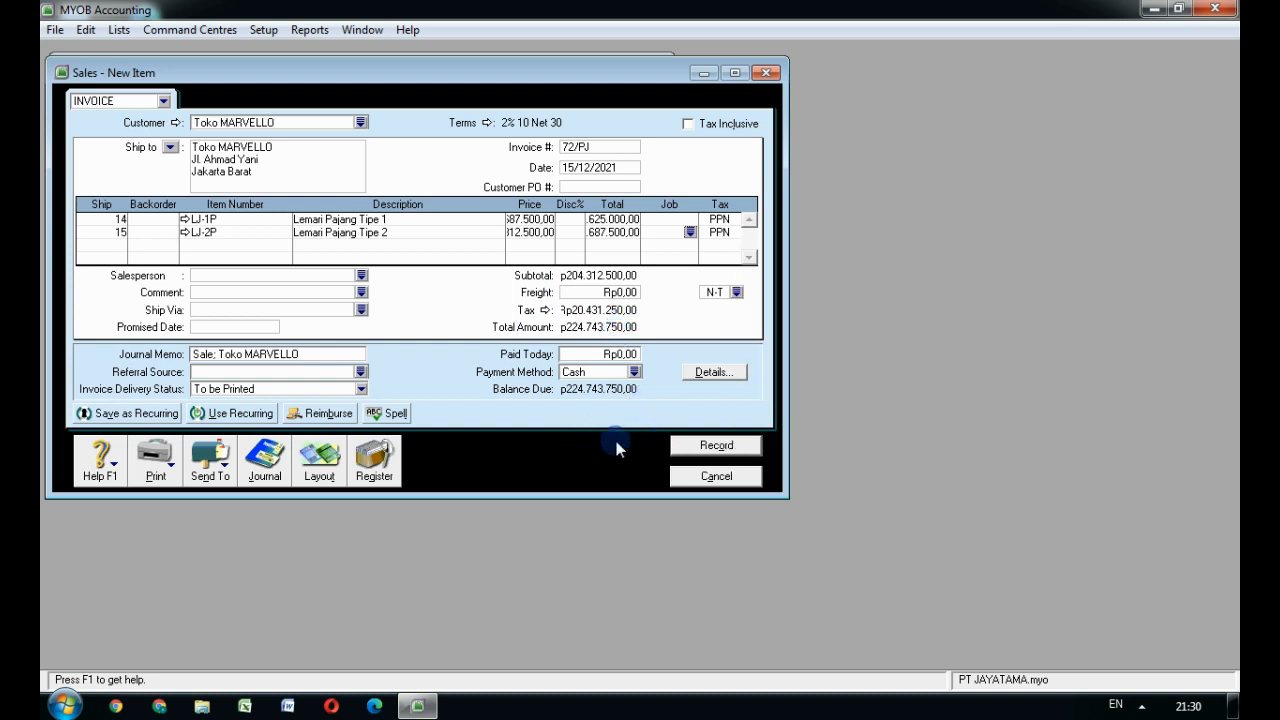
left_click(697, 448)
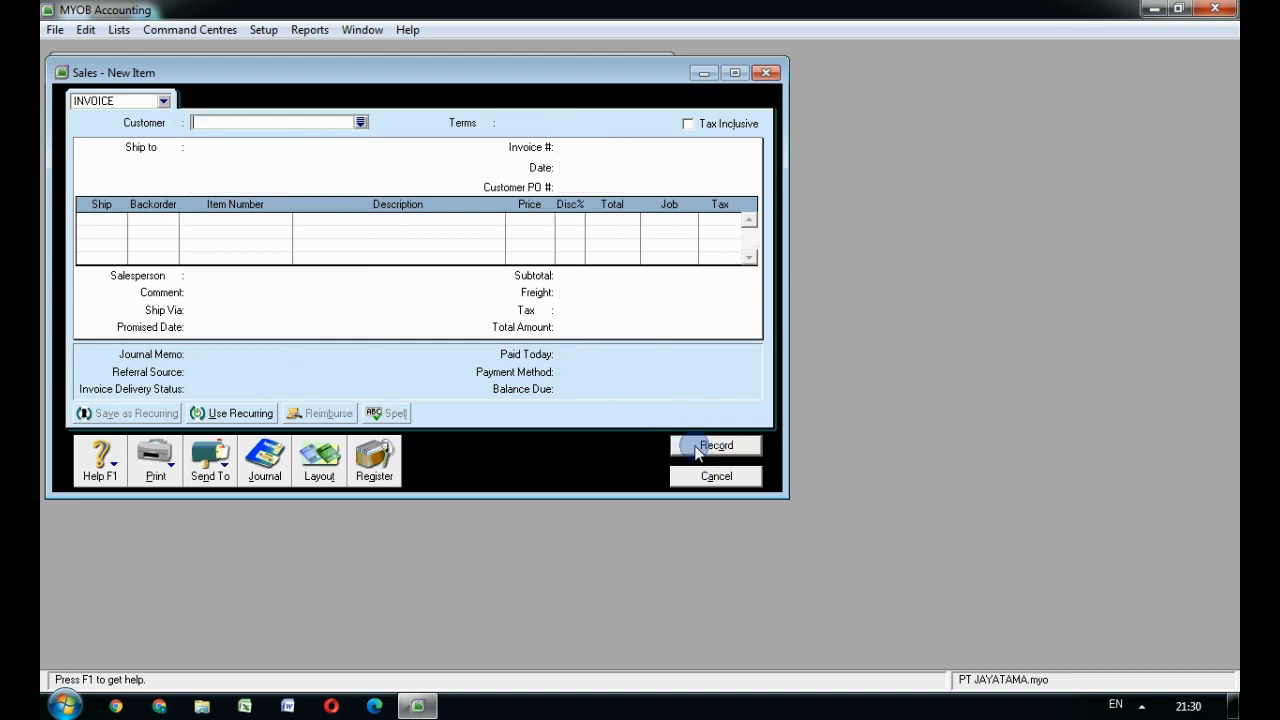
left_click(697, 480)
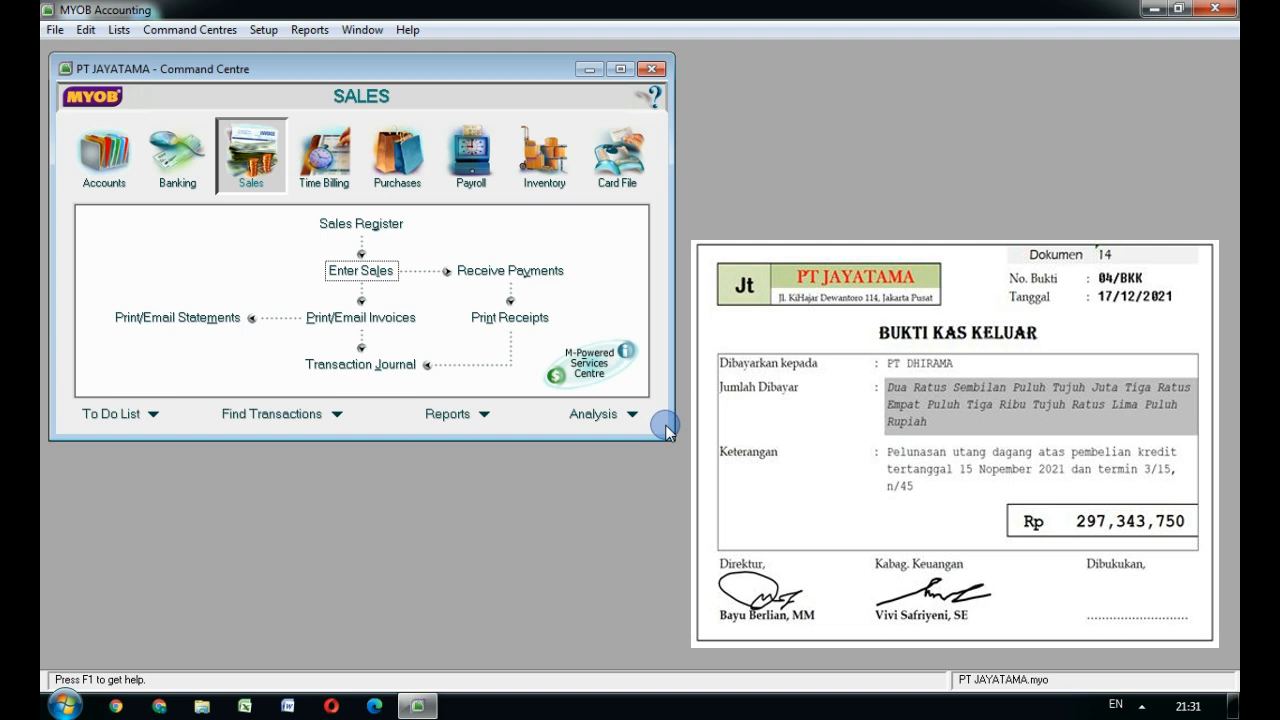
Step: Start a Pay Bills entry from the Purchases centre for the supplier PT DHIRAMA
left_click(397, 158)
left_click(155, 274)
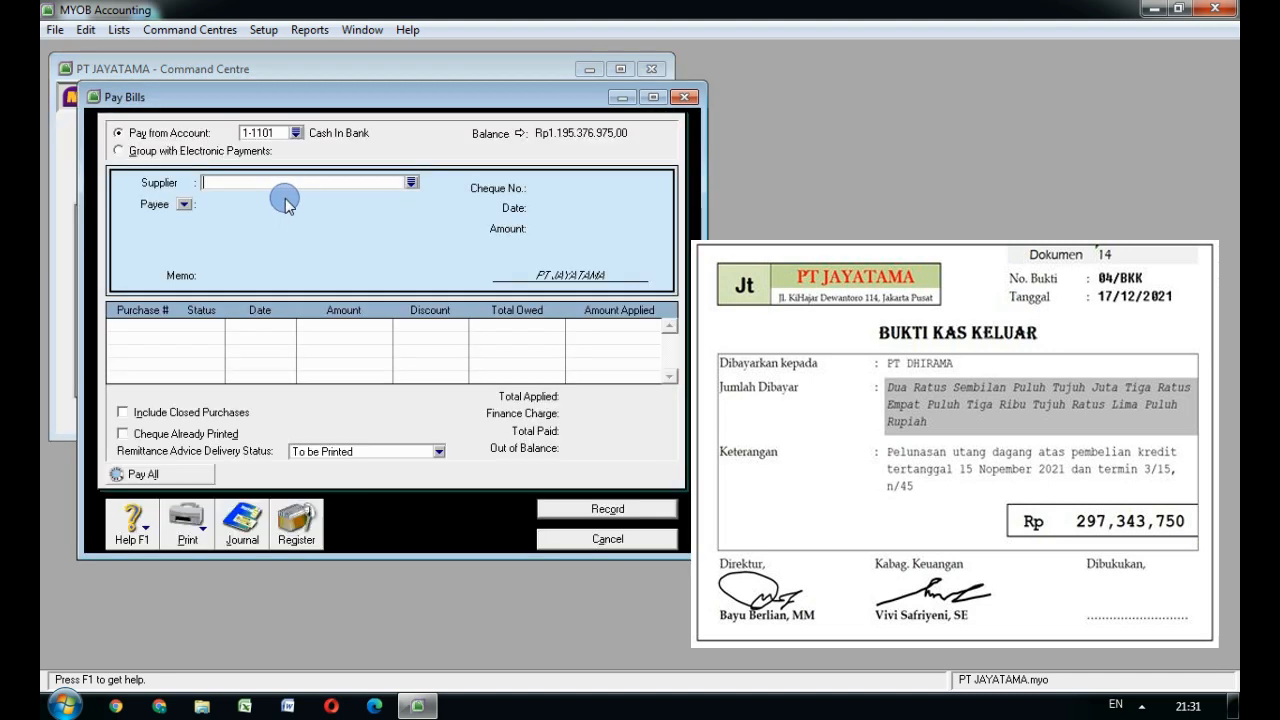
left_click(409, 182)
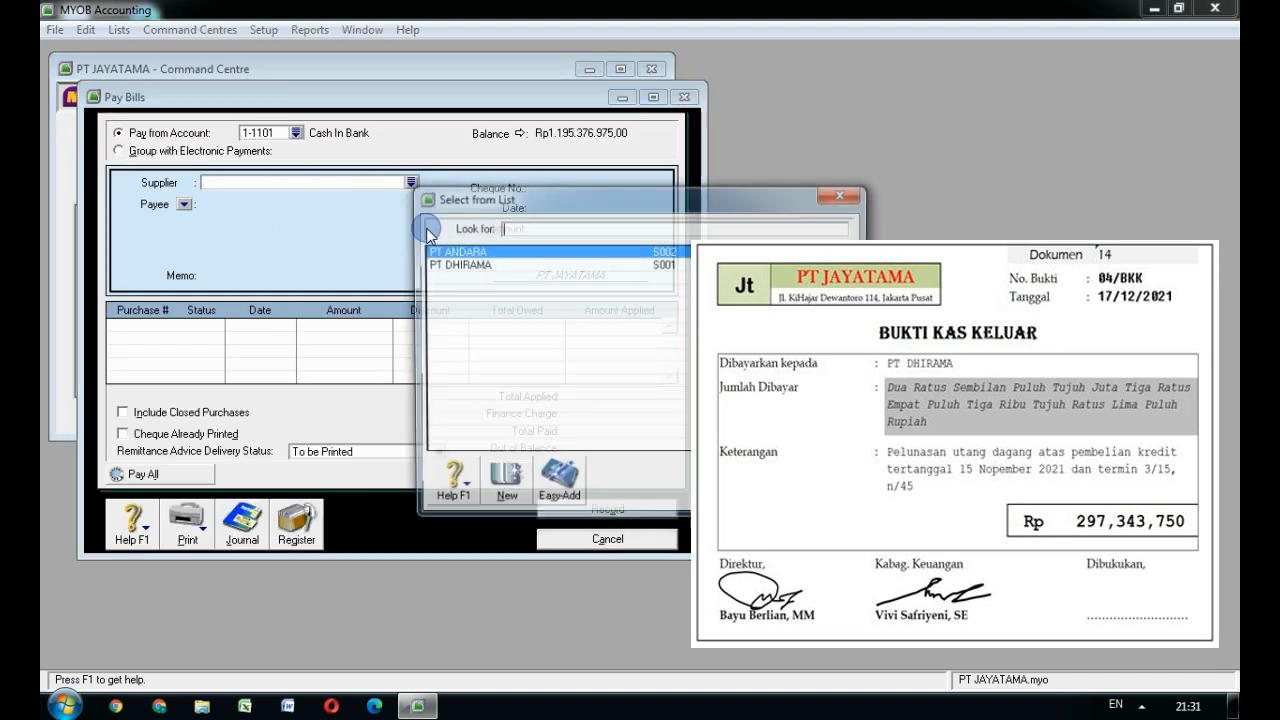
left_click(455, 264)
key("Return")
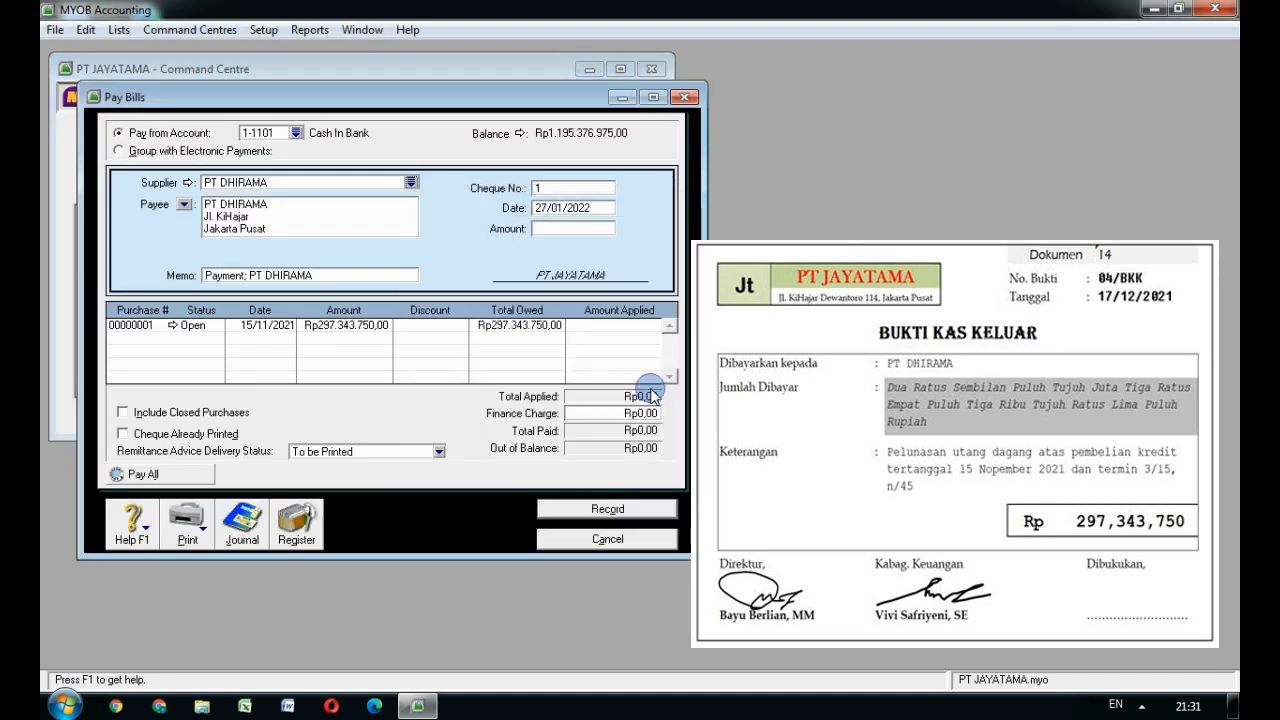
Step: Set the bill payment's cheque number to 04/BKK, its date to 17/12/2021 and its amount to Rp297.343.750
left_click(572, 187)
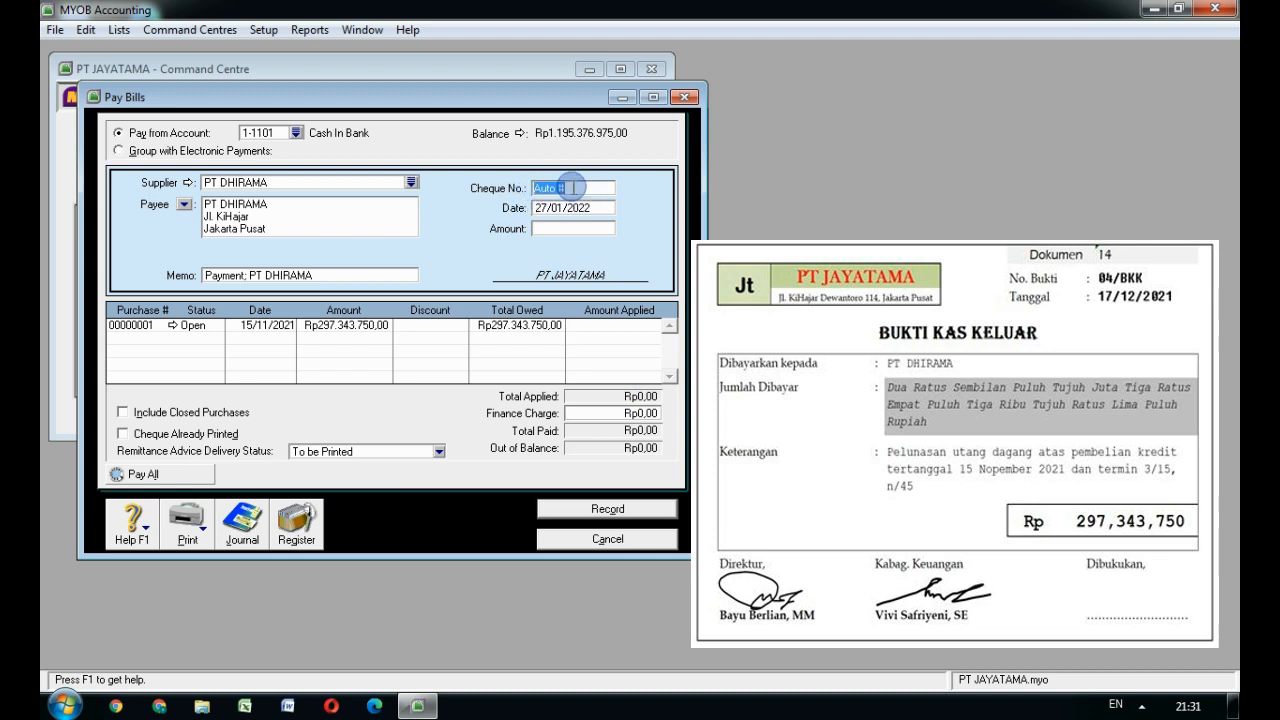
type("0")
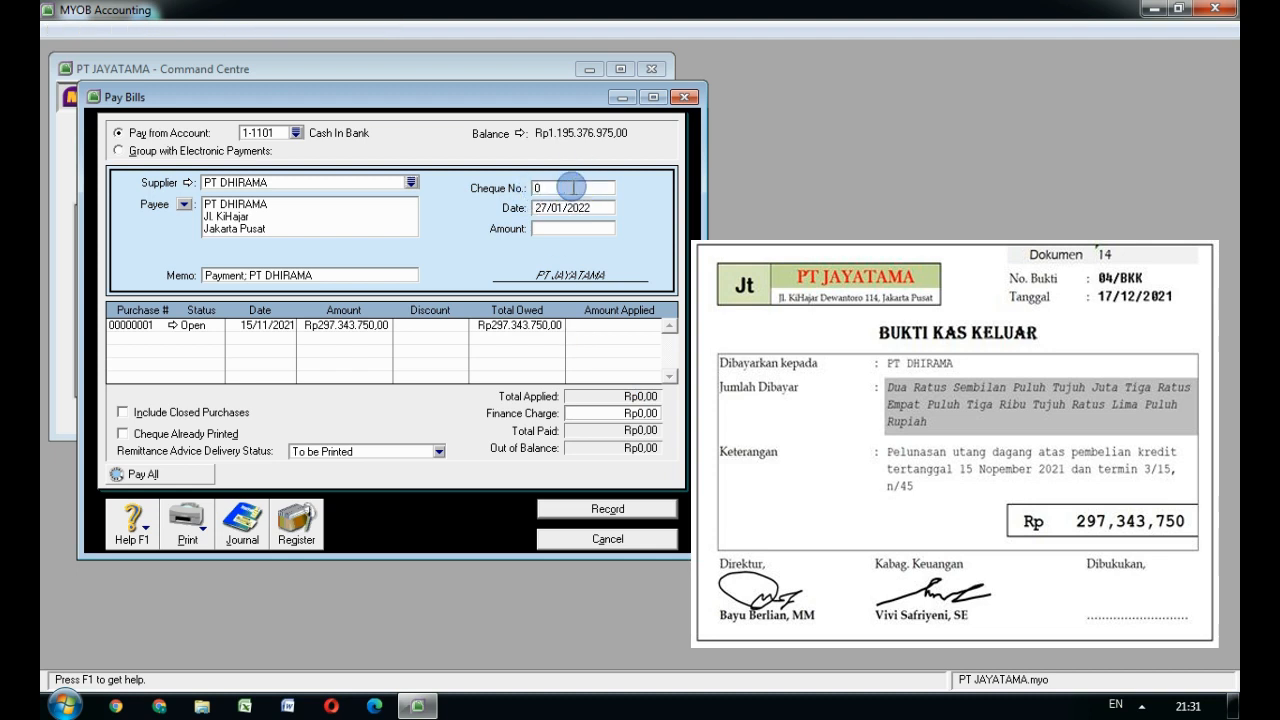
type("4/BKK")
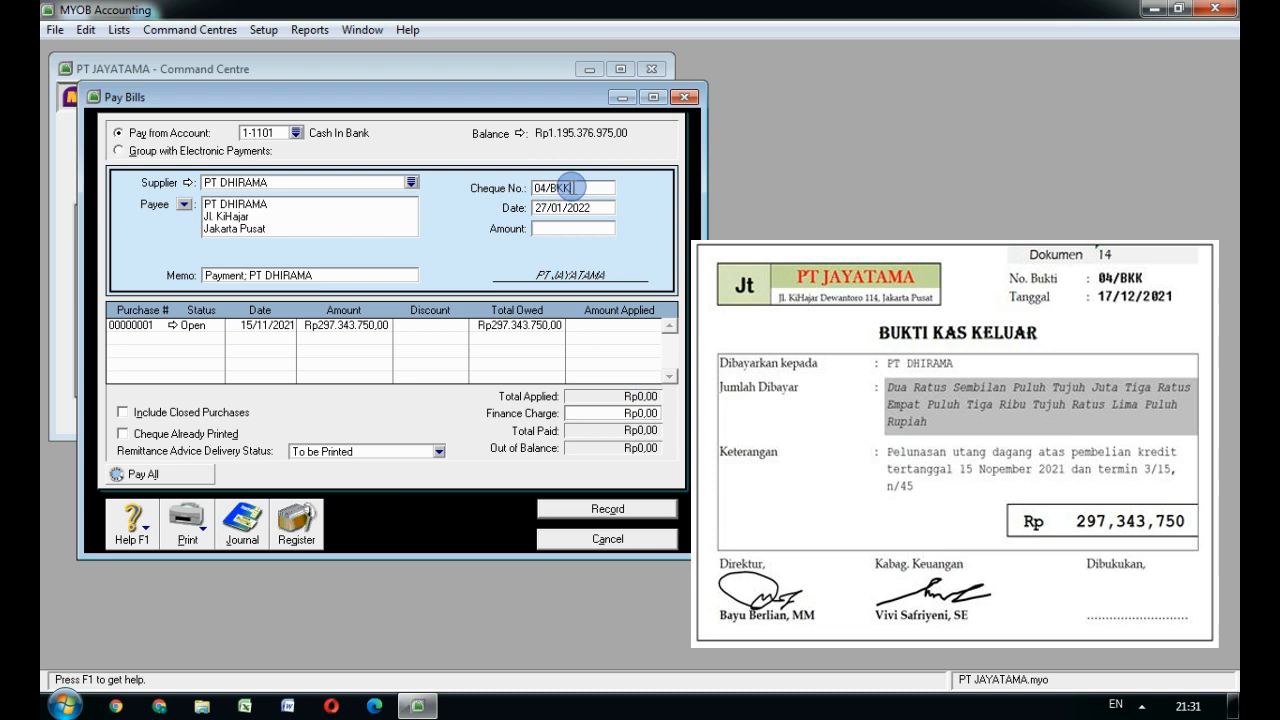
key("Tab")
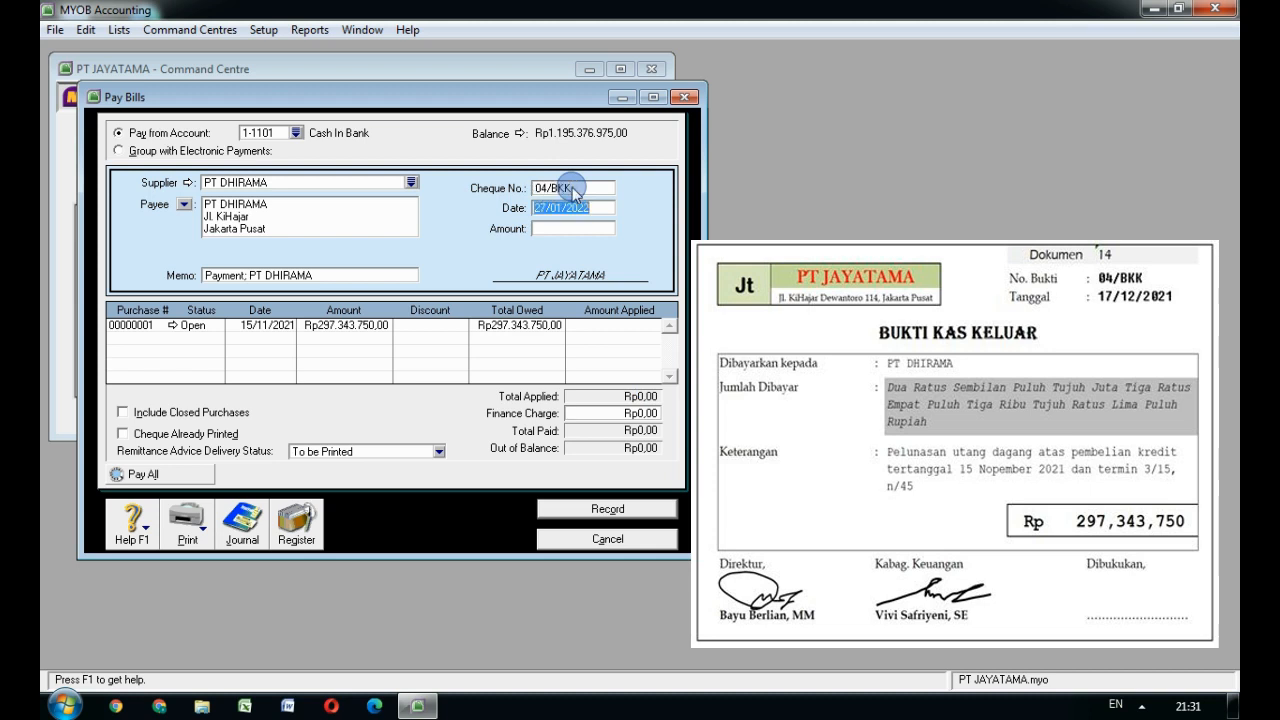
type("17/12/21")
key("Tab")
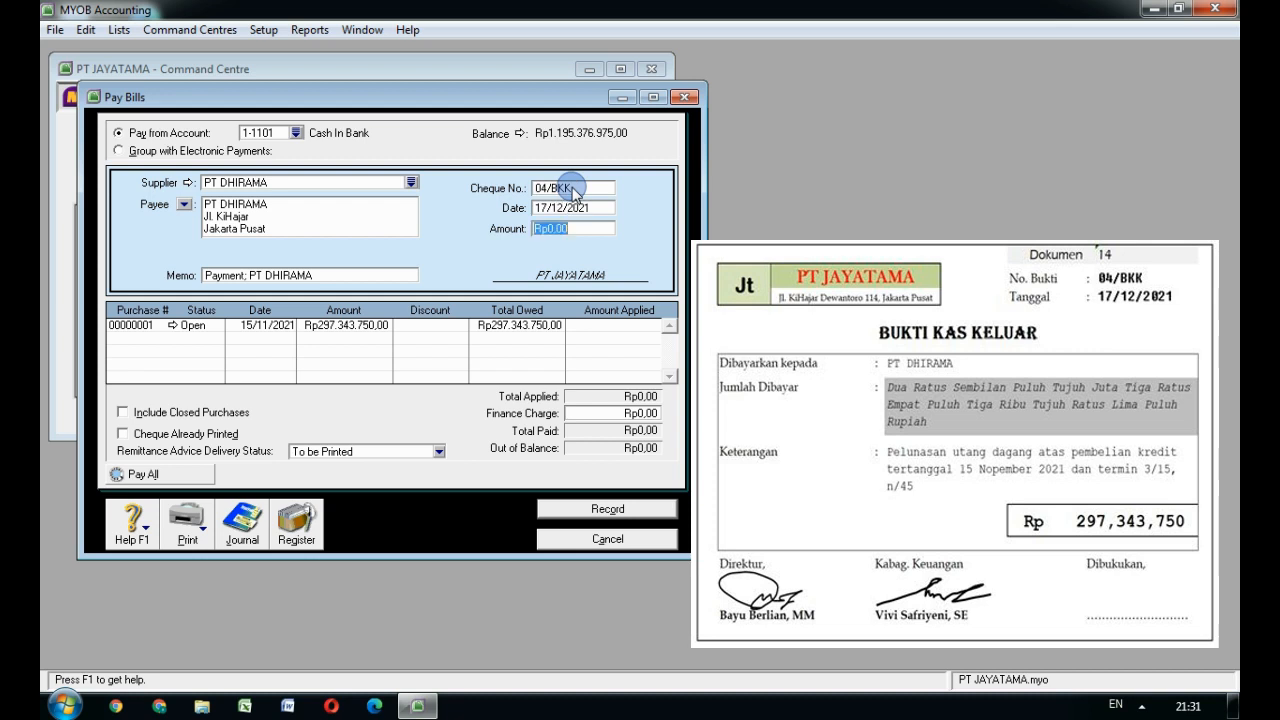
type("297343750")
key("Tab")
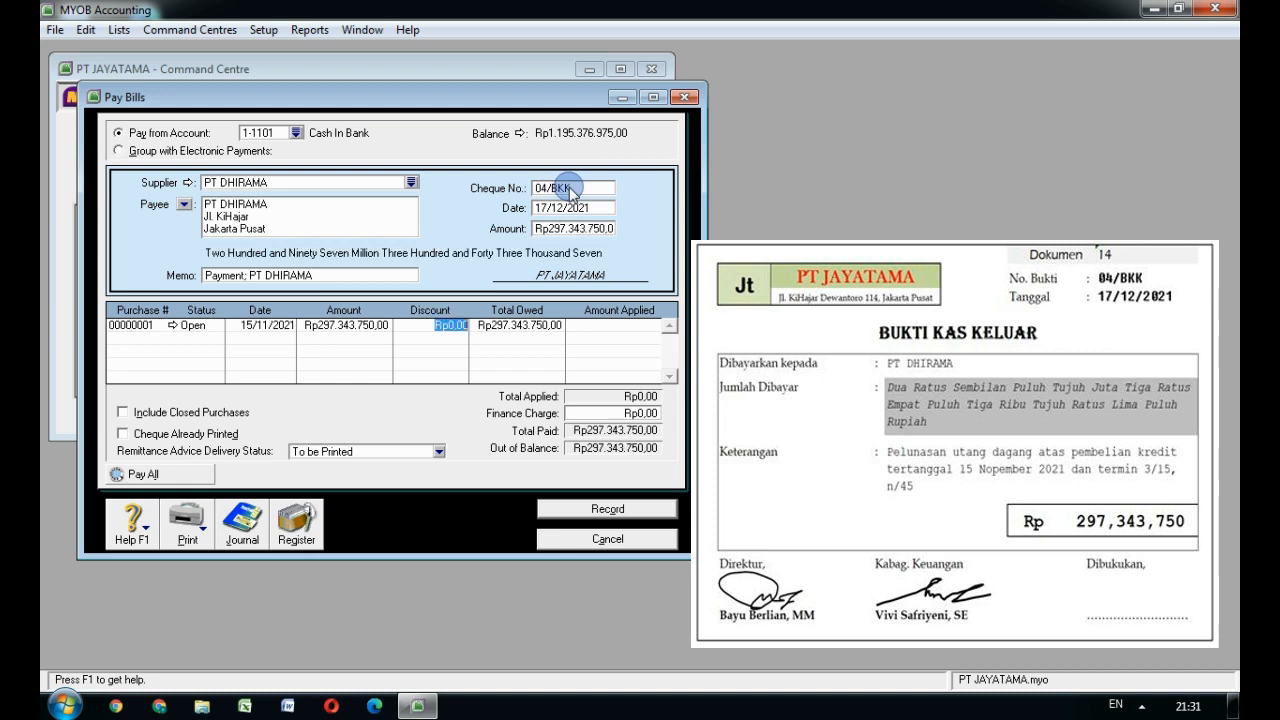
Step: Apply Rp297.343.750 to the purchase dated 15/11/2021, then record the PT DHIRAMA payment and close the form
left_click(612, 325)
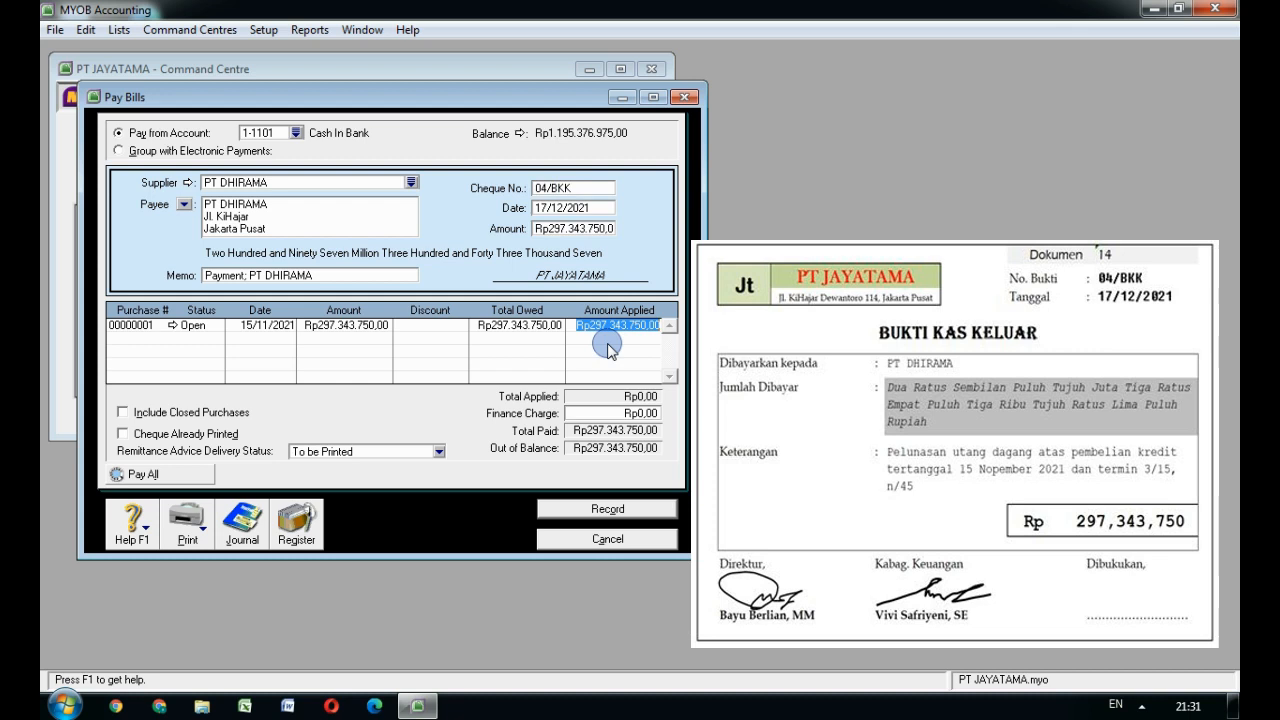
key("Tab")
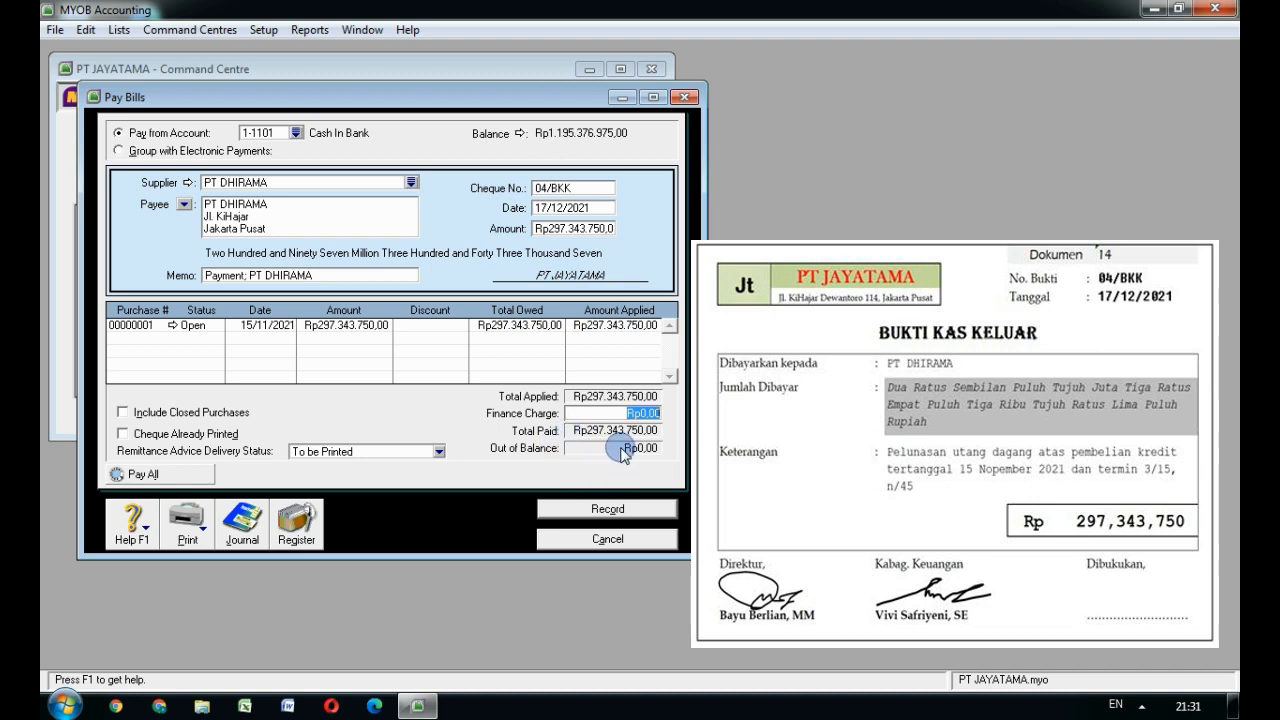
left_click(605, 510)
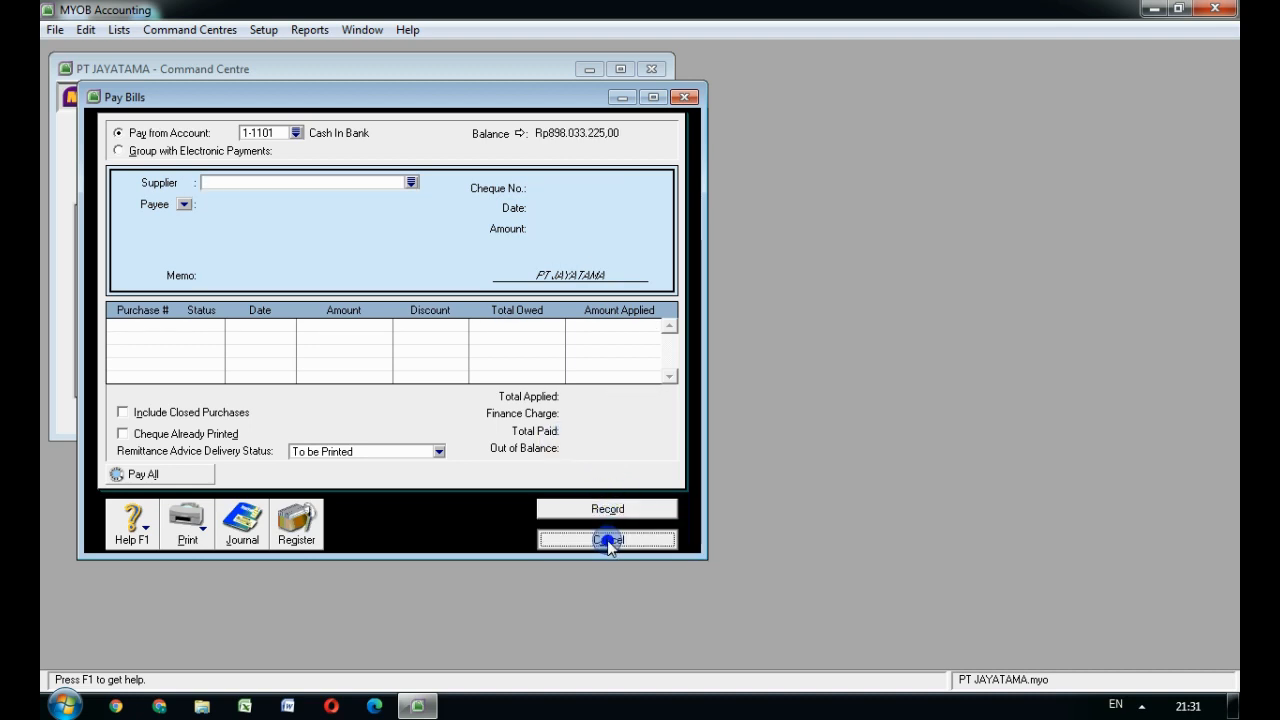
left_click(607, 540)
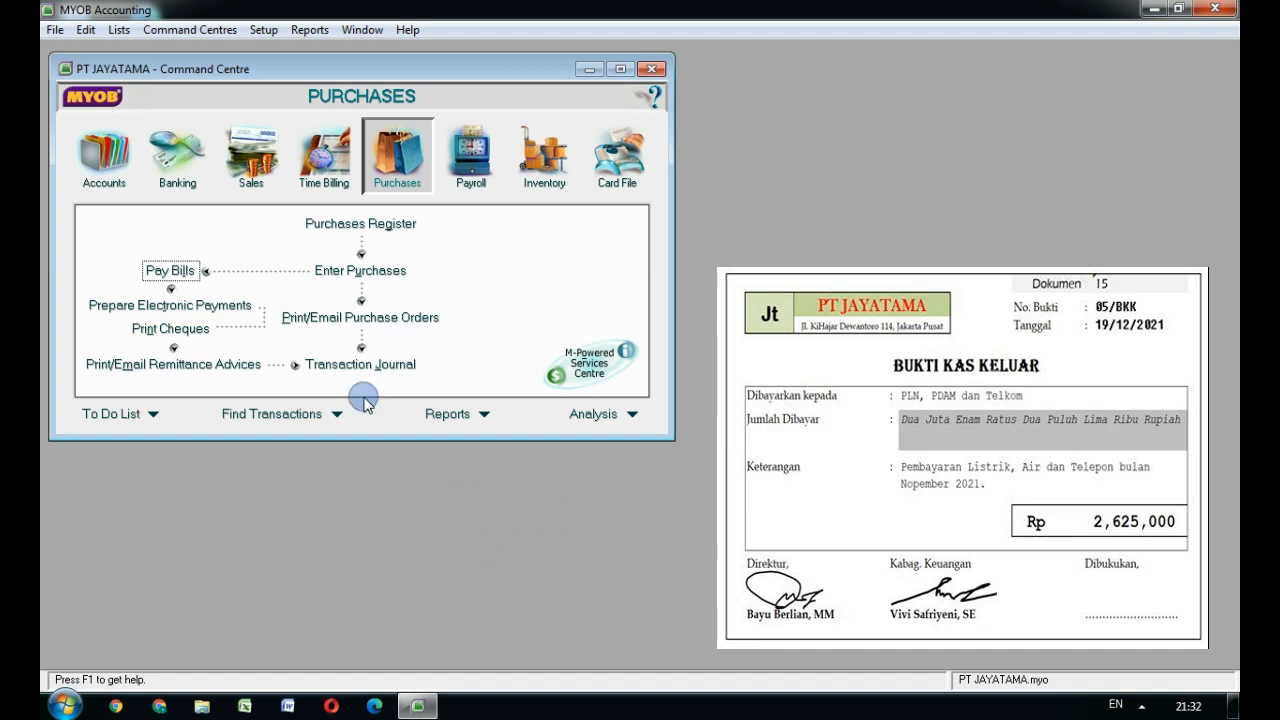
Step: Start a Spend Money entry with cheque number 05/BKK, date 19/12/2021 and amount Rp2.625.000
left_click(190, 188)
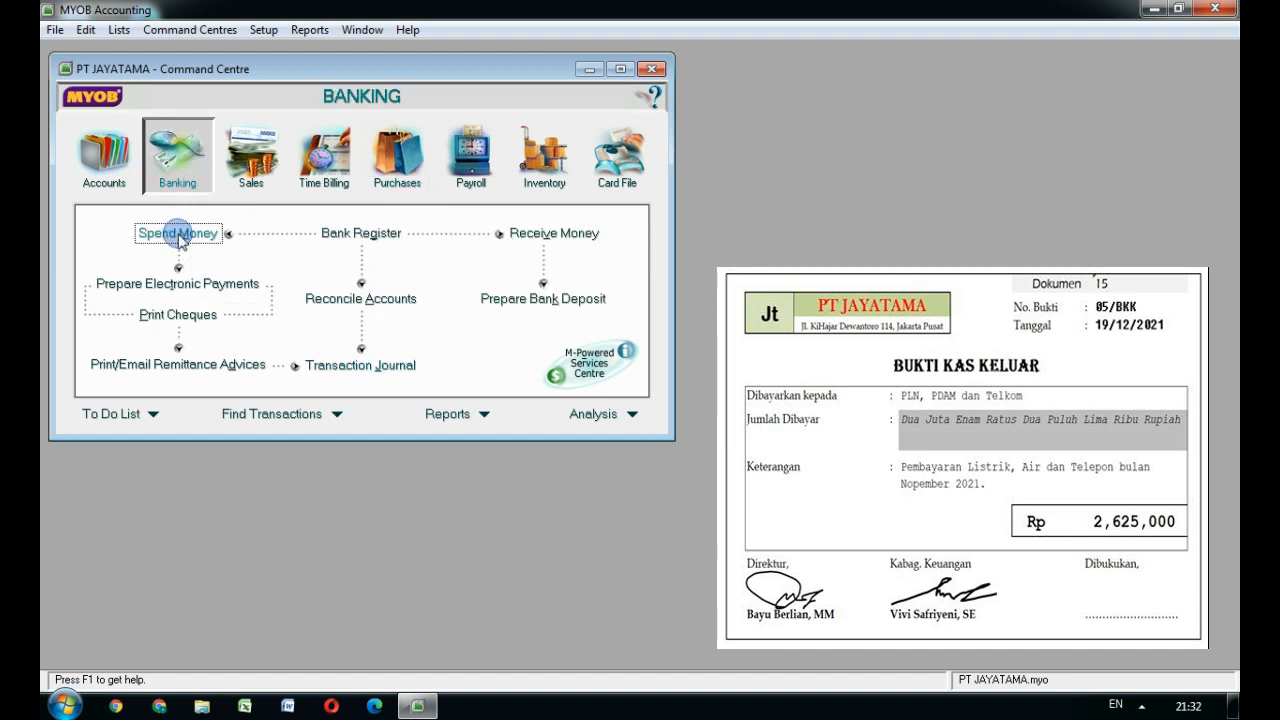
left_click(182, 222)
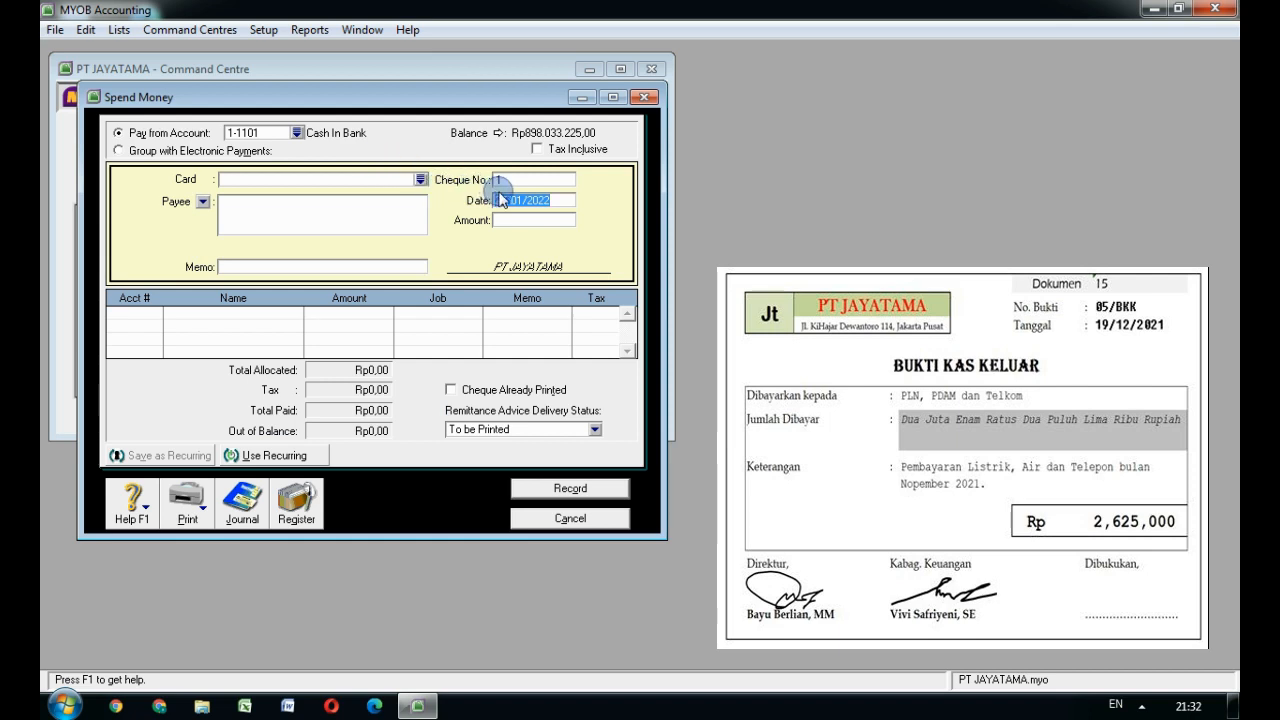
left_click(528, 178)
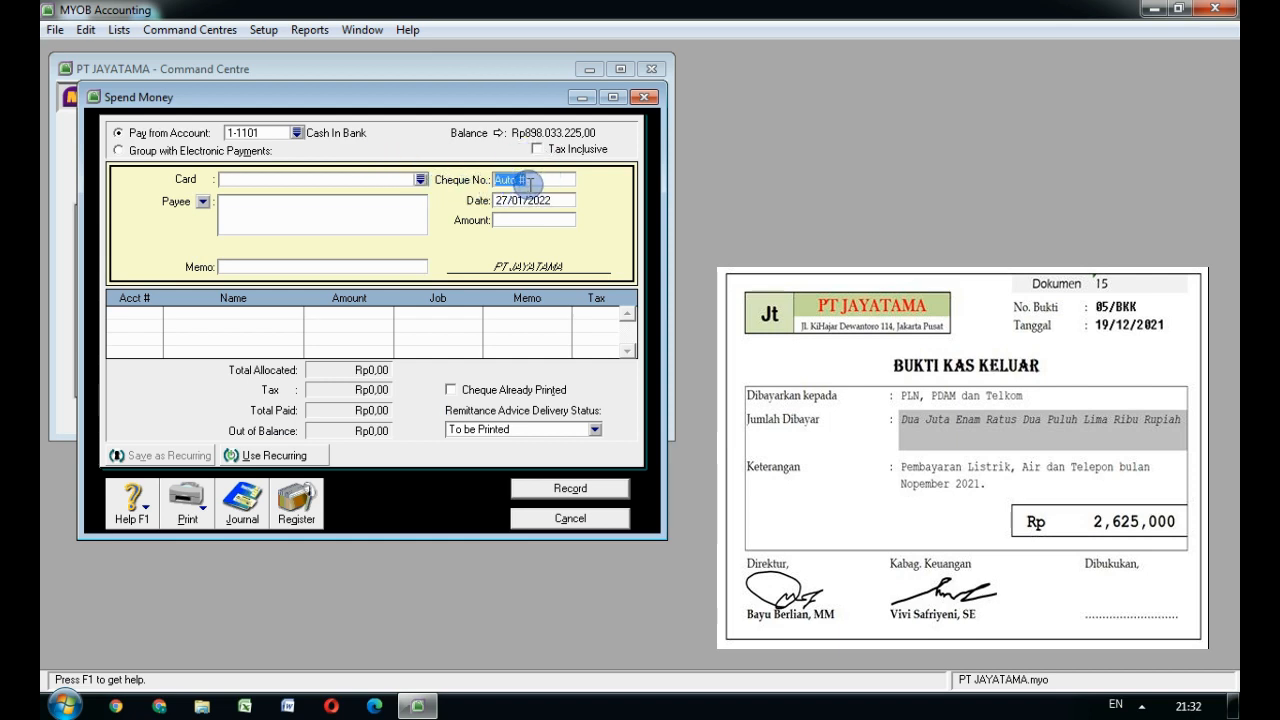
type("05/BKK")
key("Tab")
type("19/12/2021")
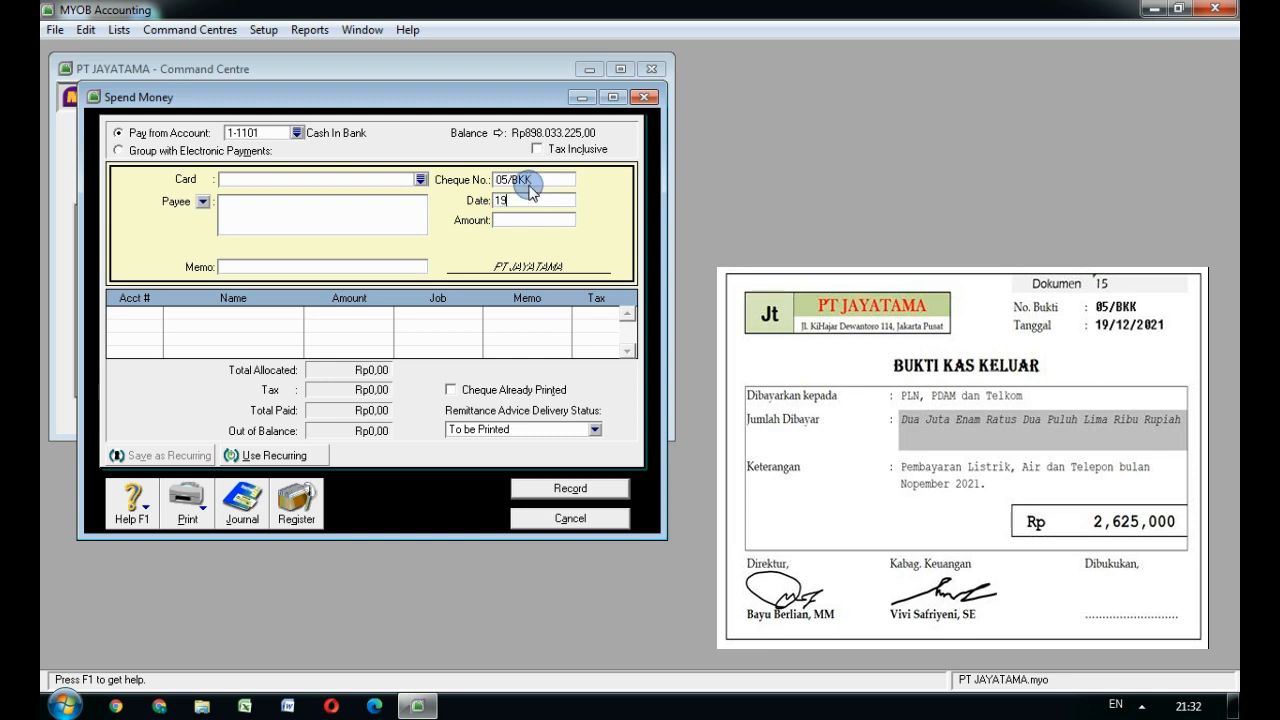
key("Tab")
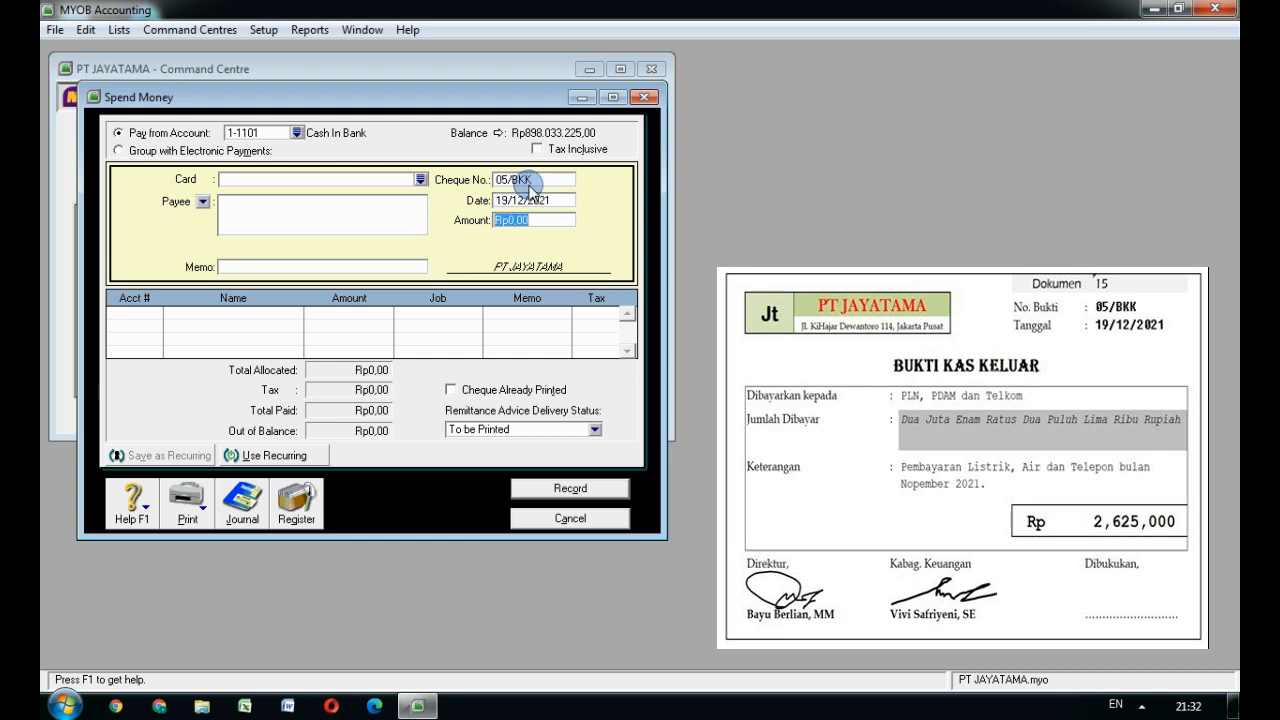
type("2.625.000")
key("Tab")
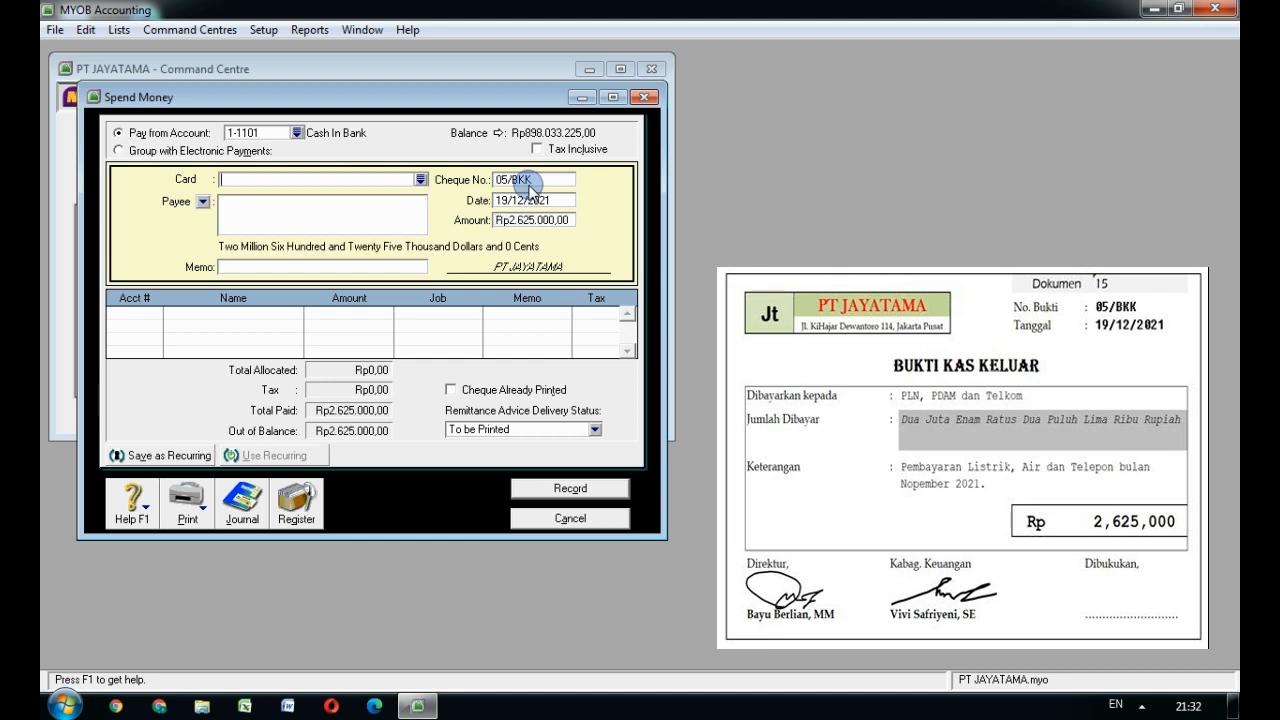
Step: Enter the memo "Pembayaran listrik, air dan telepon November 2021" for the payment
left_click(253, 271)
type("Pe")
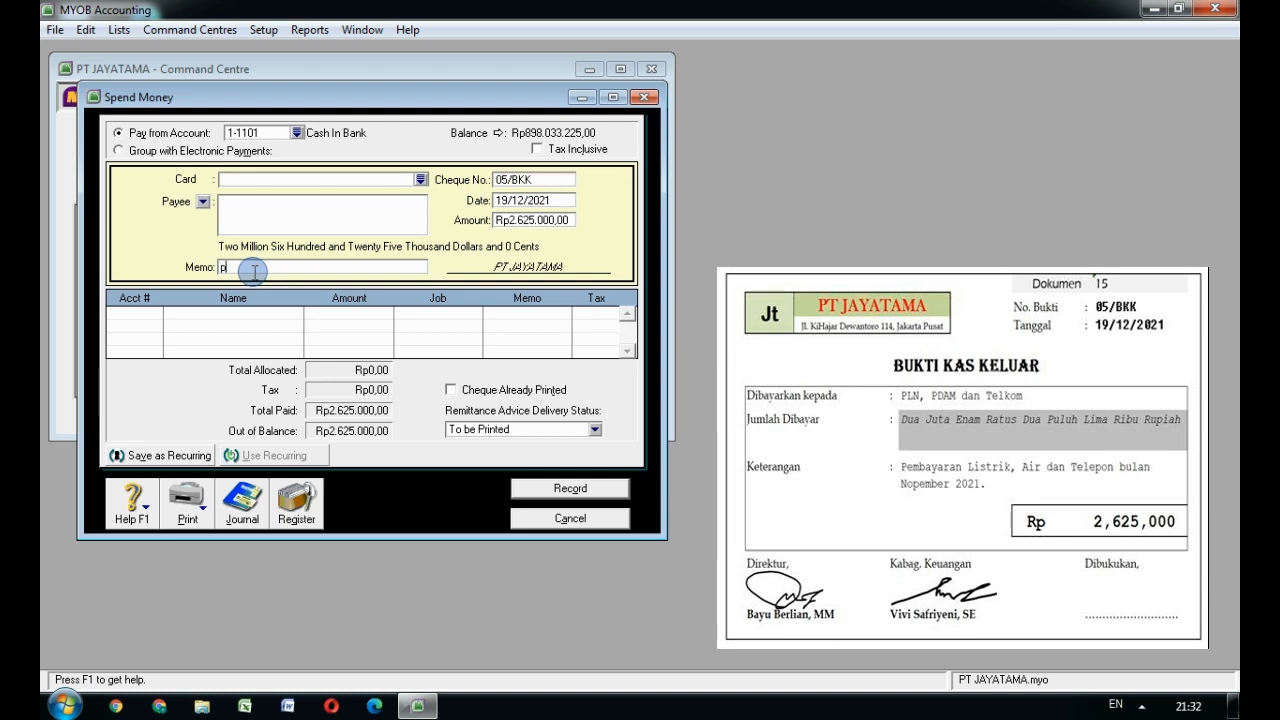
type("mbayaran listrik, air dan tel")
key("BackSpace")
key("BackSpace")
key("BackSpace")
key("BackSpace")
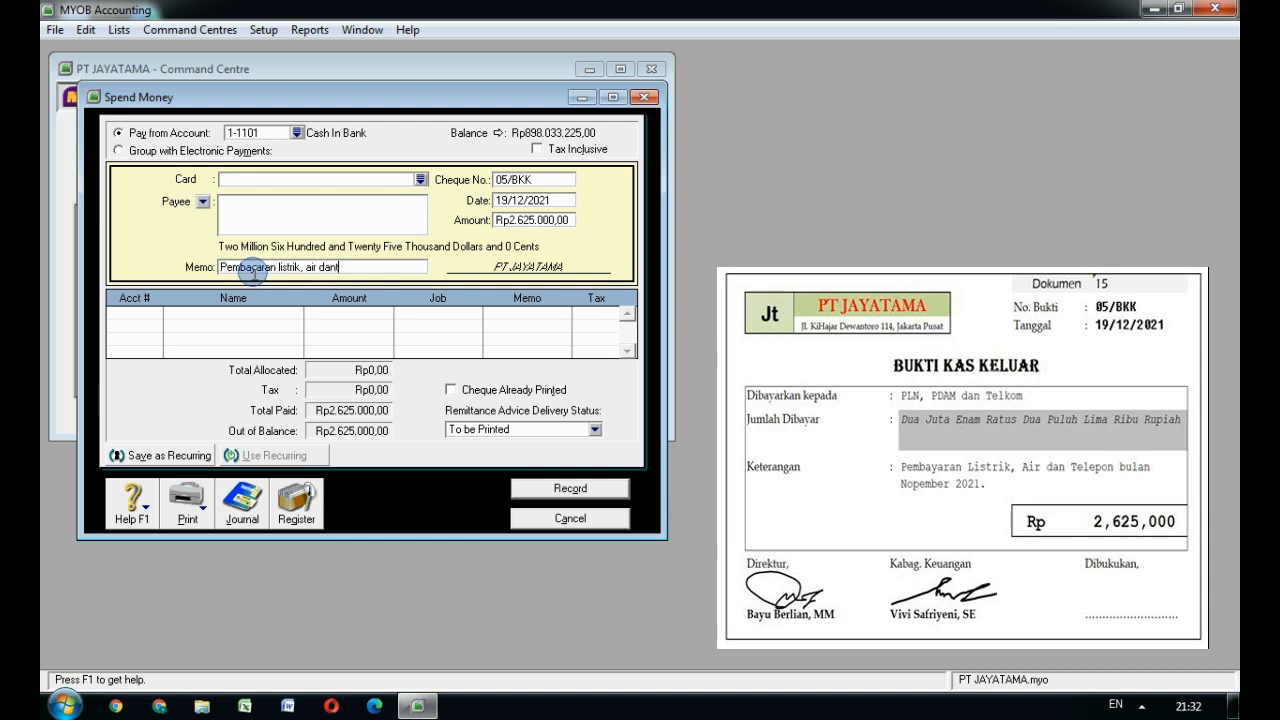
type("telepon November")
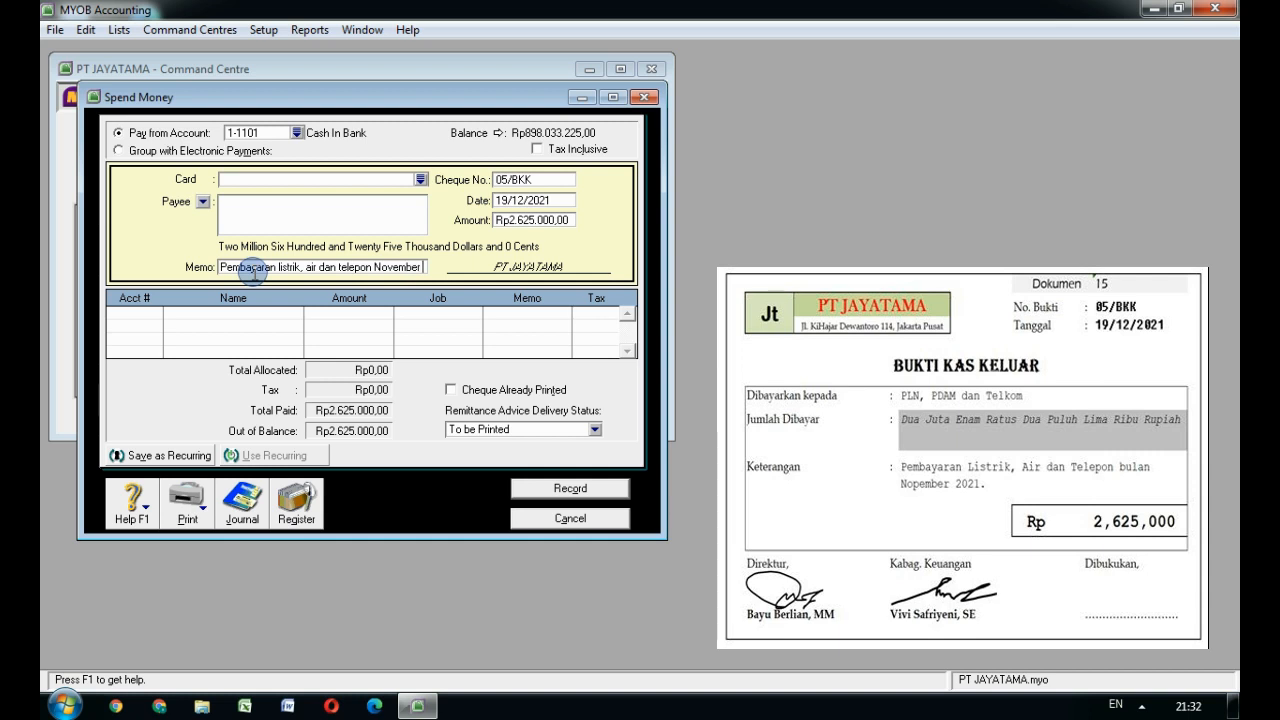
type(" 2021")
key("Tab")
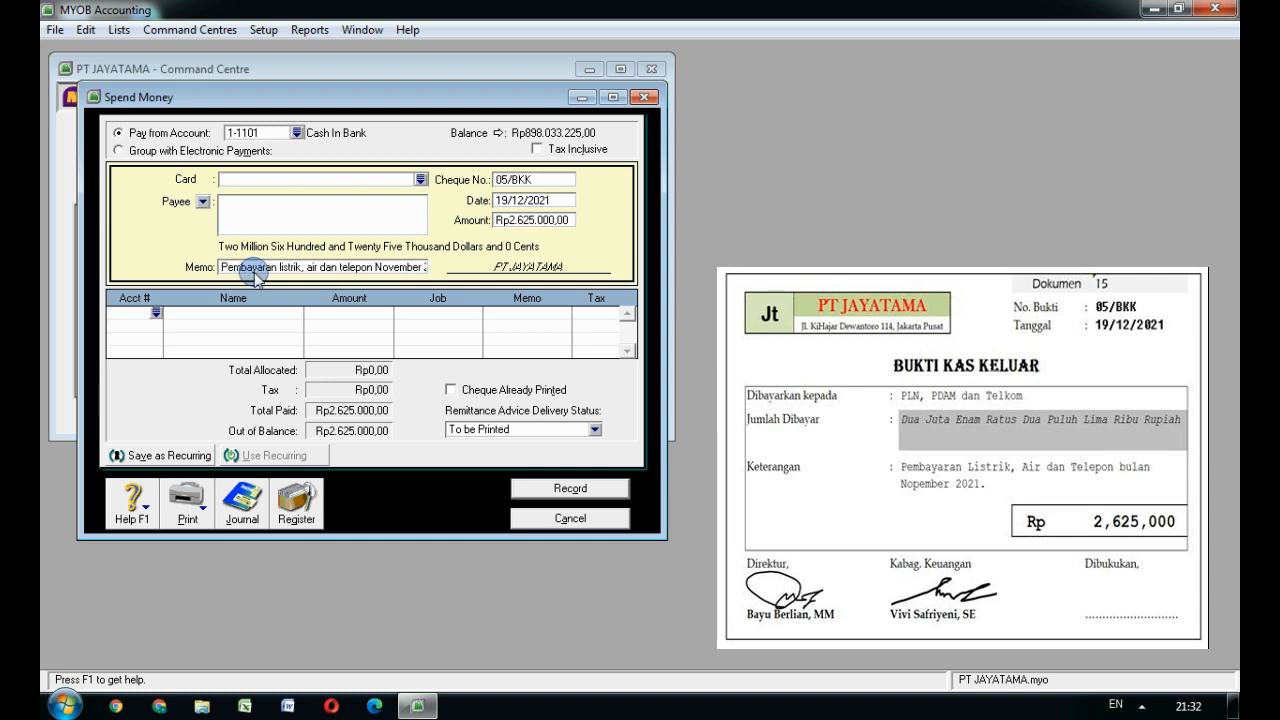
Step: Allocate the payment to account 6-1111 Electricity, Telp & Water Exp, then record it and close the form
type("6")
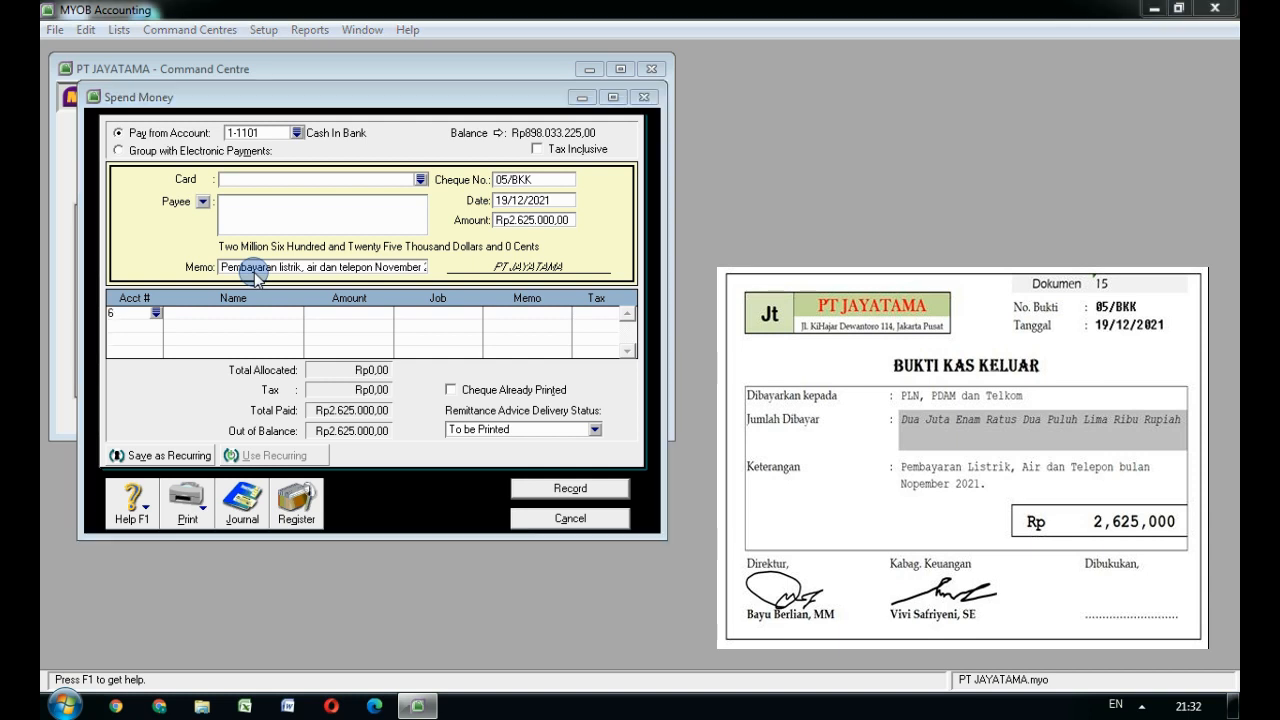
type("6-1105")
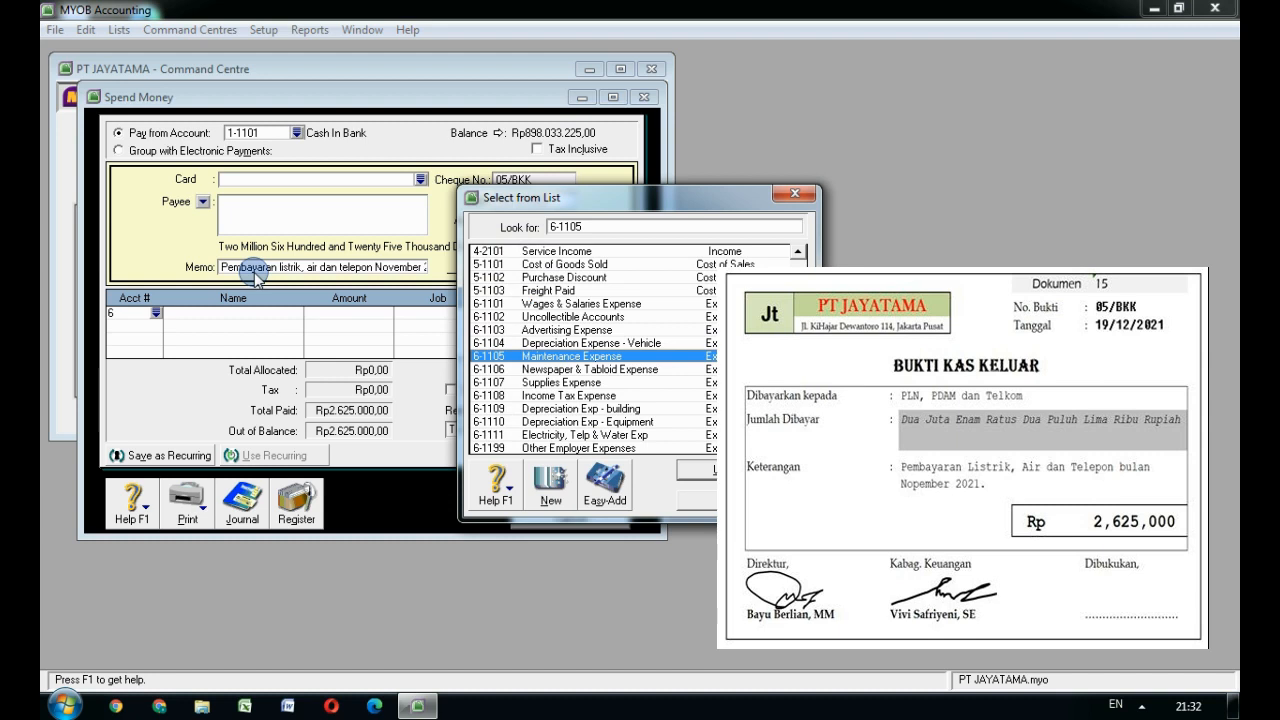
key("Down")
key("Down")
key("Down")
key("Down")
key("Down")
key("Down")
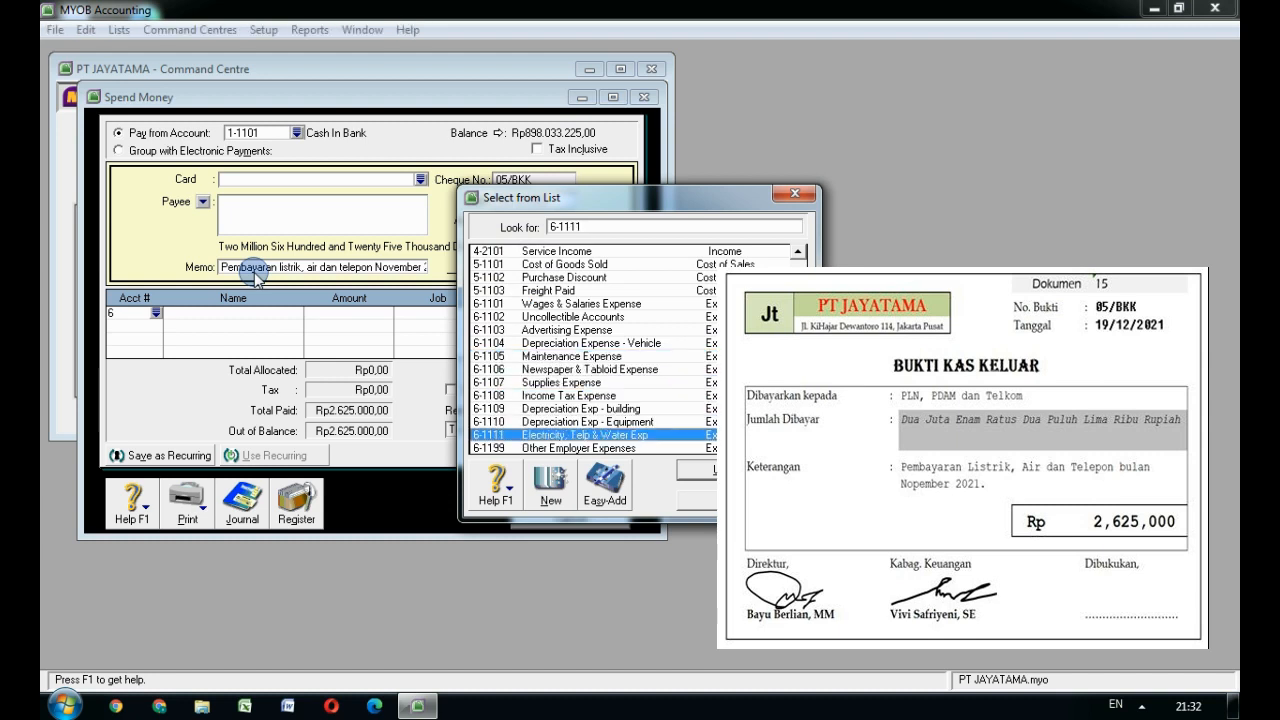
key("Return")
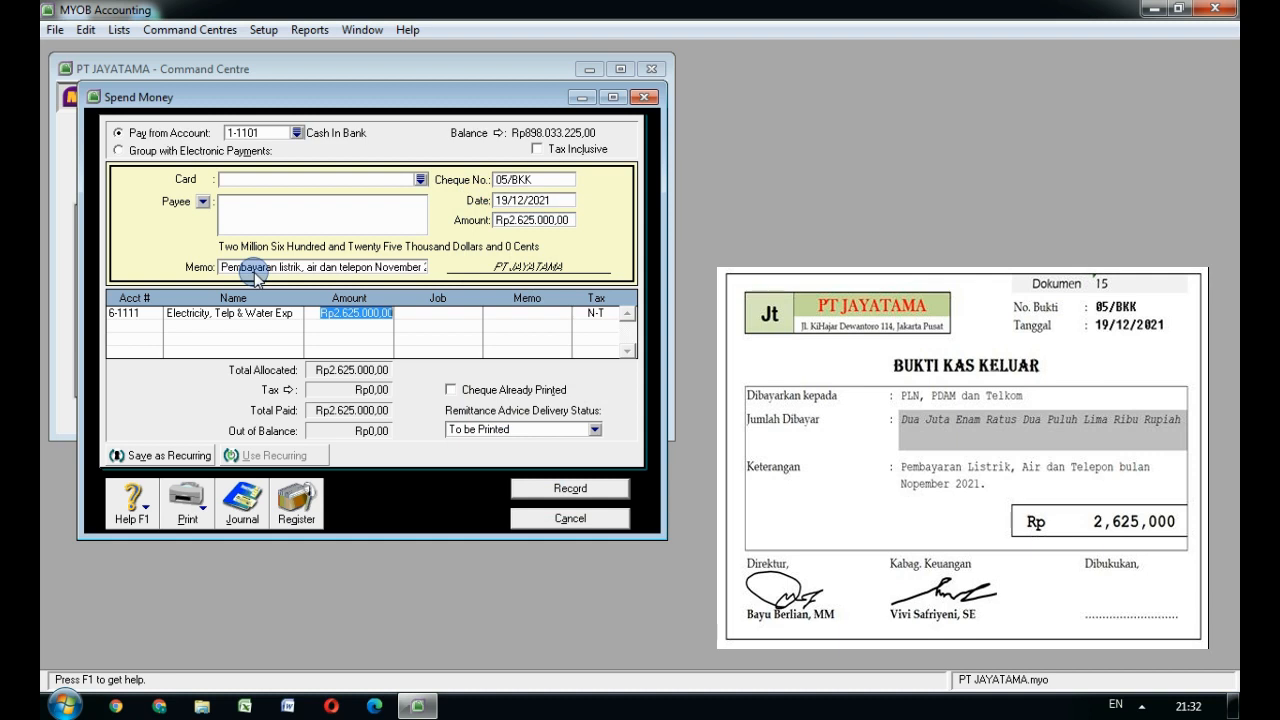
key("Tab")
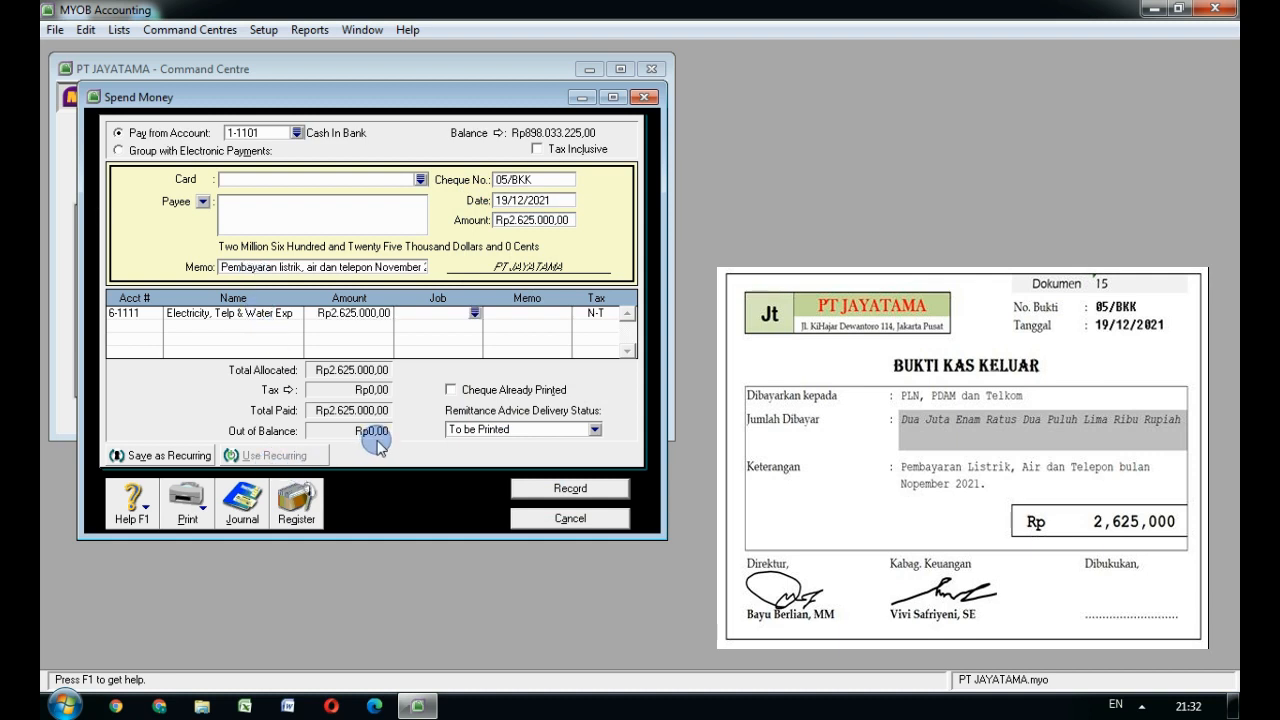
left_click(557, 489)
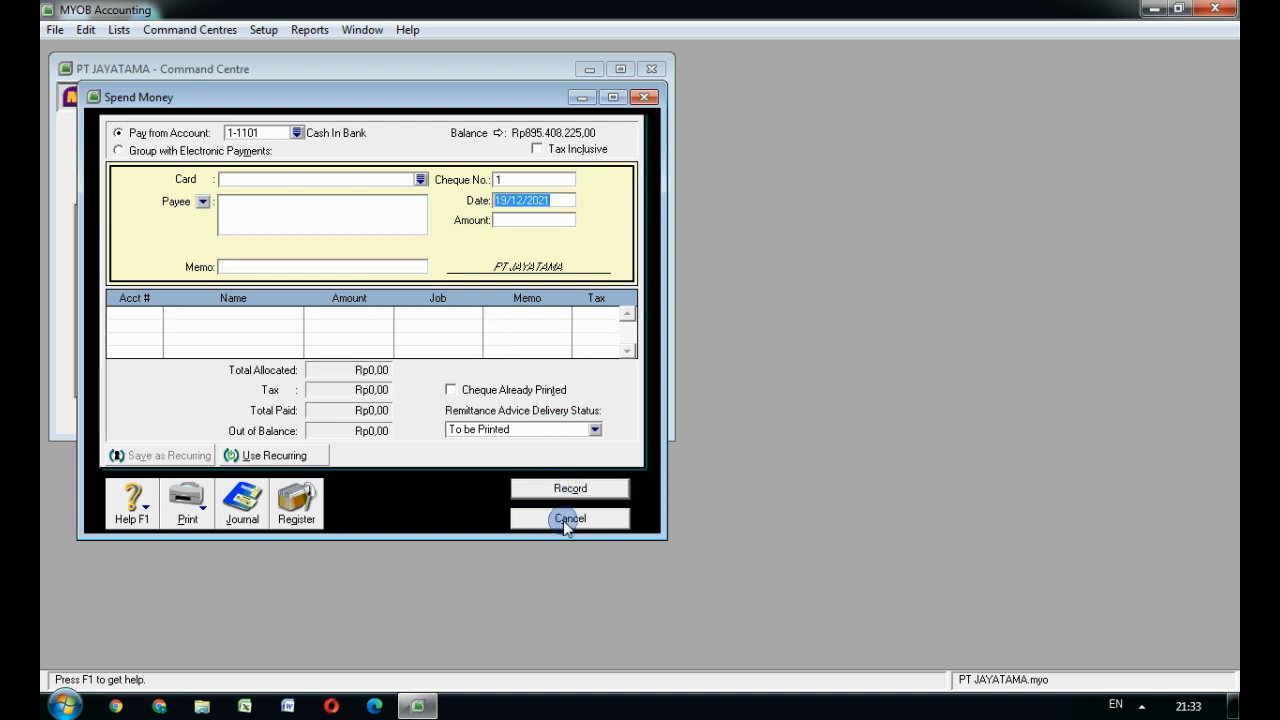
left_click(567, 519)
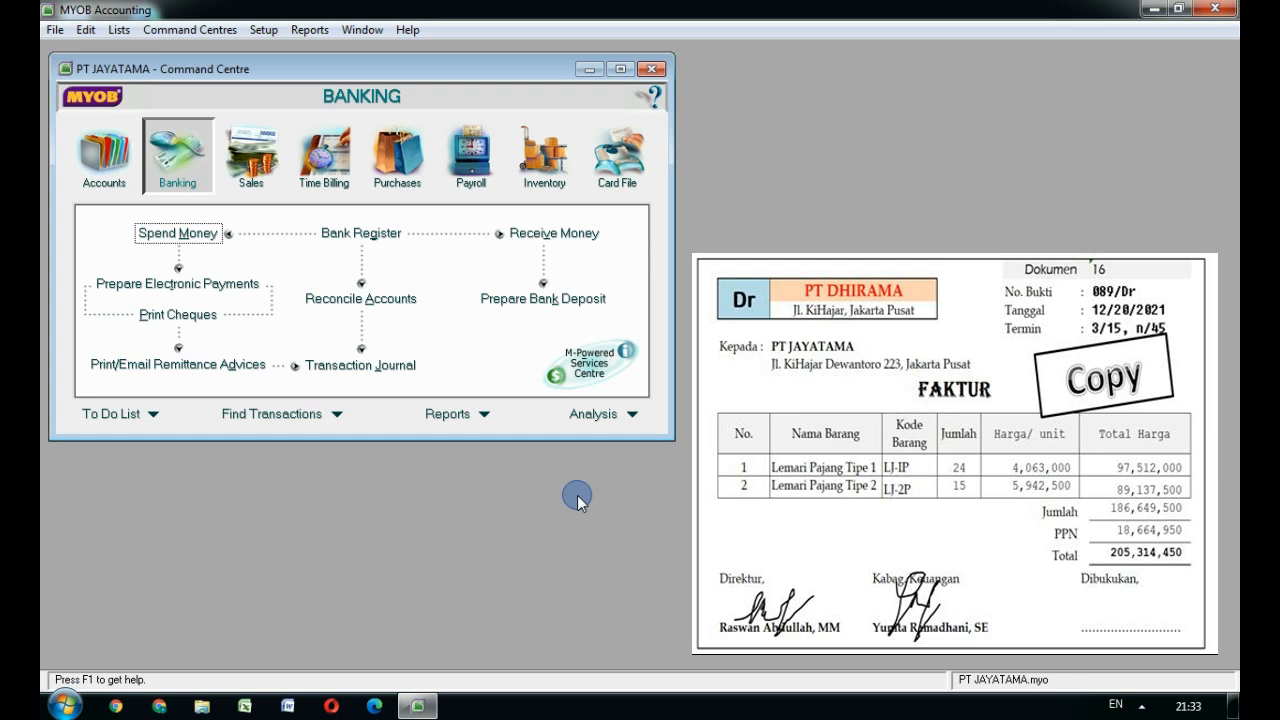
Step: Start a new purchase bill from the Purchases centre for the supplier PT DHIRAMA
left_click(419, 181)
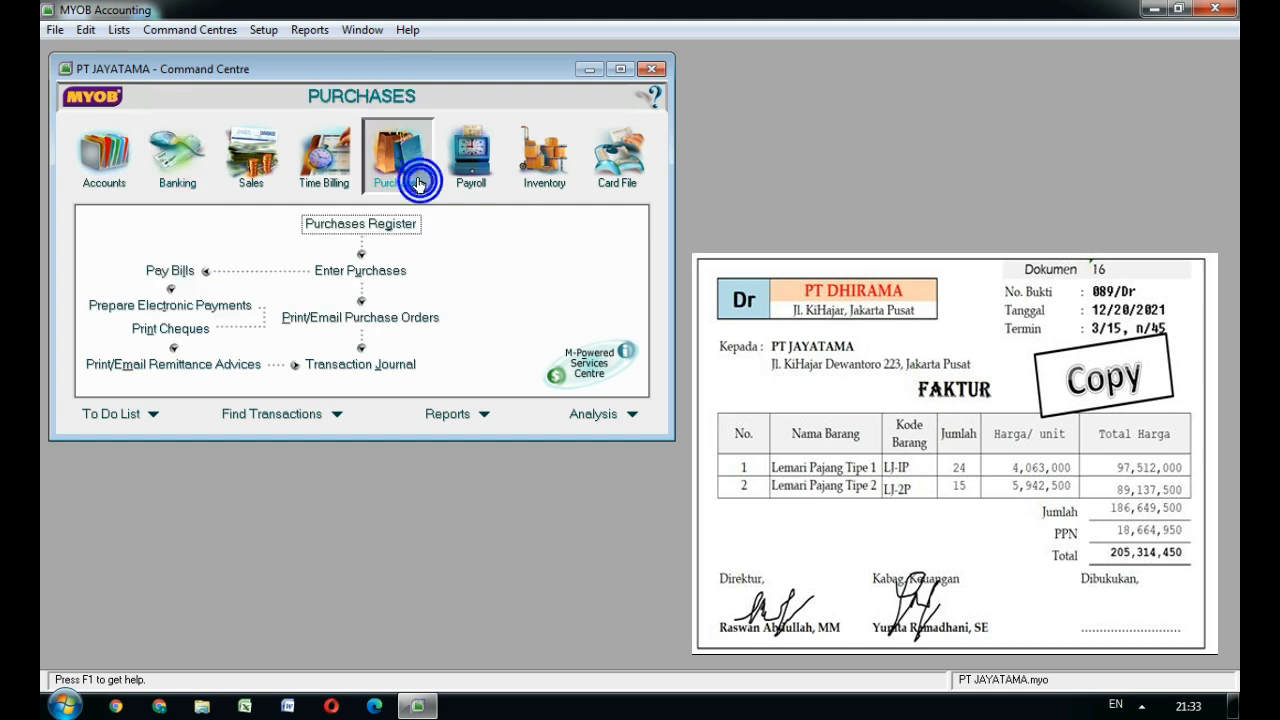
left_click(362, 270)
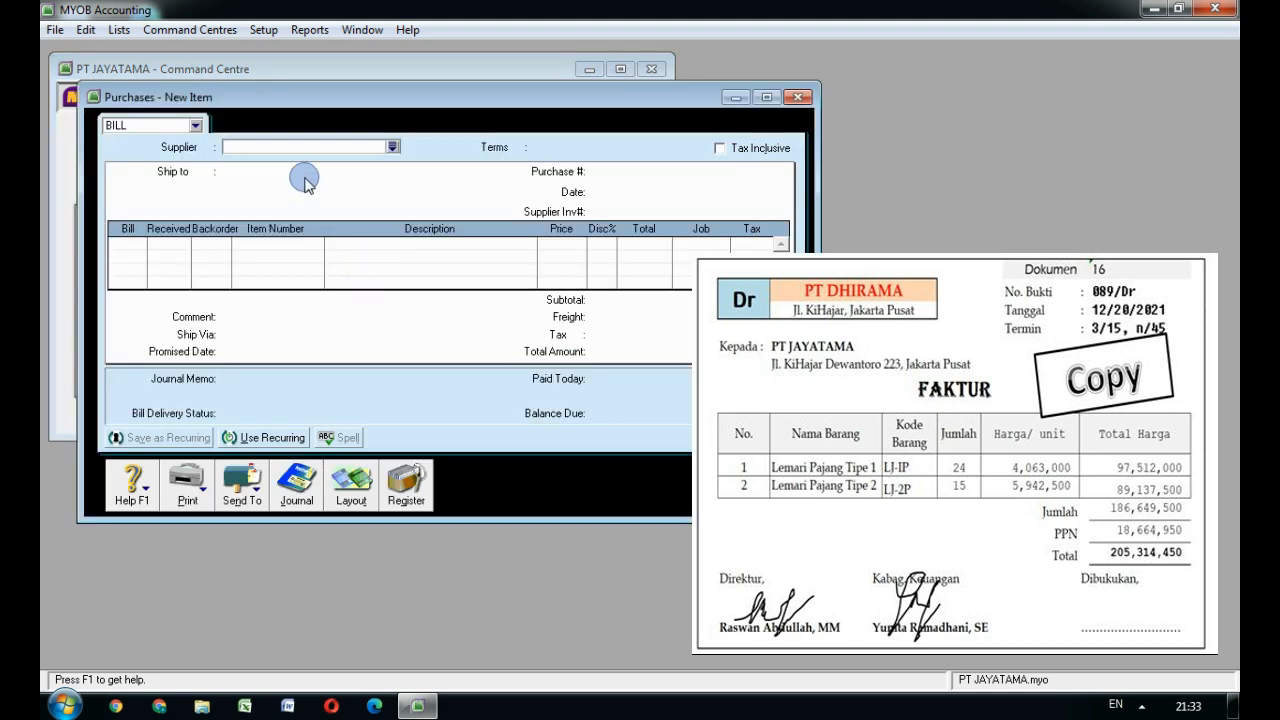
left_click(392, 147)
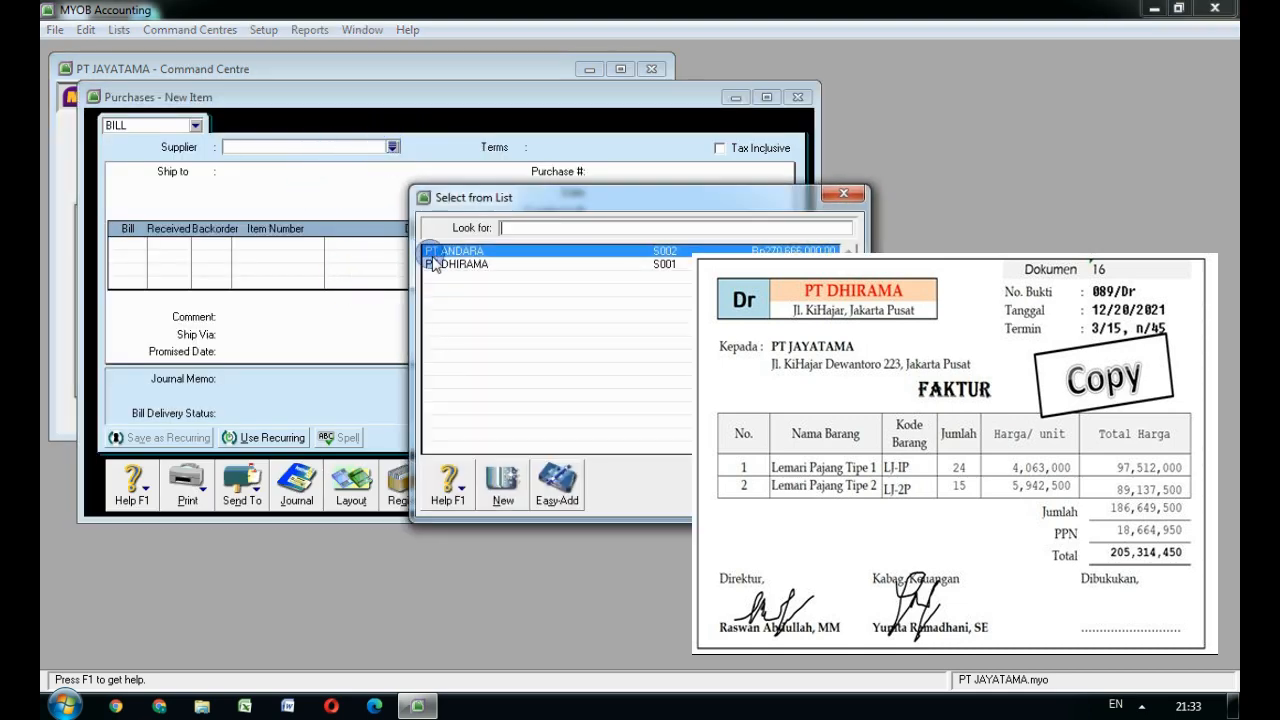
double_click(432, 263)
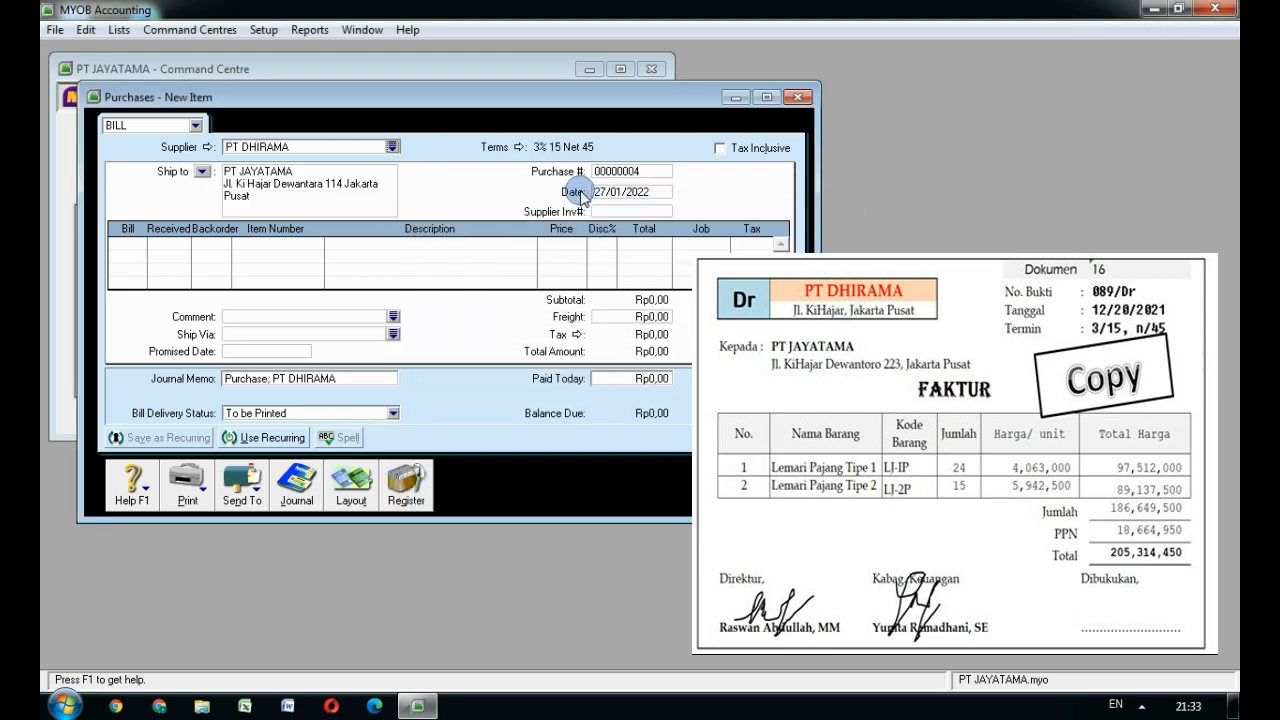
Step: Set the bill's purchase number to 089/Dr, its date to 20/12/2021 and its supplier invoice number to 089/Dr
left_click(618, 172)
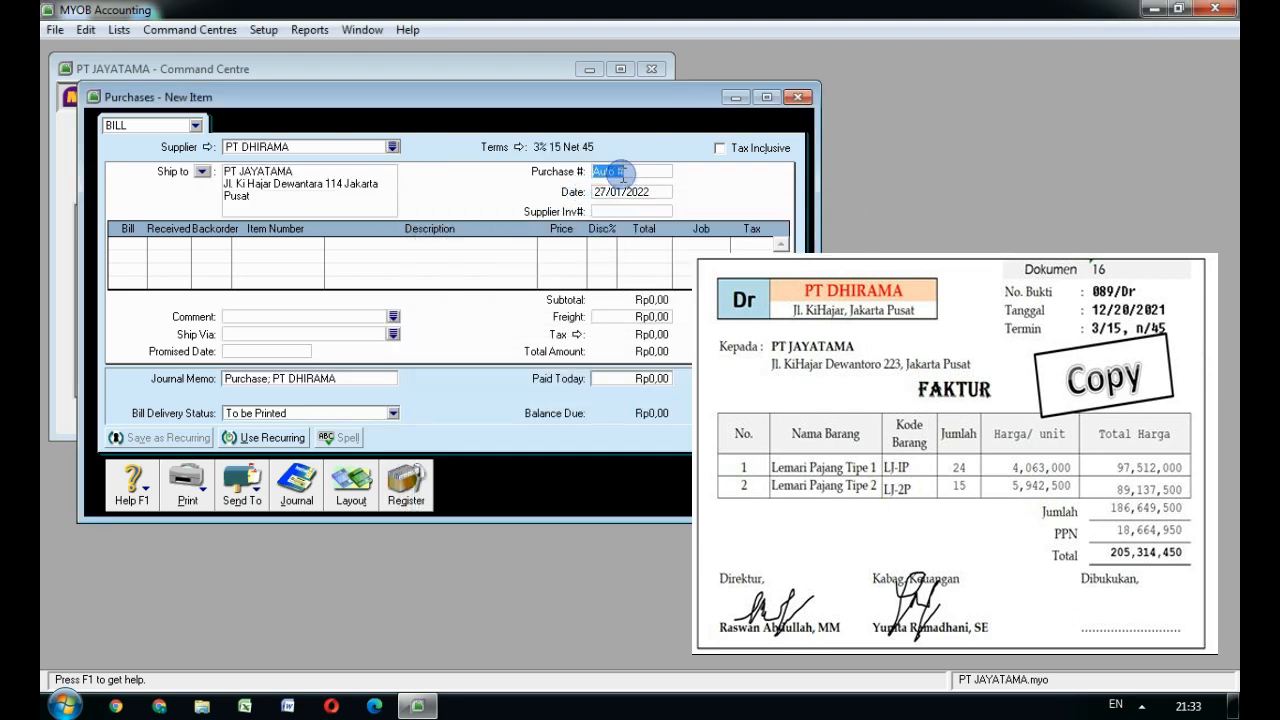
type("089/Dr")
key("Tab")
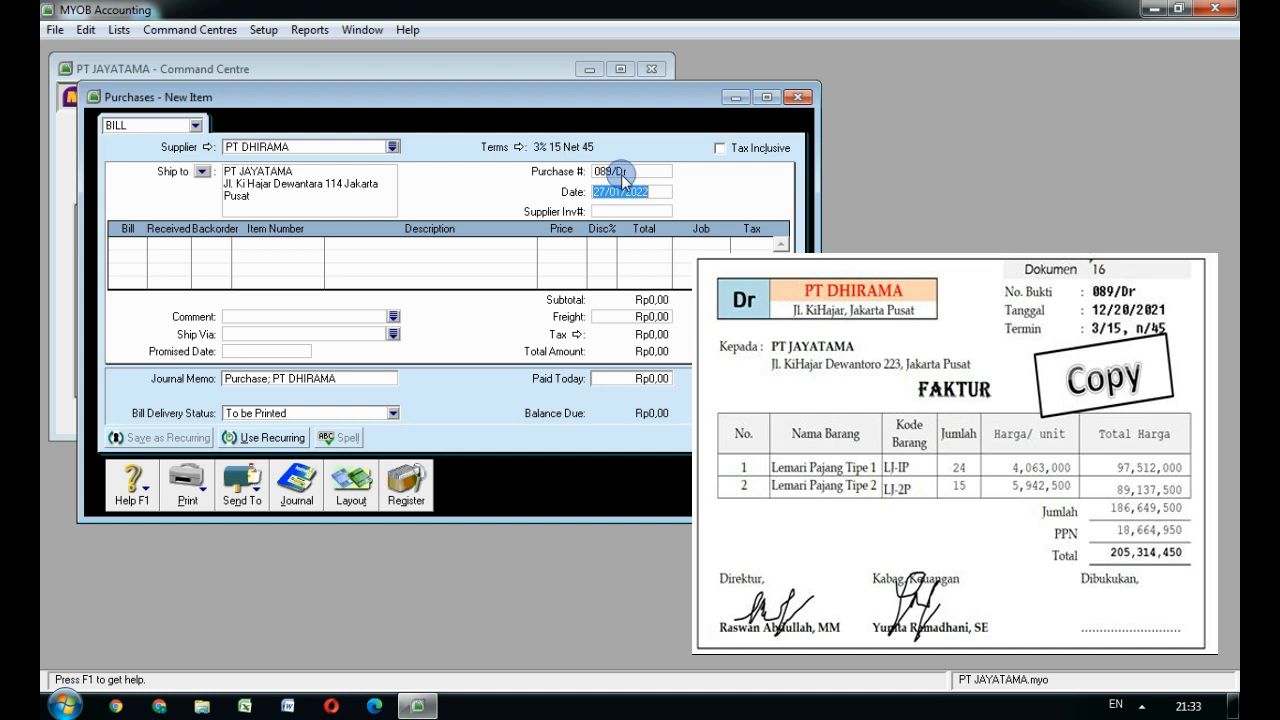
type("20/12/2021")
key("Tab")
type("089/Dr")
key("Tab")
Step: Add a bill line for 24 units of LJ-1P Lemari Pajang Tipe 1 at Rp4.063.000 each
type("24")
key("Tab")
key("Tab")
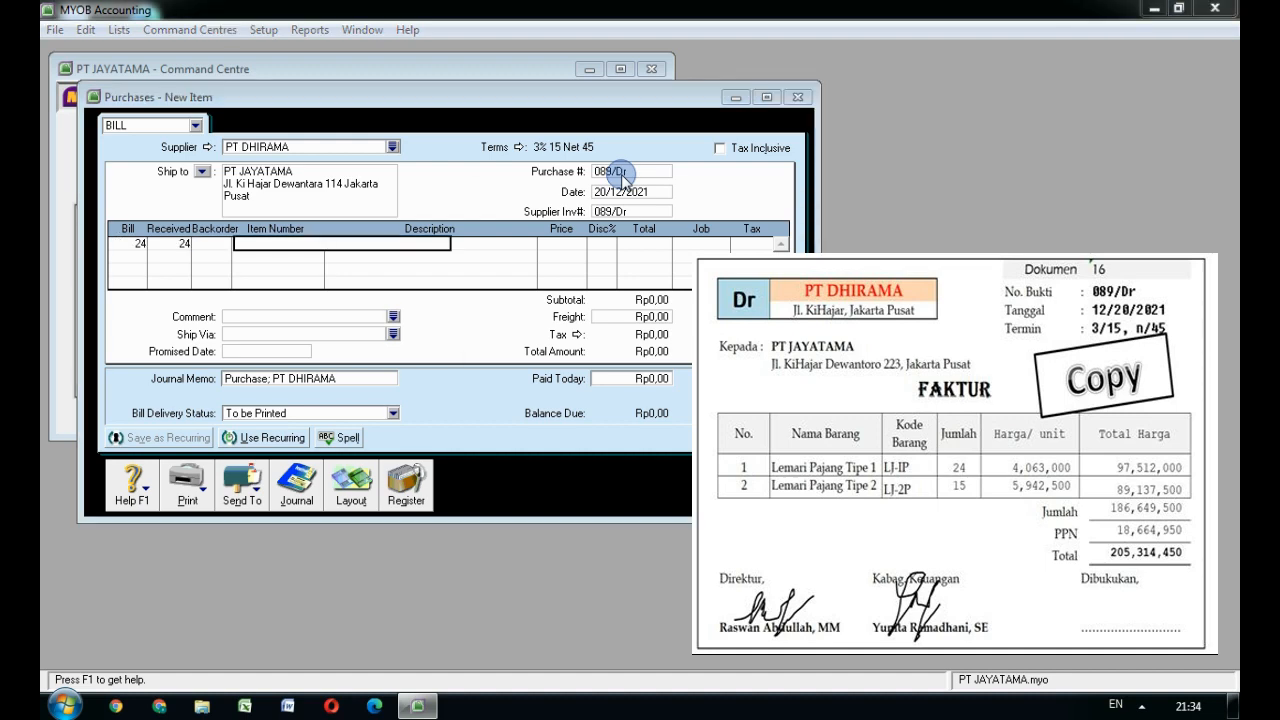
key("Tab")
key("Return")
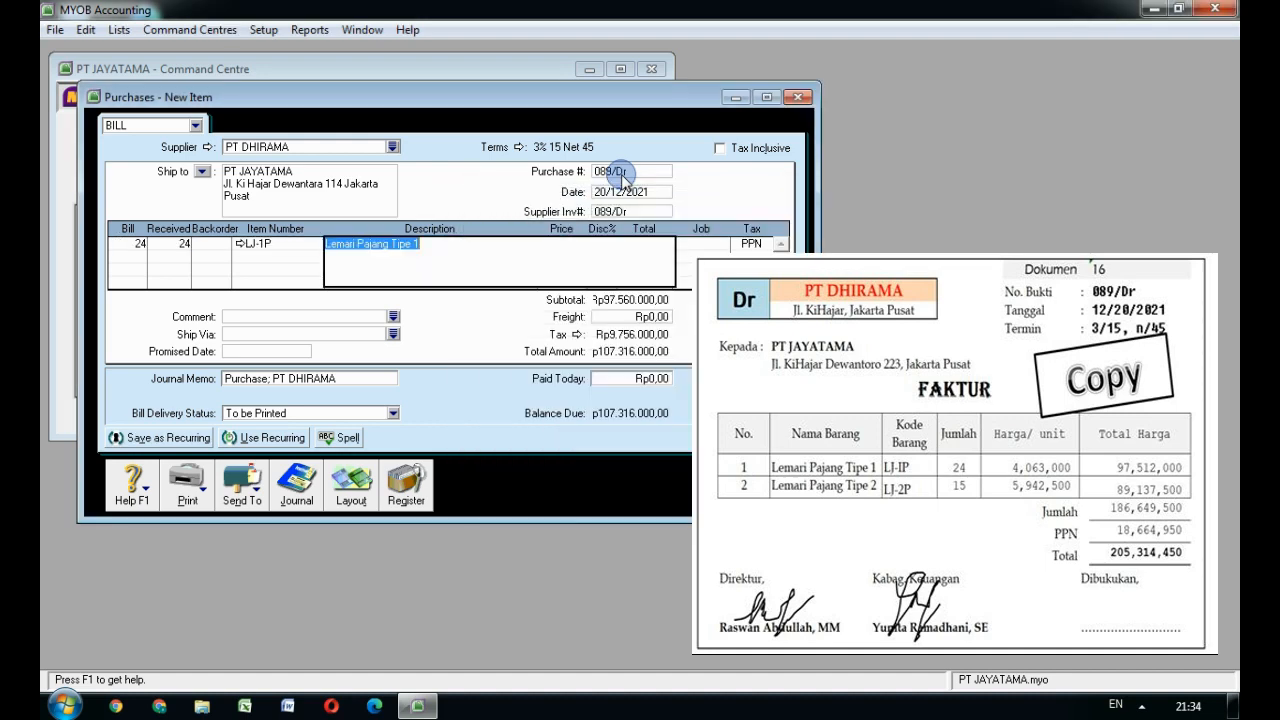
key("Tab")
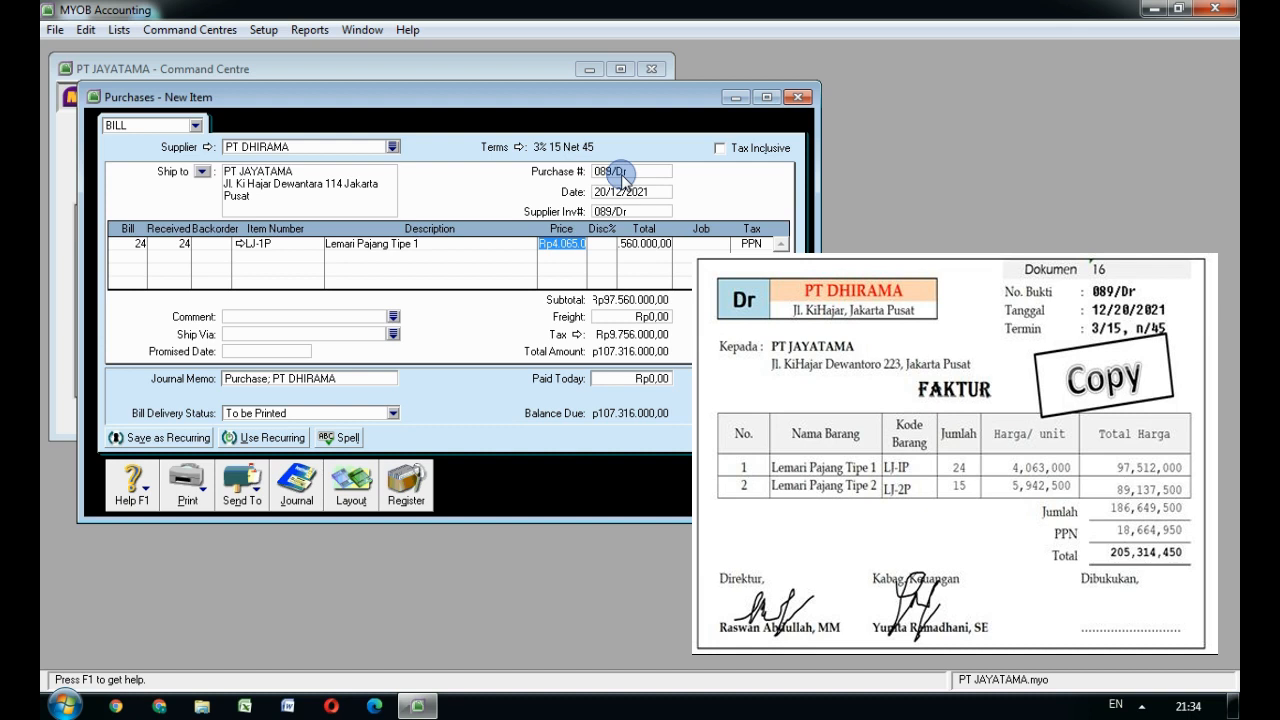
type("4063000")
key("Tab")
key("Tab")
key("Tab")
key("Tab")
key("Tab")
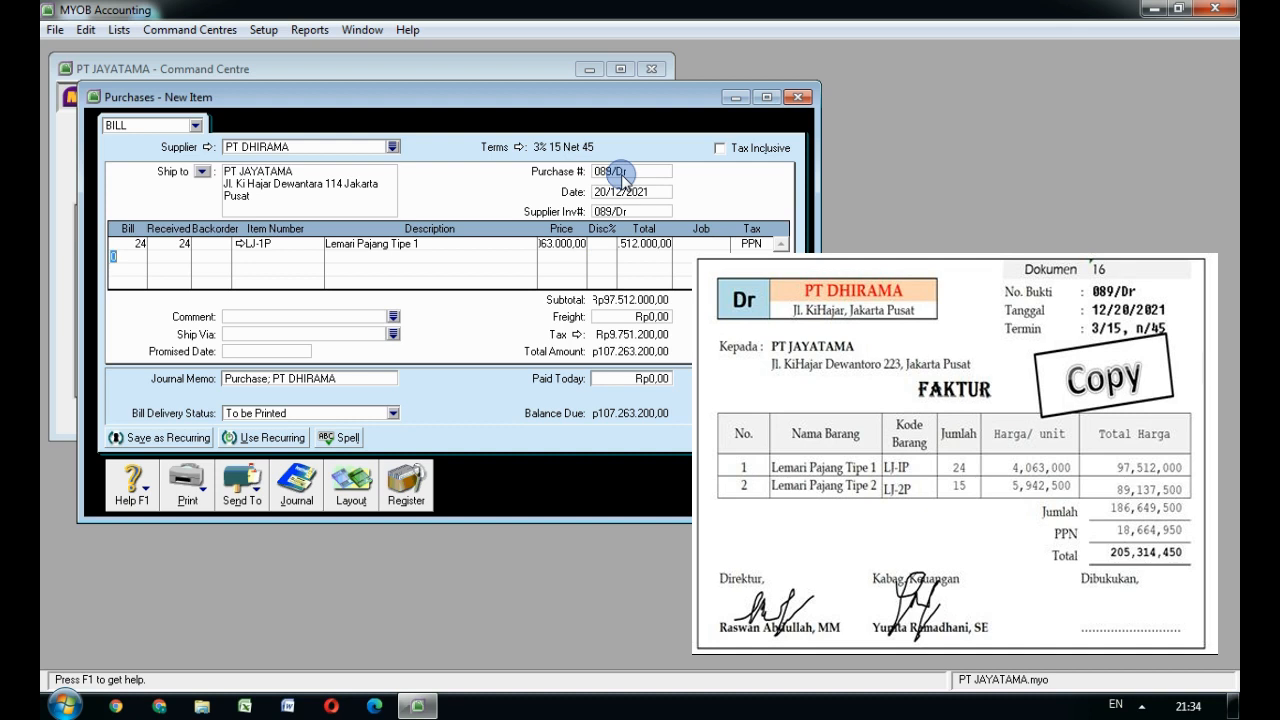
Step: Add a second bill line for 15 units of LJ-2P Lemari Pajang Tipe 2 at Rp5.942.500 each
type("15")
key("Tab")
key("Tab")
key("Tab")
key("Tab")
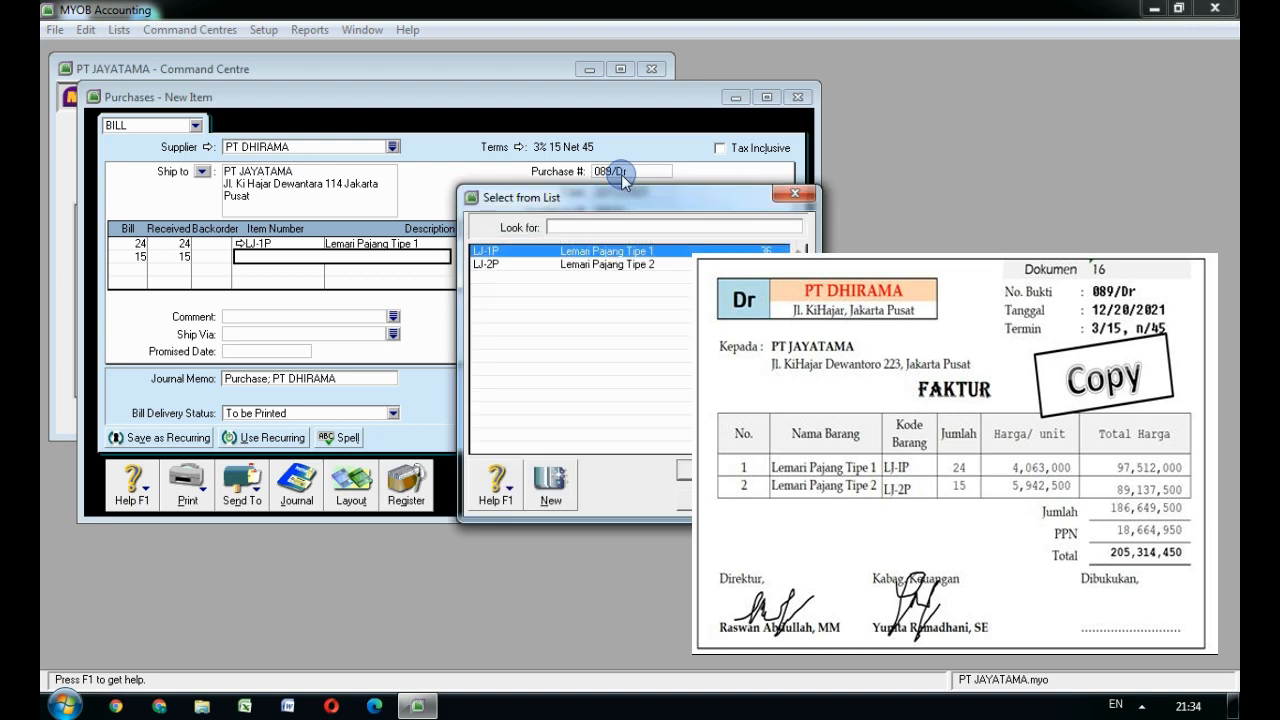
key("Down")
key("Return")
key("Tab")
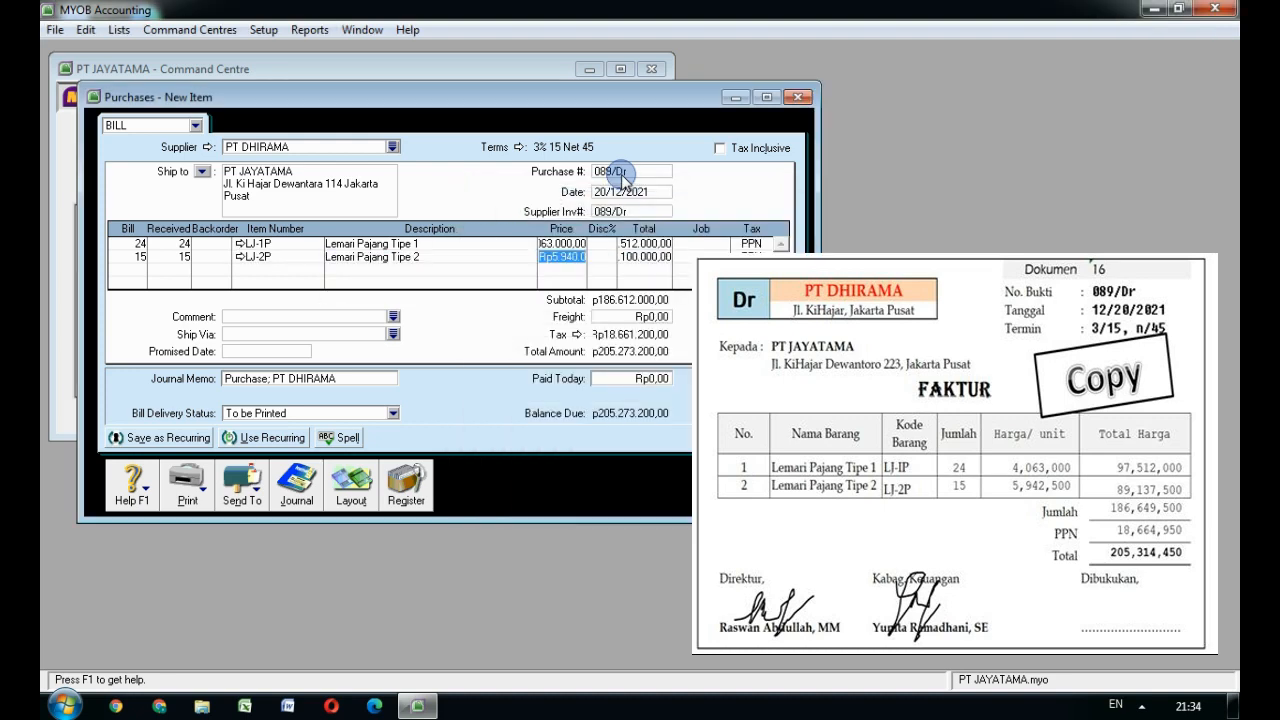
type("5942500")
key("Tab")
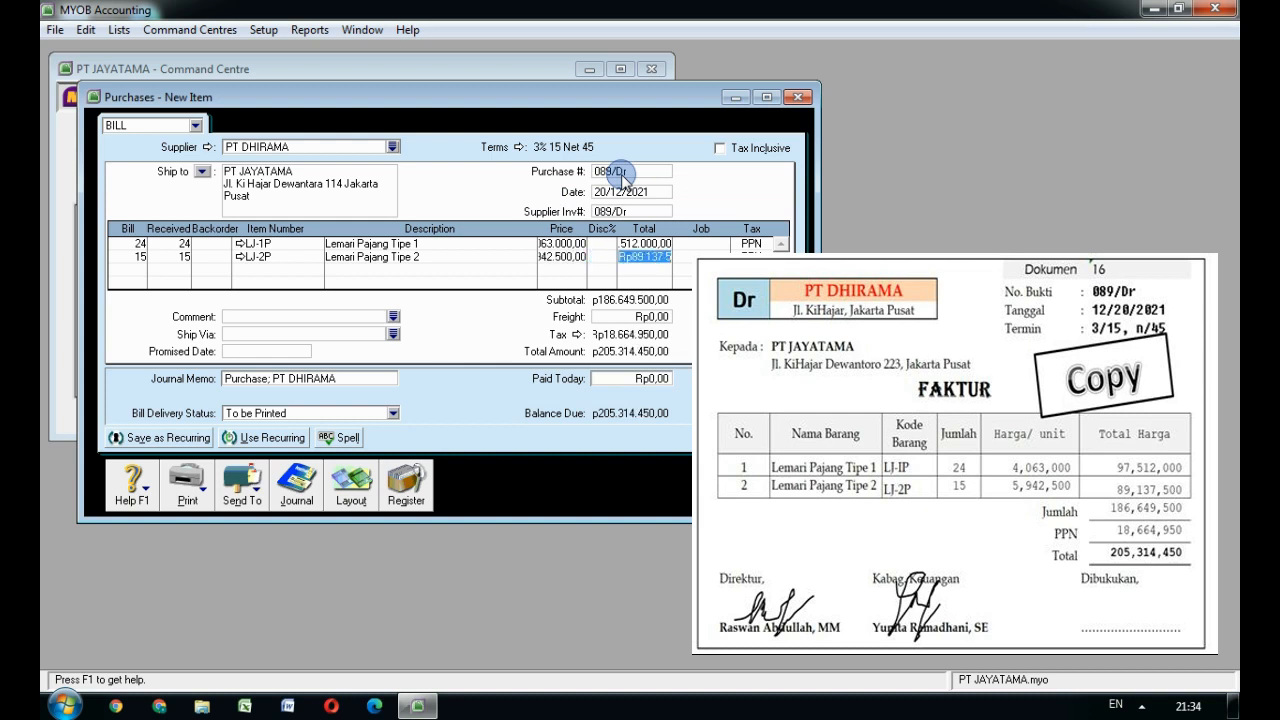
key("Tab")
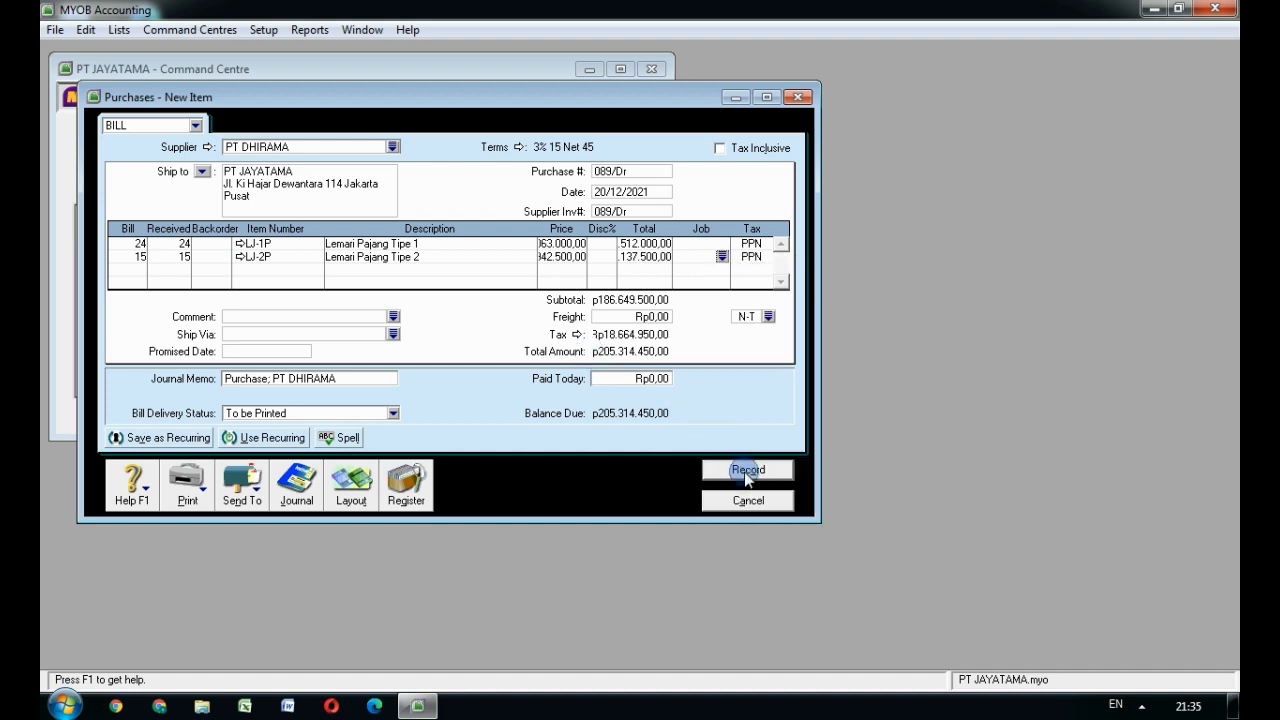
Step: Record the PT DHIRAMA bill while keeping its PPN tax code, and close the purchase form
left_click(746, 472)
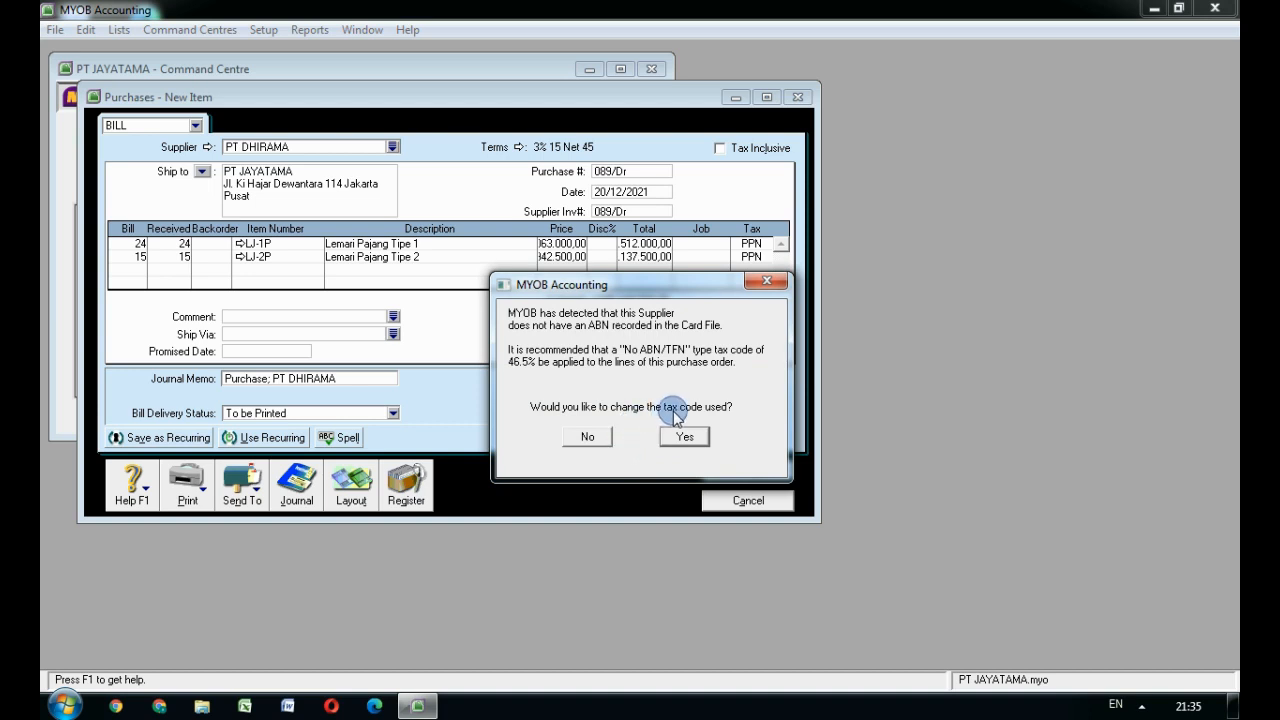
left_click(592, 437)
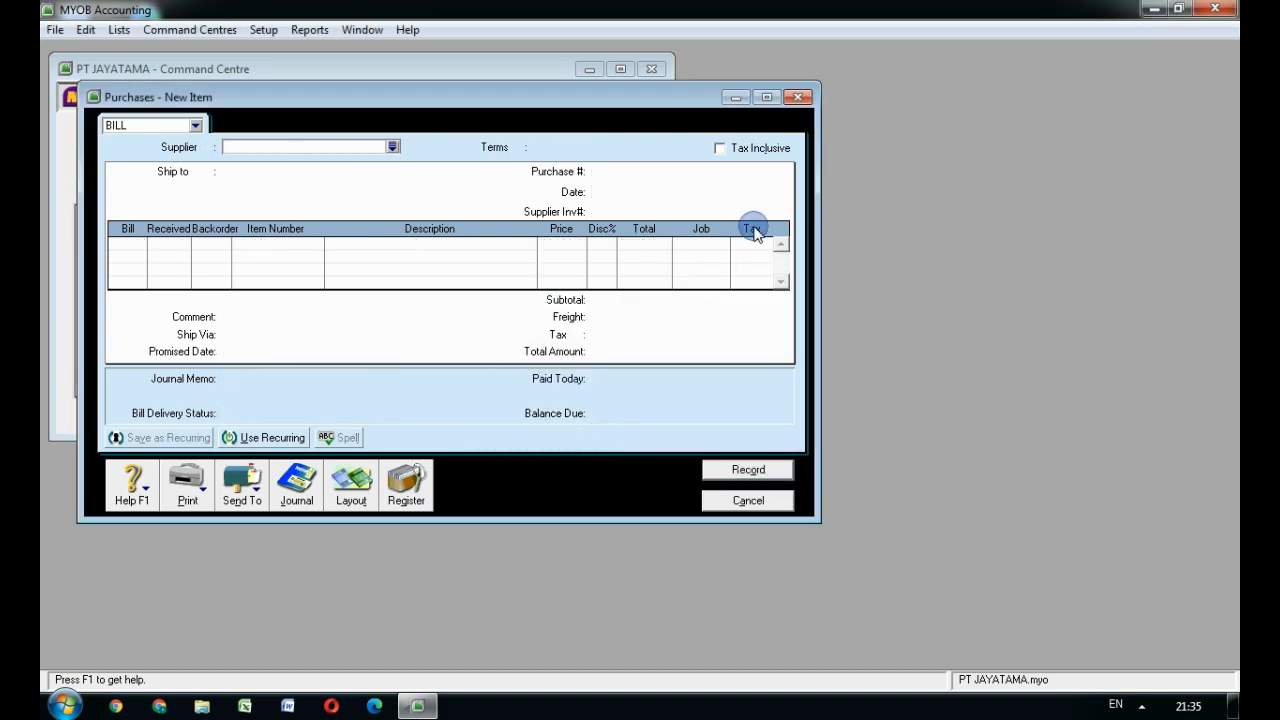
left_click(756, 500)
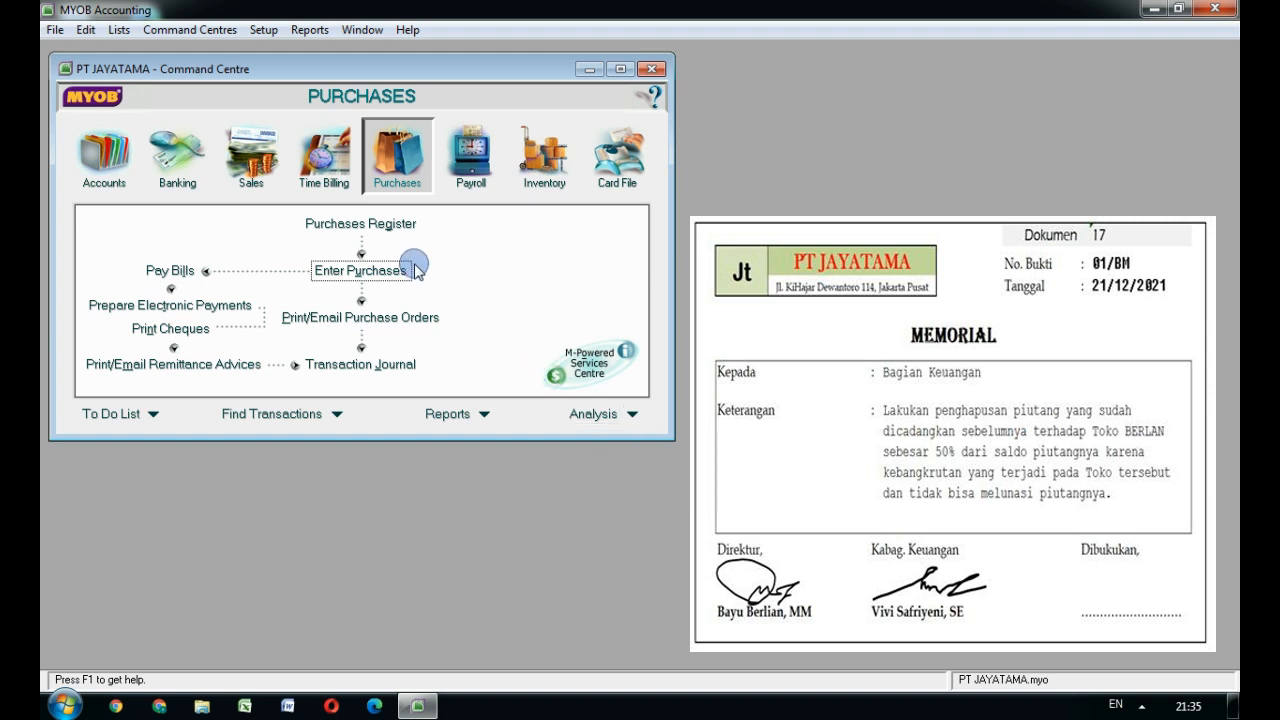
Step: Start a new sales invoice from the Sales centre for the customer Toko BERLAN
left_click(231, 171)
left_click(361, 271)
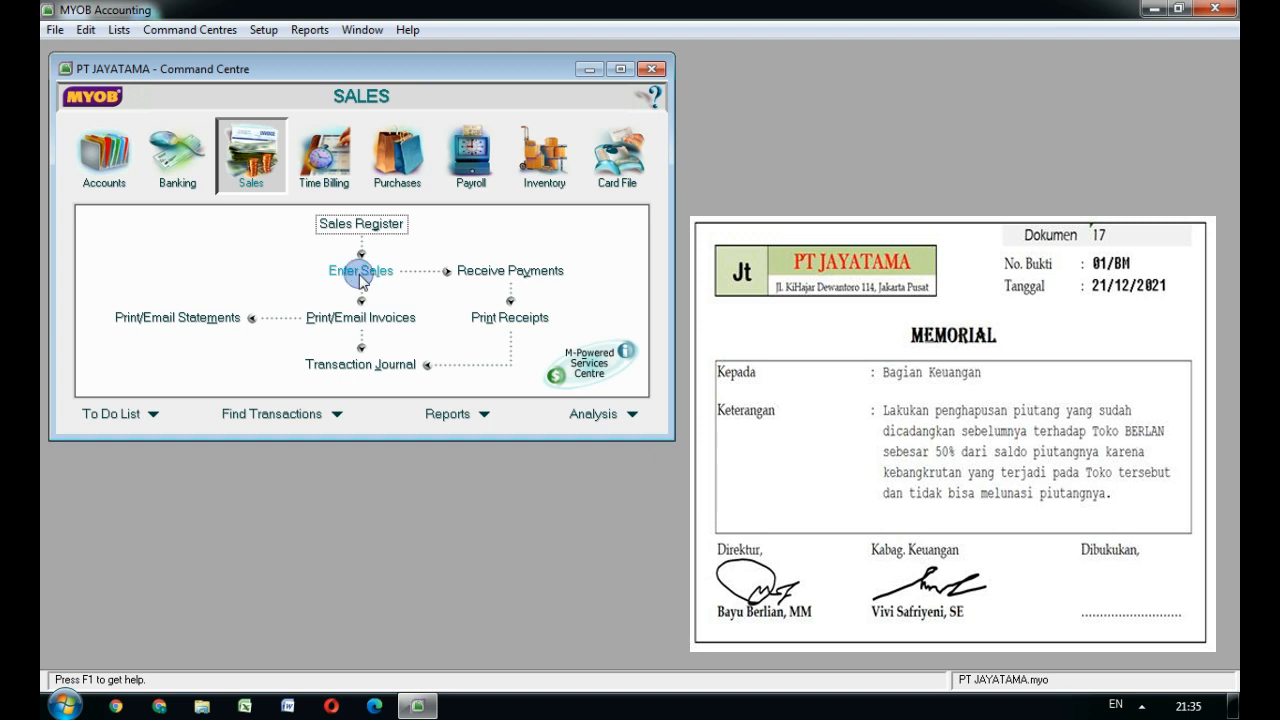
left_click(392, 147)
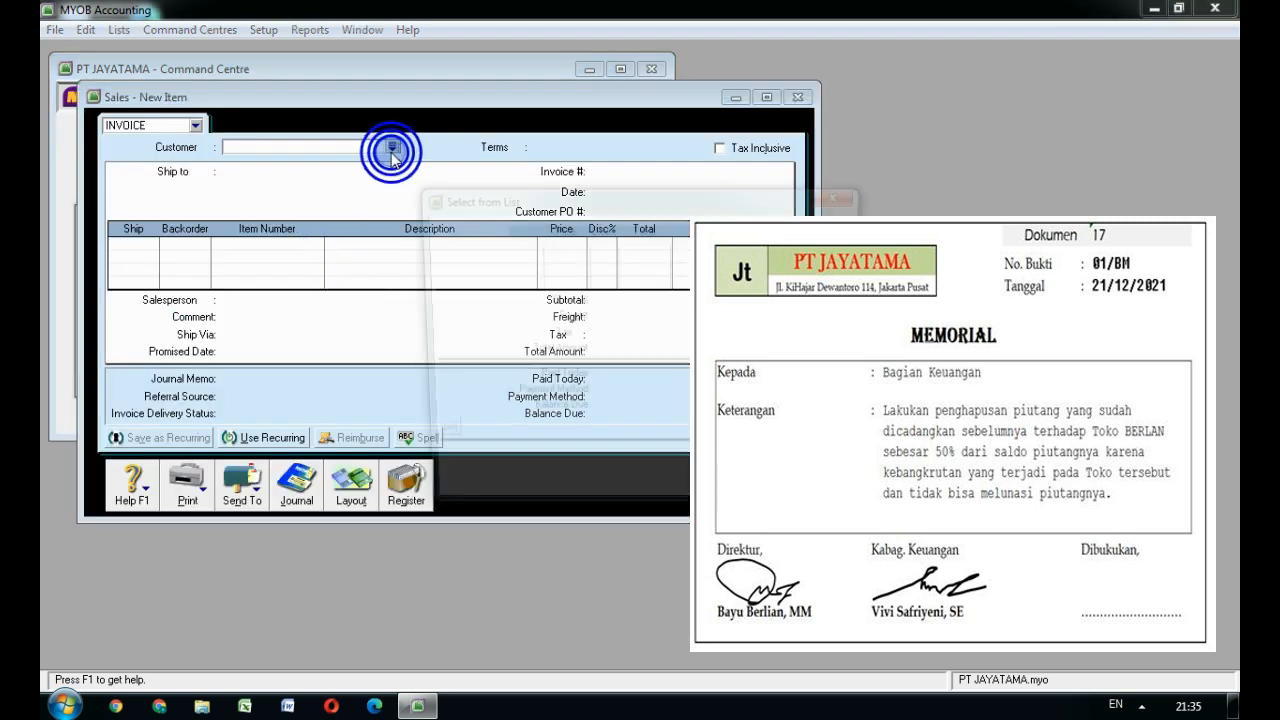
double_click(468, 264)
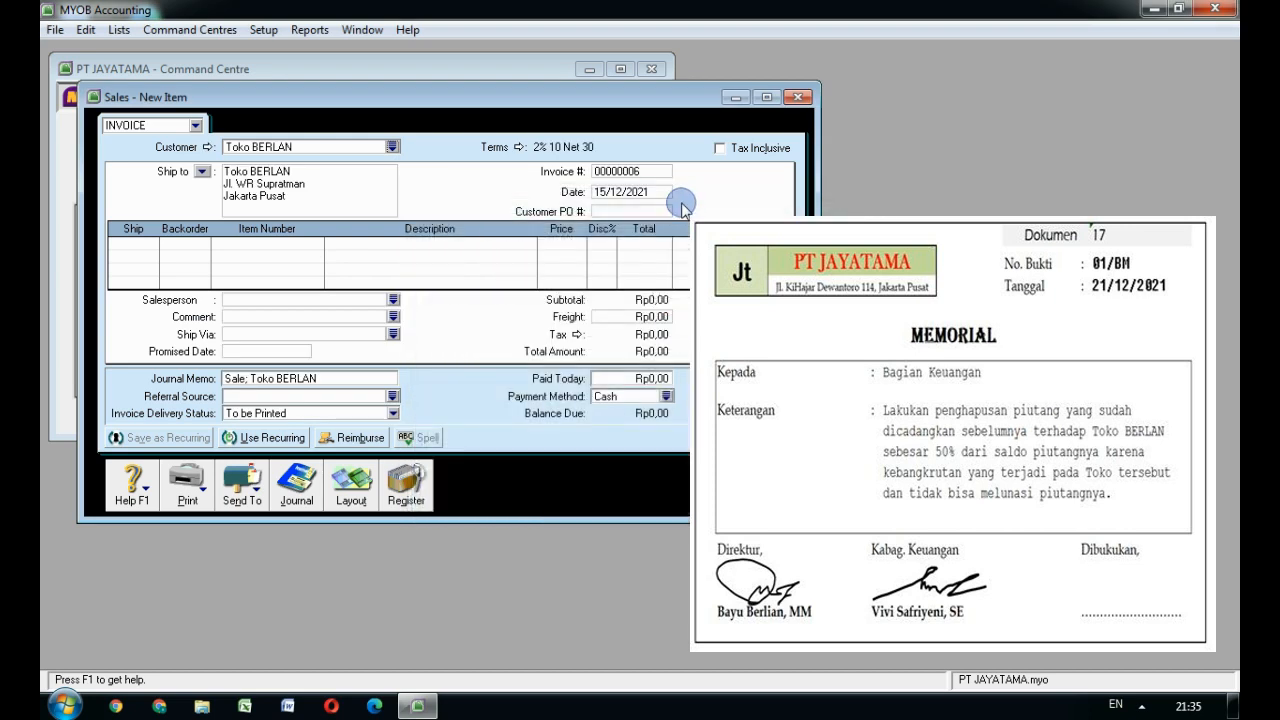
Step: Set the invoice number to 01/BM and the invoice date to 21/12/2021
left_click(645, 171)
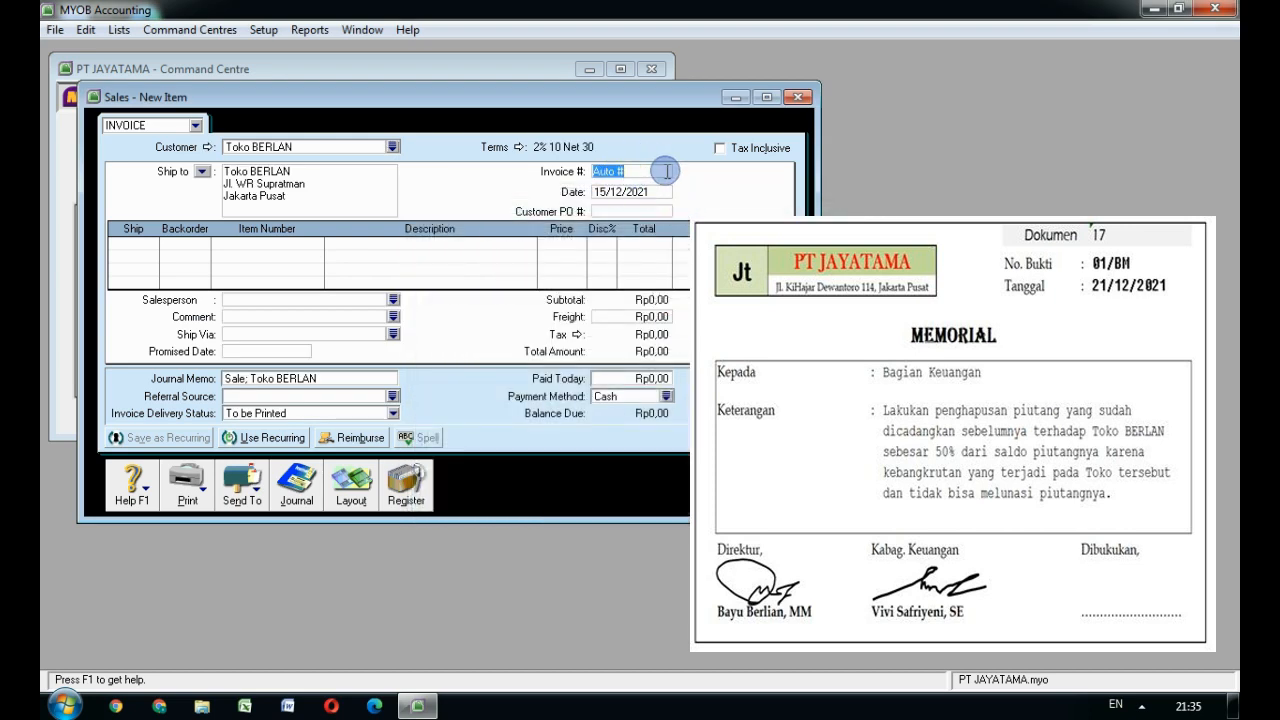
key("BackSpace")
type("01/BM")
key("Tab")
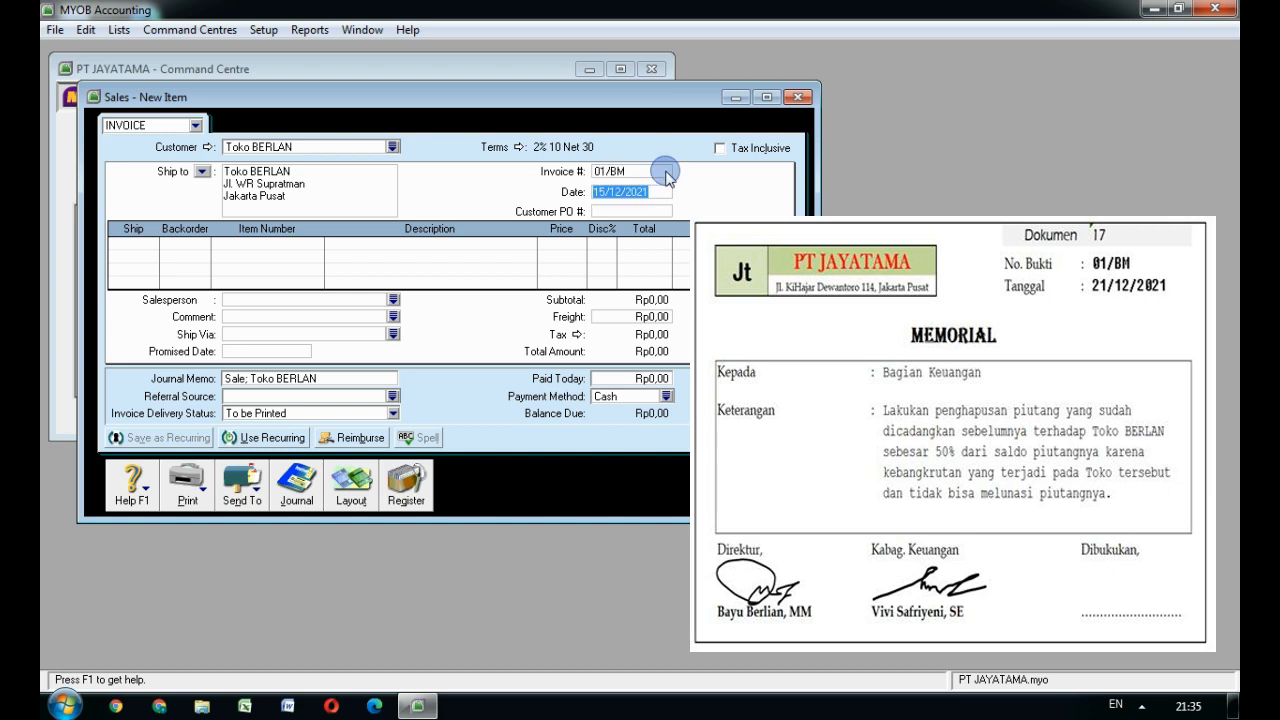
type("21/12/2021")
key("Tab")
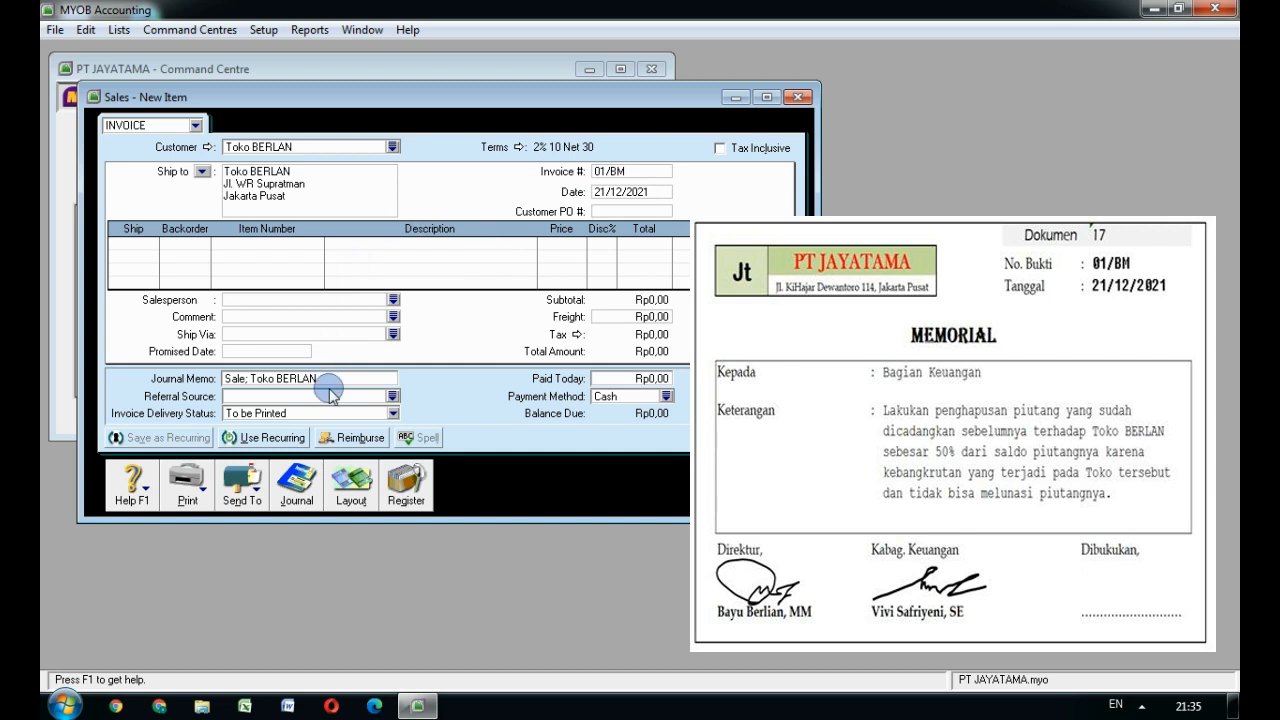
Step: Change the Toko BERLAN invoice to the Miscellaneous layout
left_click(352, 478)
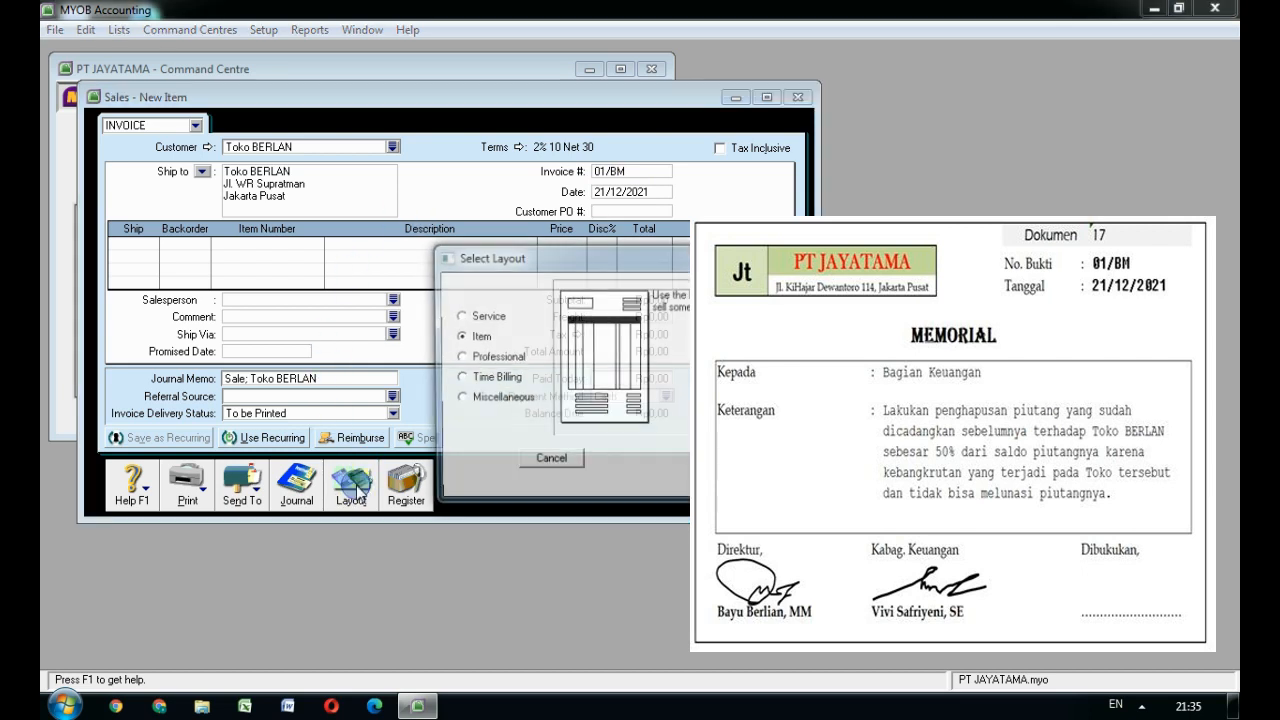
left_click(481, 400)
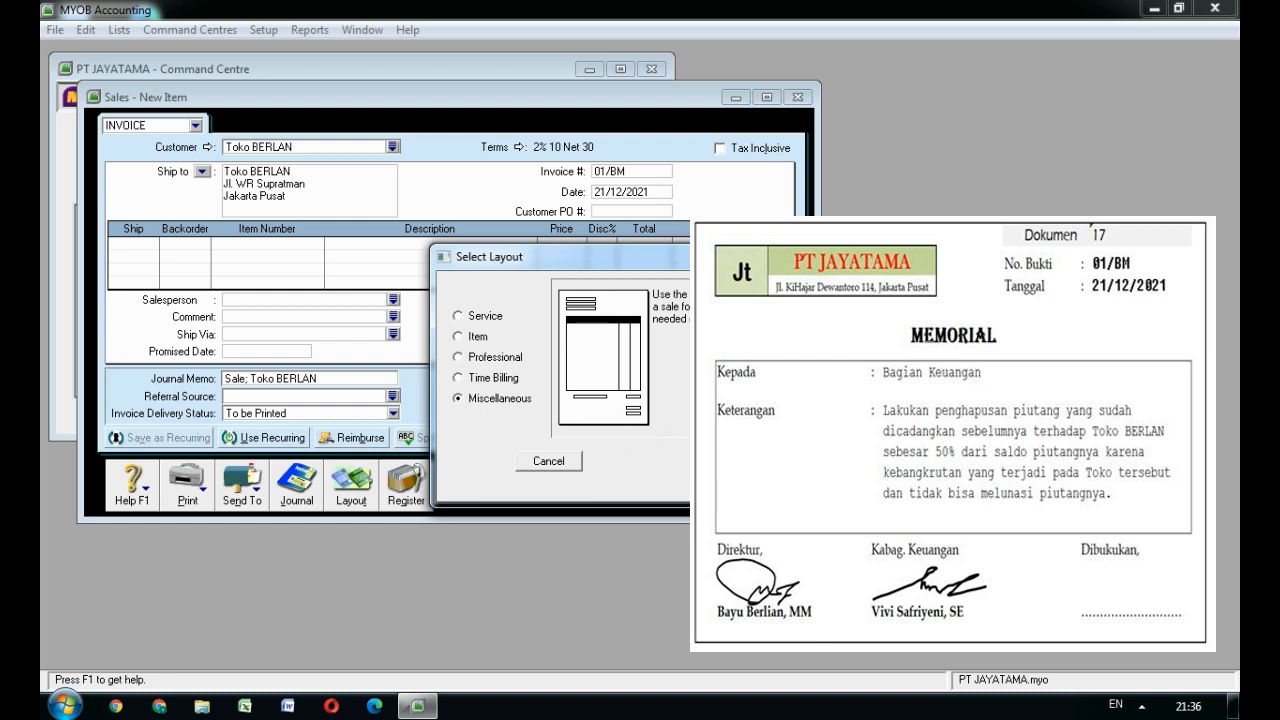
left_click(731, 461)
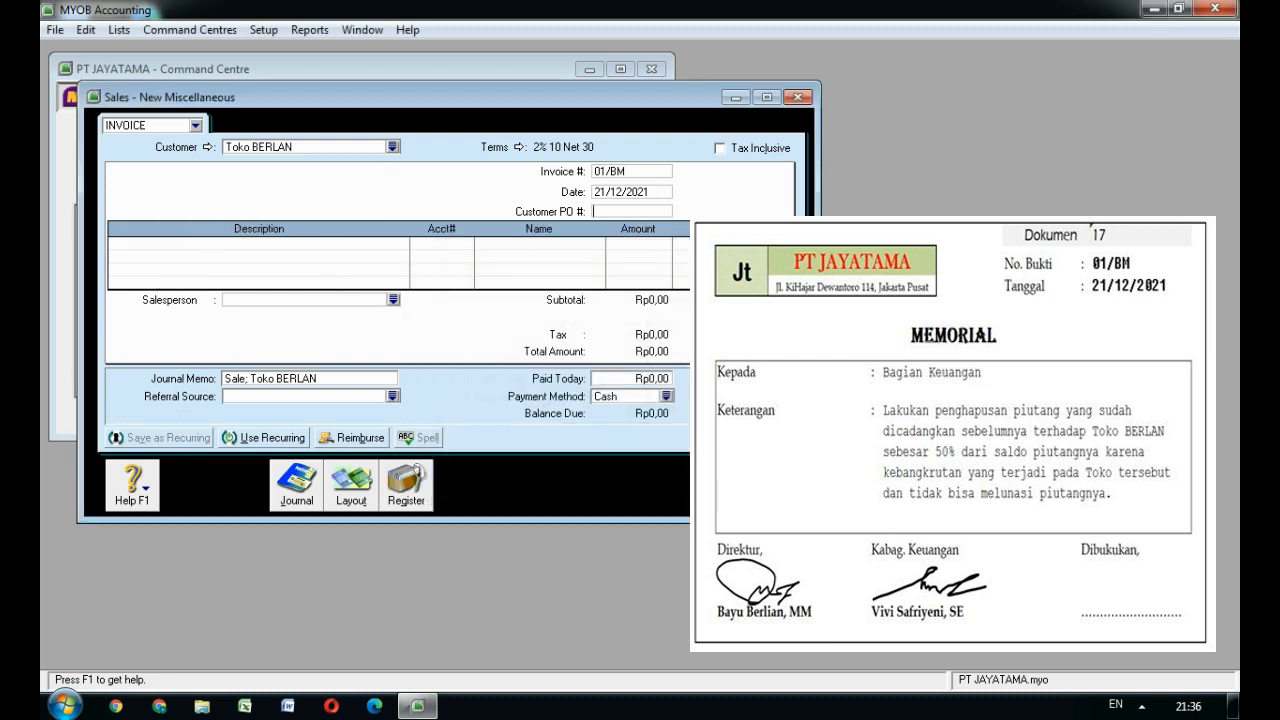
Step: Enter "Penghapusan 50% piutang dagang Toko Berlan" as the description of the first invoice line
left_click(309, 246)
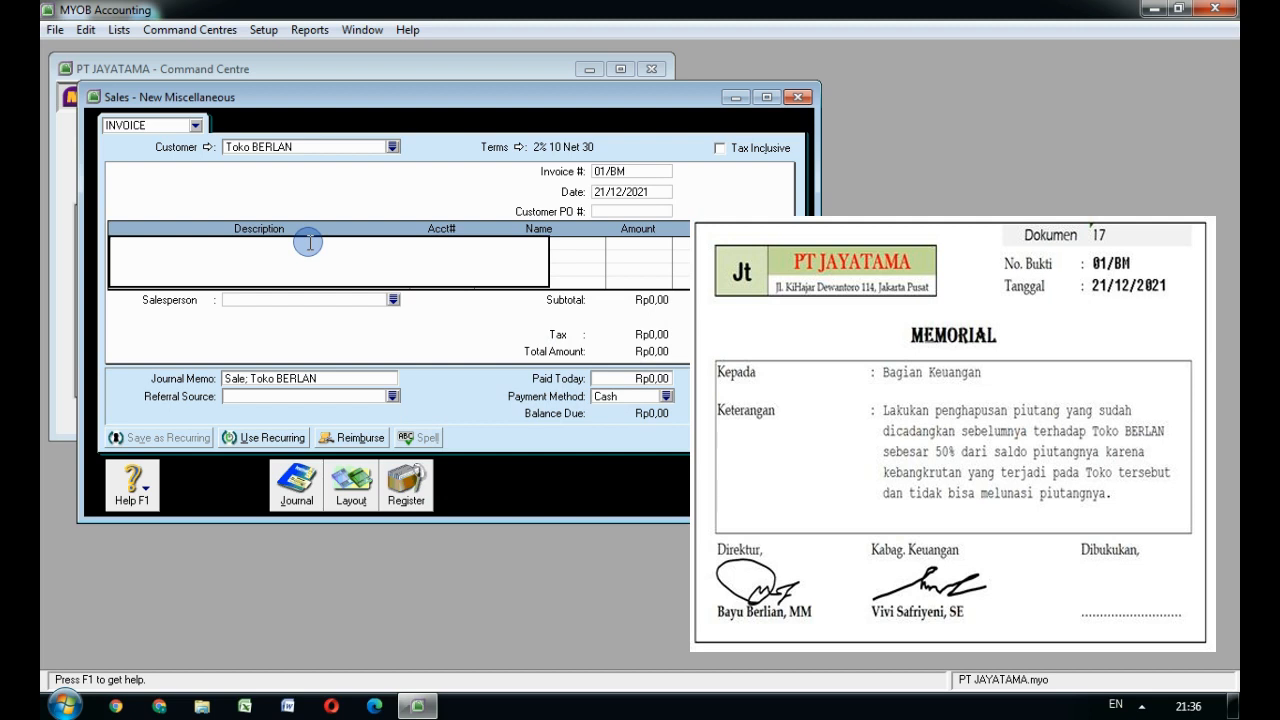
type("Penghapusan 50% piutan")
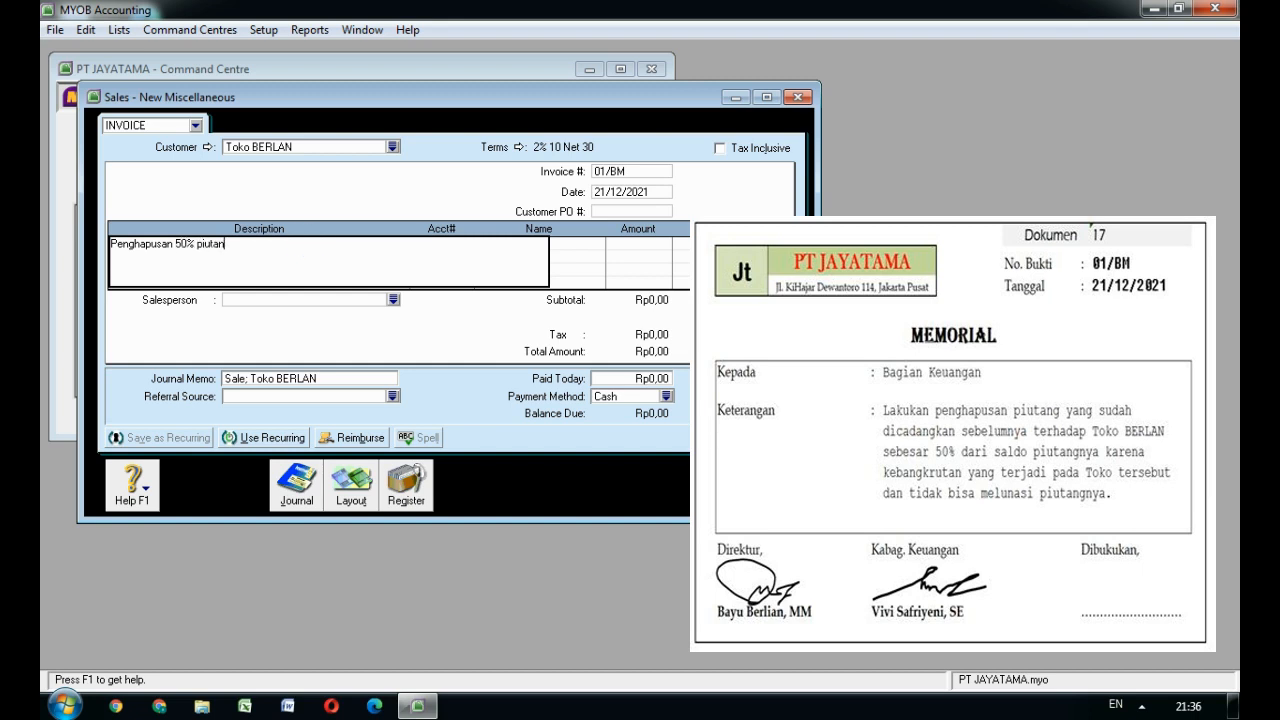
type("g dagang ")
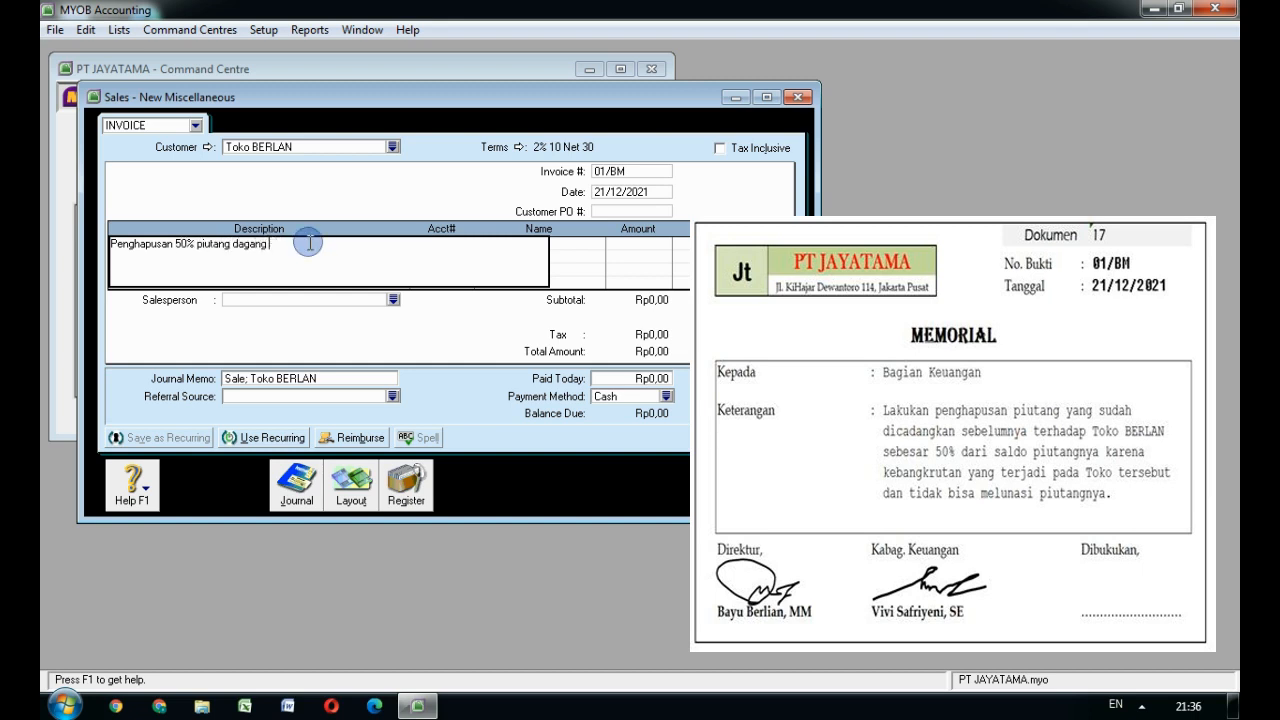
type("Toko Berlan")
key("Tab")
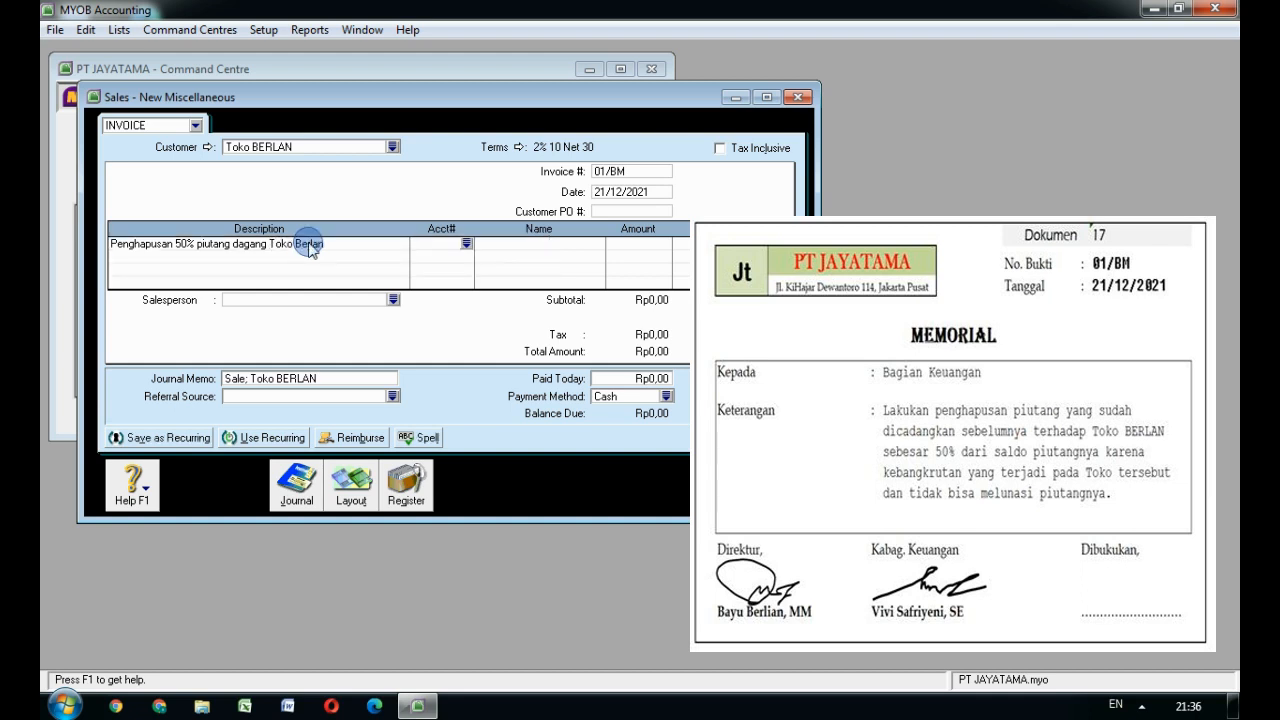
Step: Allocate the write-off line to account 1-1202 Allowance for Doubtful Debt and dismiss the account notice
left_click(427, 244)
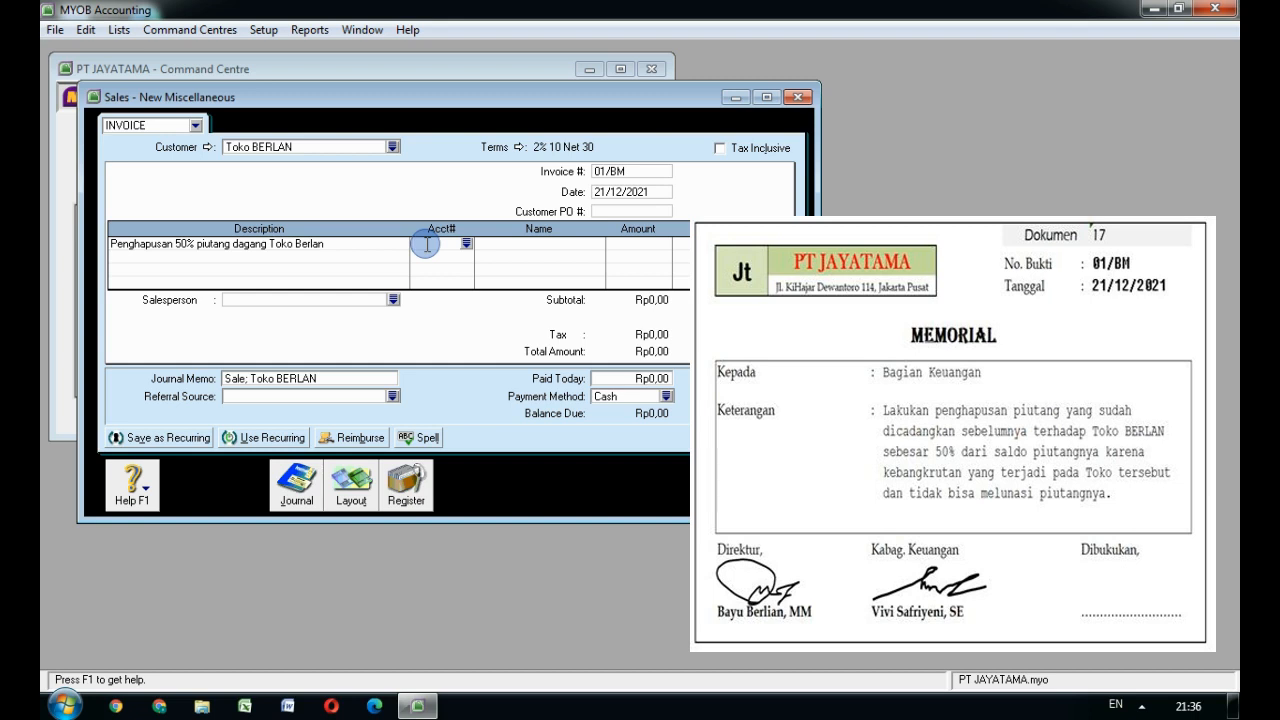
type("1")
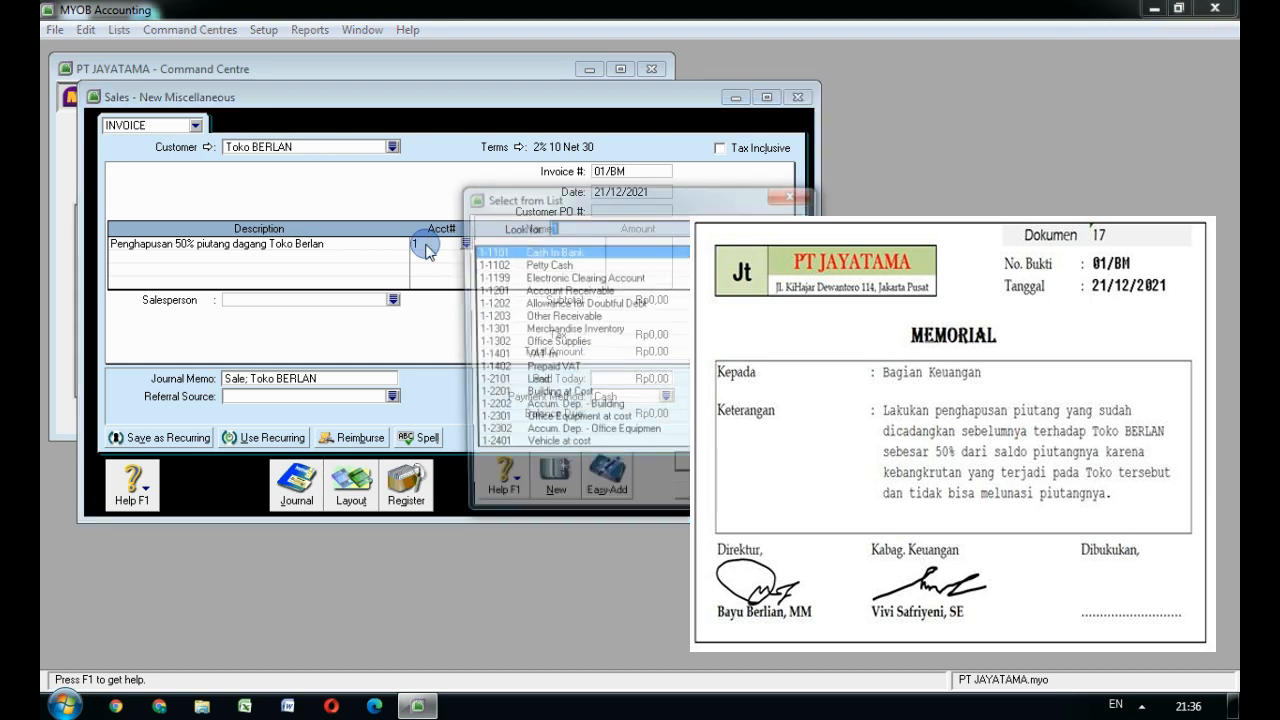
type("-1102")
key("BackSpace")
key("BackSpace")
key("BackSpace")
type("201")
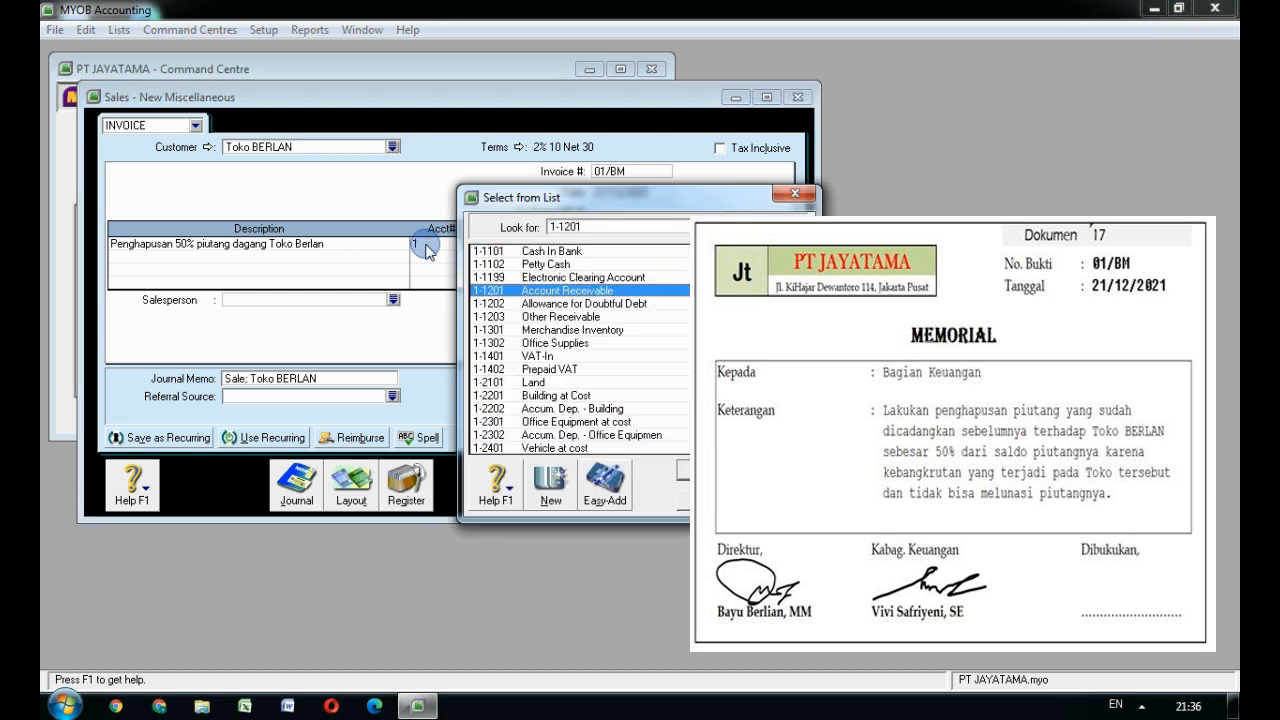
key("BackSpace")
type("3")
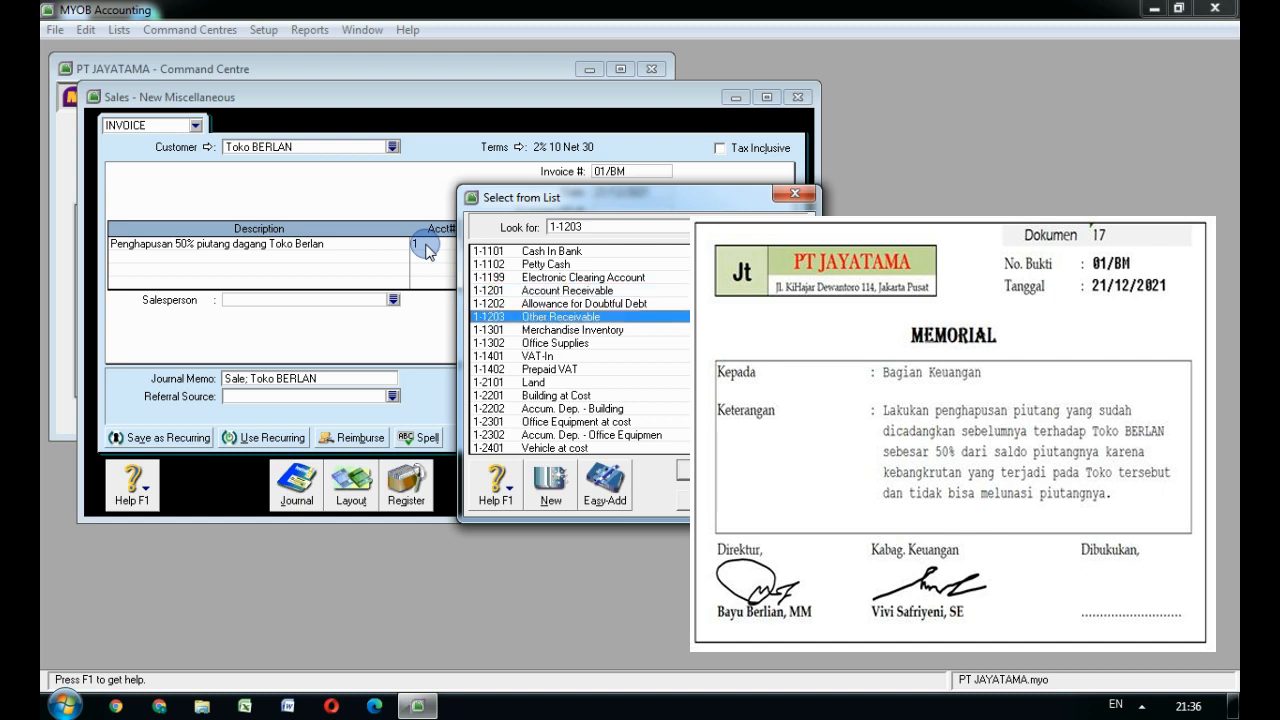
key("BackSpace")
type("2")
key("Return")
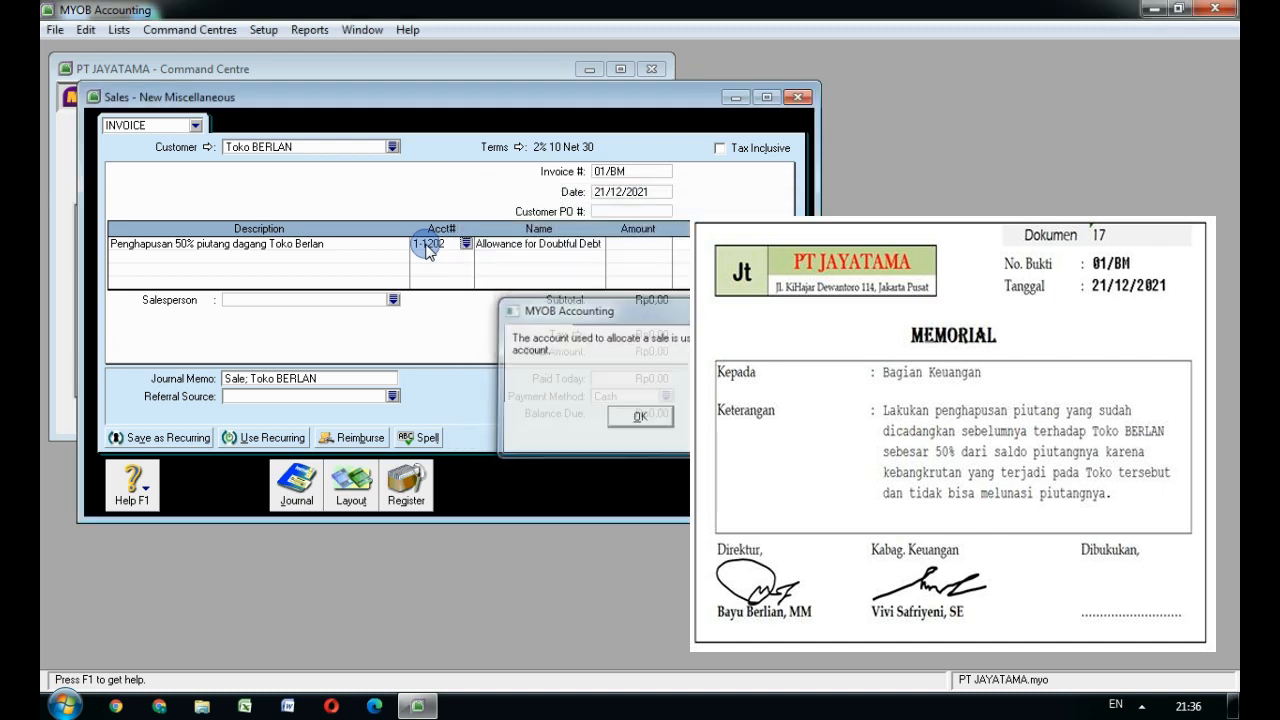
key("Tab")
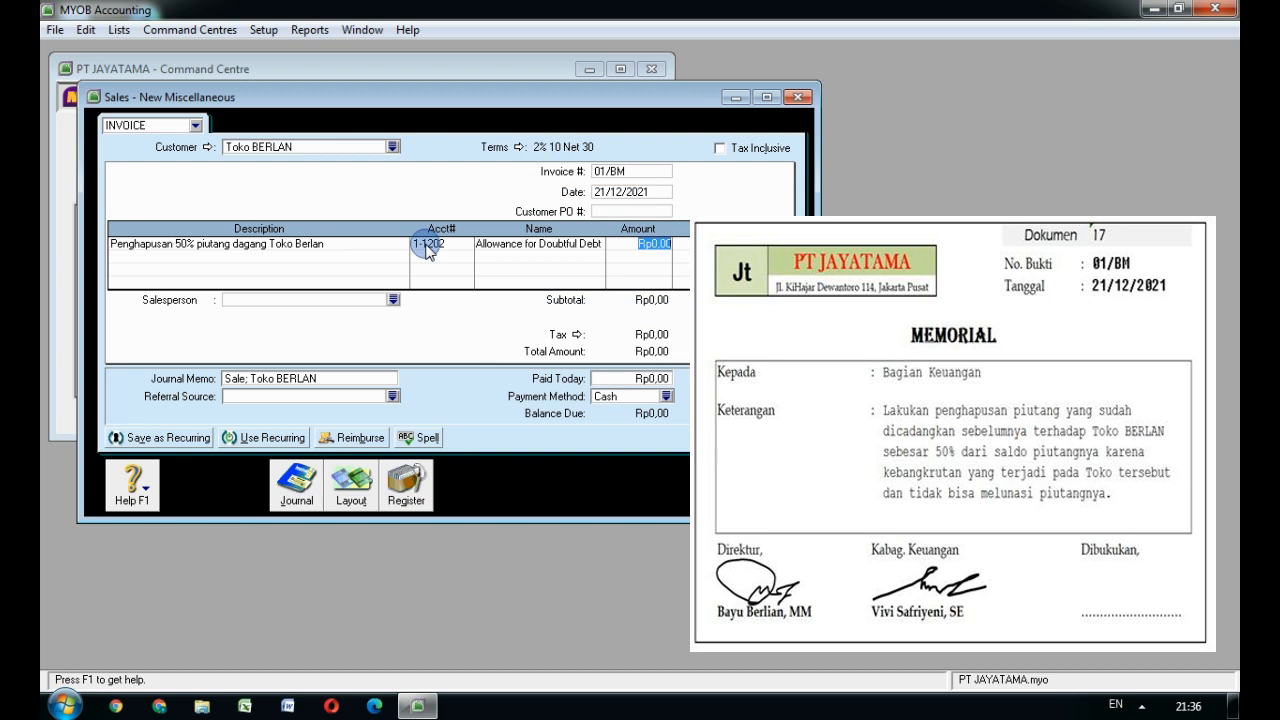
Step: Set the write-off line's amount to -Rp7.700.000 and record the invoice, closing the spelling check
type("-")
type("-7700000")
key("Tab")
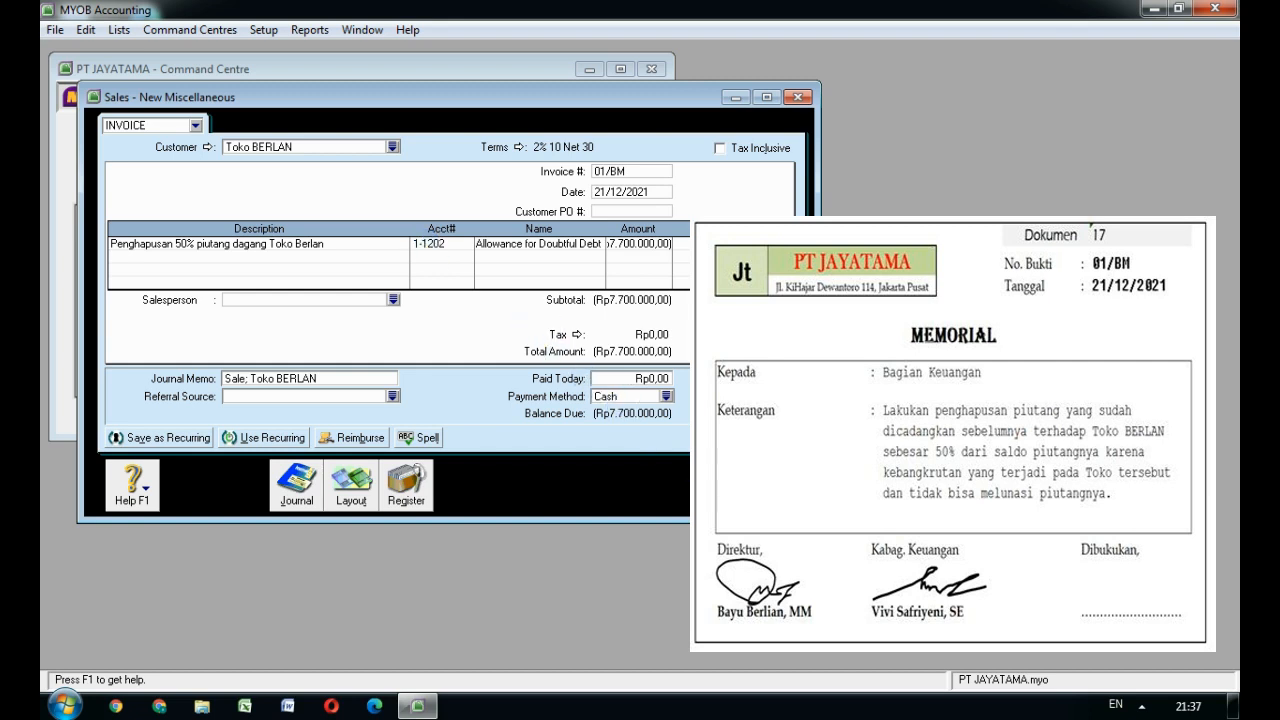
left_click(718, 484)
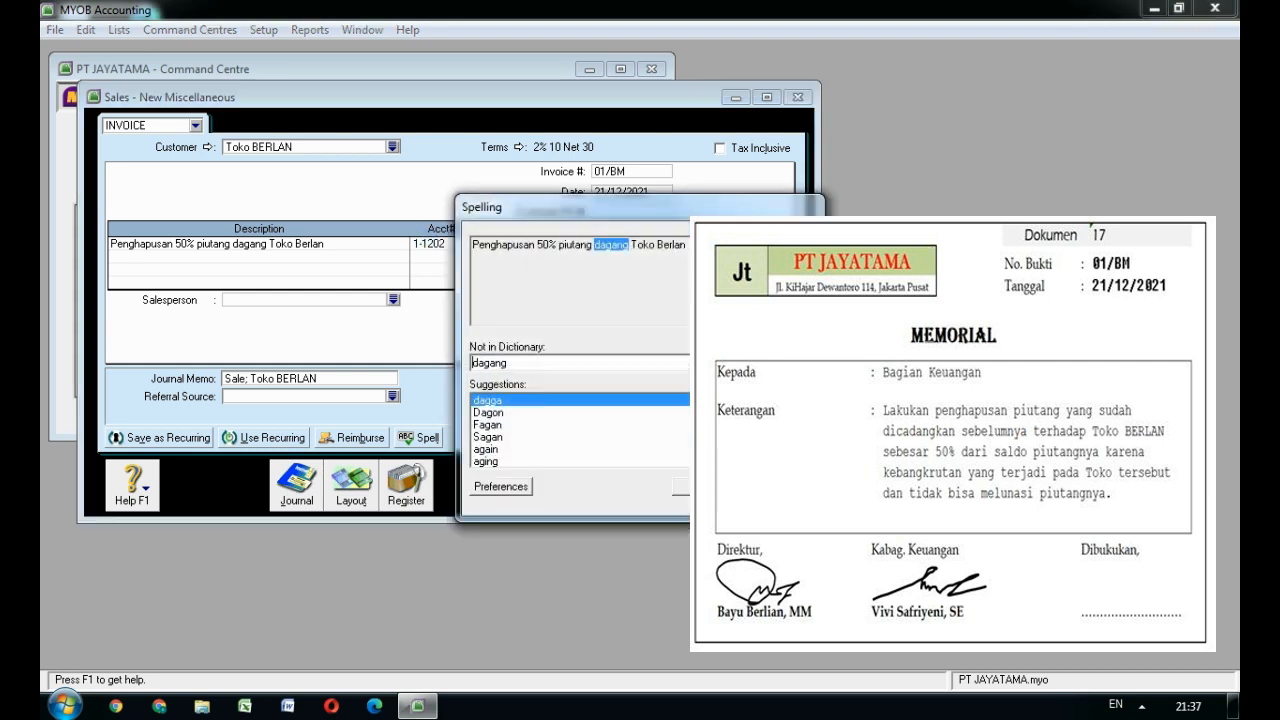
left_click(775, 486)
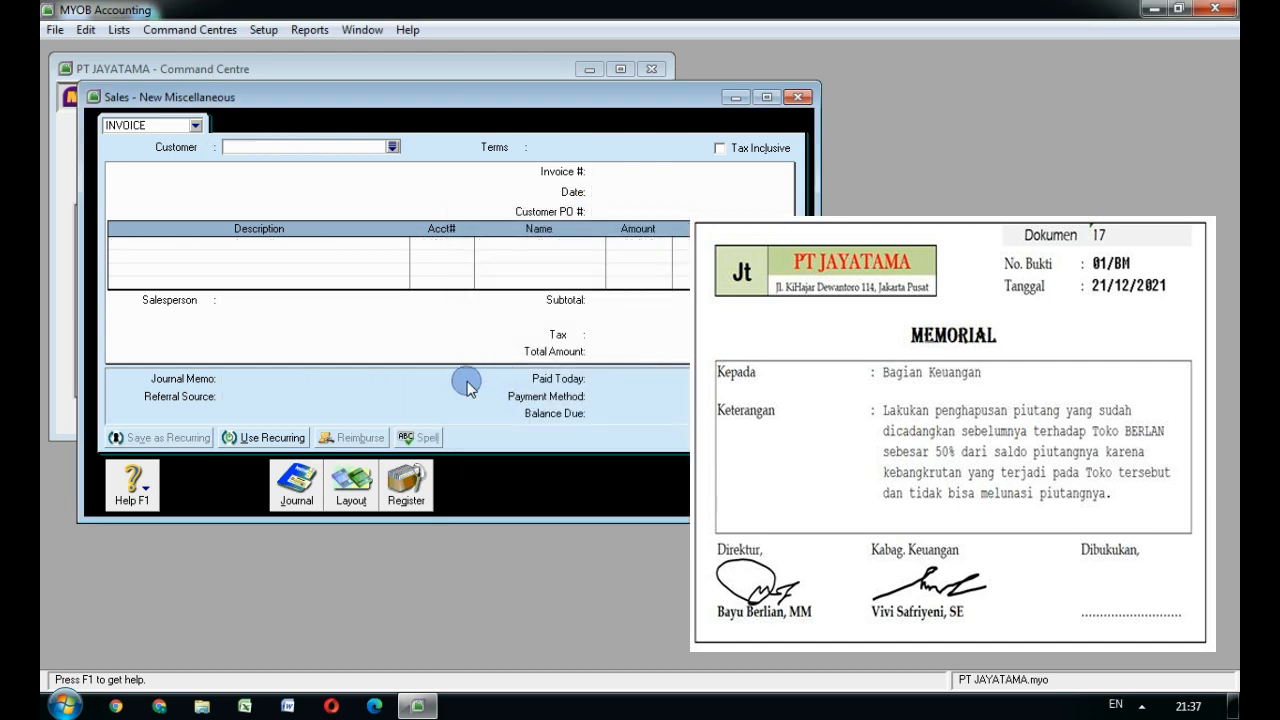
Step: Open the Toko BERLAN credit 01/BM from the Sales Register's returns and credits for applying to a sale
left_click(398, 488)
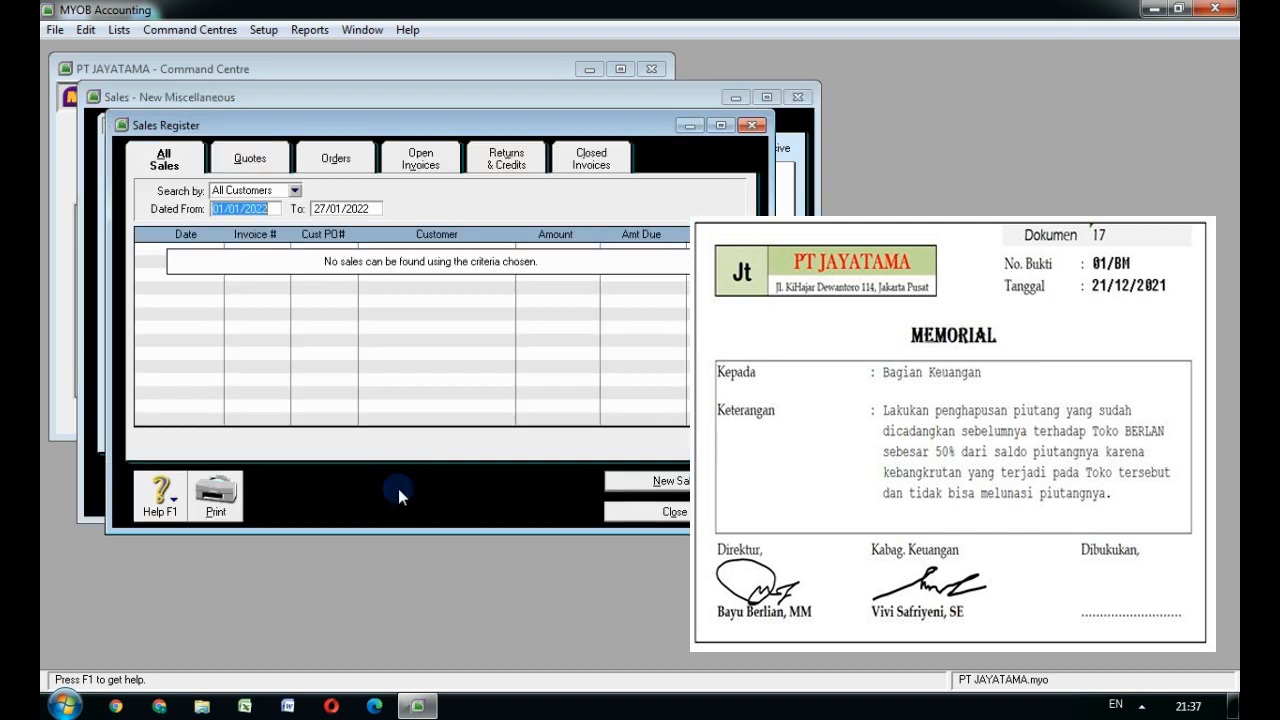
left_click(512, 162)
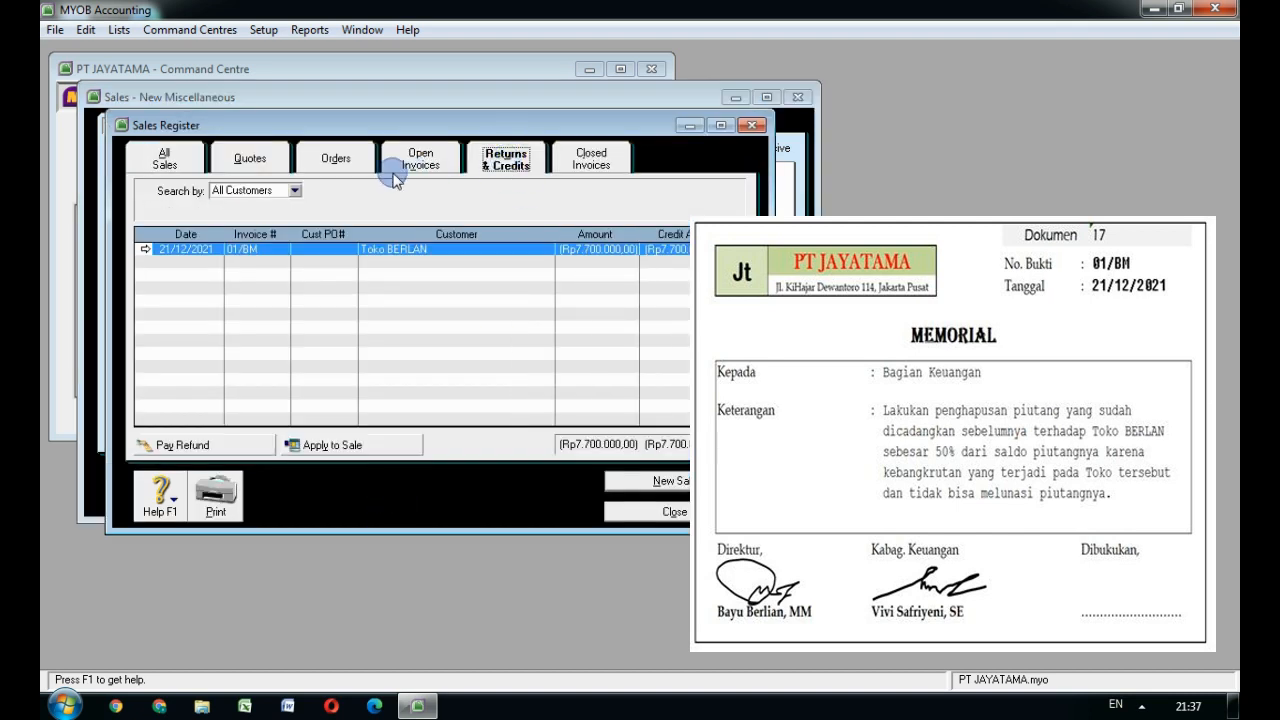
left_click(352, 253)
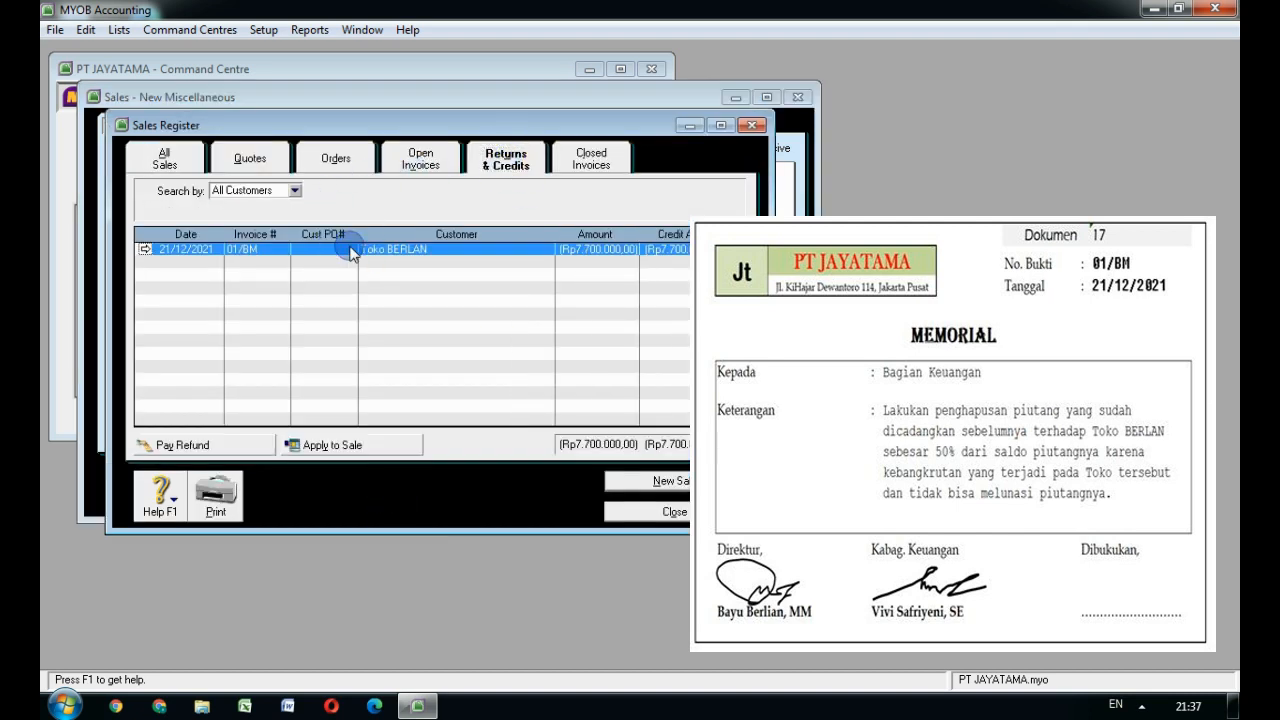
left_click(340, 444)
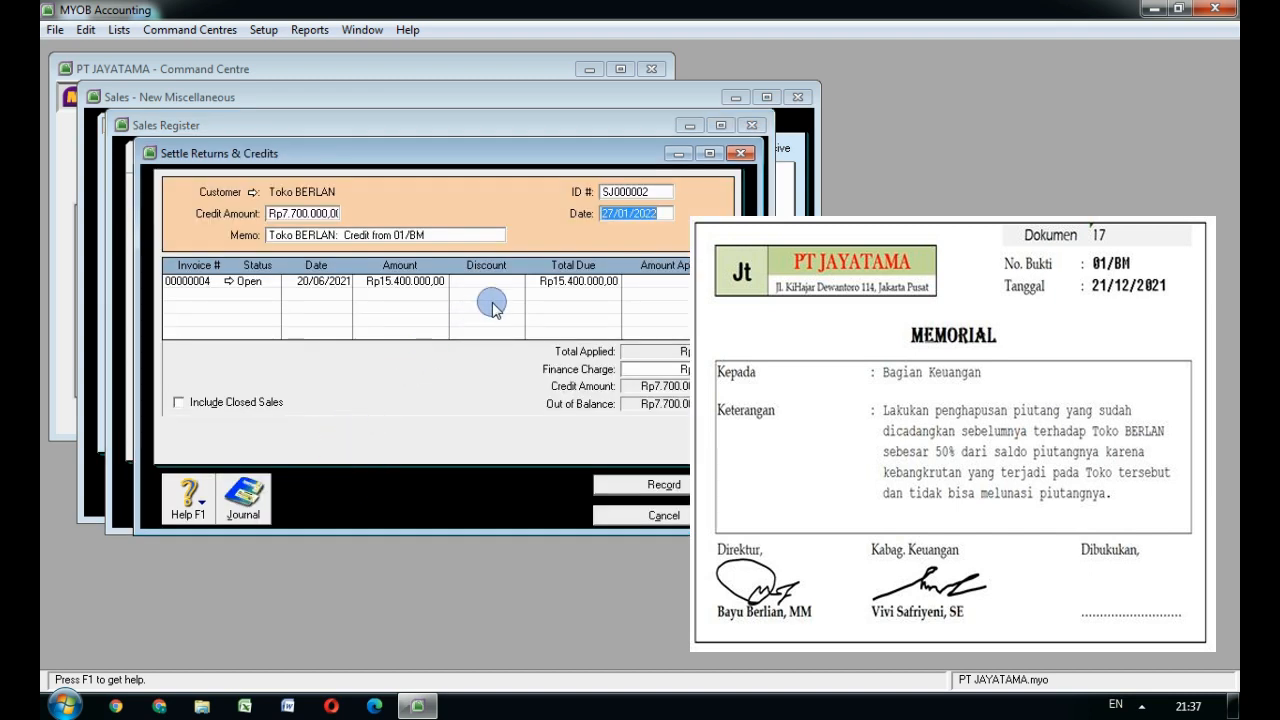
Step: Set the credit settlement's ID number to 01/BM and its date to 21/12/2021
double_click(636, 191)
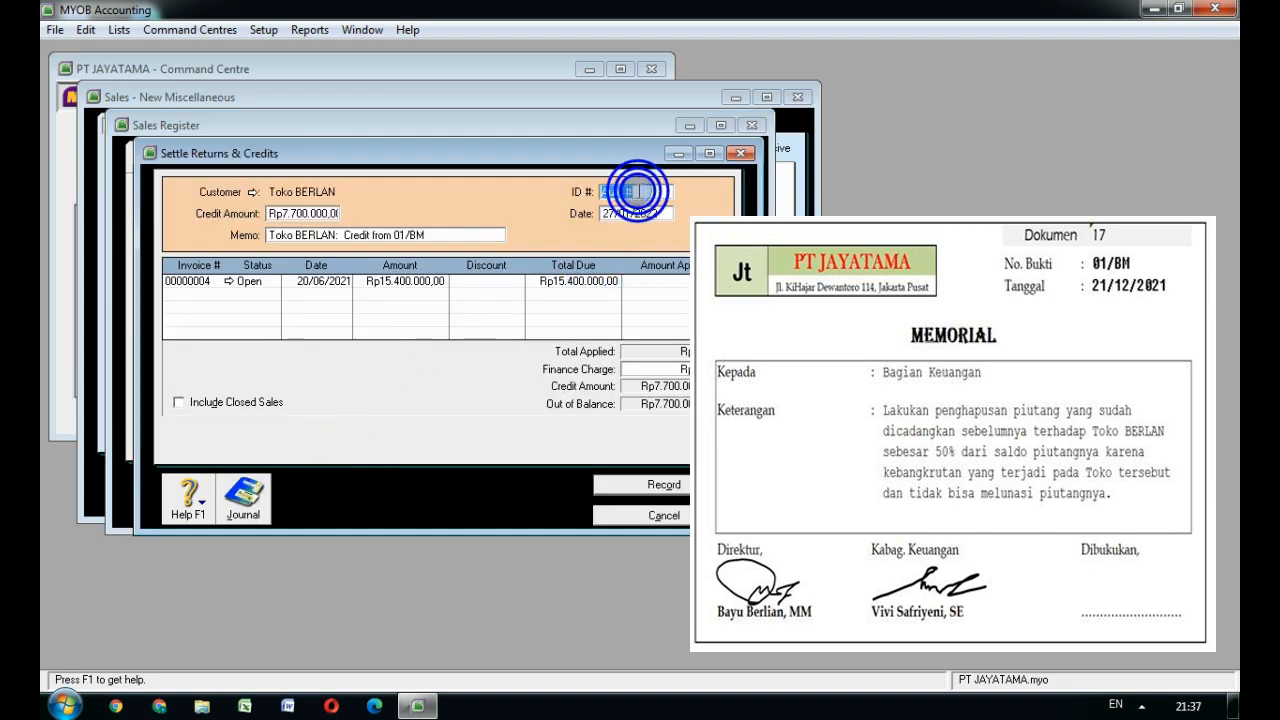
type("01/")
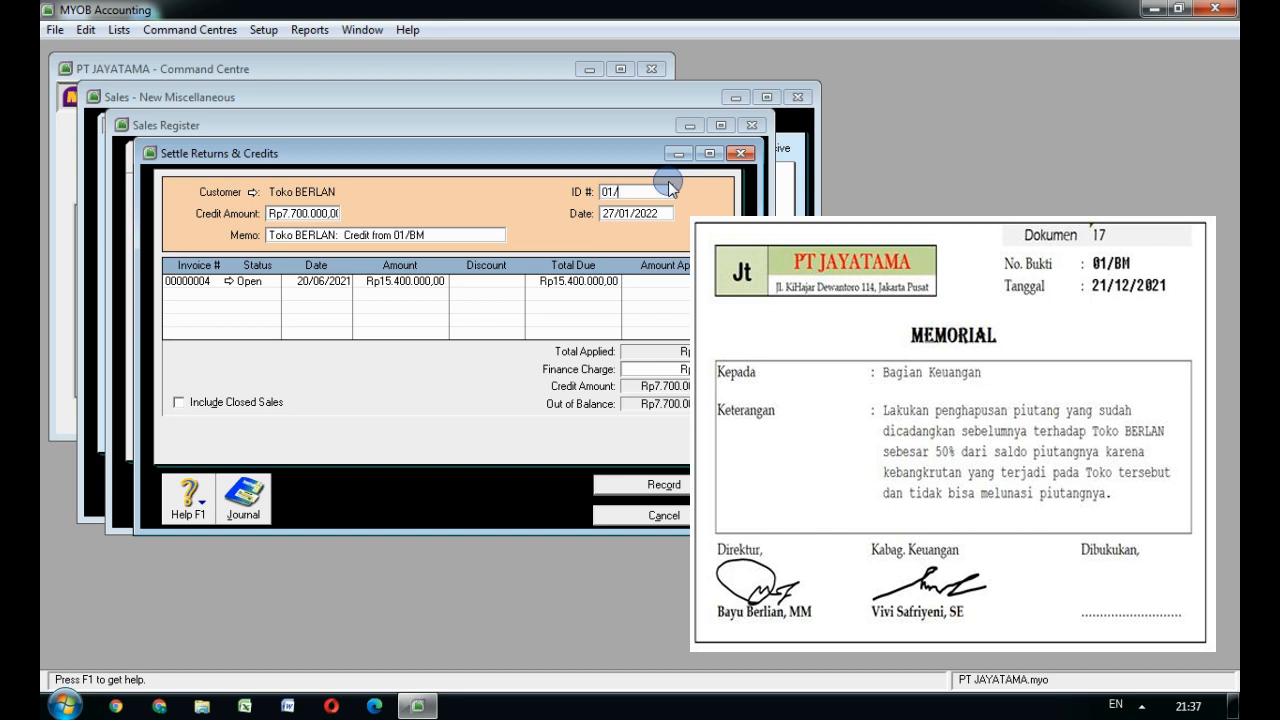
type("BM")
key("Tab")
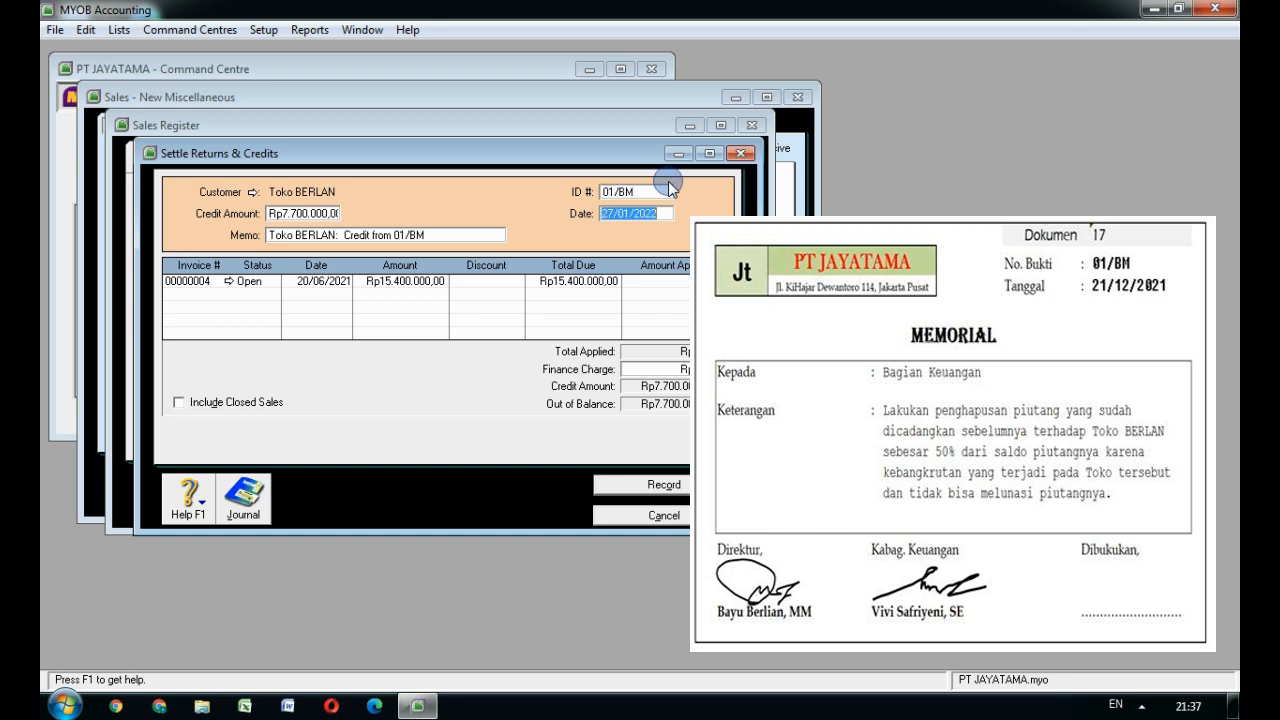
type("21/12/2021")
key("Tab")
key("Tab")
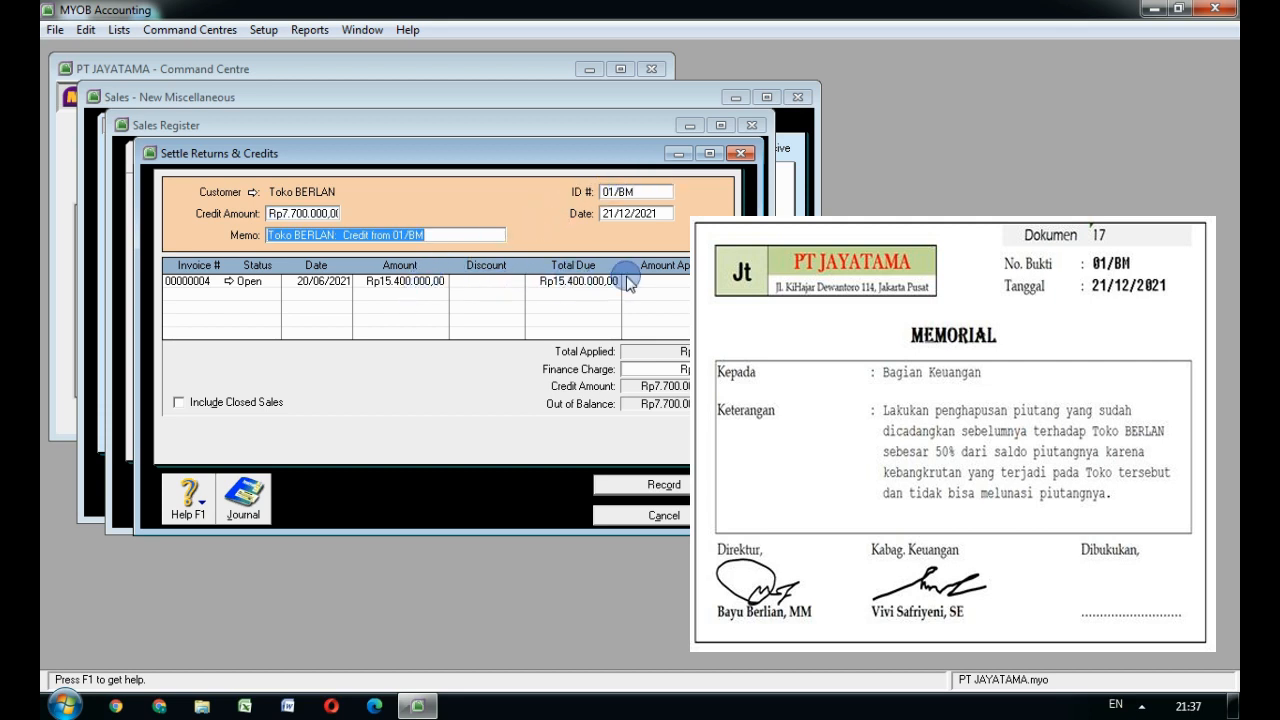
Step: Apply the Rp7.700.000 credit to invoice 00000004, record the settlement, and close the register and sales form
left_click(655, 281)
key("Tab")
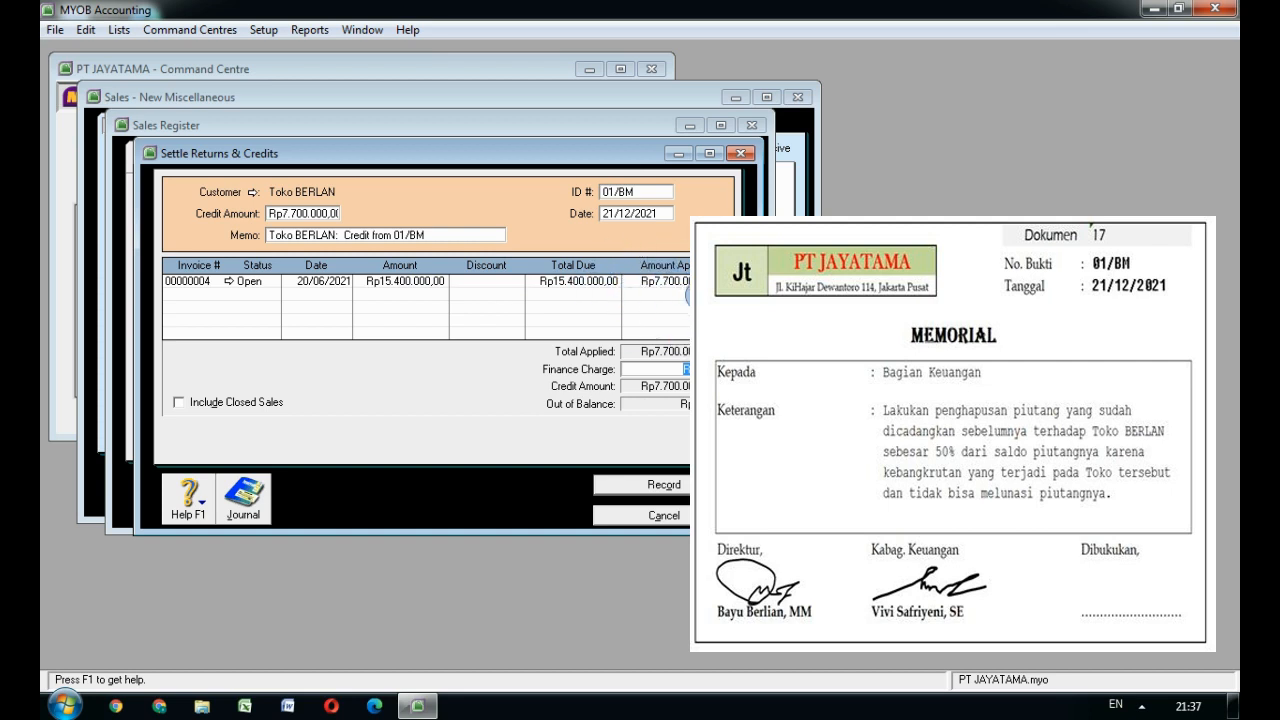
left_click(645, 479)
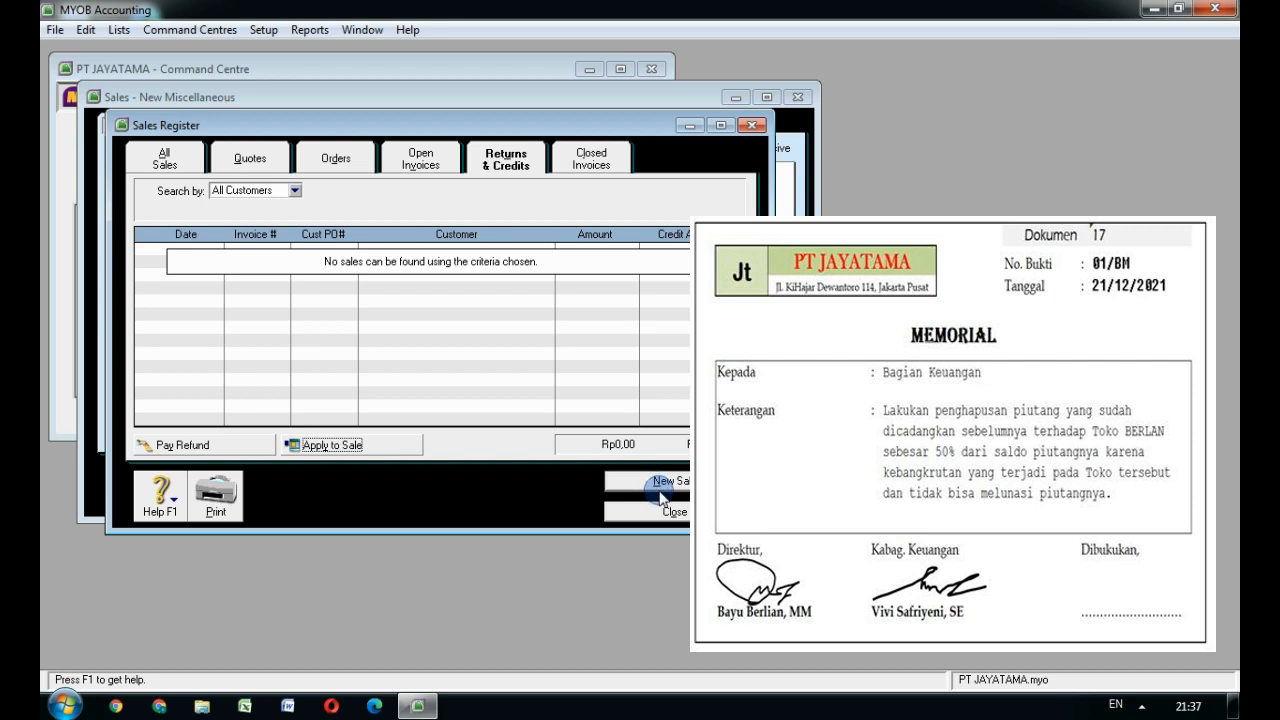
left_click(683, 520)
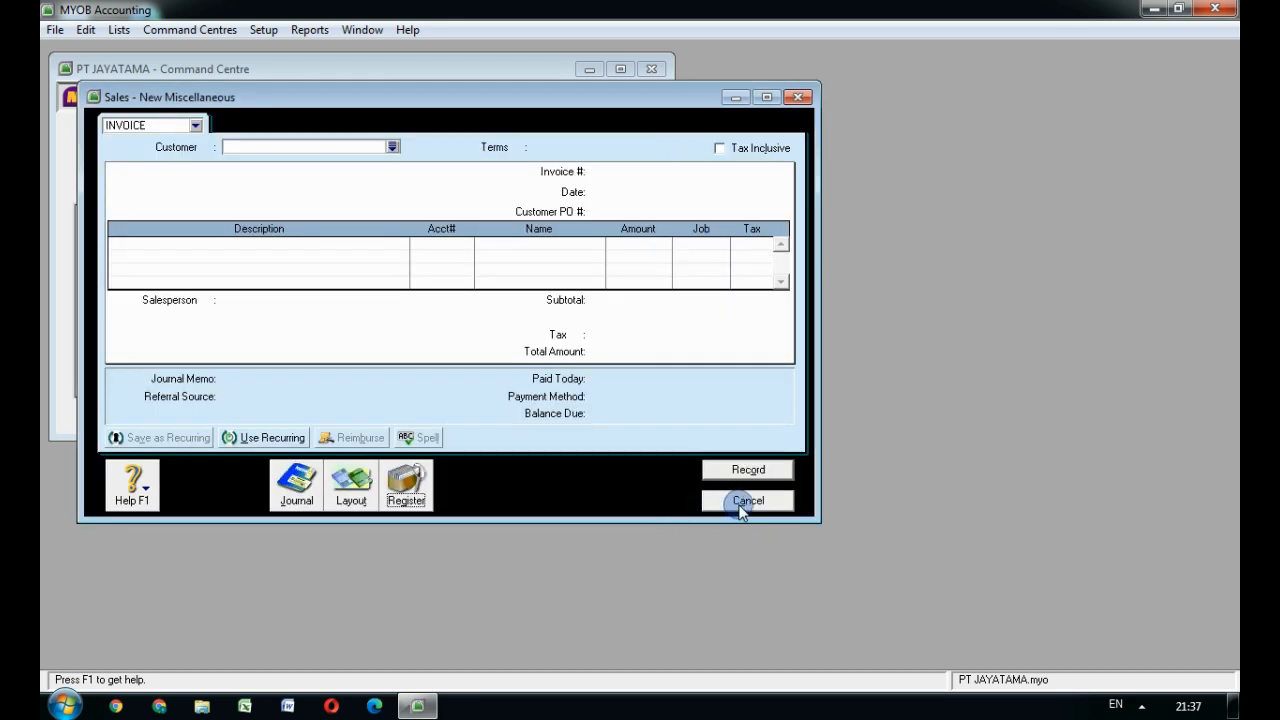
left_click(745, 501)
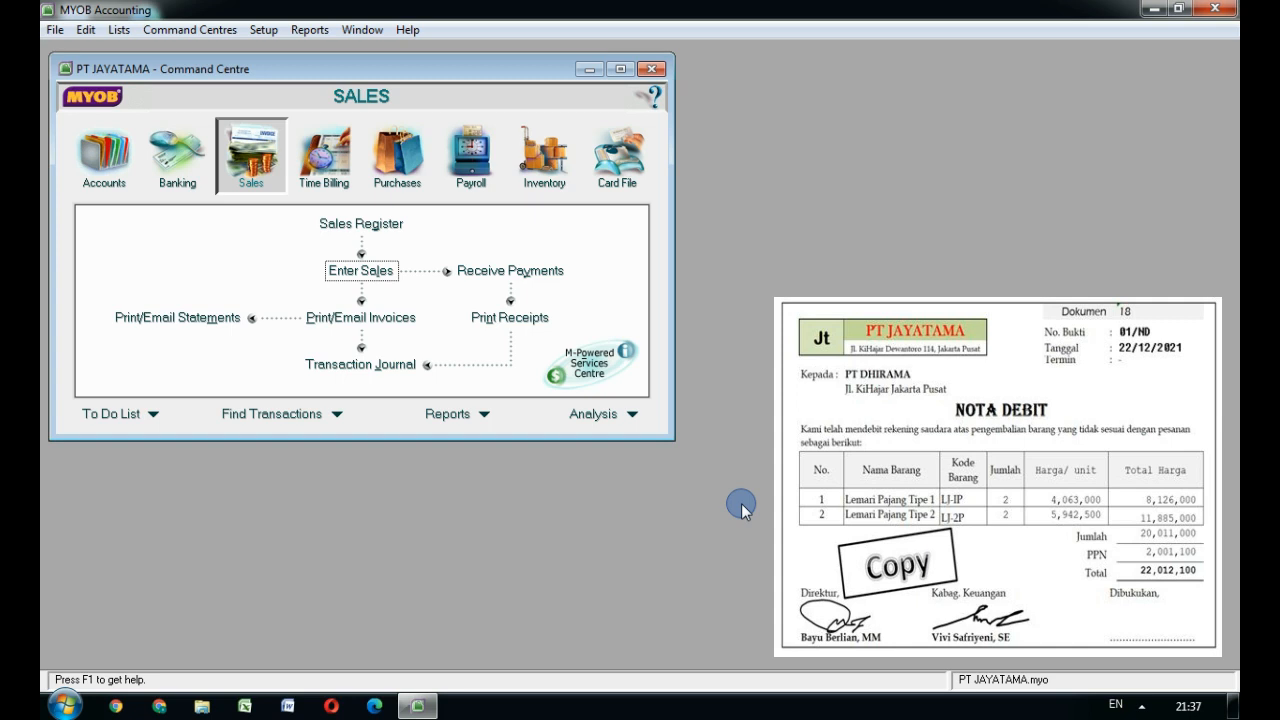
Step: Start a new purchase bill from the Purchases centre for the supplier PT DHIRAMA
left_click(388, 183)
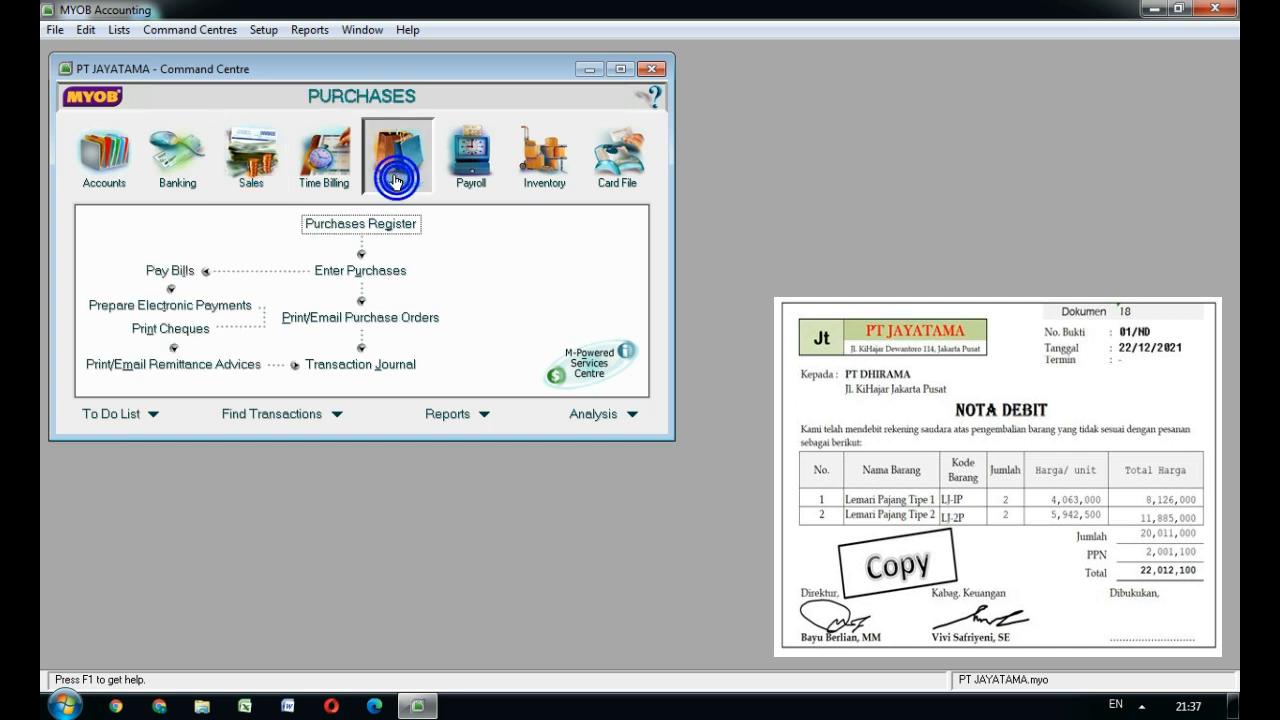
left_click(358, 271)
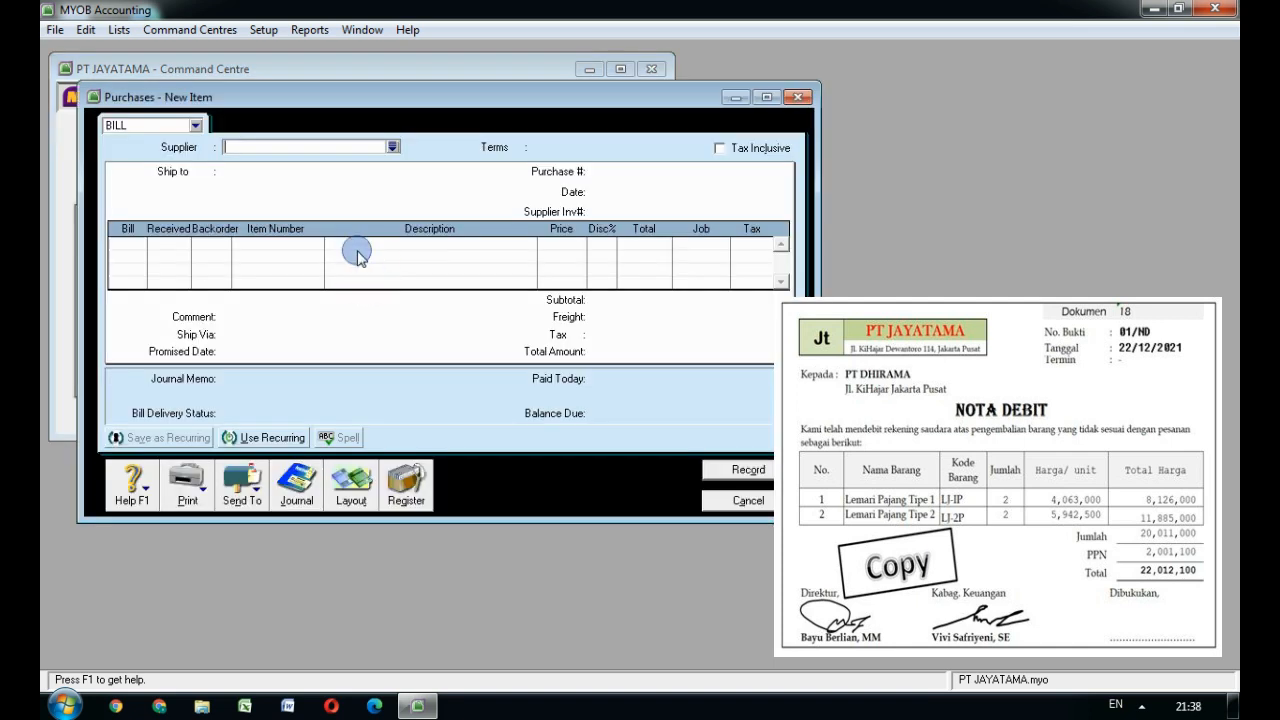
left_click(392, 147)
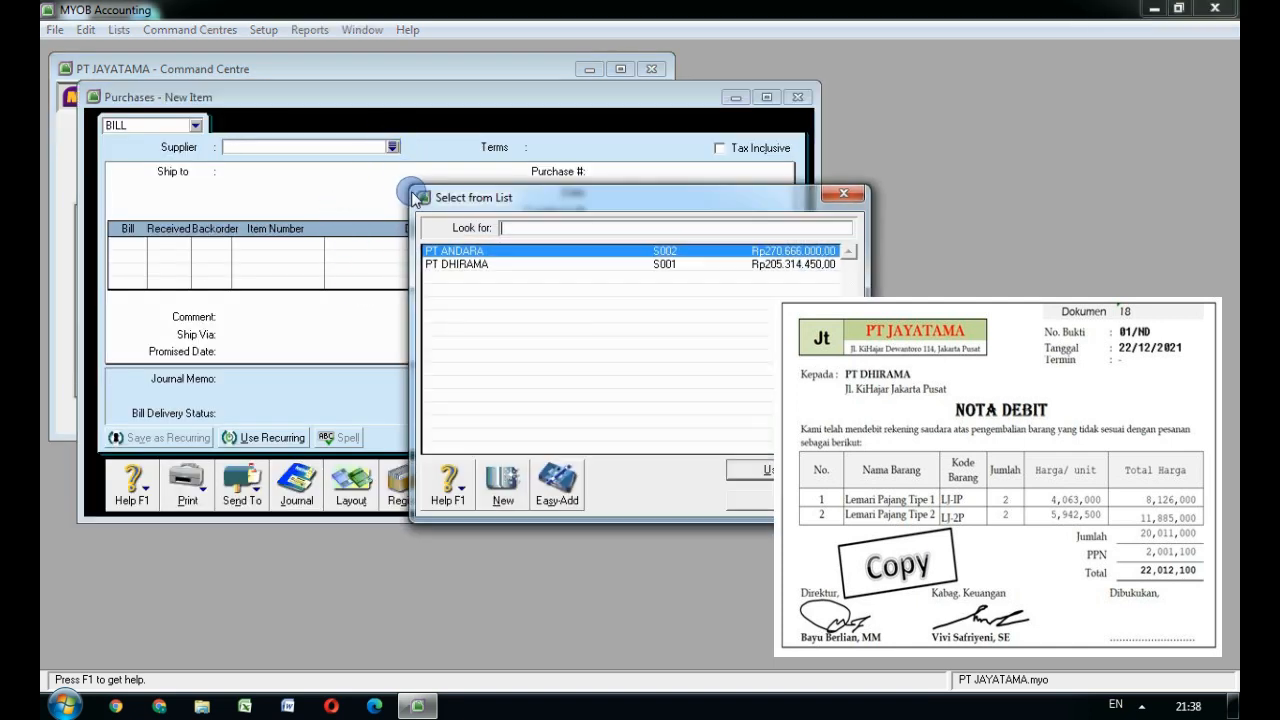
left_click(468, 265)
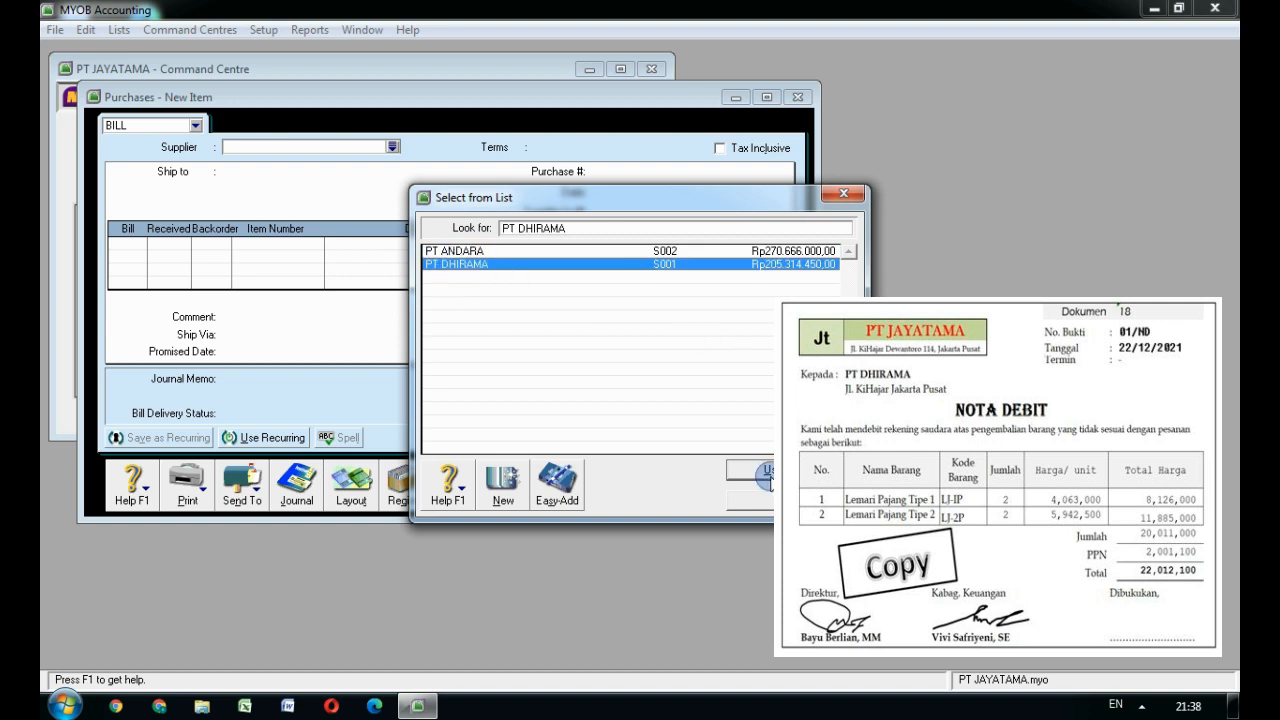
left_click(762, 470)
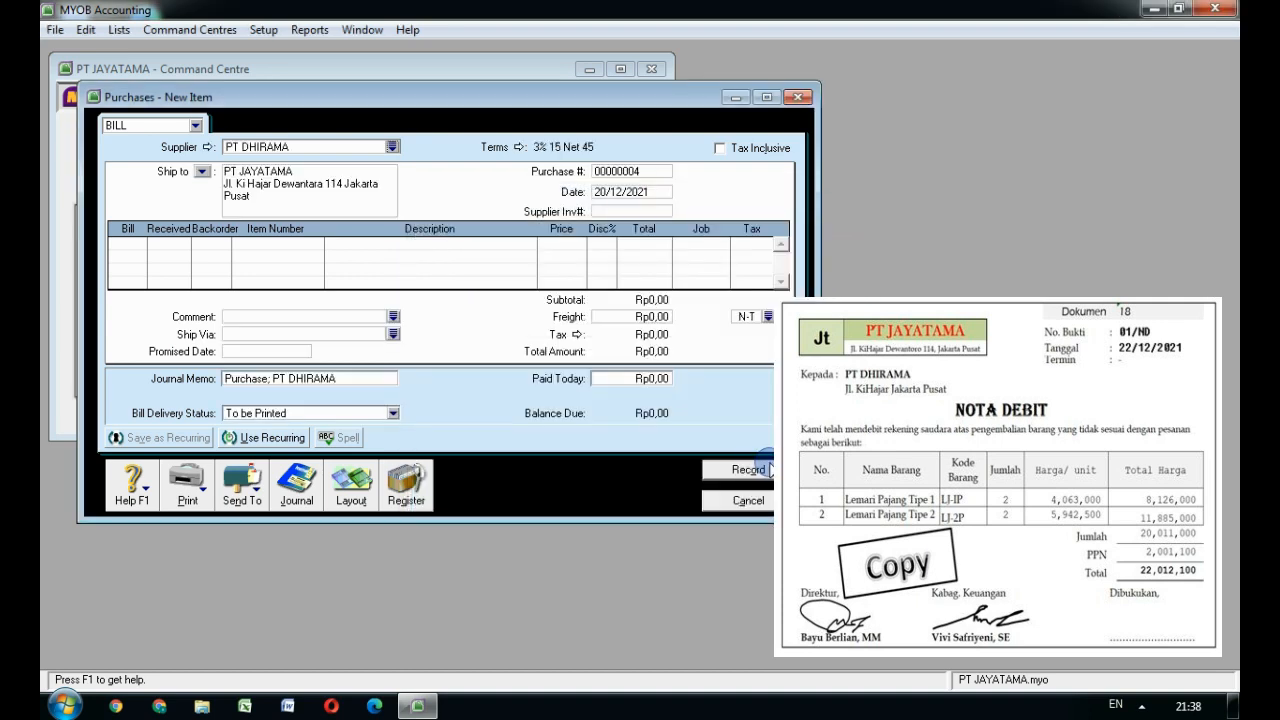
Step: Set the PT DHIRAMA bill's purchase number to 01/ND and its date to 22/12/2021
left_click(618, 171)
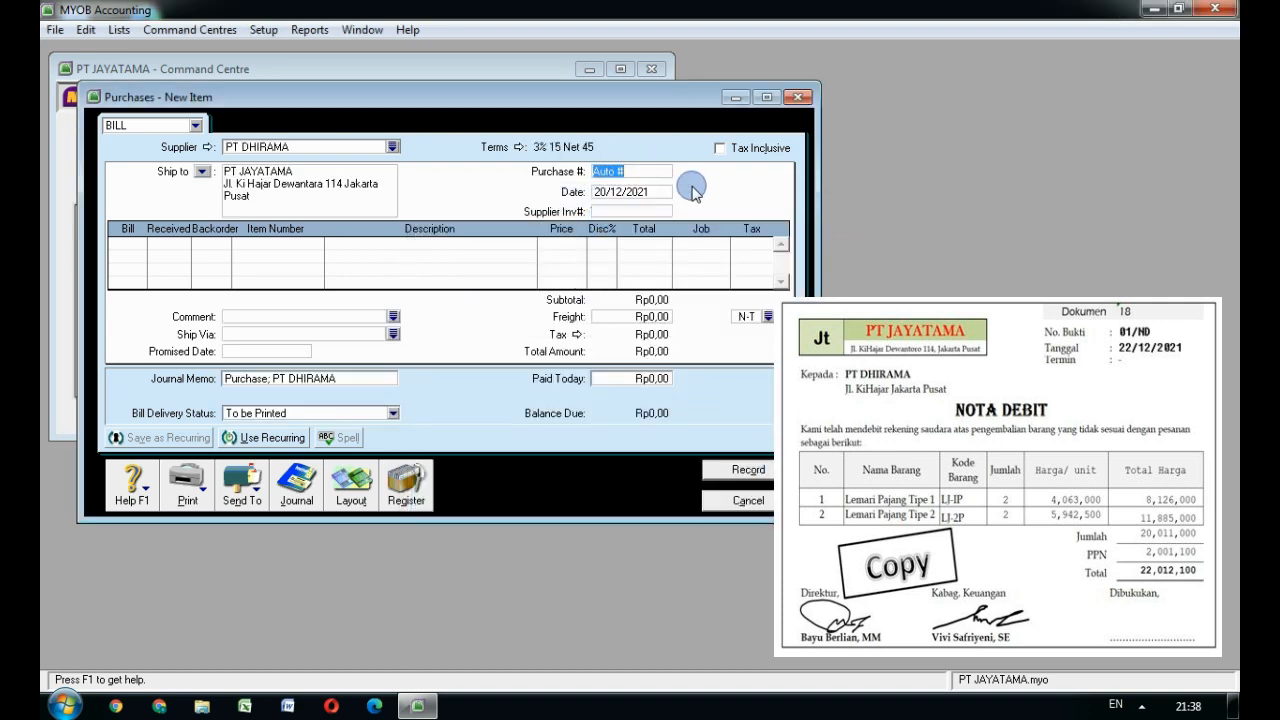
type("01/ND")
key("Tab")
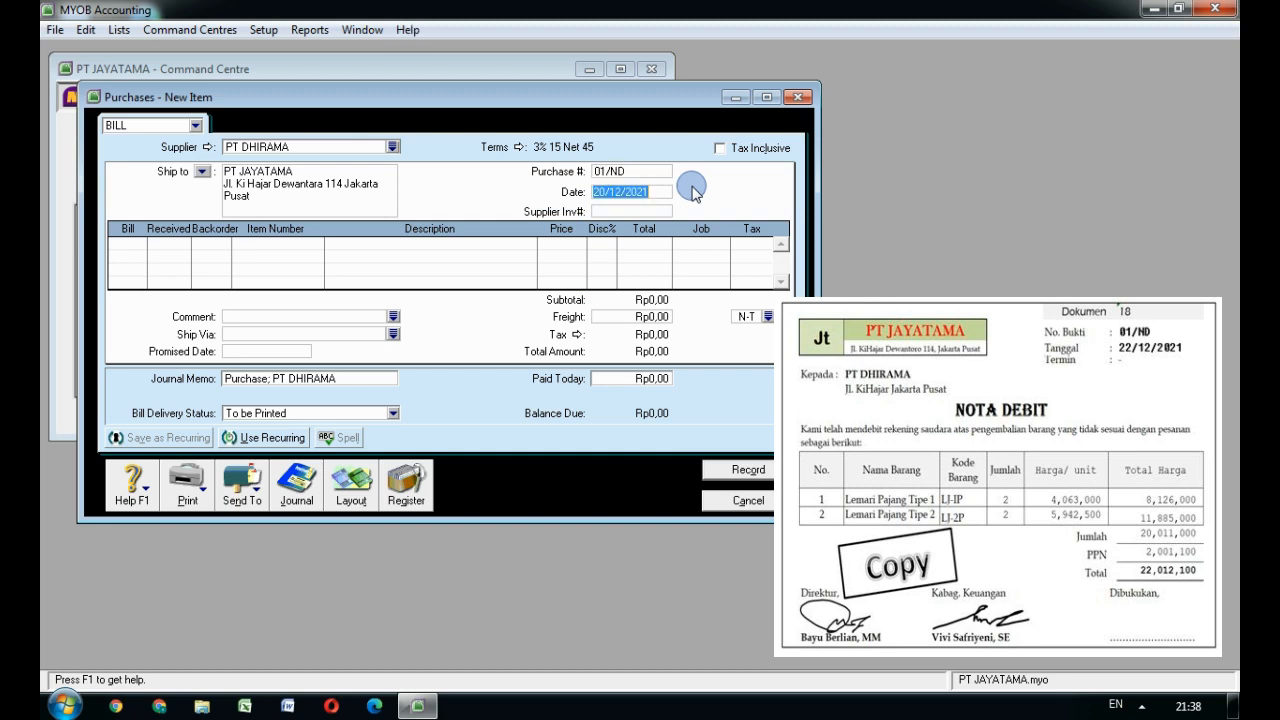
type("22/12/2021")
key("Tab")
key("Tab")
Step: Enter a return line of -2 units of item LJ-1P (Lemari Pajang Tipe 1) on the bill
type("-2")
key("Tab")
key("Tab")
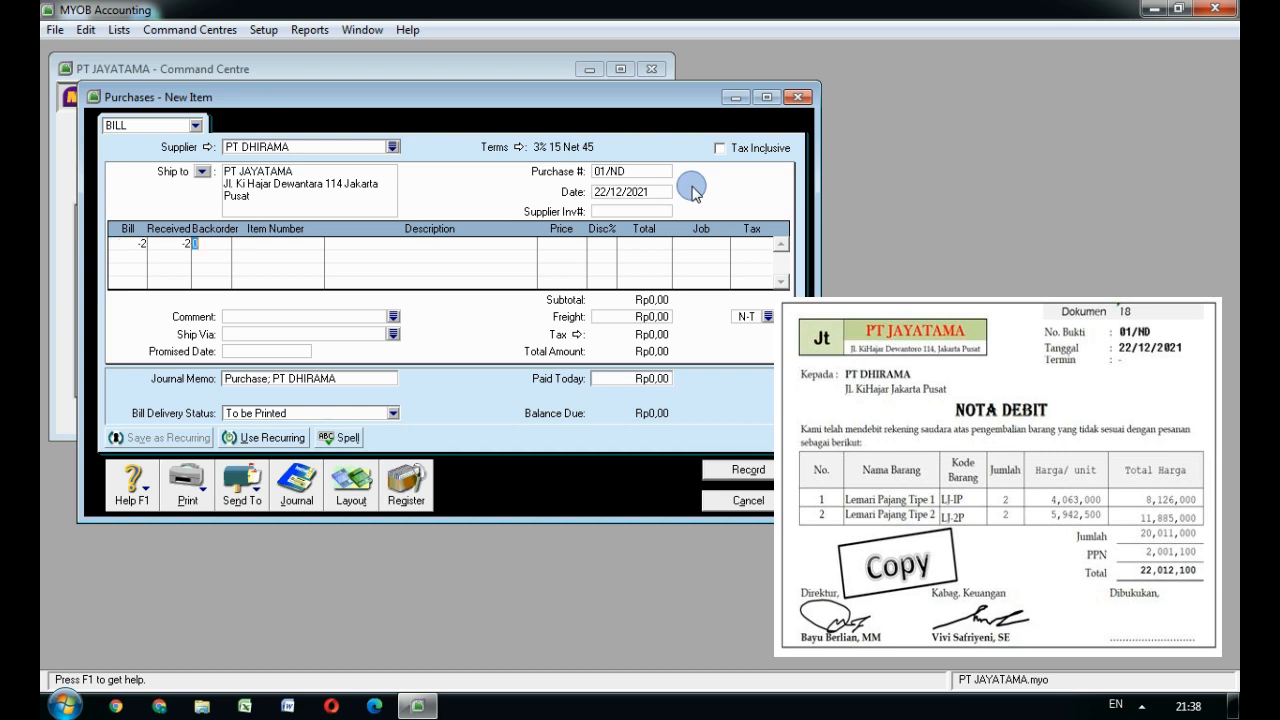
key("Tab")
key("Tab")
key("Return")
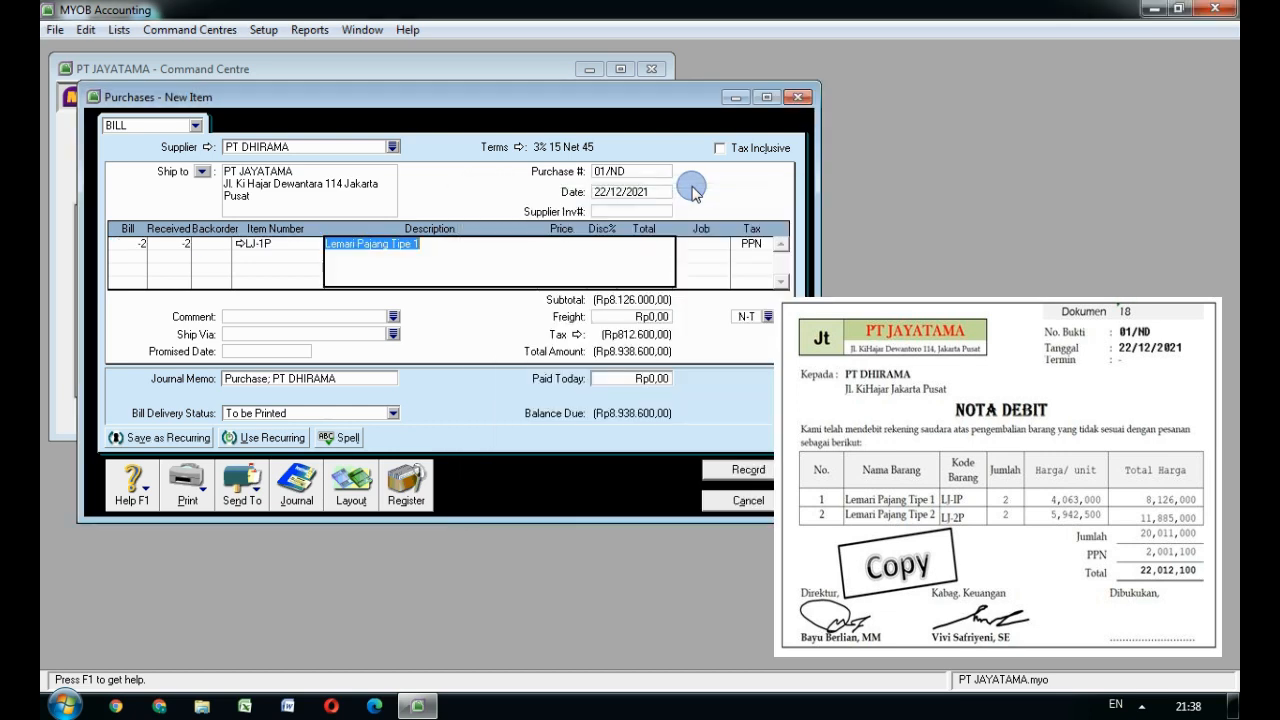
key("Tab")
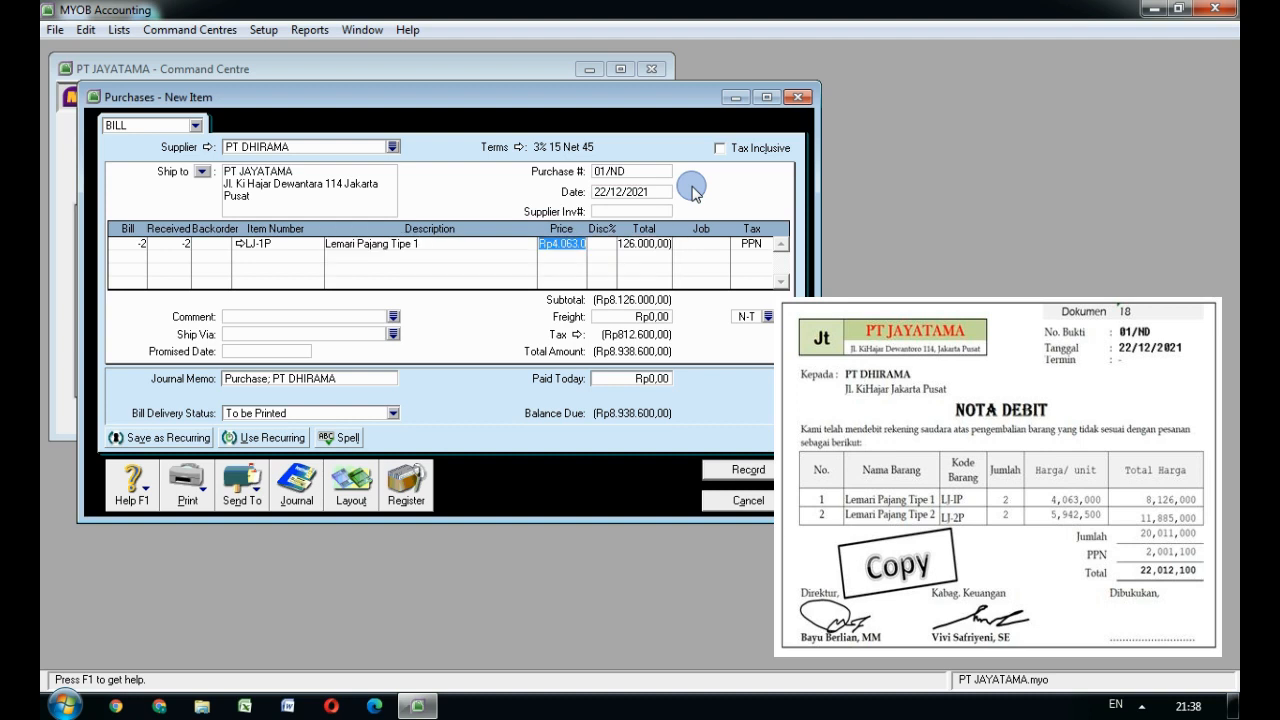
Step: Add a second return line of -2 units of item LJ-2P and record the bill
key("Tab")
key("Tab")
key("Tab")
key("Tab")
key("Tab")
type("-2")
key("Tab")
key("Tab")
key("Tab")
type("LJ-2P")
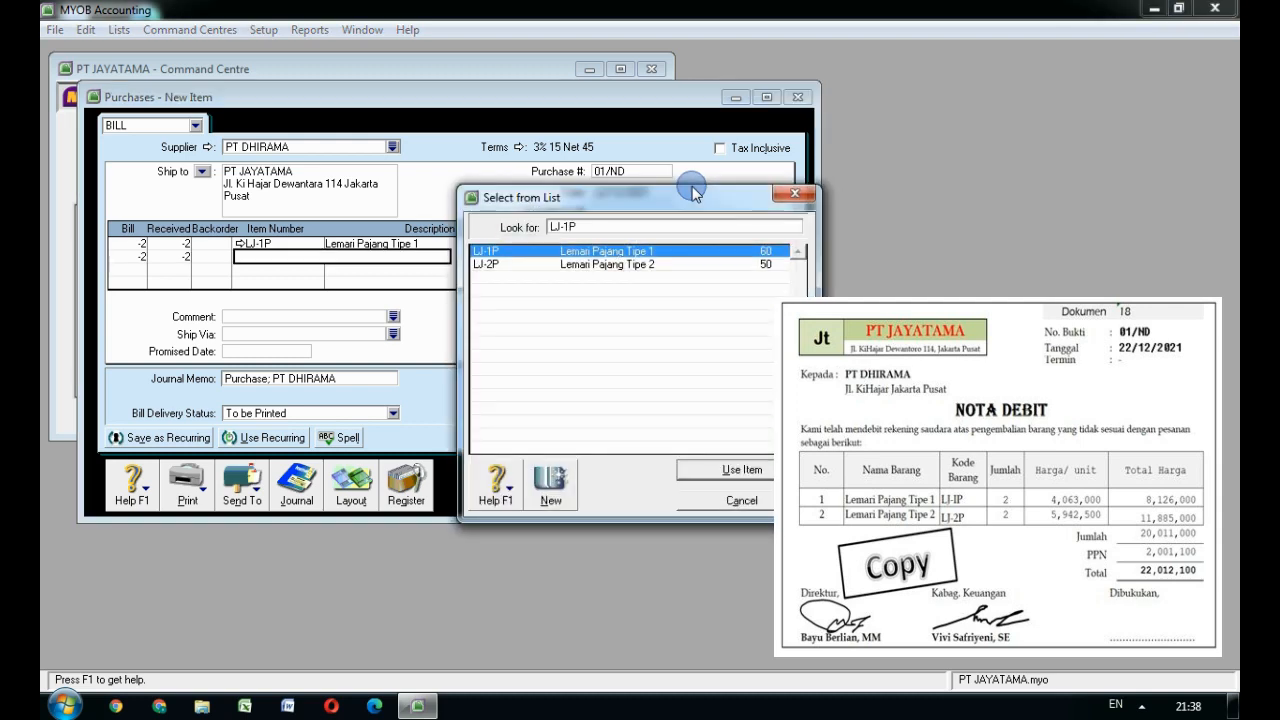
key("Return")
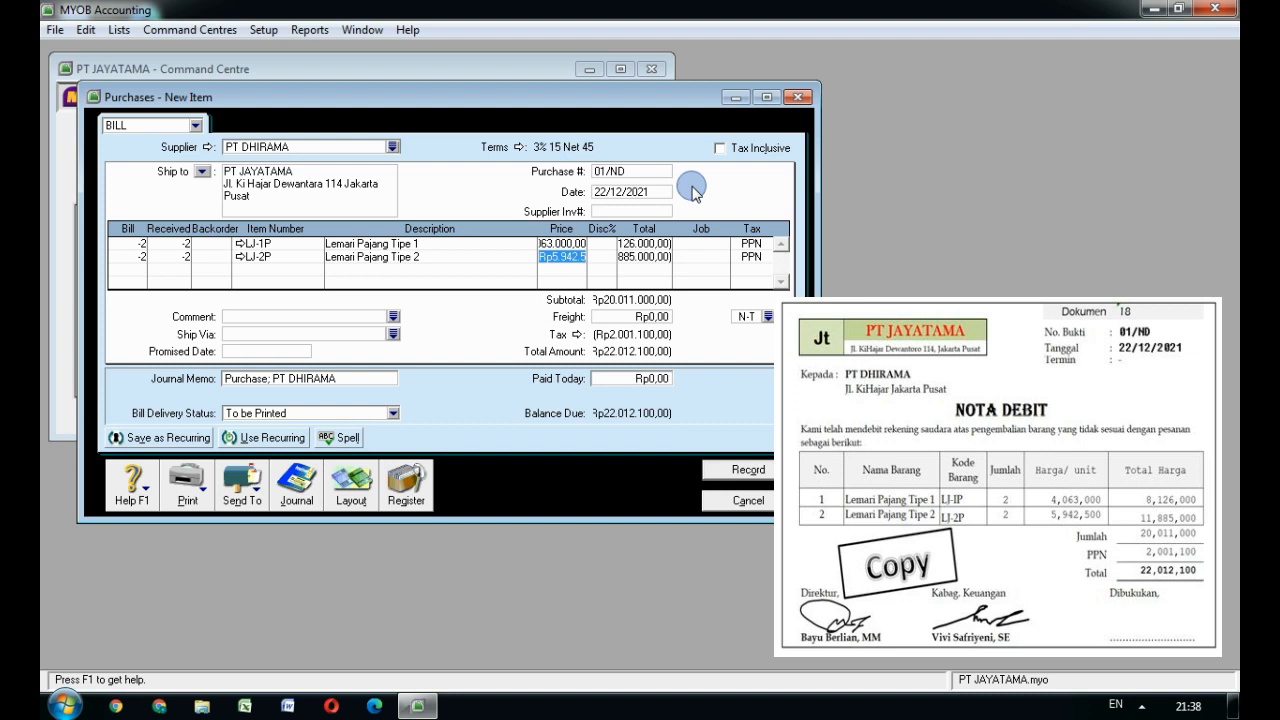
key("Tab")
key("Tab")
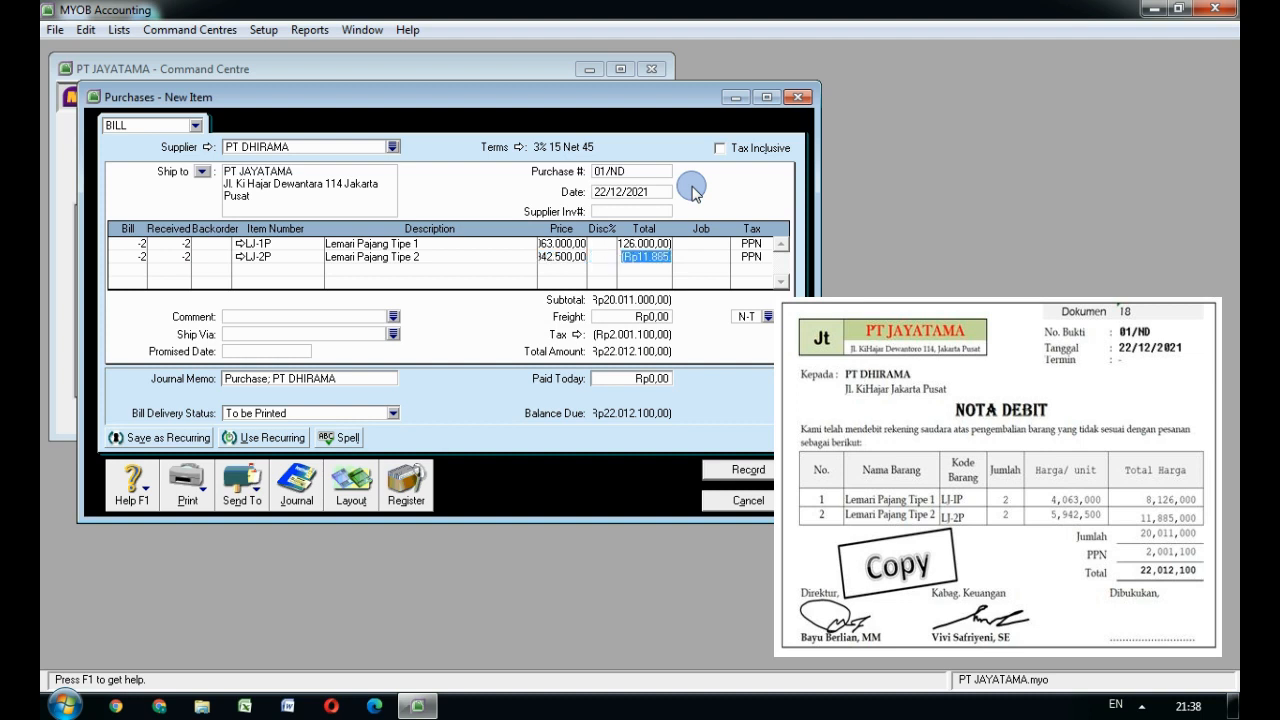
key("Tab")
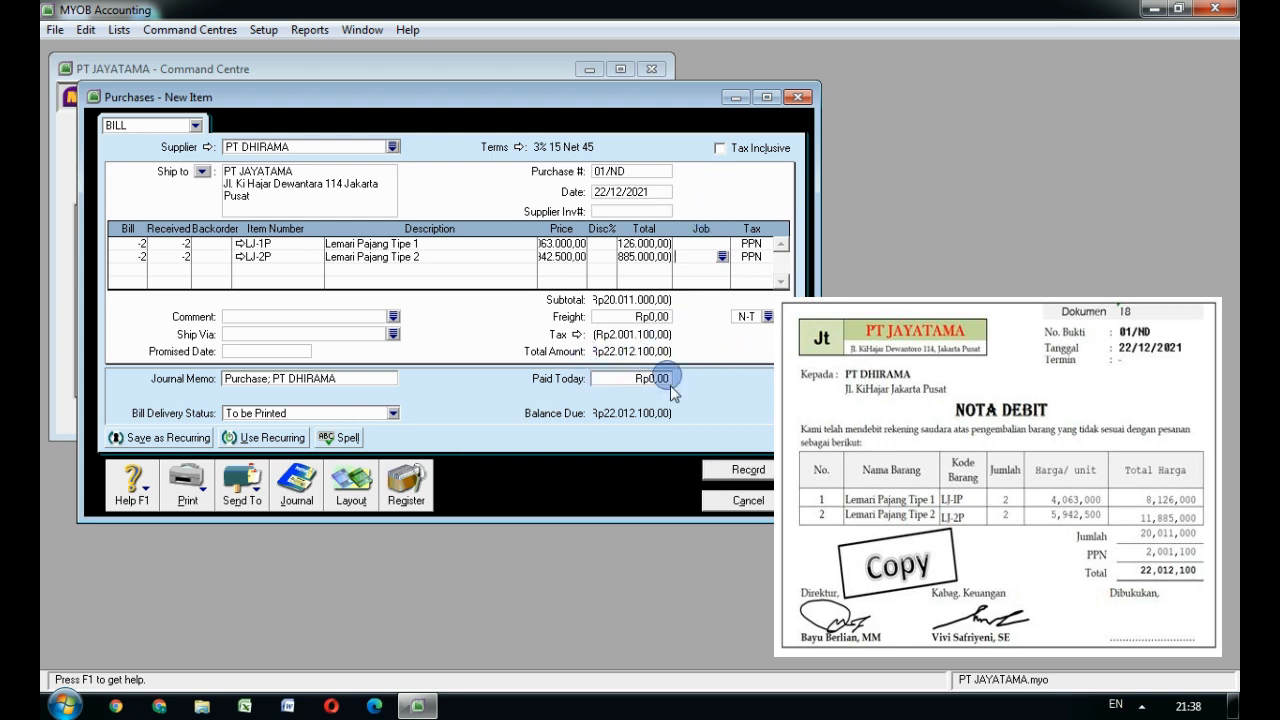
left_click(746, 471)
Step: Open the PT DHIRAMA debit 01/ND from the Purchases Register's returns and debits for applying to a purchase
left_click(393, 495)
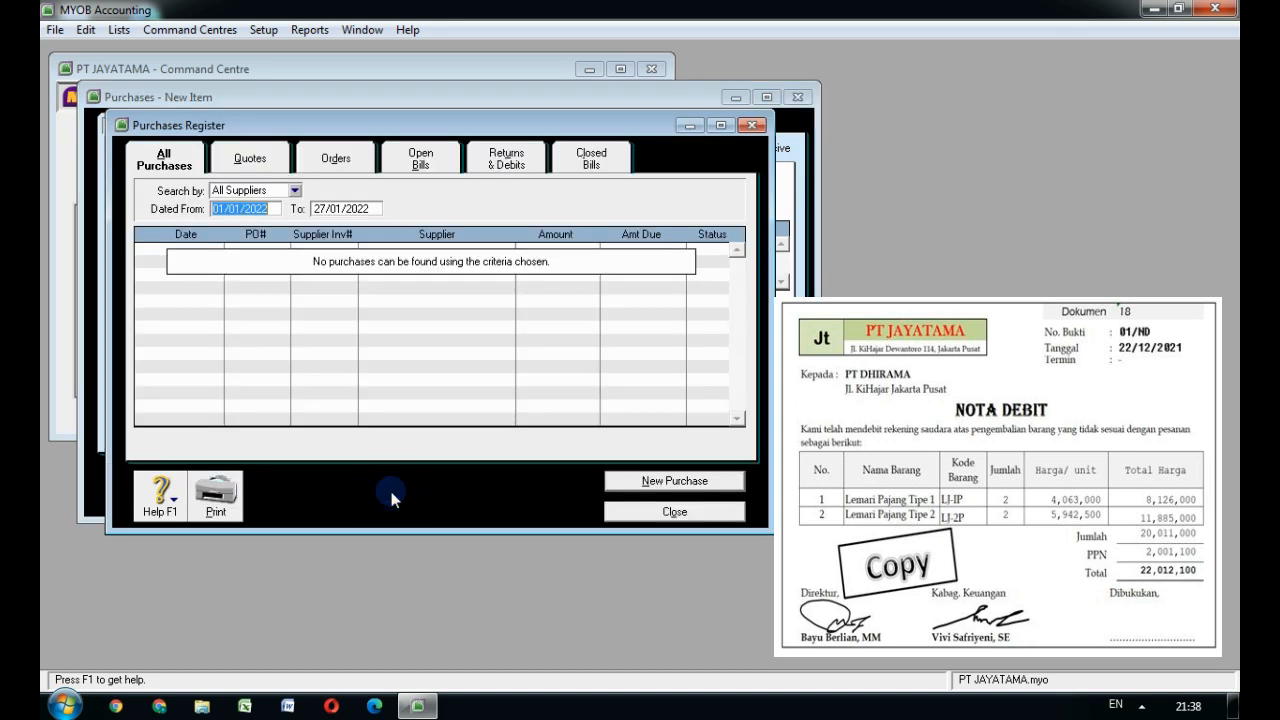
left_click(503, 162)
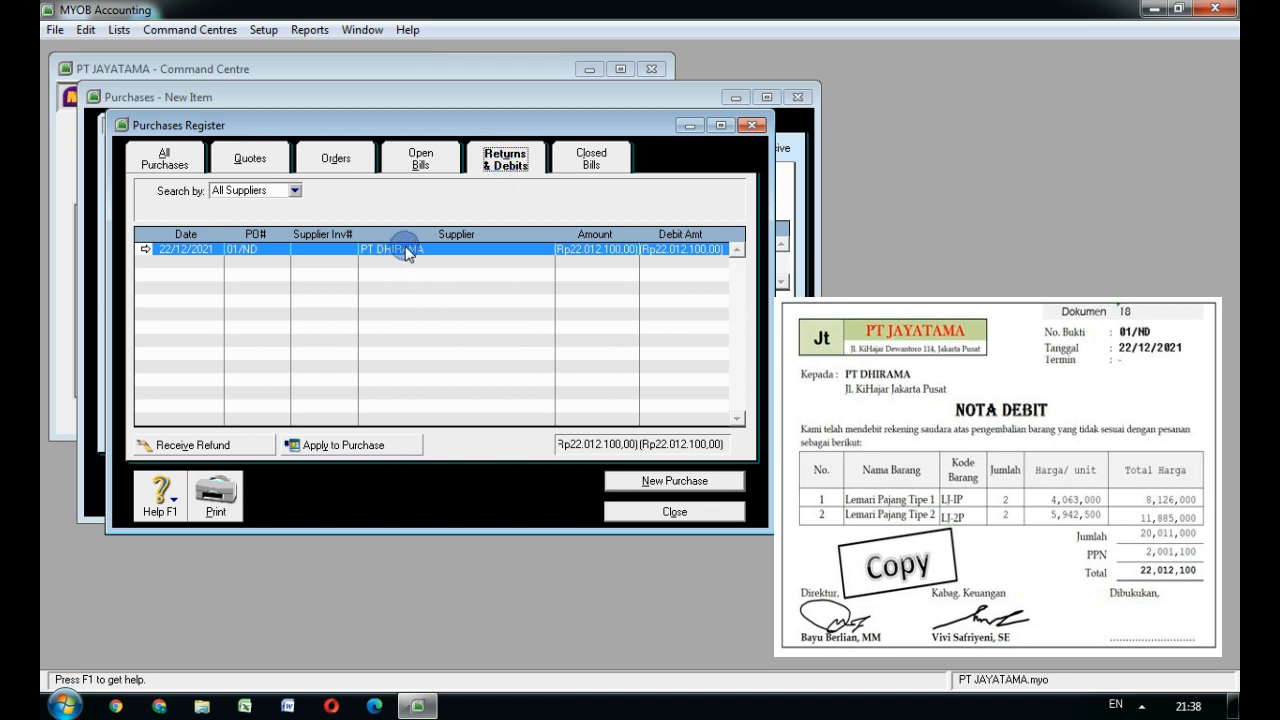
left_click(356, 446)
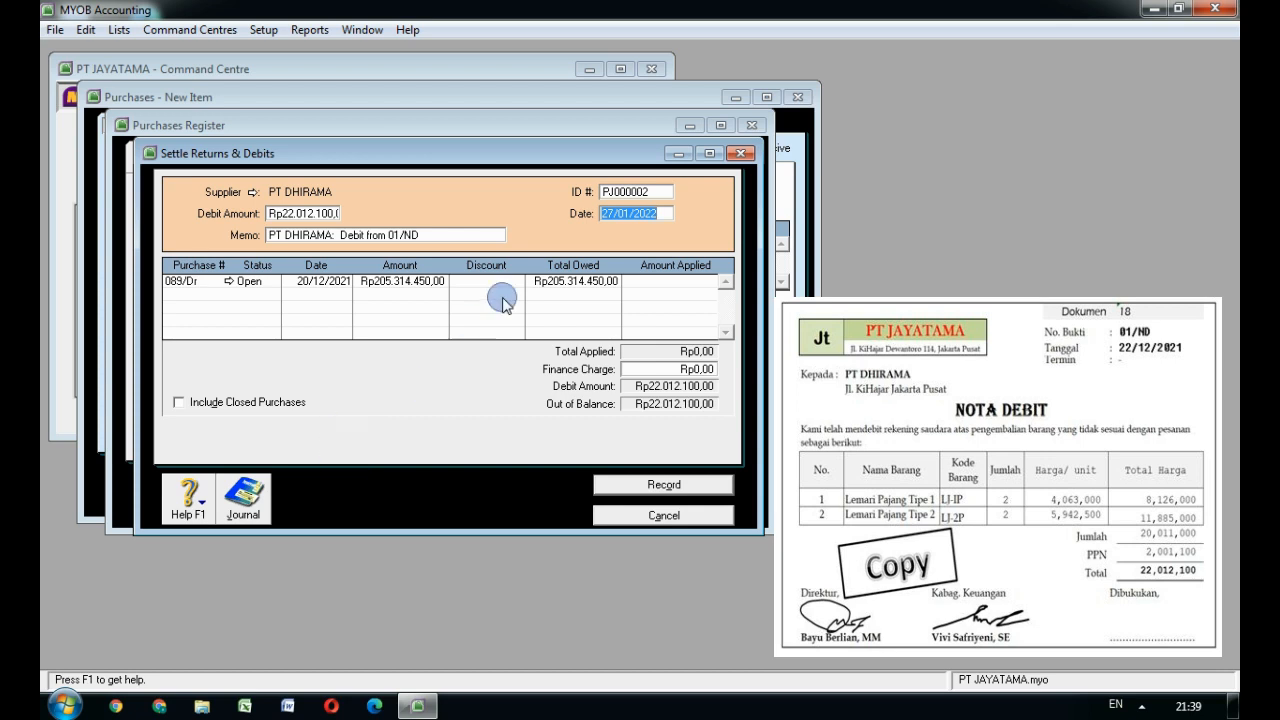
Step: Set the debit settlement's ID number to 01/ND and its date to 22/12/2021
left_click(606, 192)
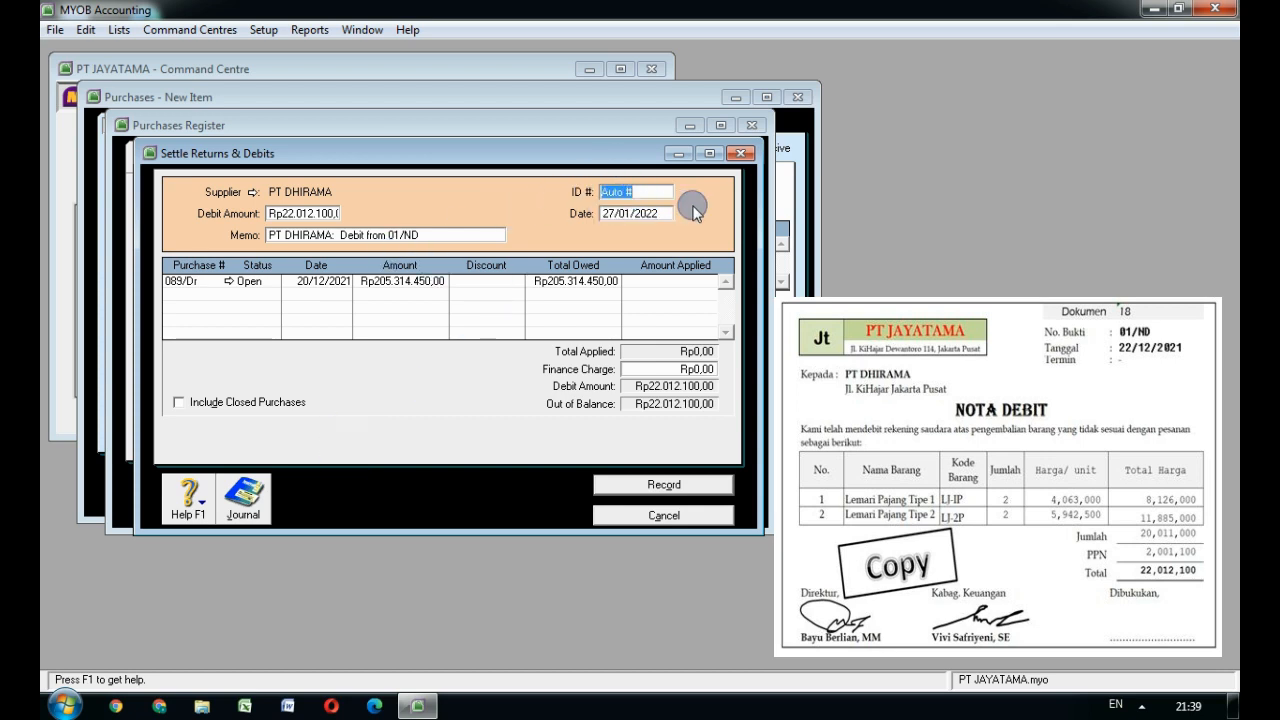
type("01/ND")
key("Tab")
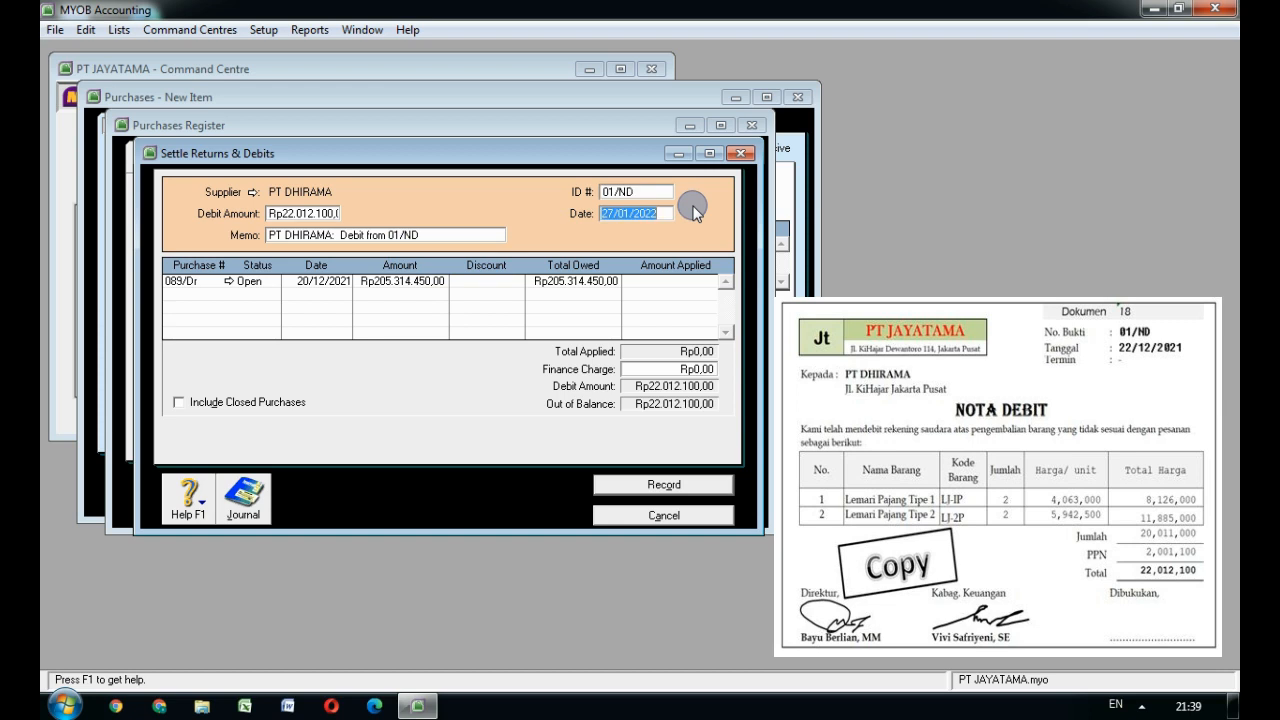
type("22/12/21")
key("Tab")
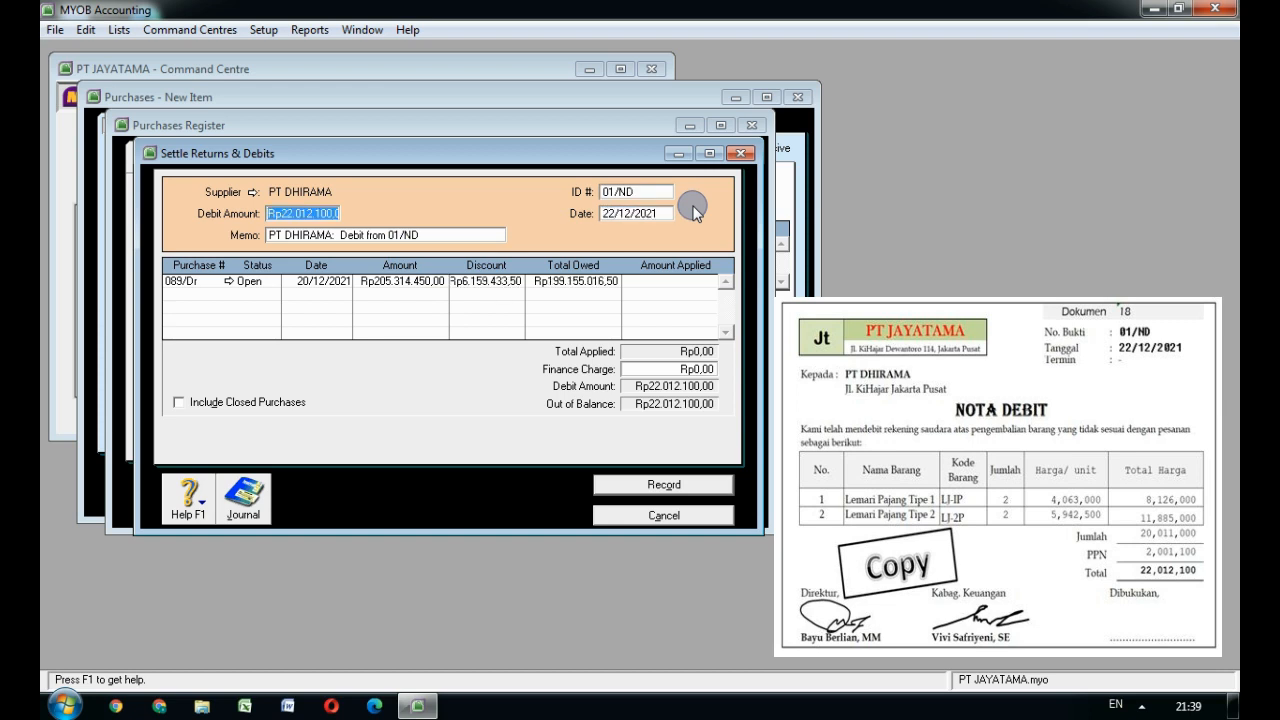
Step: Apply the Rp22.012.100 debit to purchase 089/Dr, record the settlement, and close the register and purchase form
left_click(678, 281)
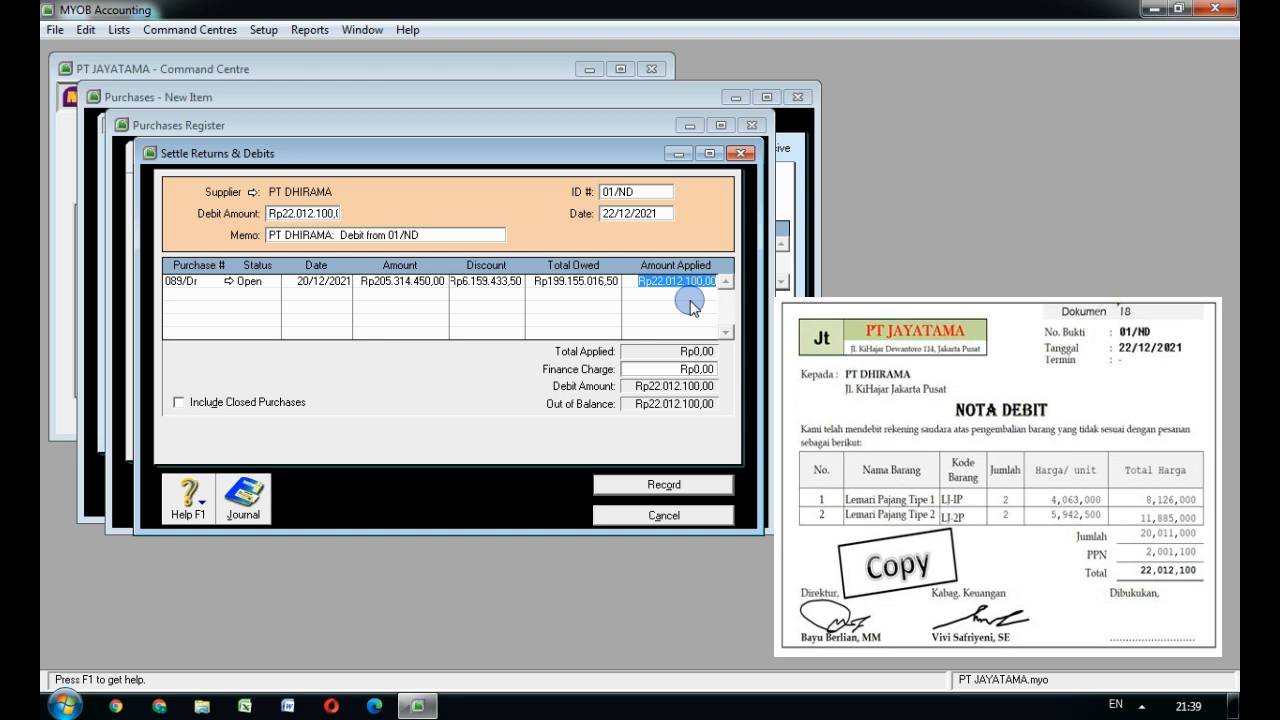
key("Tab")
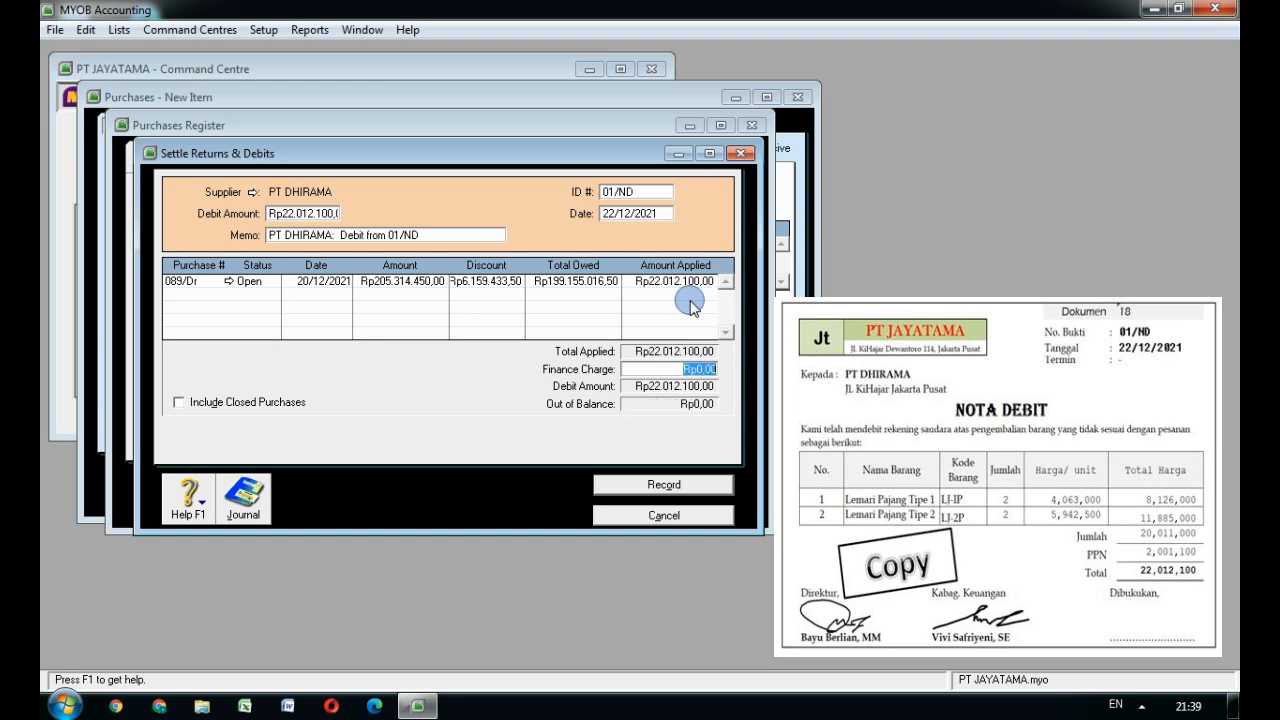
left_click(688, 284)
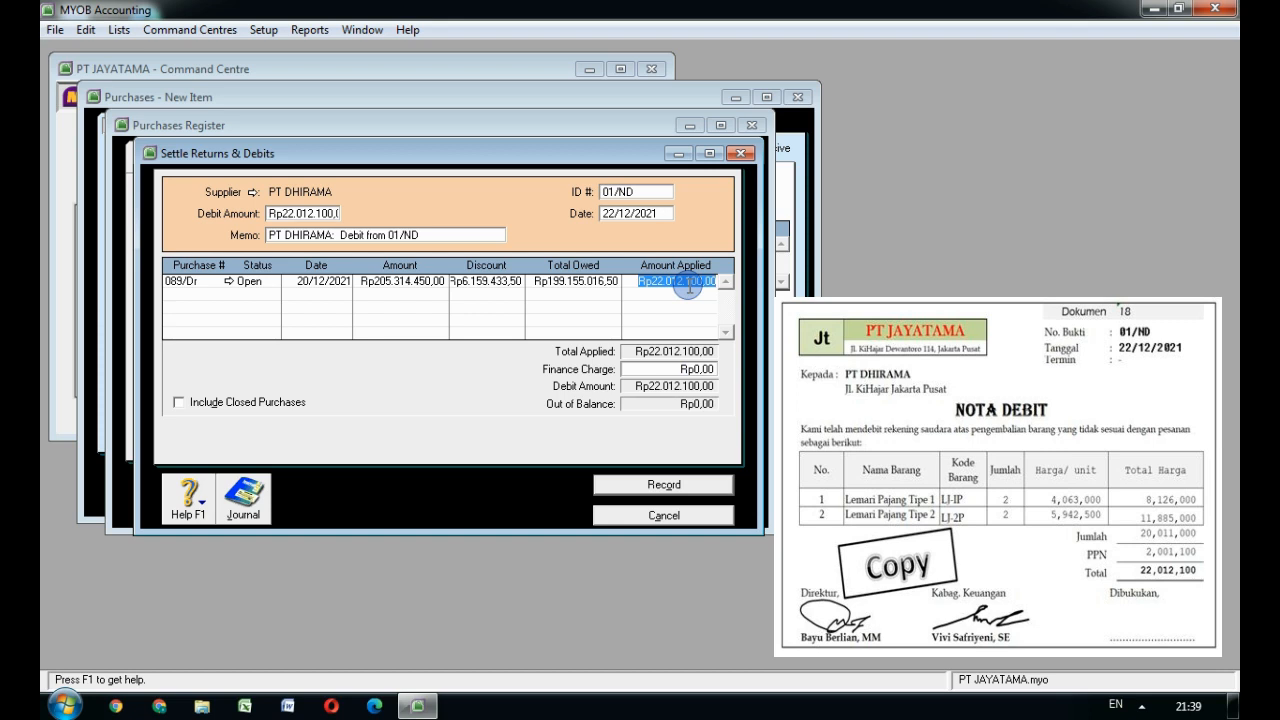
key("Tab")
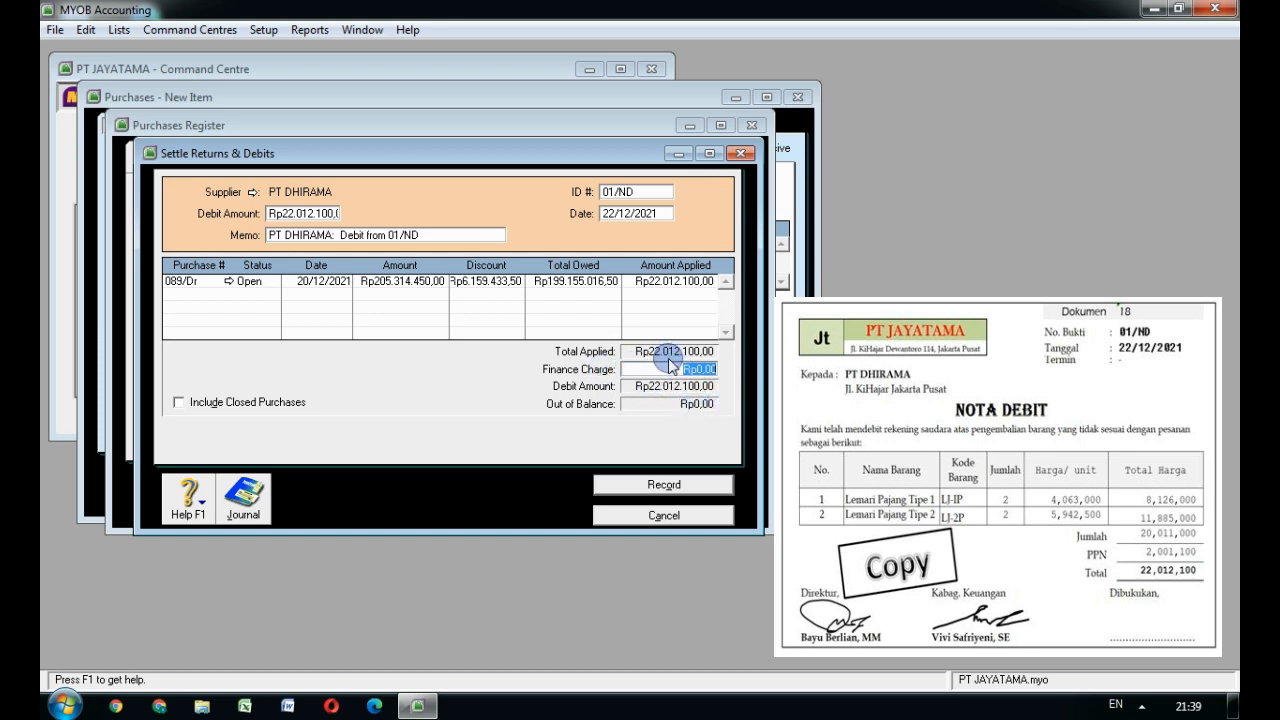
left_click(640, 485)
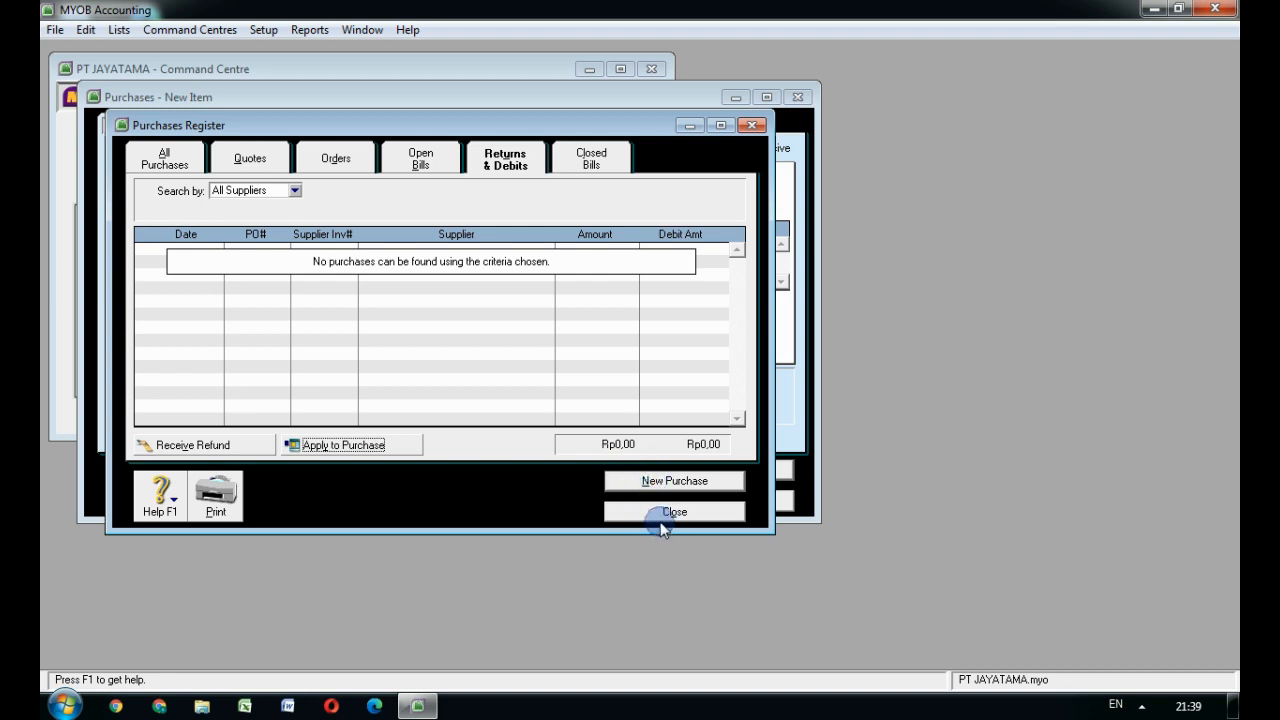
left_click(666, 512)
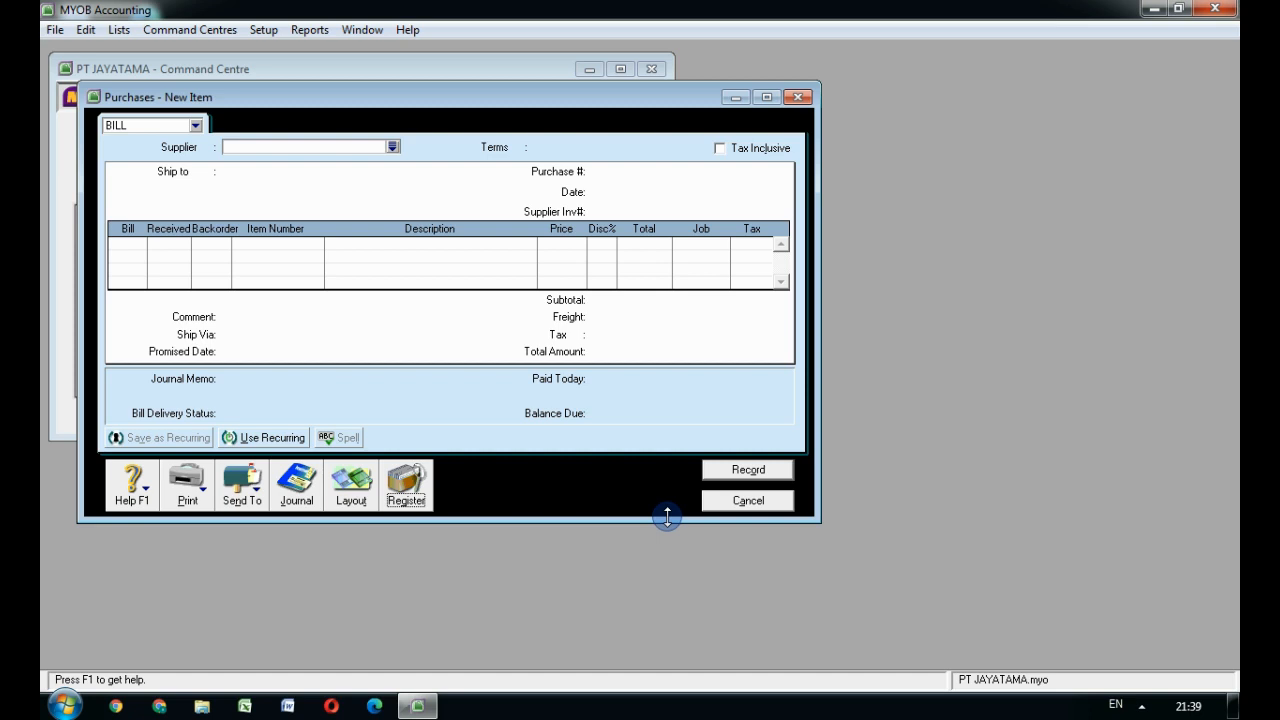
left_click(755, 501)
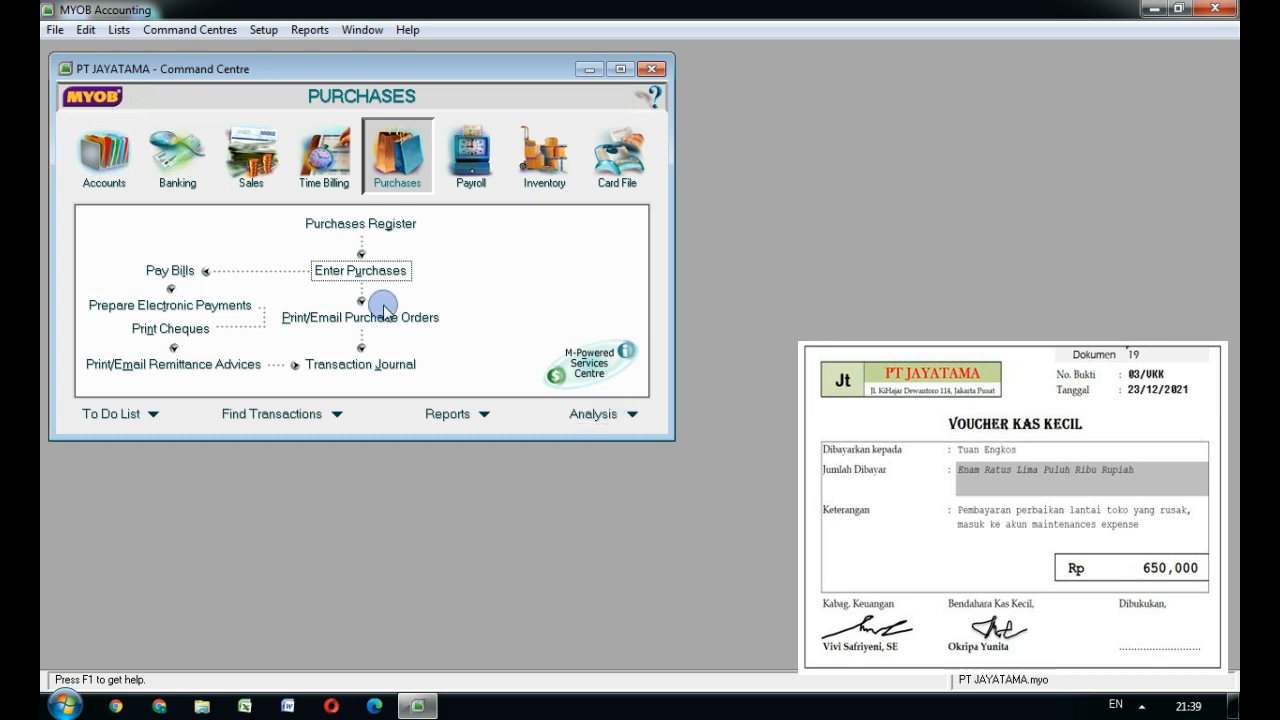
Step: Start a Spend Money entry from the Banking centre, paid from account 1-1102 Petty Cash
left_click(178, 180)
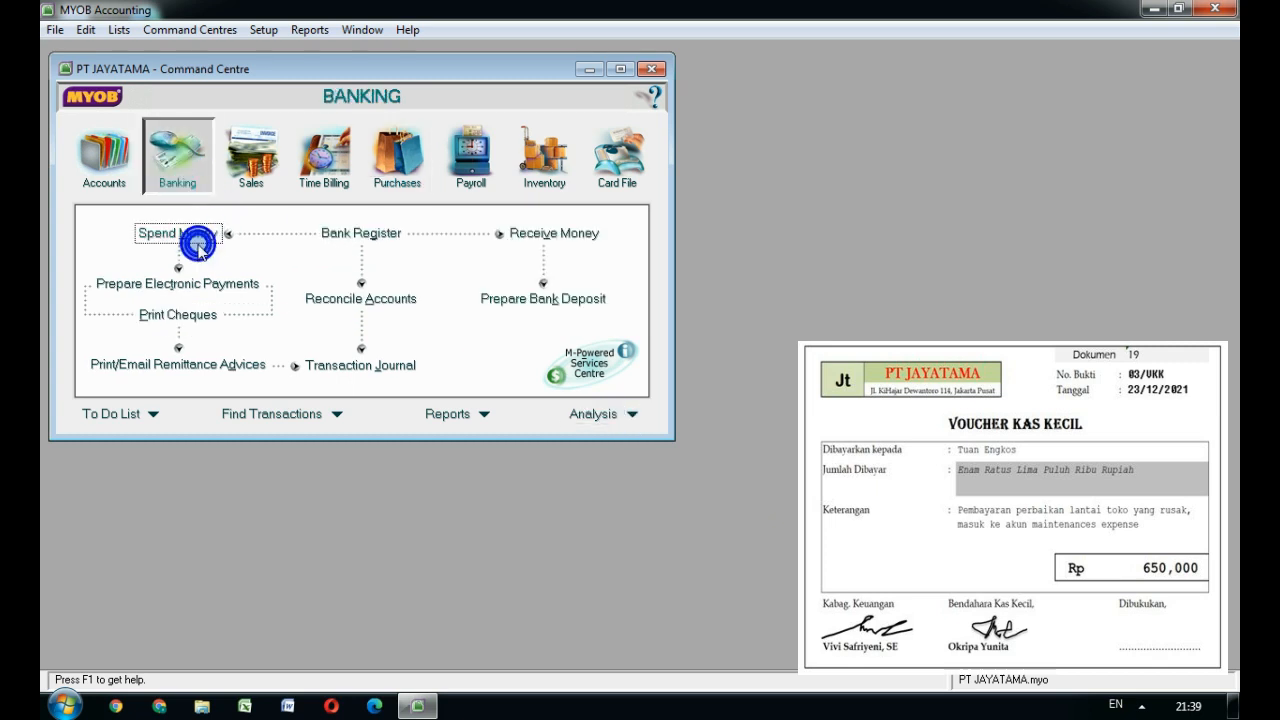
left_click(198, 233)
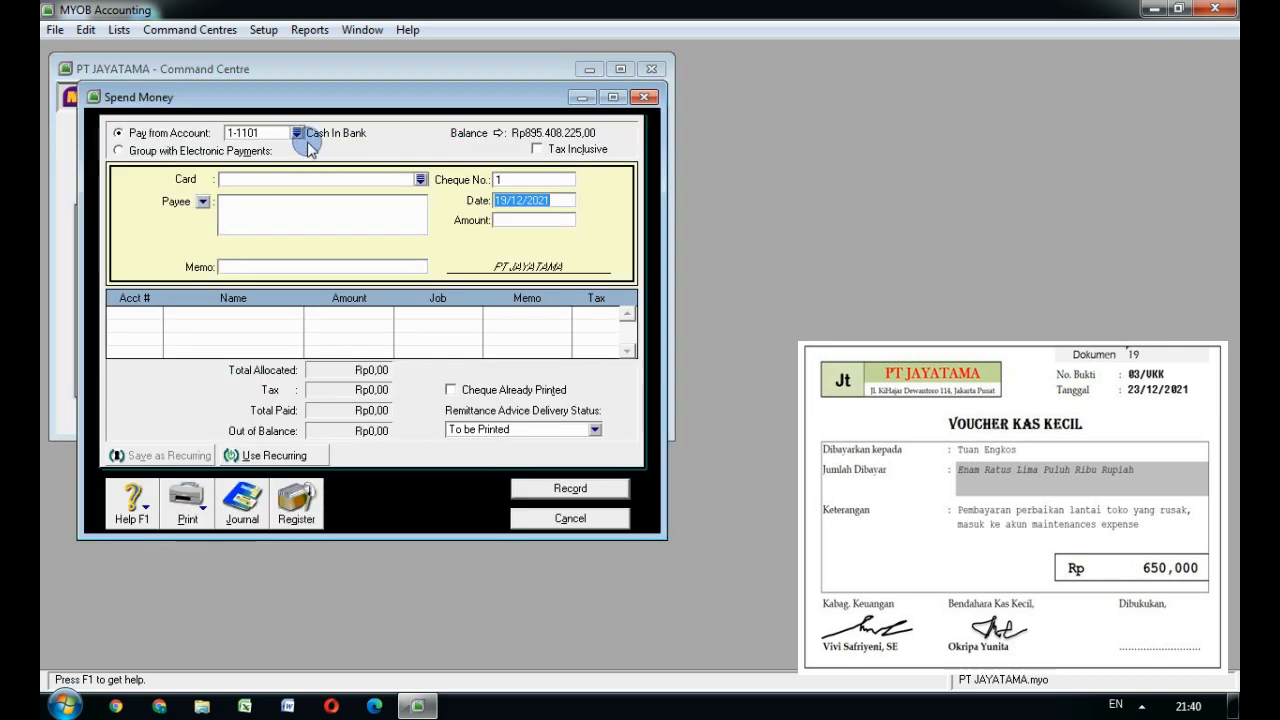
left_click(298, 133)
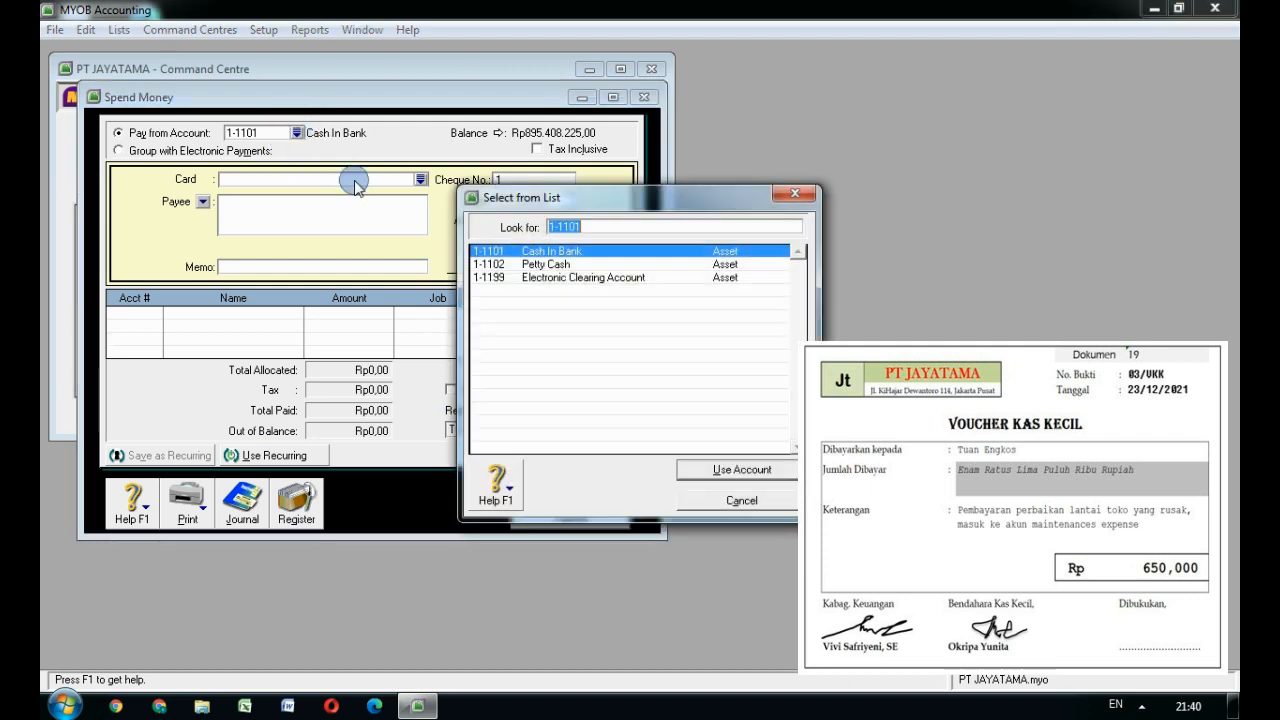
left_click(494, 264)
left_click(731, 482)
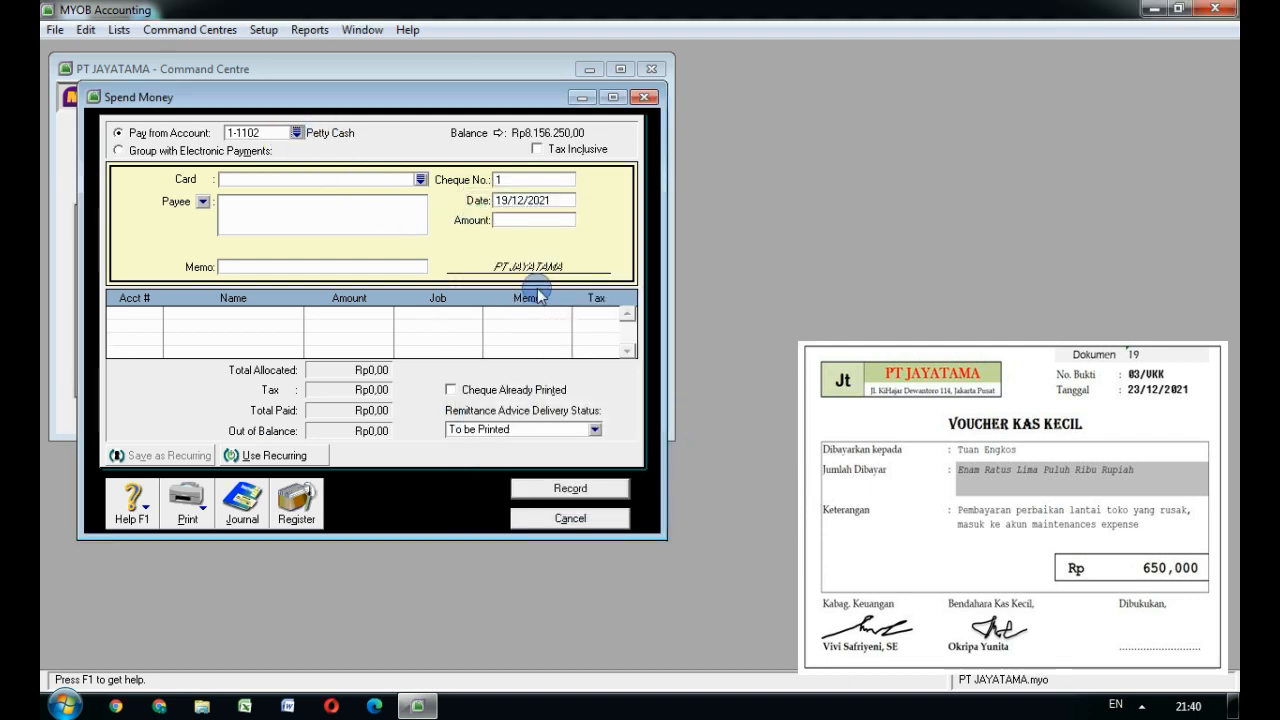
Step: Set the payment's cheque number to 03/VKK, its date to 23/12/2021 and its amount to Rp650.000
left_click(519, 185)
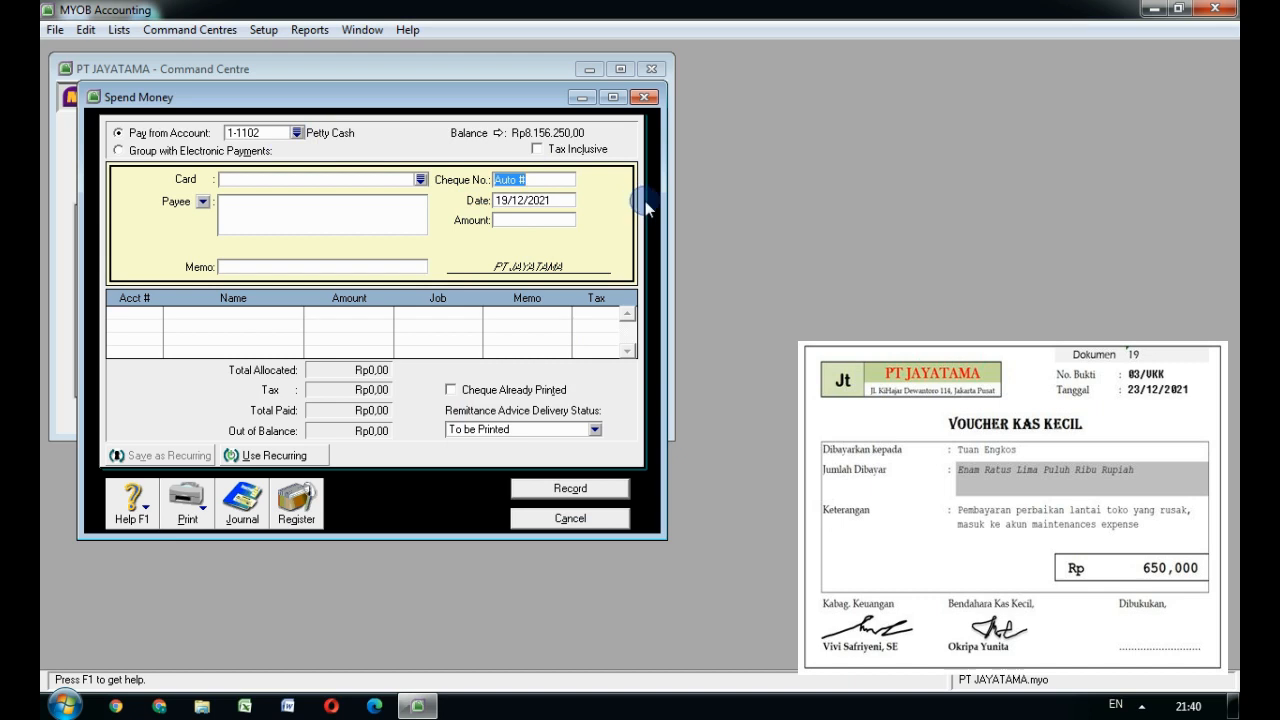
type("03/VKK")
key("Tab")
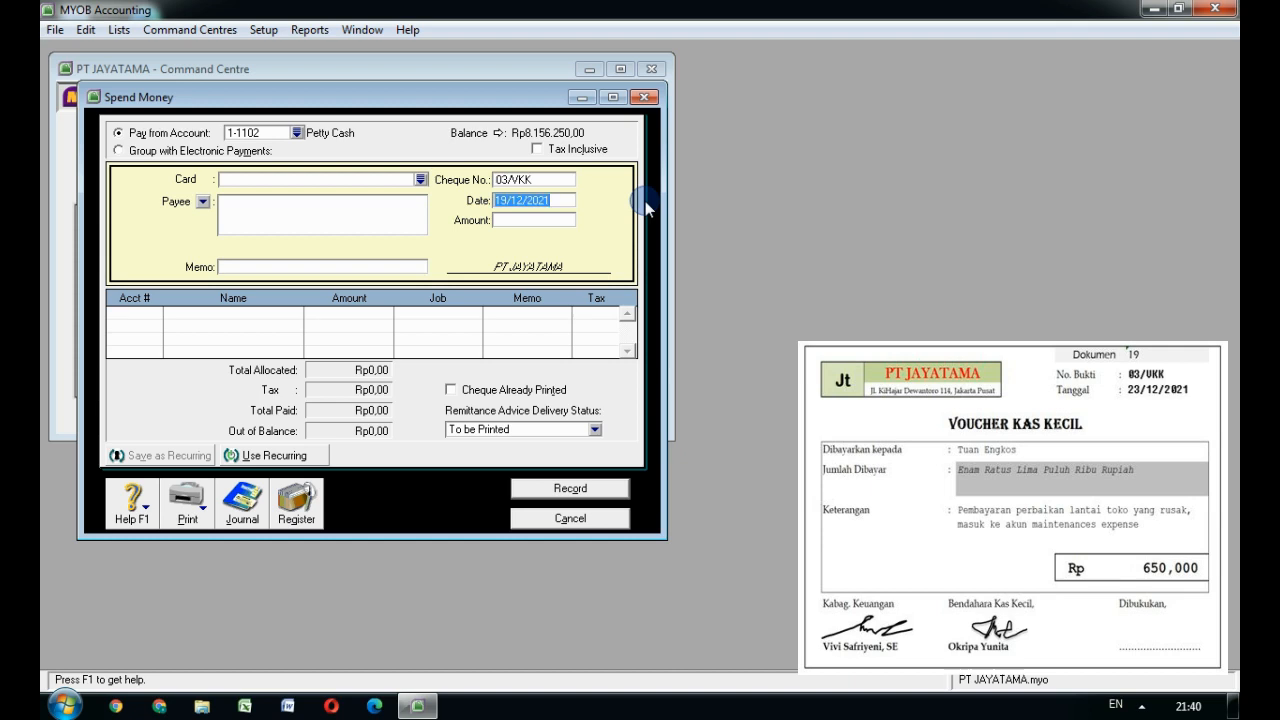
type("23/12/2021")
key("Tab")
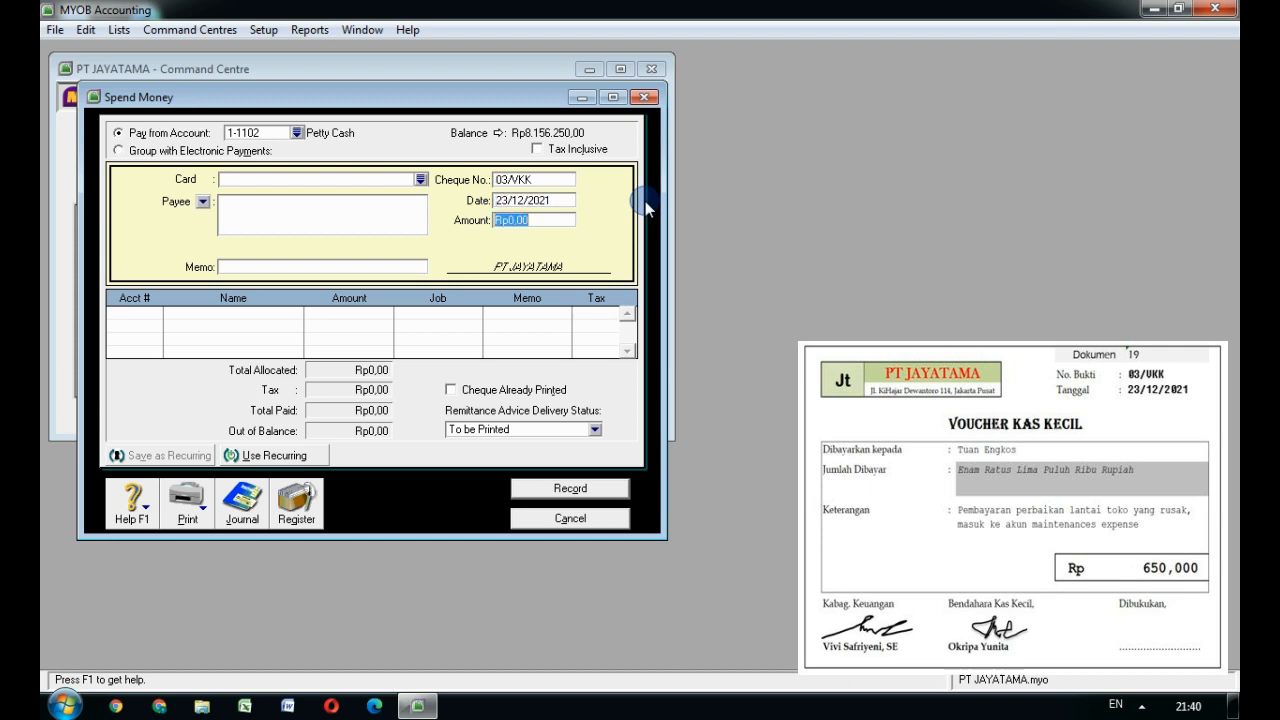
type("650000")
key("Tab")
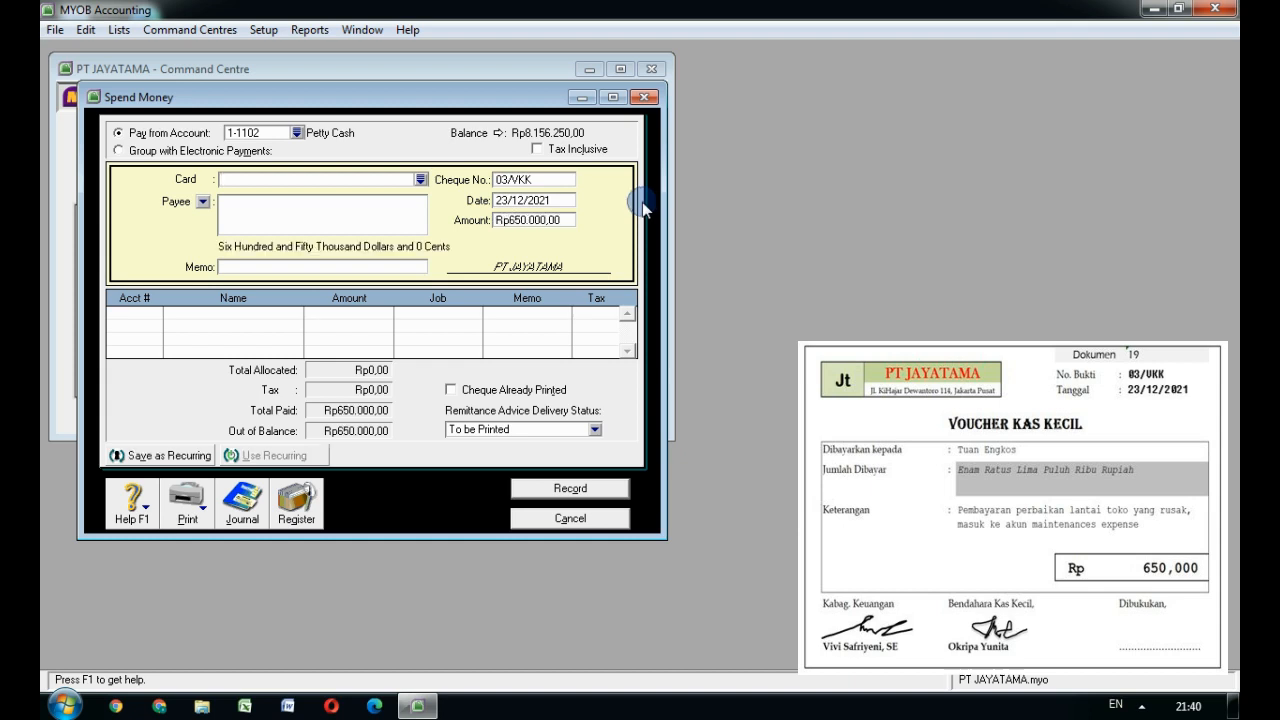
Step: Enter the payment memo "Pembayaran perbaikan lantai toko"
left_click(377, 265)
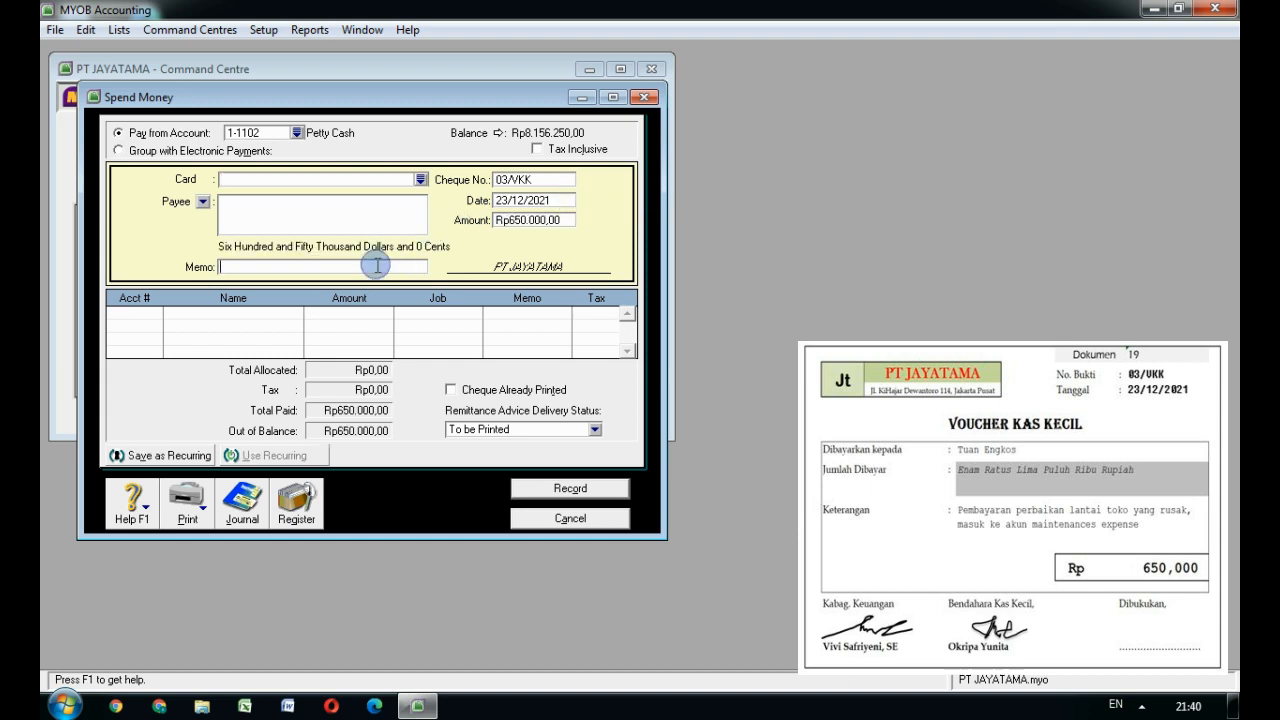
type("Pembayaran perbaikanlanta")
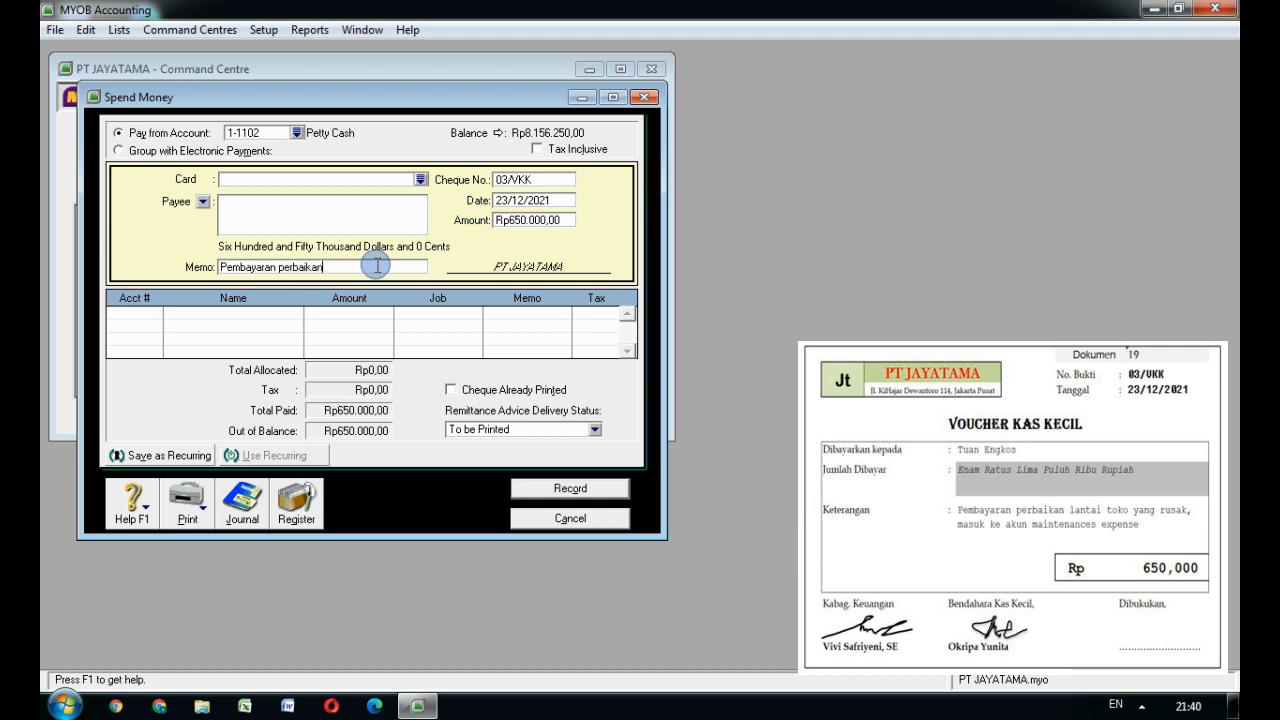
key("BackSpace")
key("BackSpace")
key("BackSpace")
key("BackSpace")
key("BackSpace")
type("lantai toko")
key("Tab")
Step: Allocate the Rp650.000 payment to account 6-1105 Maintenance Expense
type("6-")
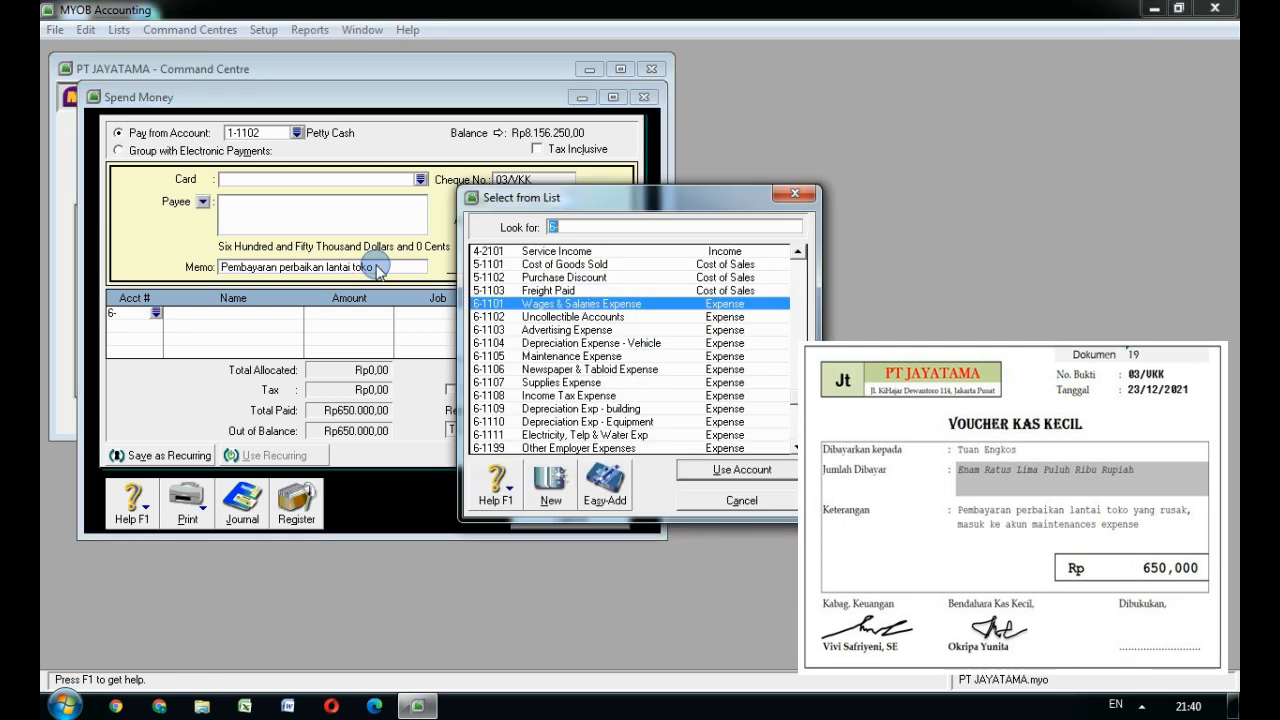
type("6-1105")
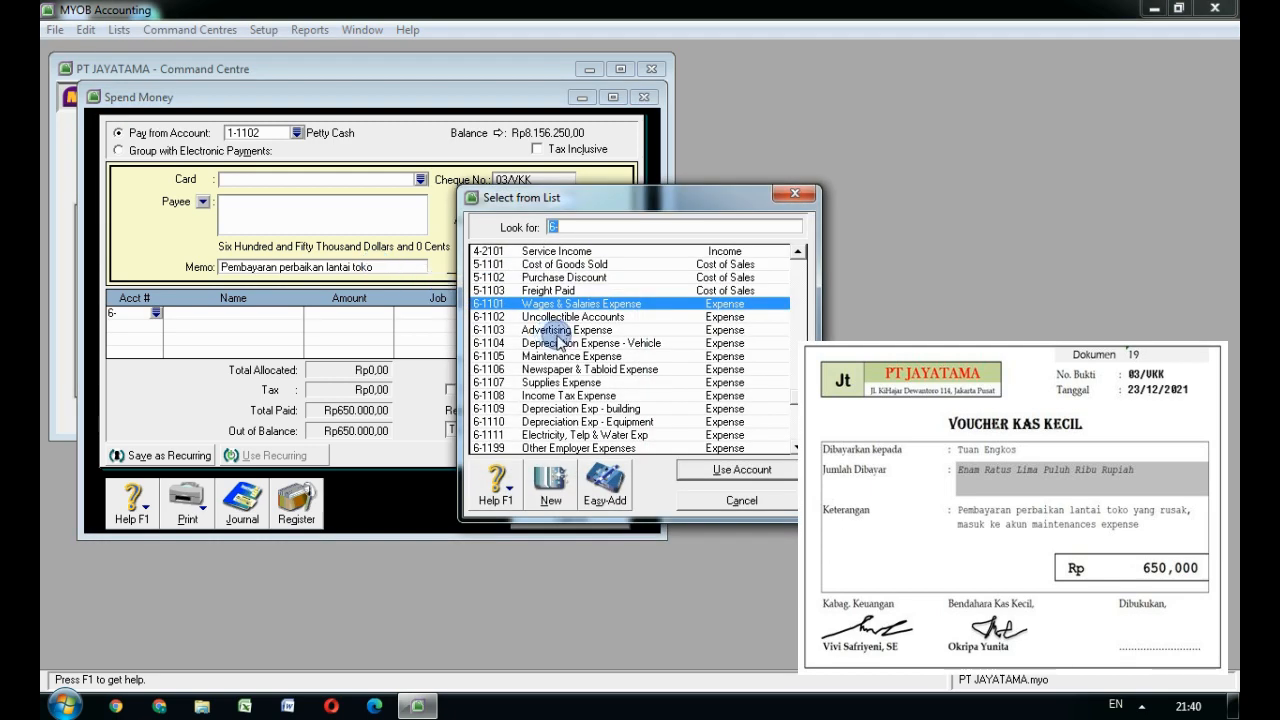
left_click(694, 465)
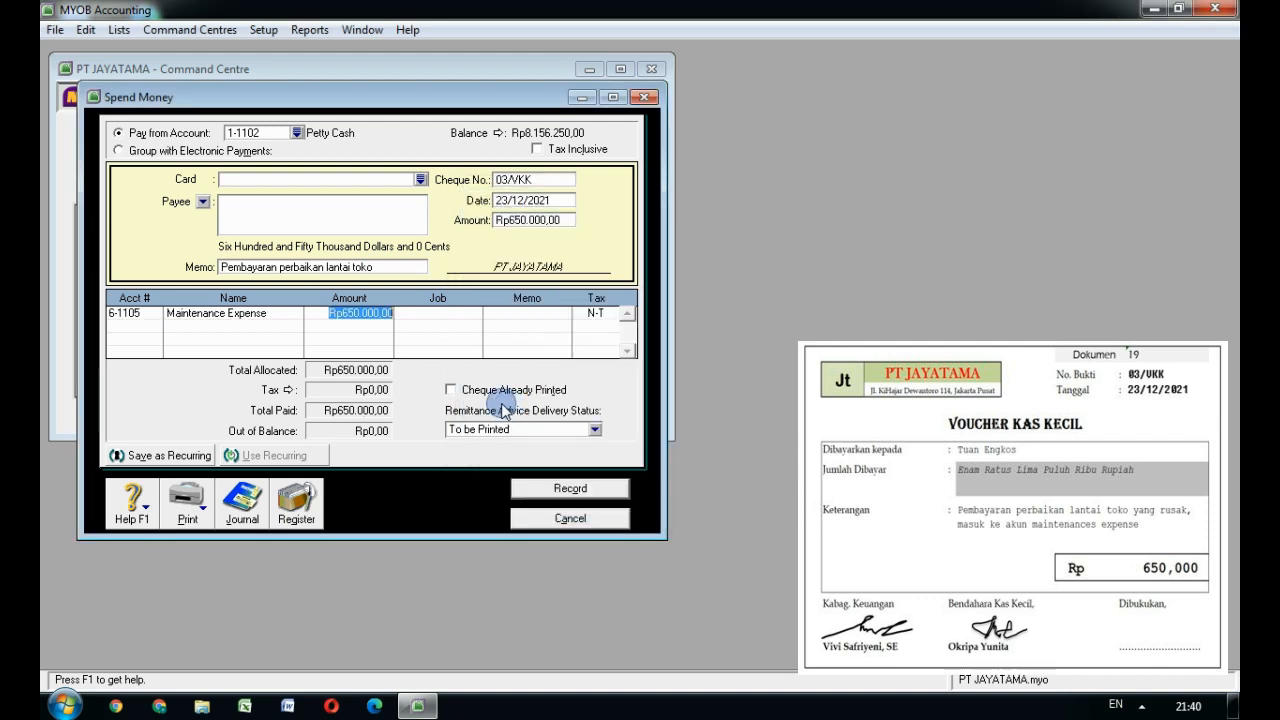
Step: Record the 03/VKK petty cash payment and close the Spend Money entry
key("Tab")
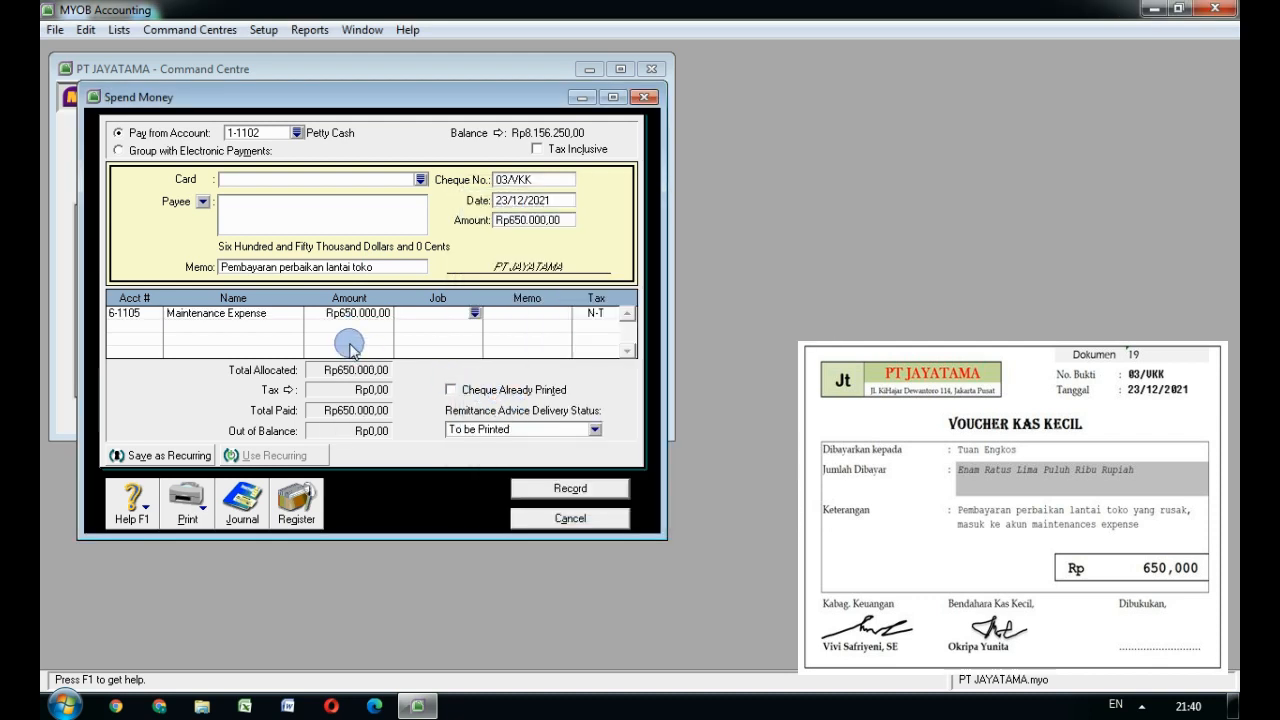
left_click(600, 490)
left_click(585, 521)
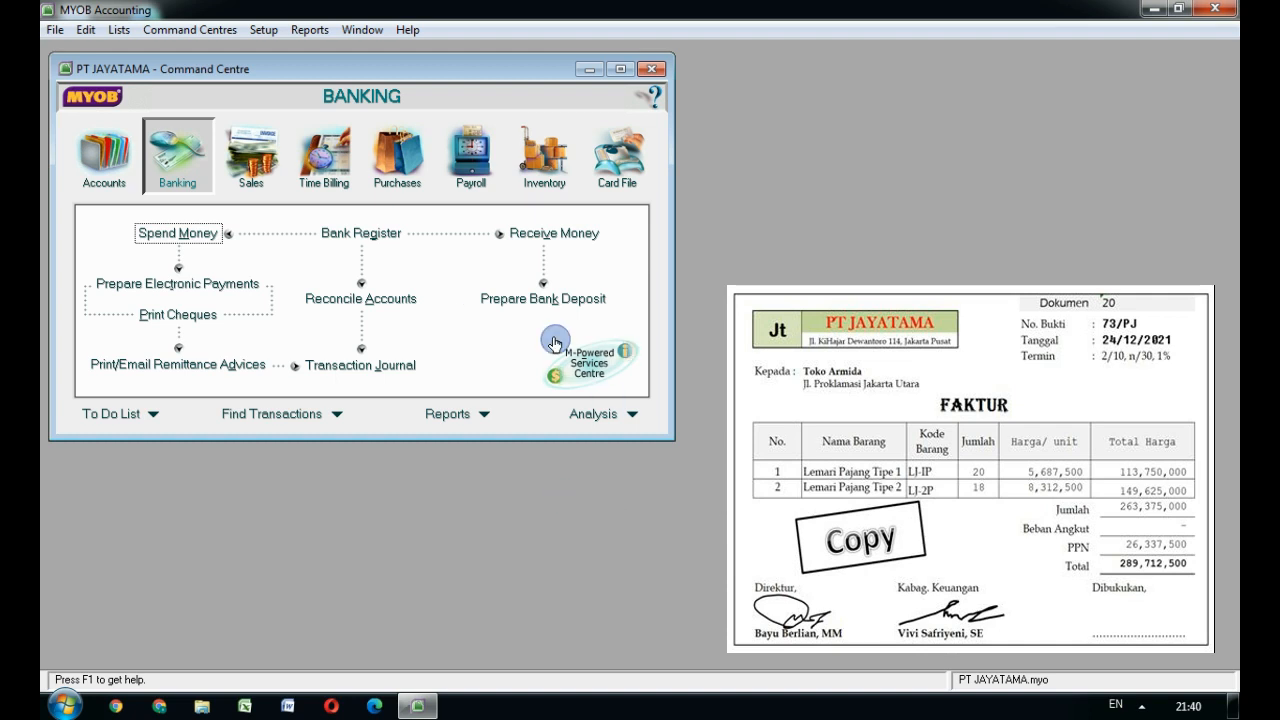
Step: Start a new sales invoice from the Sales centre for customer Toko ARMIDA
left_click(257, 170)
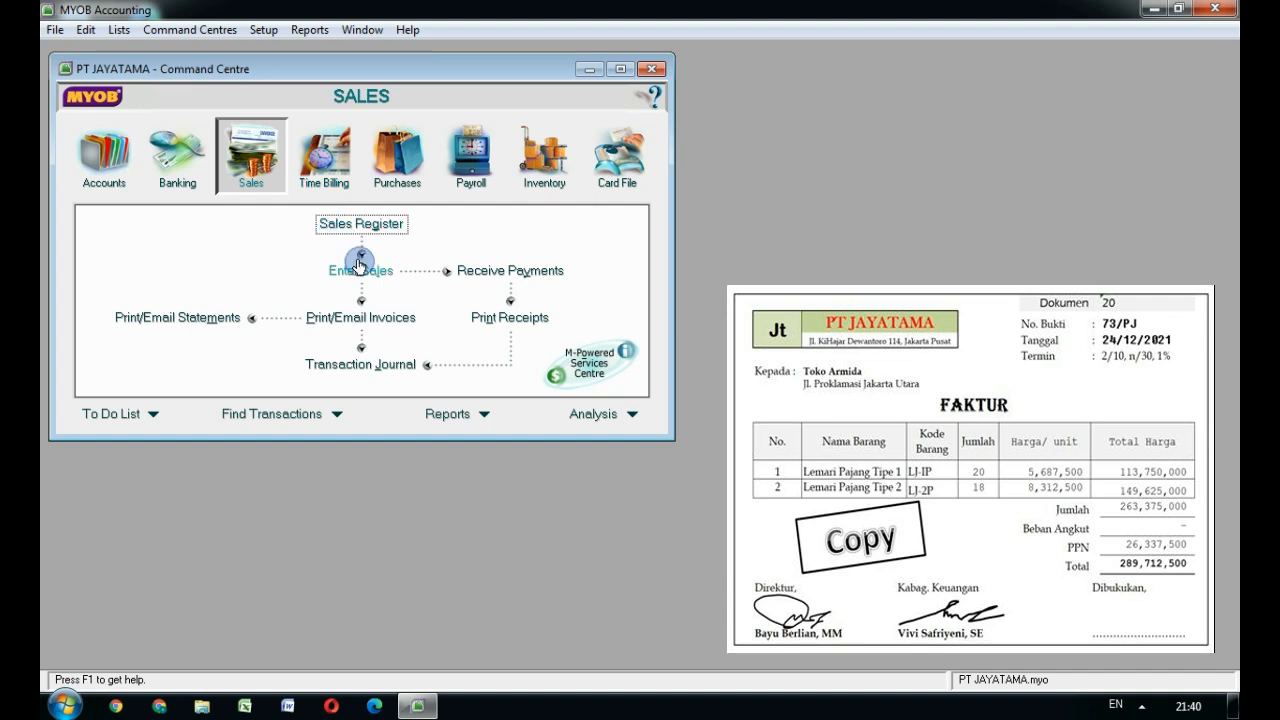
left_click(352, 264)
left_click(392, 146)
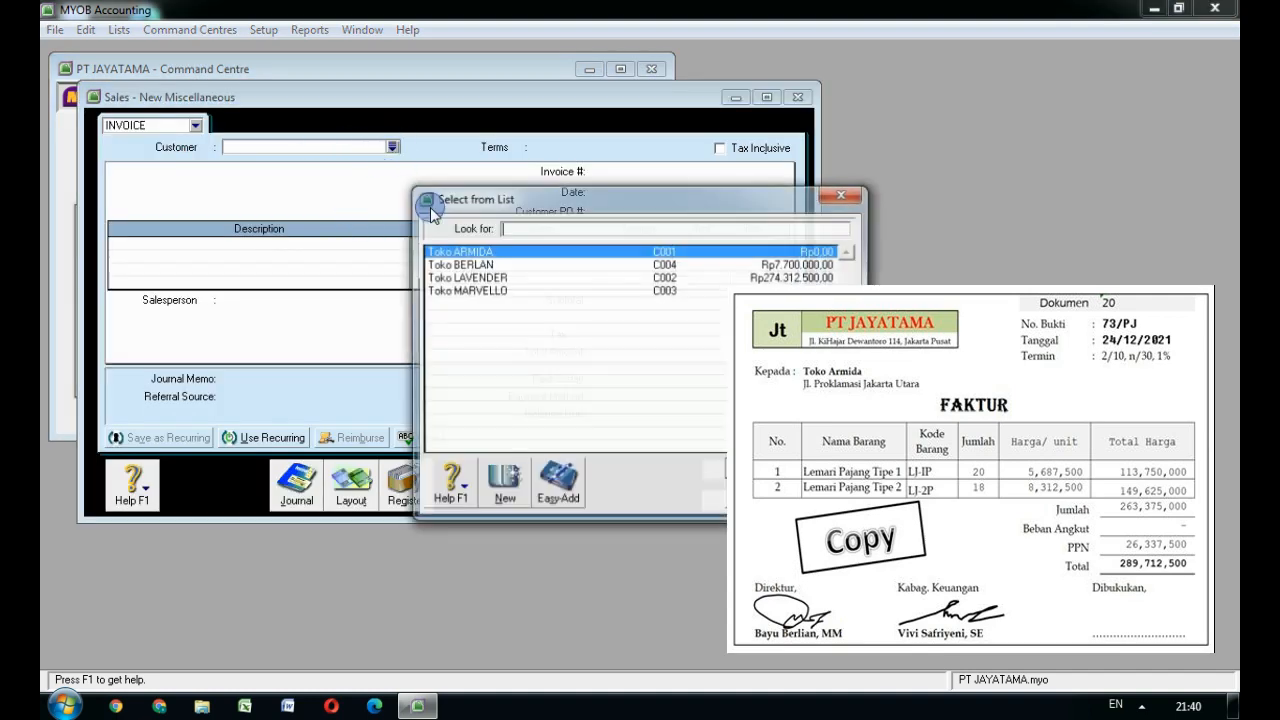
left_click(484, 252)
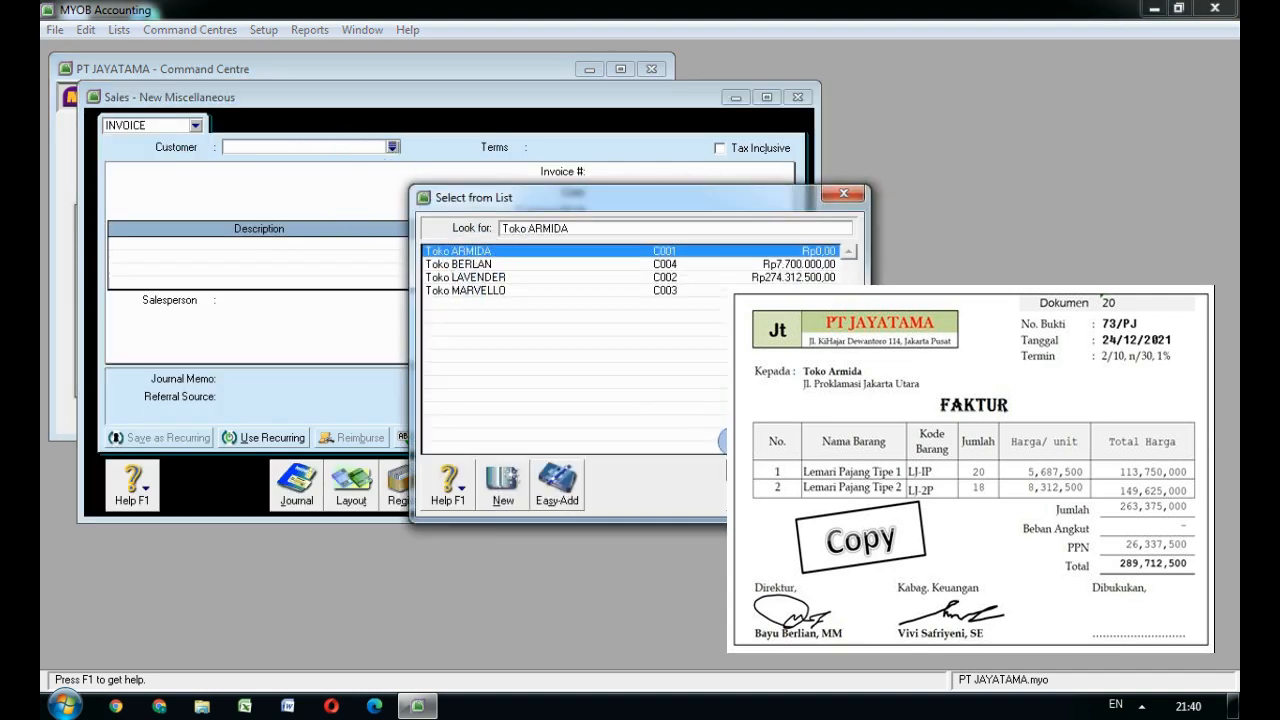
left_click(785, 471)
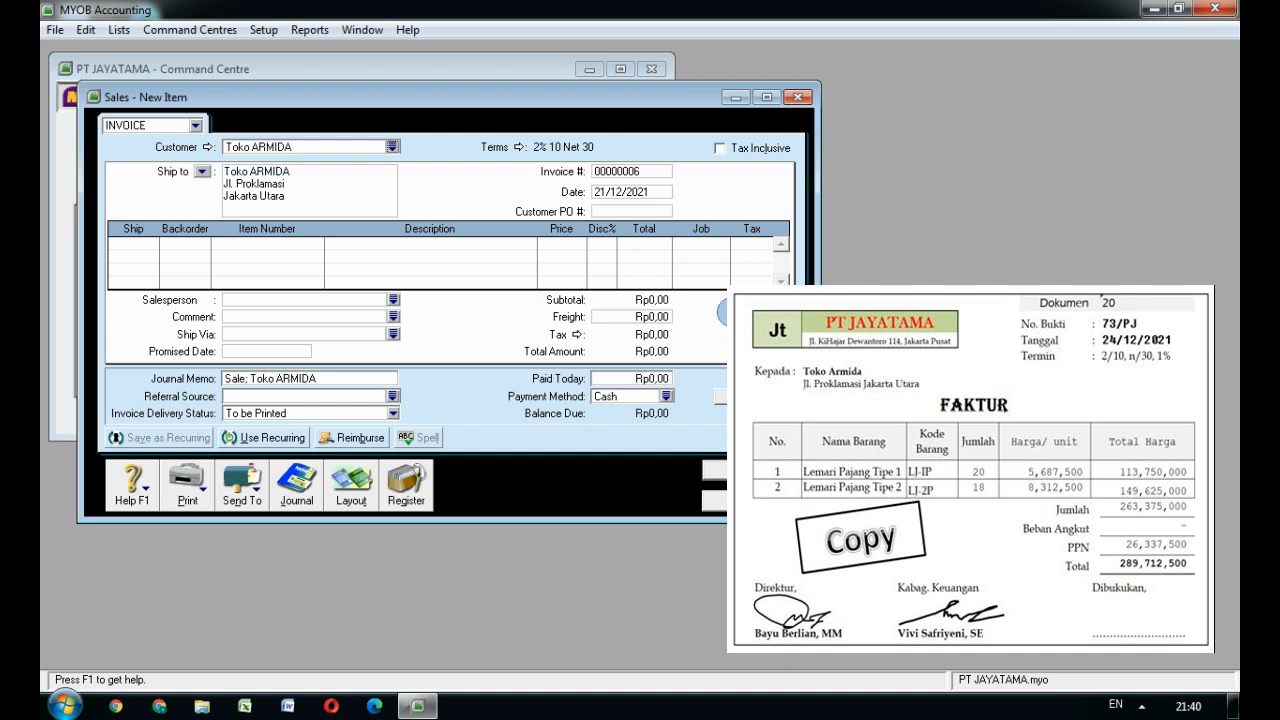
Step: Set the sales invoice's number to 73/PJ and its date to 24/12/2021
left_click(627, 173)
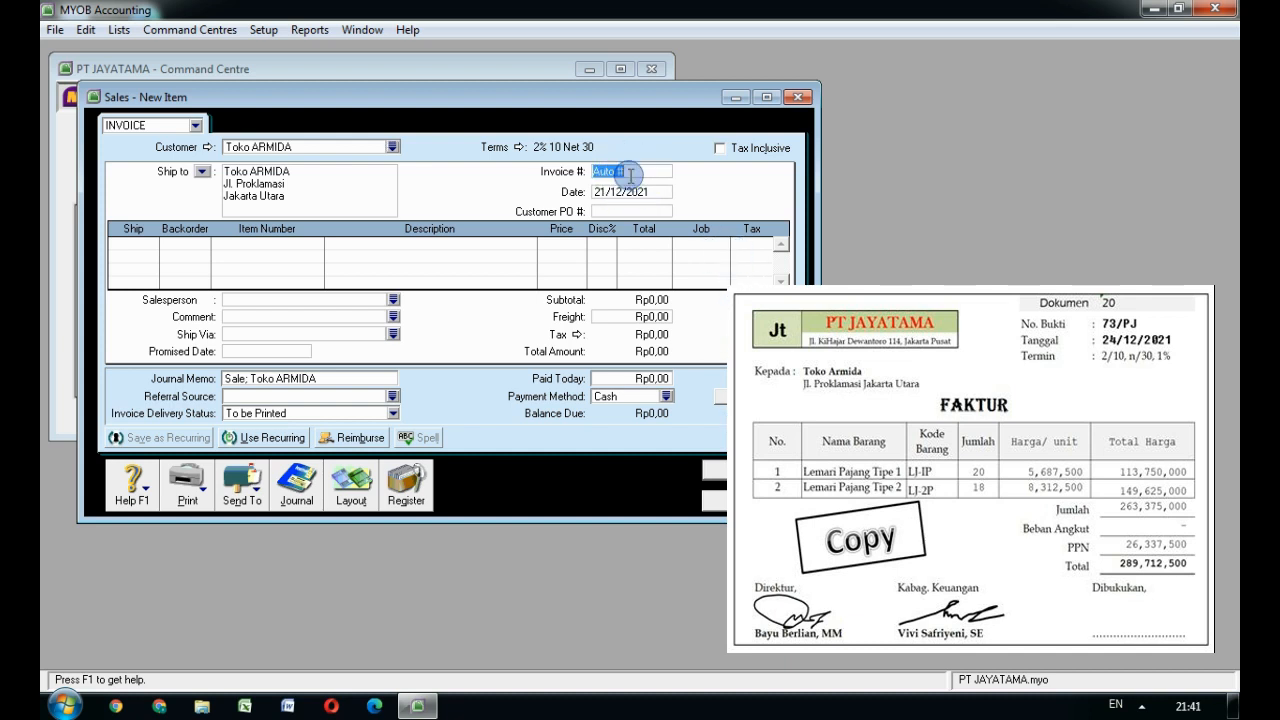
type("73/")
type("PJ")
type("24/12/")
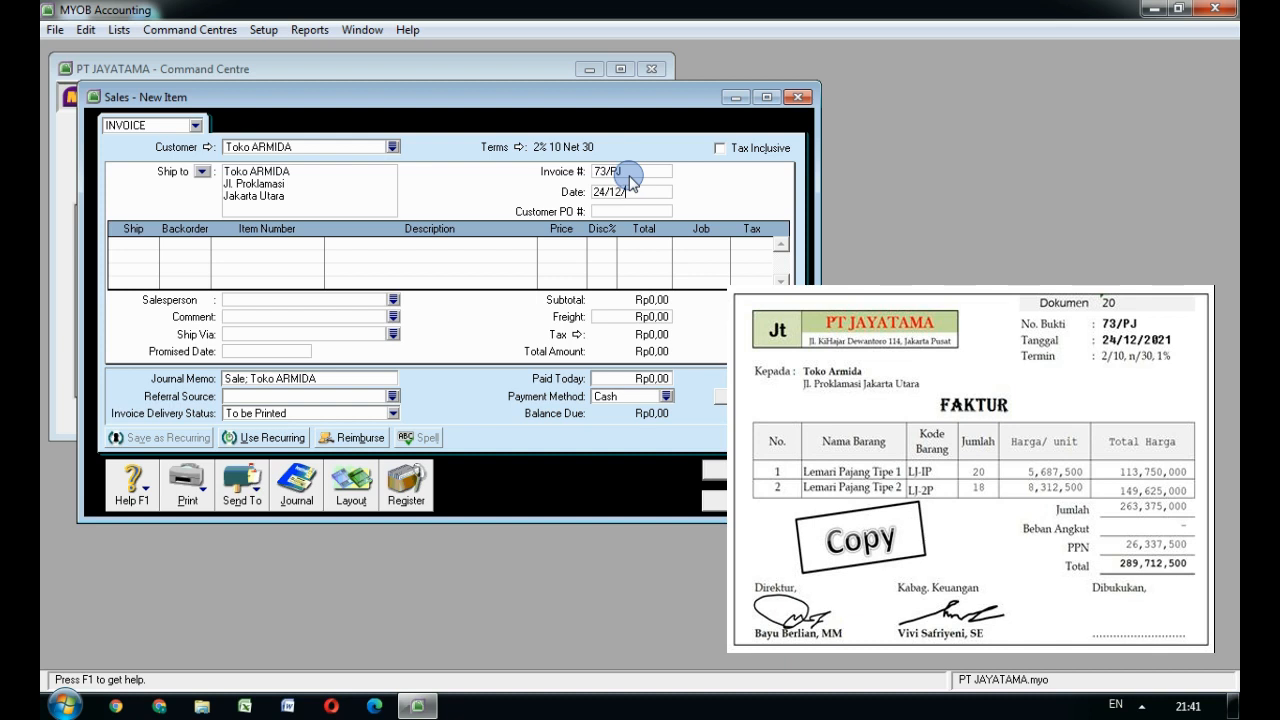
type("2021")
key("Tab")
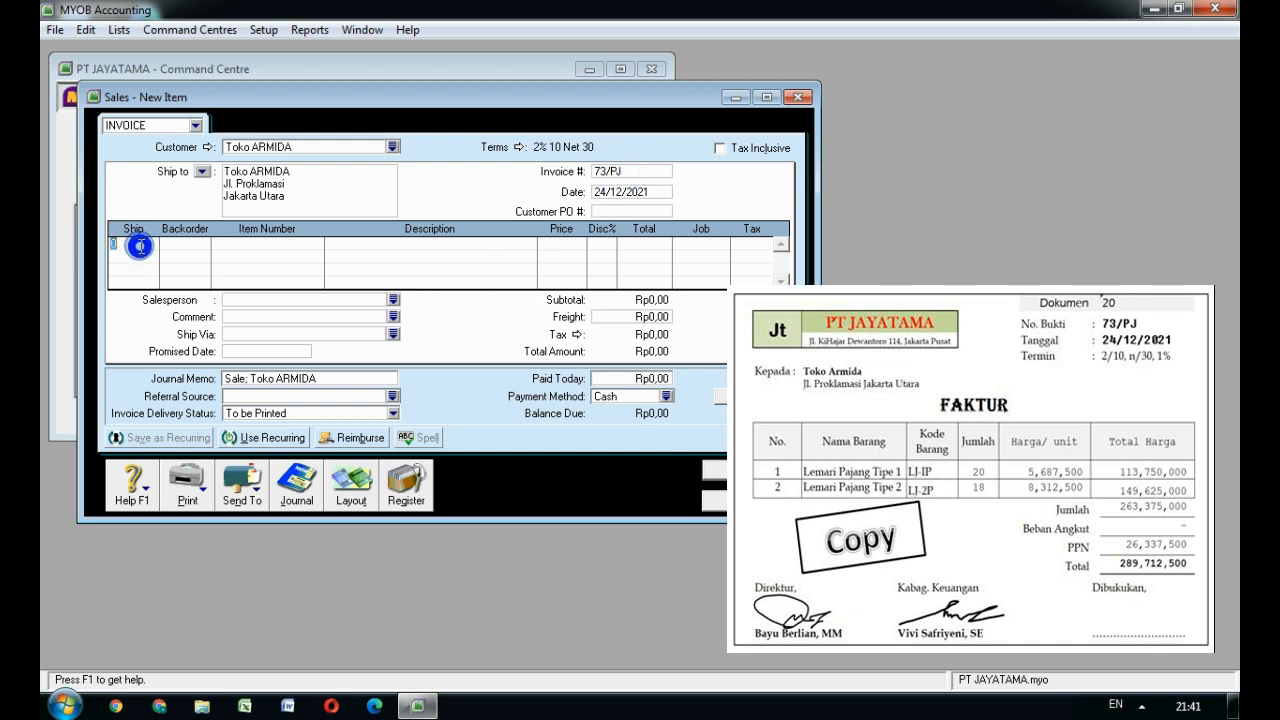
Step: Add an invoice line for 20 units of item LJ-1P, Lemari Pajang Tipe 1, at a price of Rp5.687.500
left_click(136, 245)
type("20")
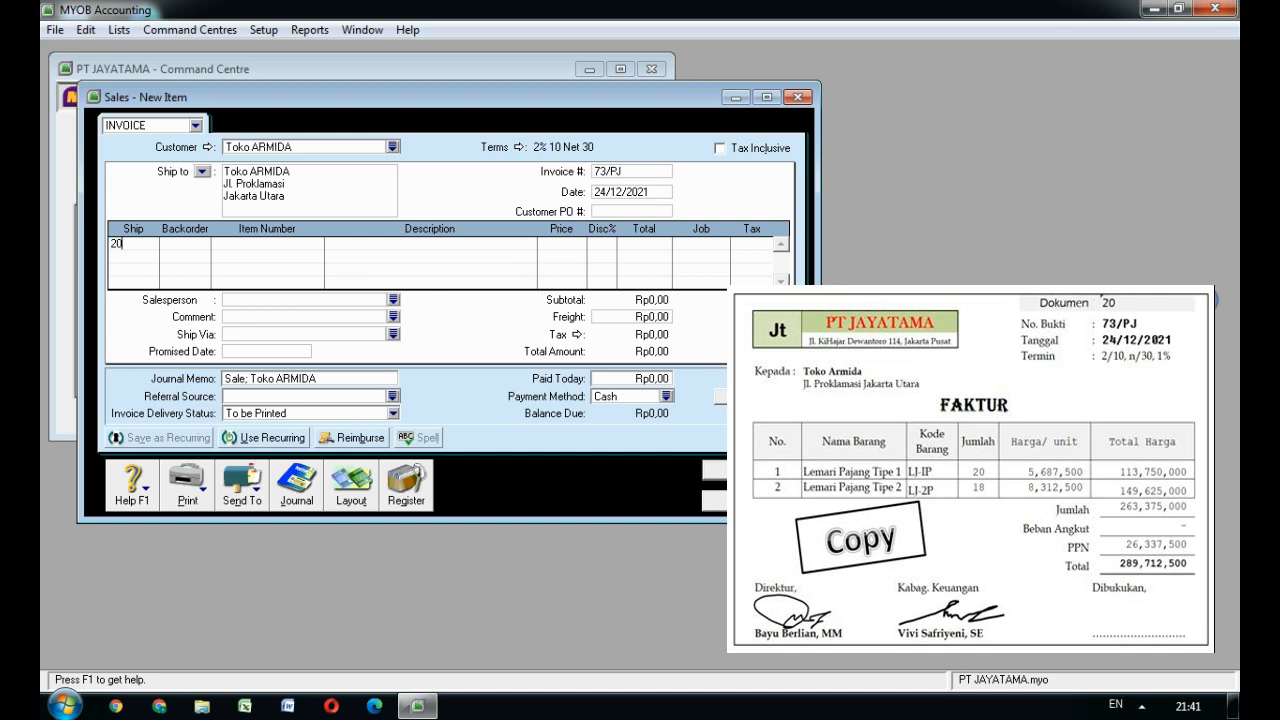
key("Tab")
key("Tab")
key("Tab")
key("Return")
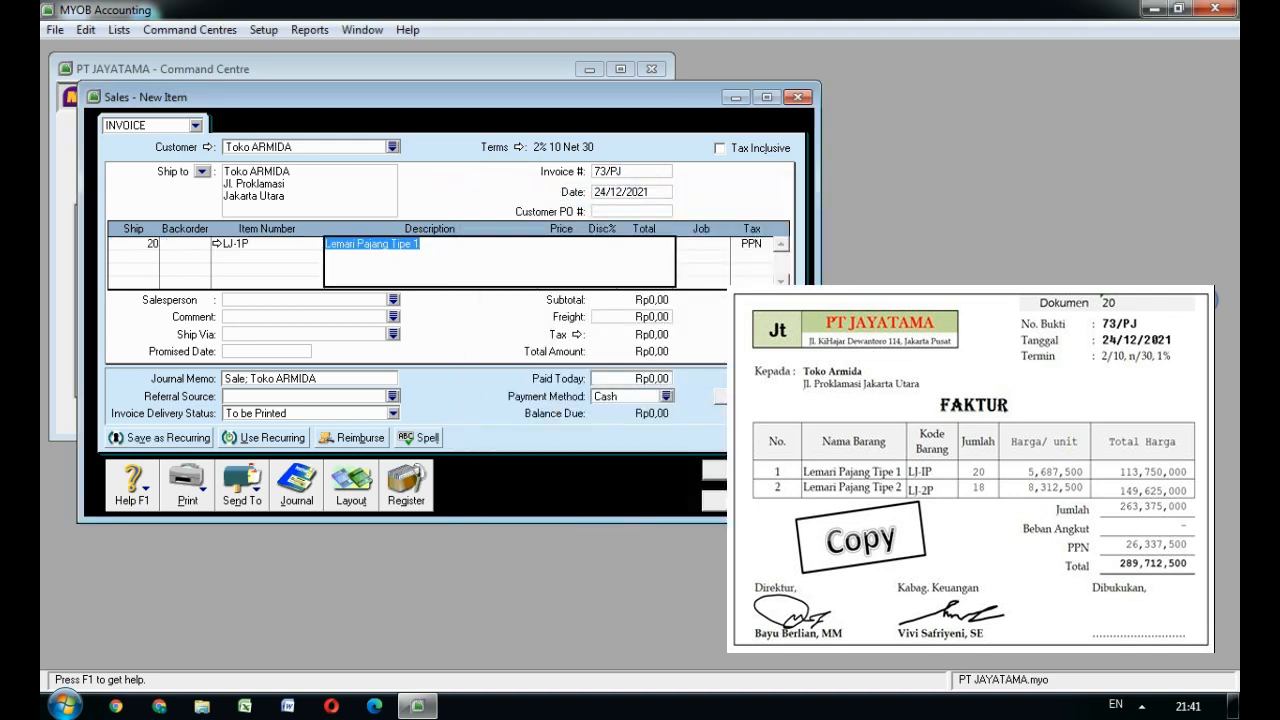
key("Tab")
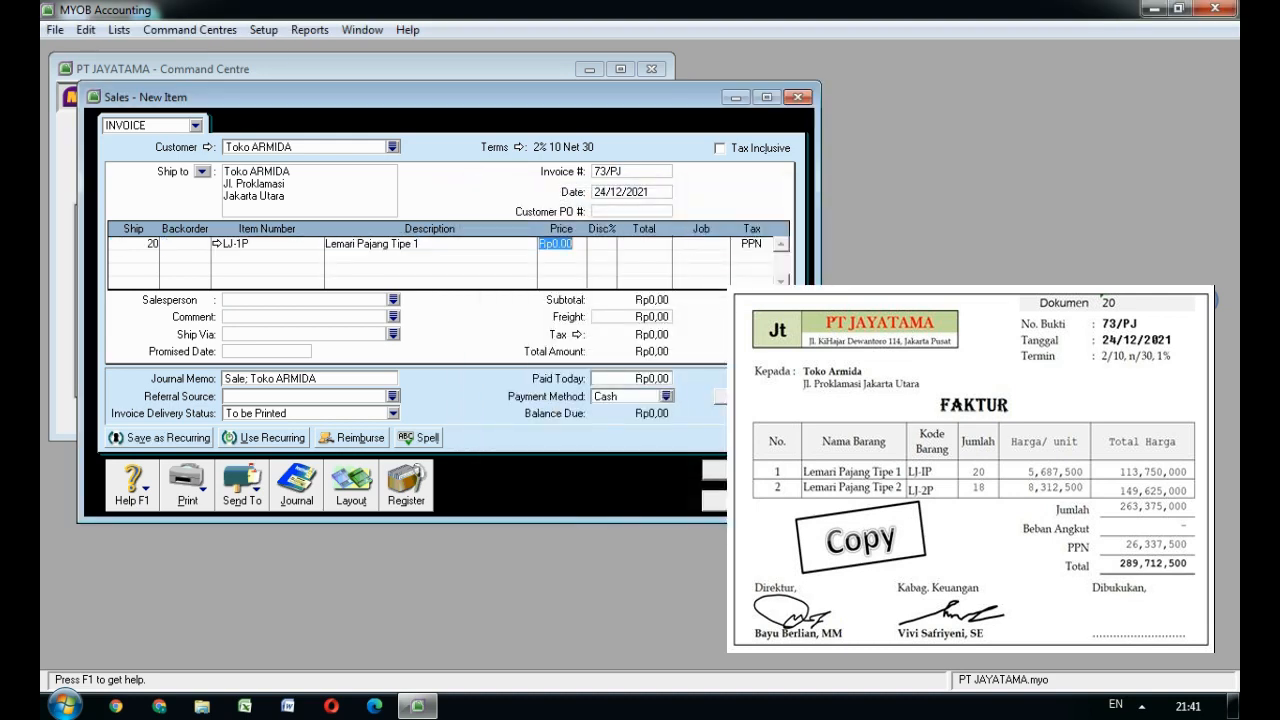
type("56875")
type("00")
key("Tab")
key("Tab")
key("Tab")
key("Tab")
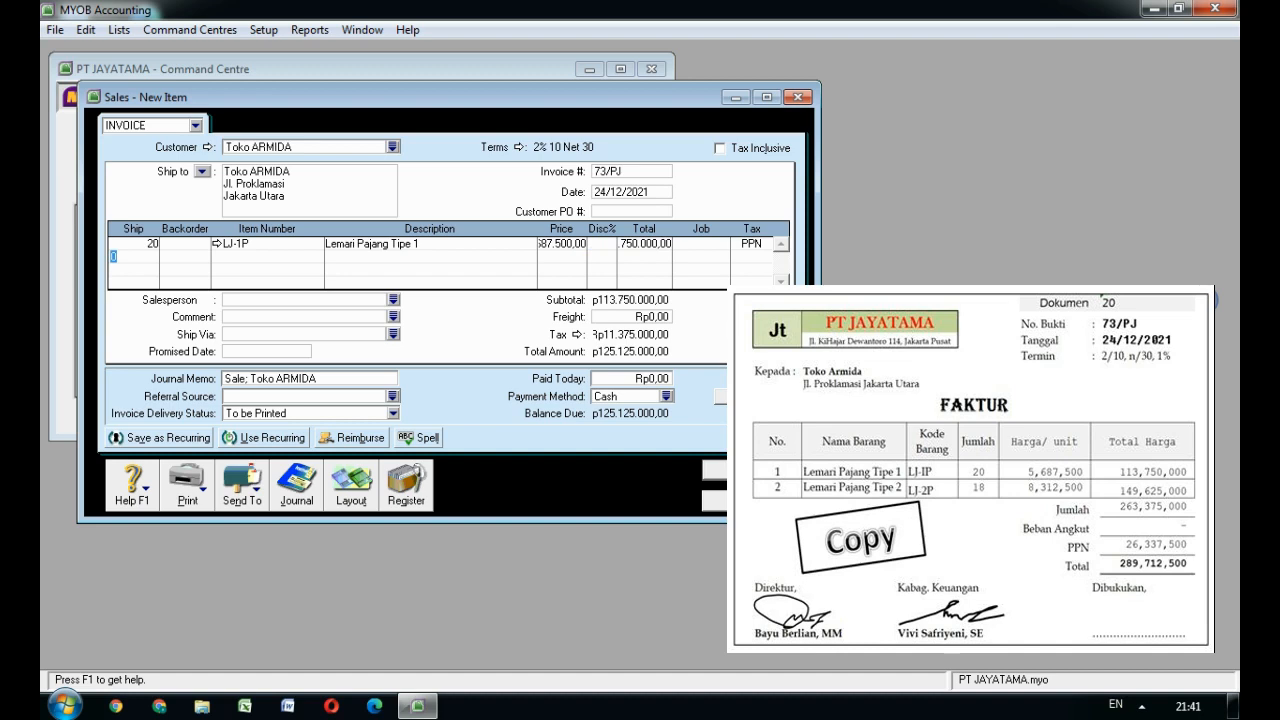
Step: Add a second invoice line for 18 units of item LJ-2P, Lemari Pajang Tipe 2, at a price of Rp8.312.500
type("18")
key("Tab")
key("Tab")
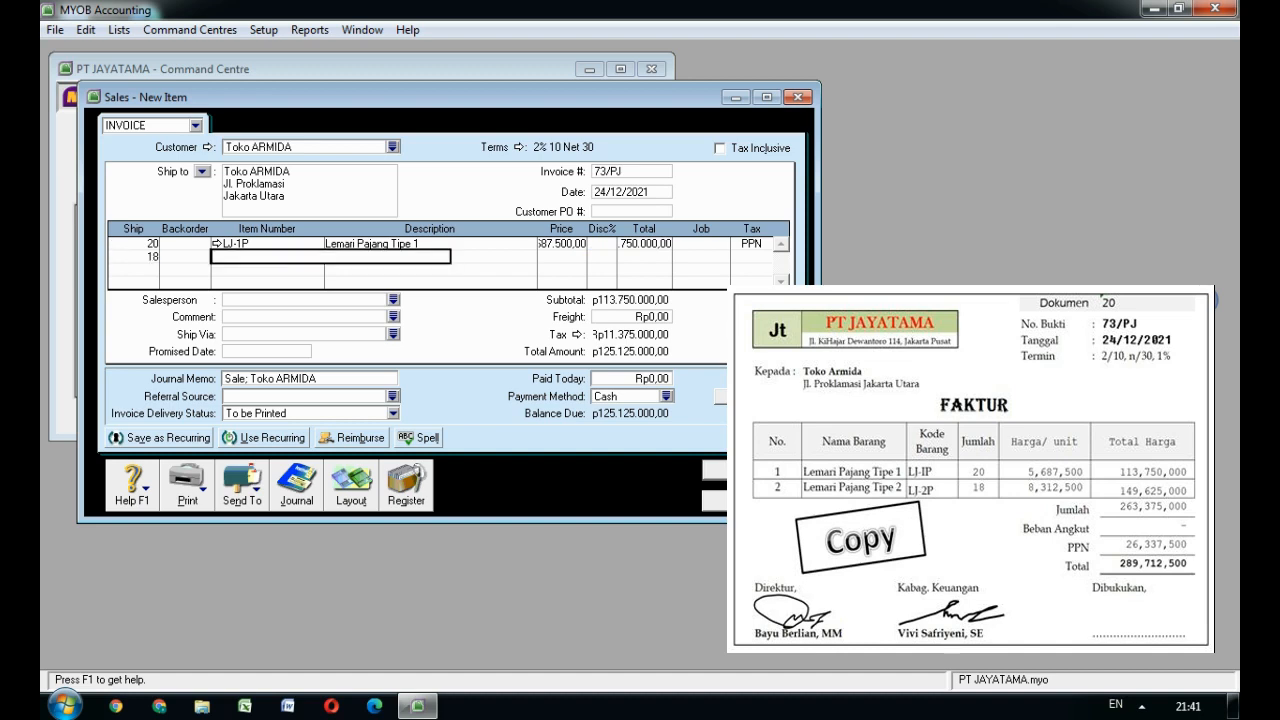
key("Tab")
key("Down")
key("Down")
key("Return")
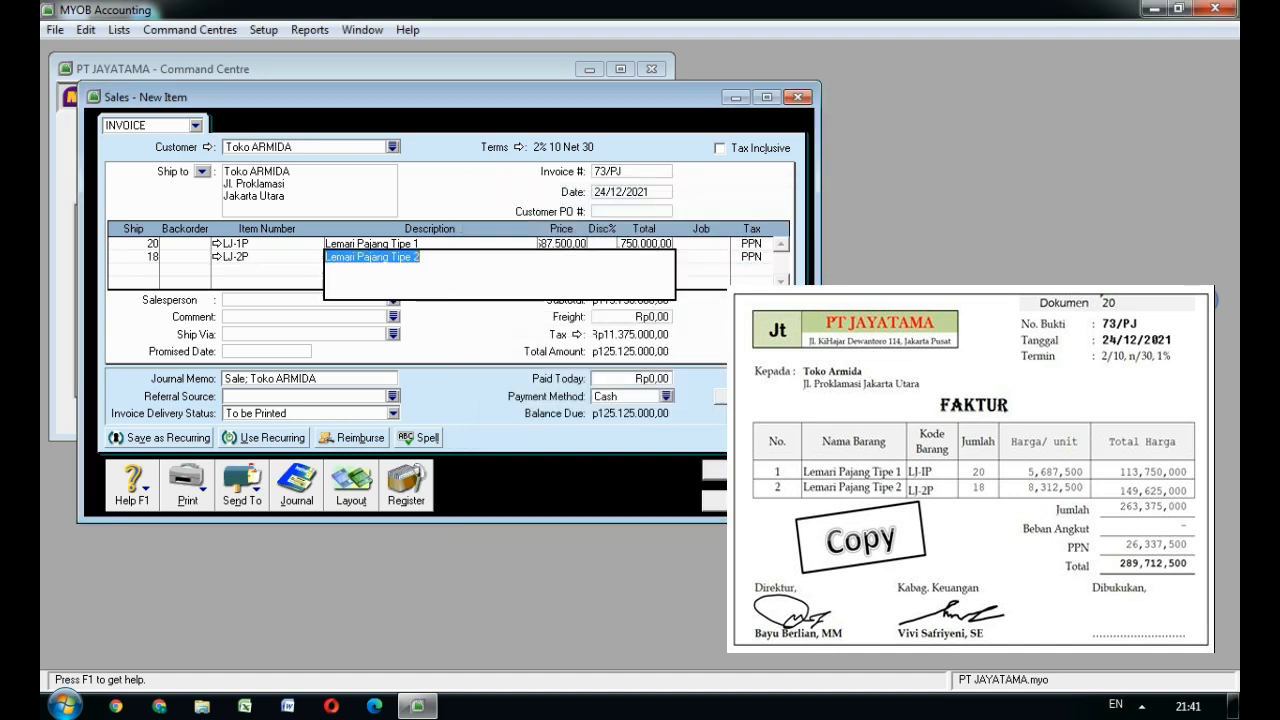
key("Tab")
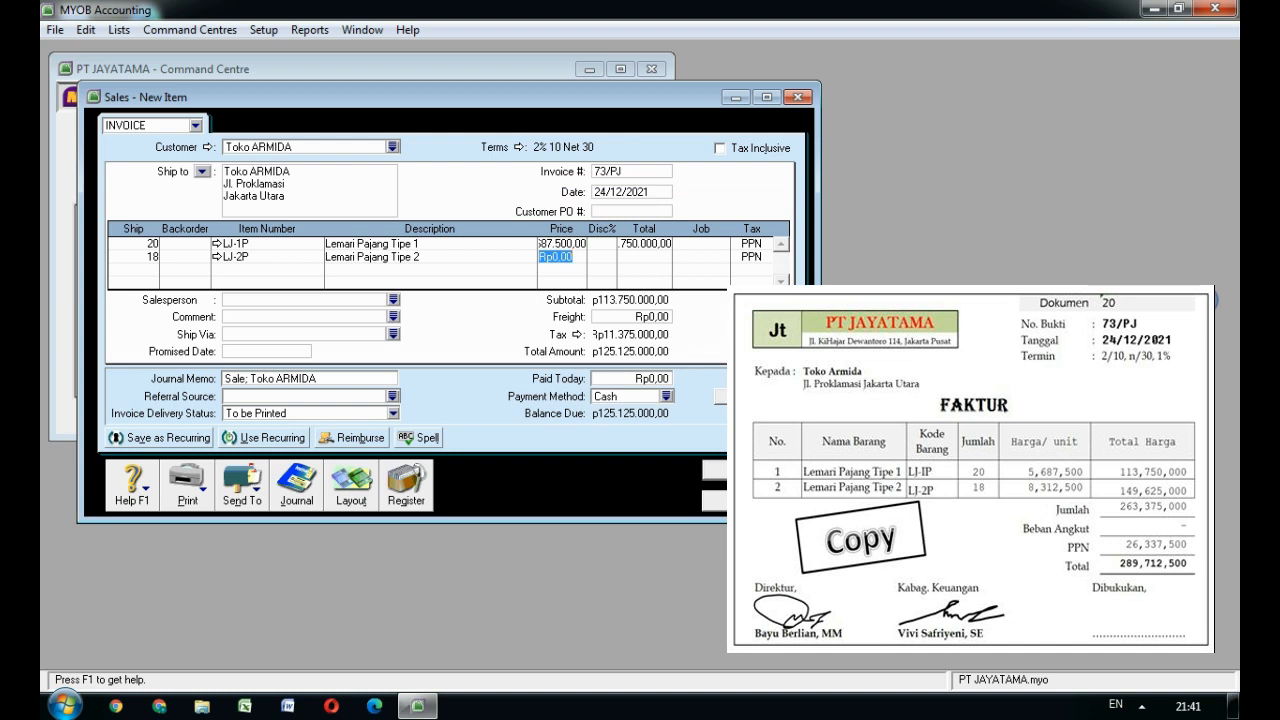
type("8312500")
key("Tab")
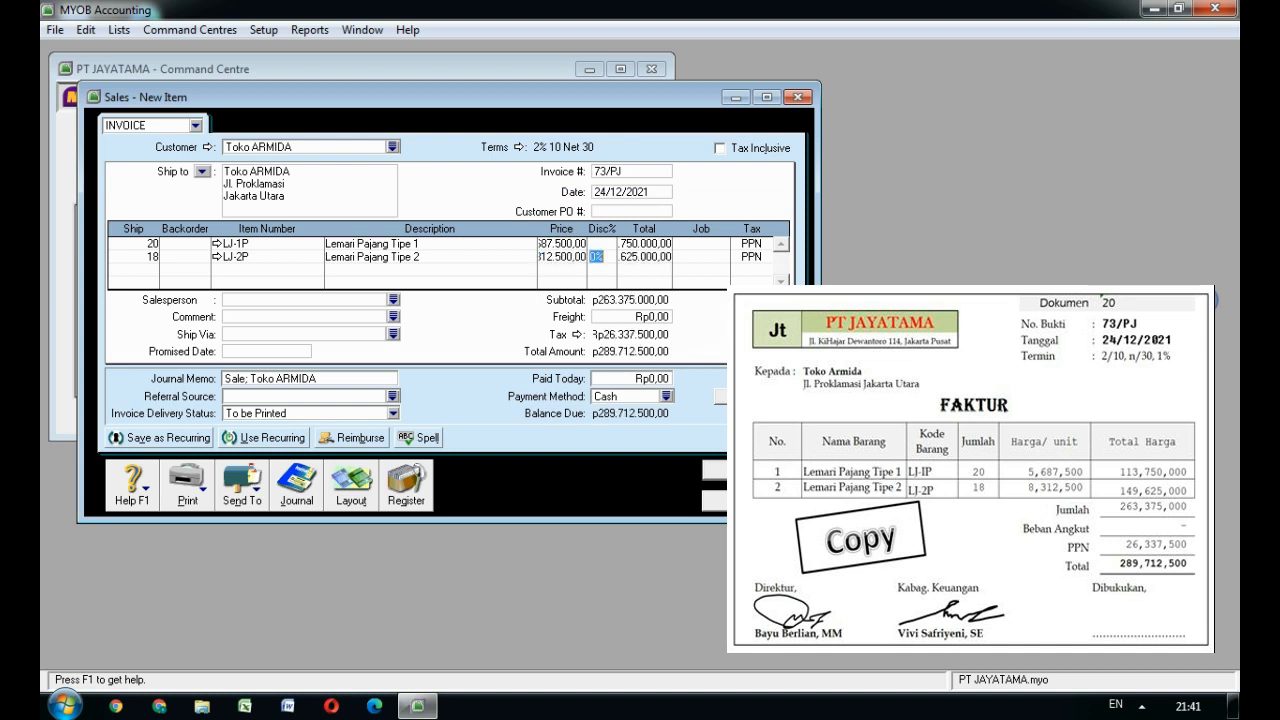
Step: Record the Toko ARMIDA invoice 73/PJ and close the sales entry
key("Tab")
key("Tab")
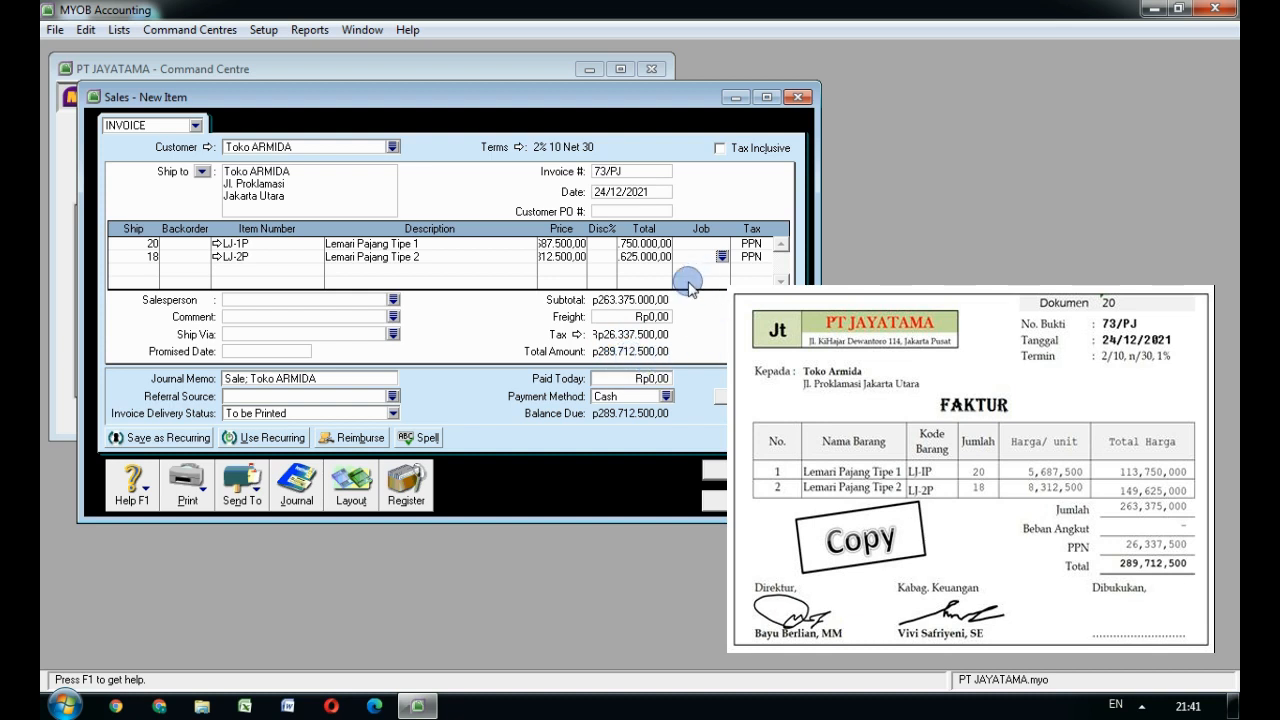
left_click(748, 467)
left_click(748, 499)
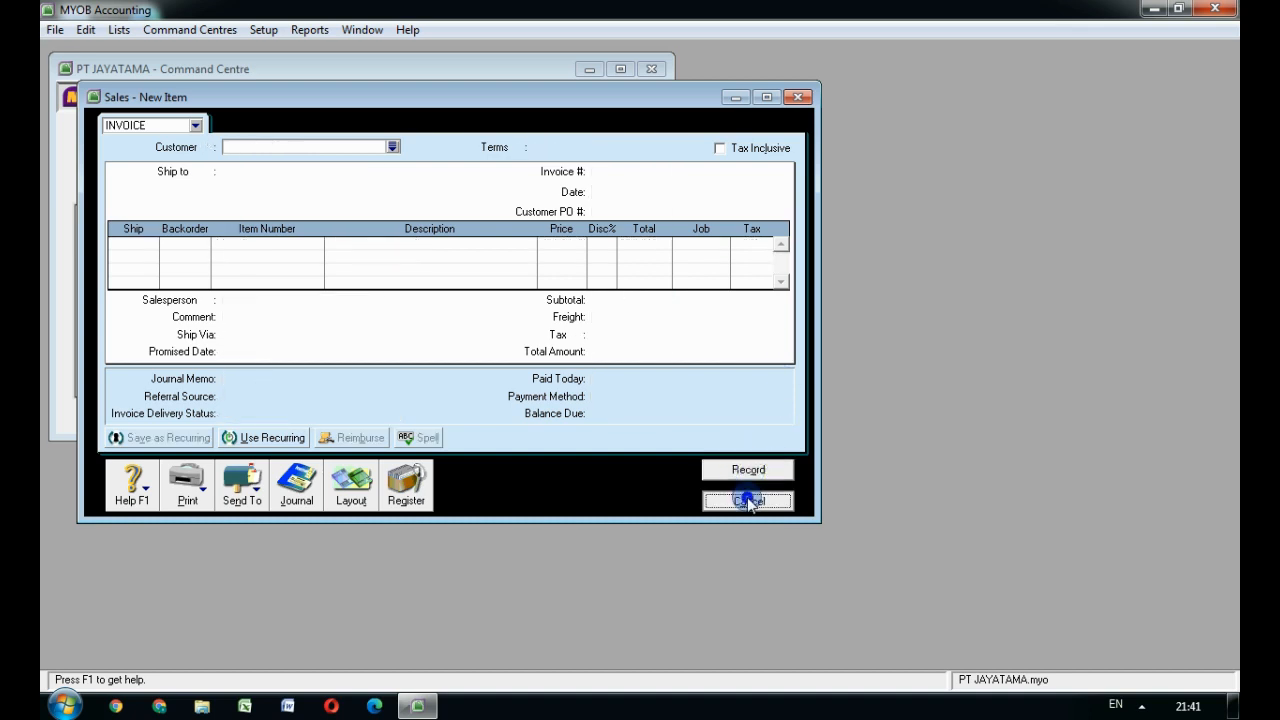
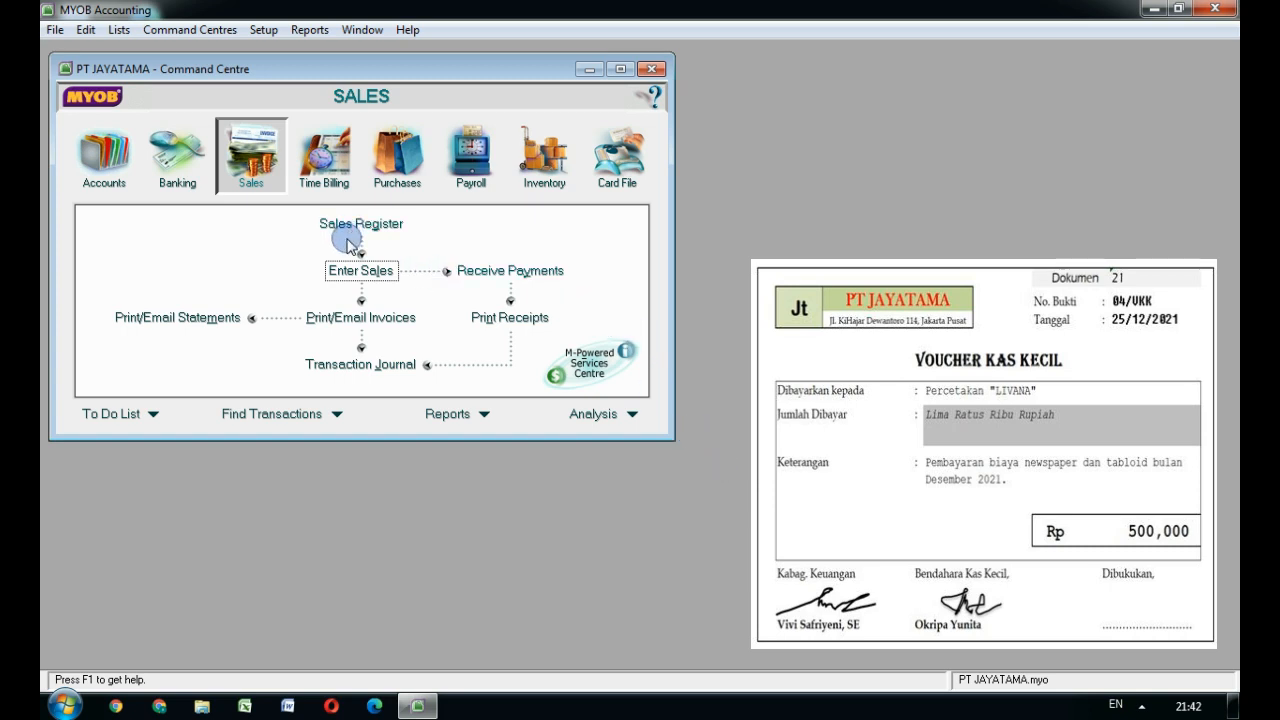
Step: Start another Spend Money entry from the Banking centre, paid from account 1-1102 Petty Cash
left_click(180, 160)
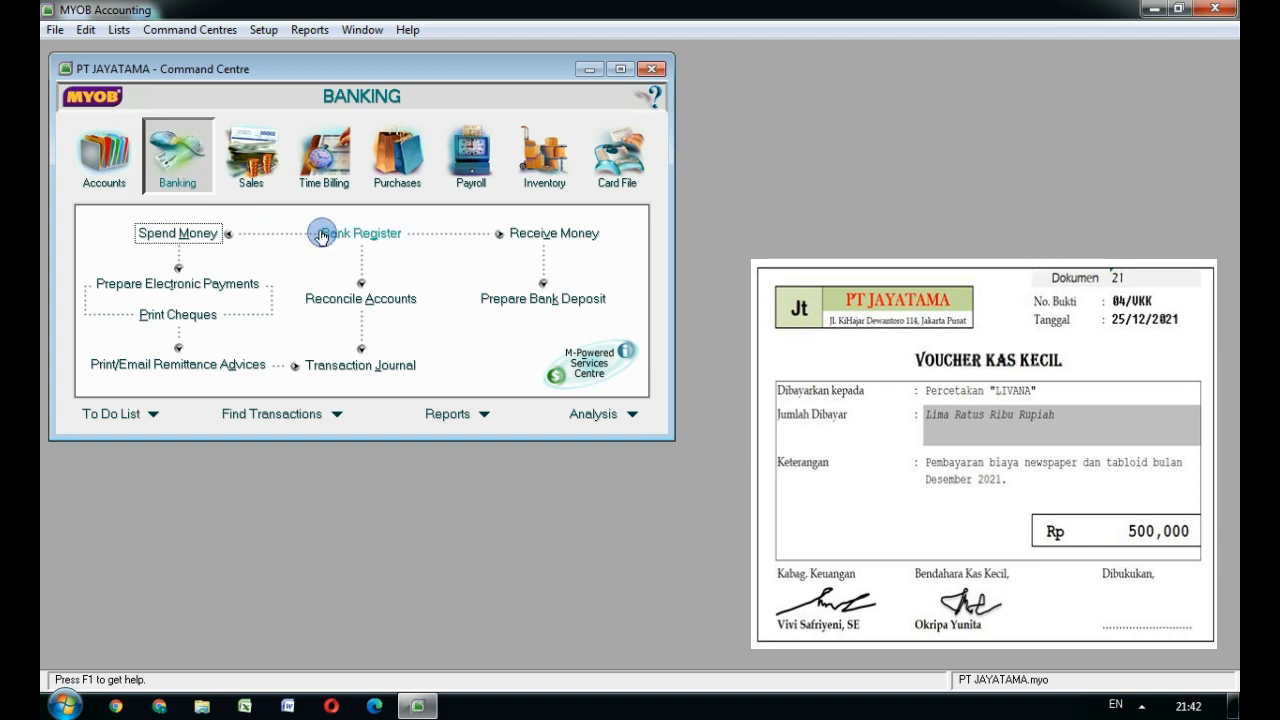
left_click(180, 233)
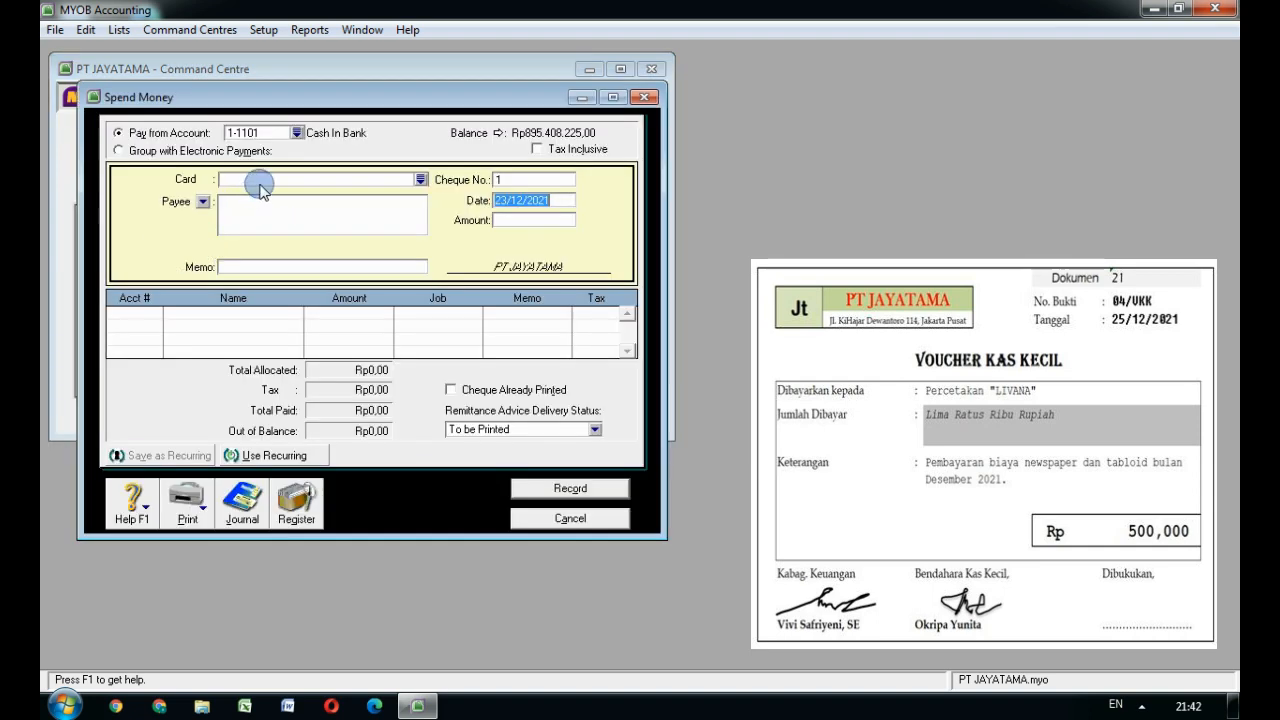
left_click(296, 132)
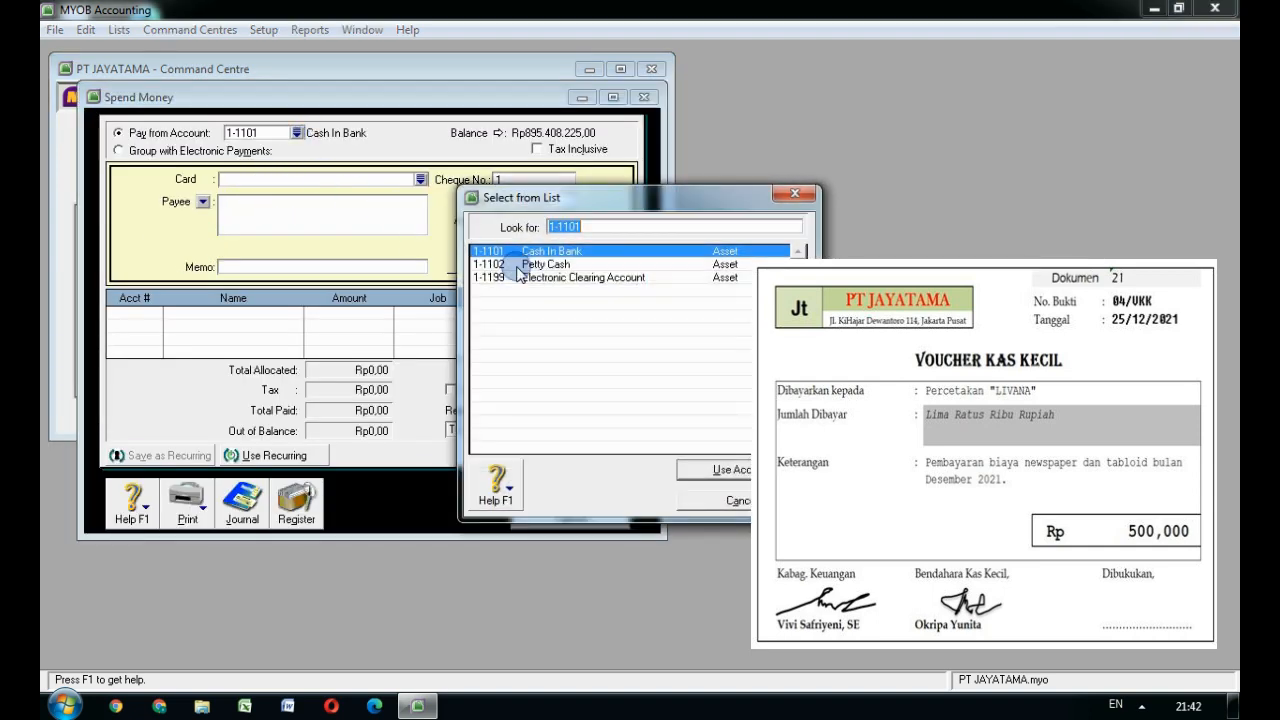
left_click(519, 266)
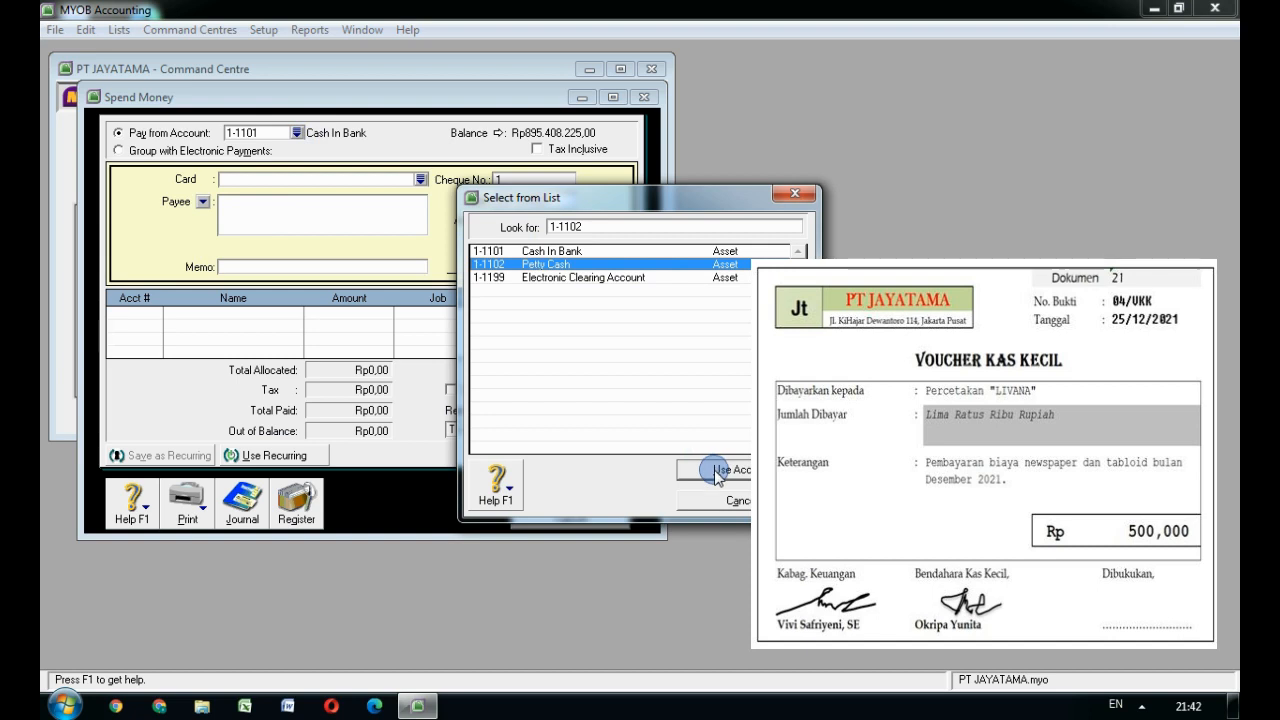
left_click(716, 472)
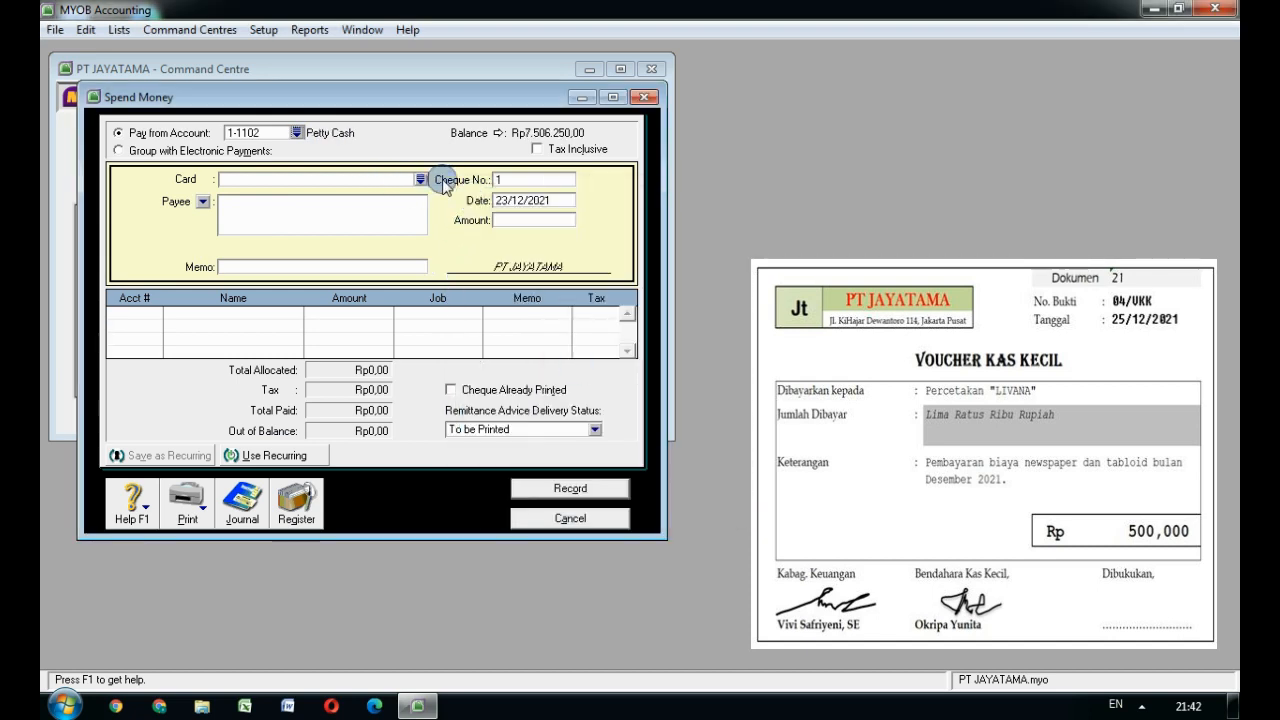
Step: Set the payment's cheque number to 04/VKK, its date to 25/12/2021 and its amount to Rp500.000
left_click(529, 179)
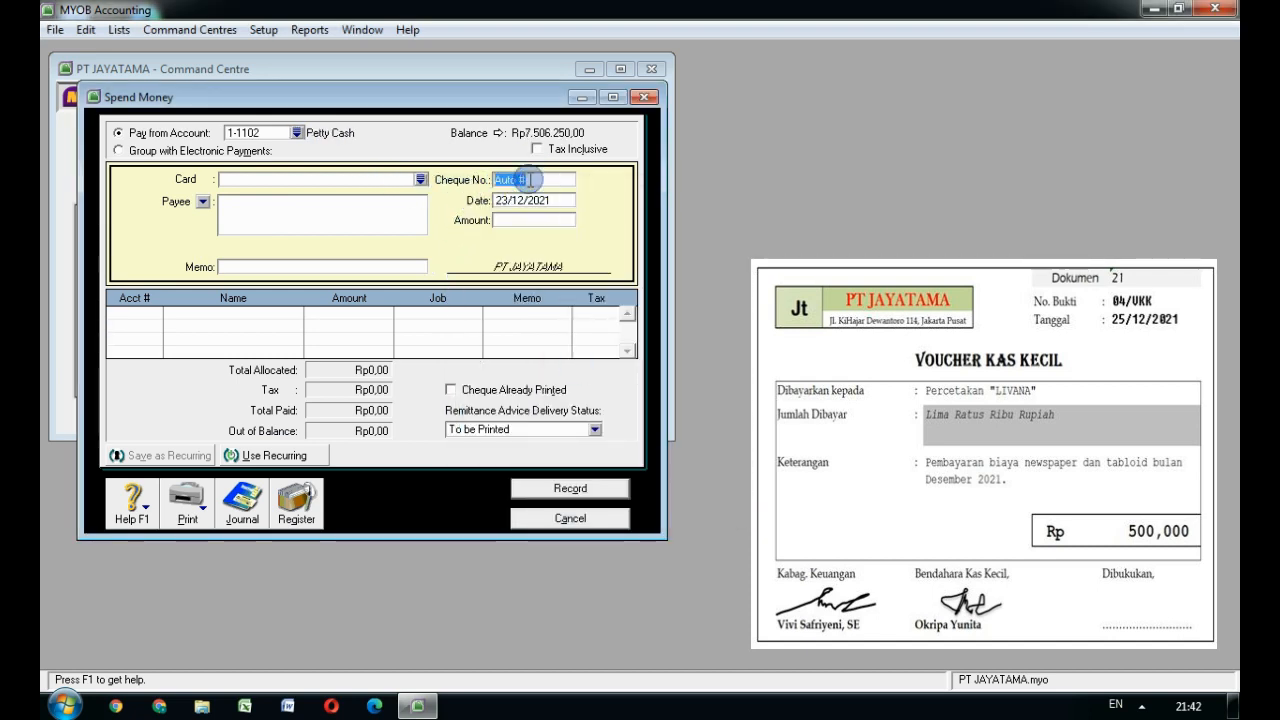
type("04/UKK")
key("Tab")
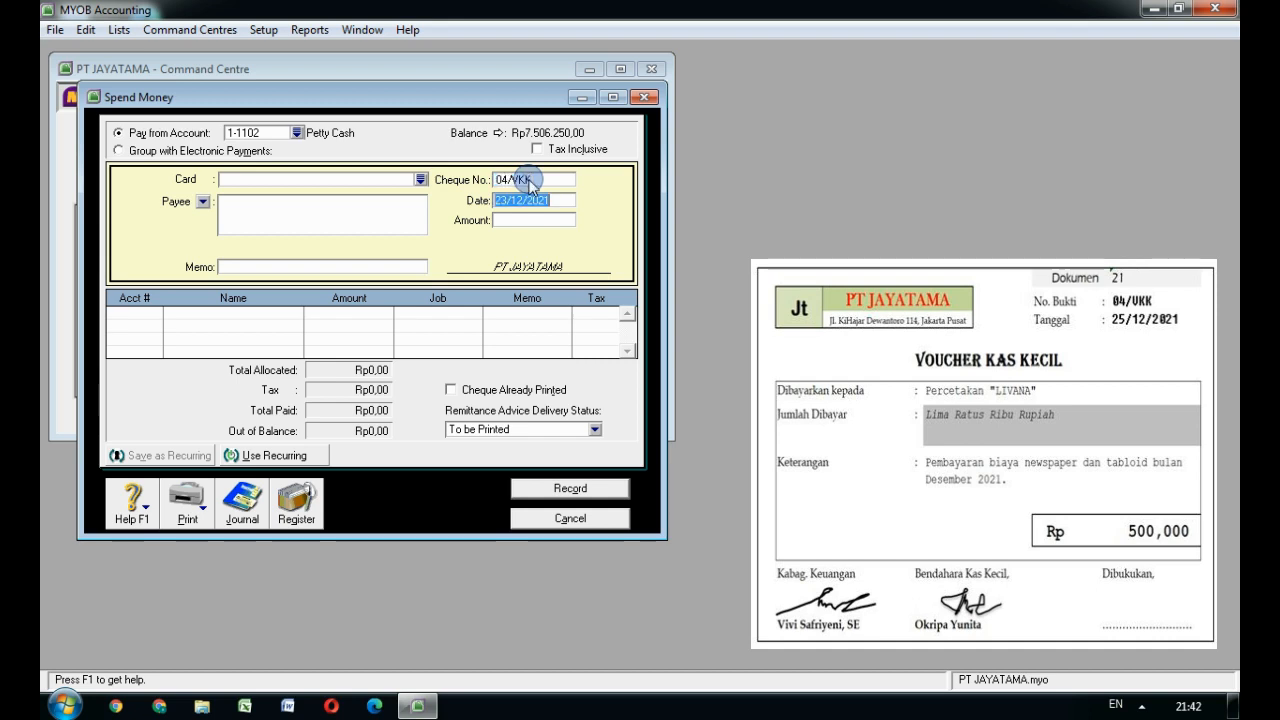
type("25/12/21")
key("Tab")
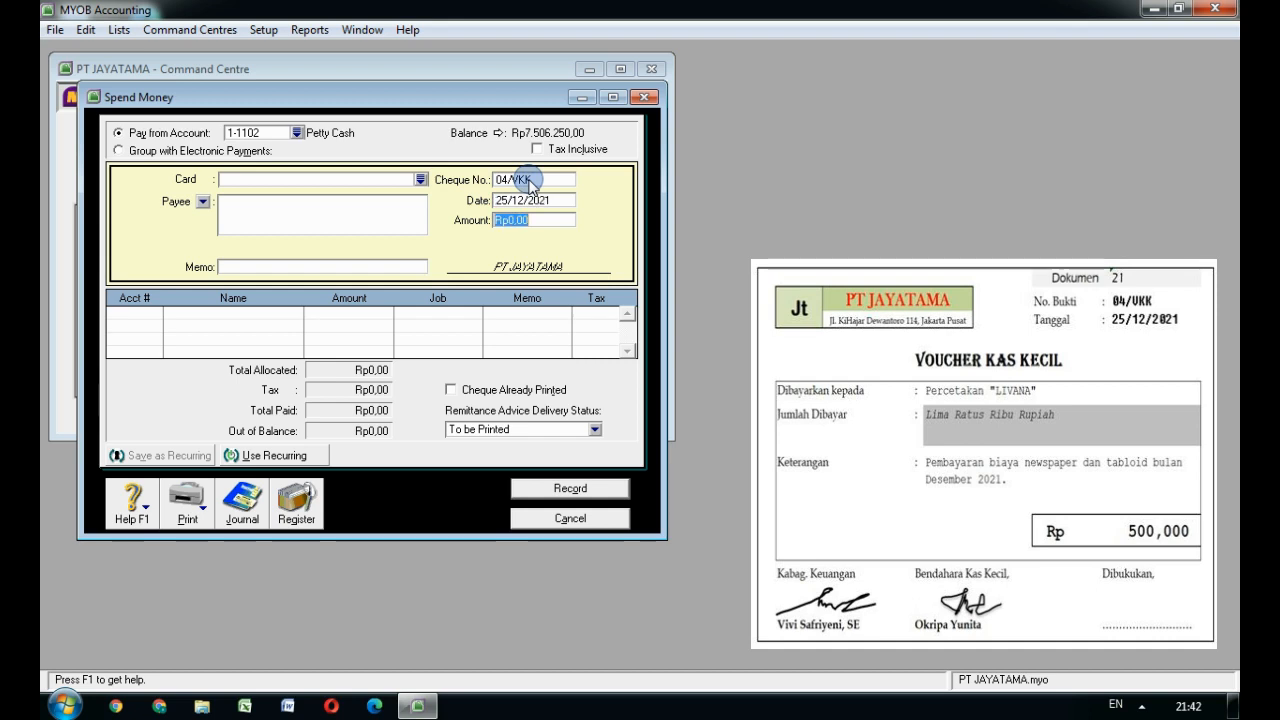
type("500000")
key("Tab")
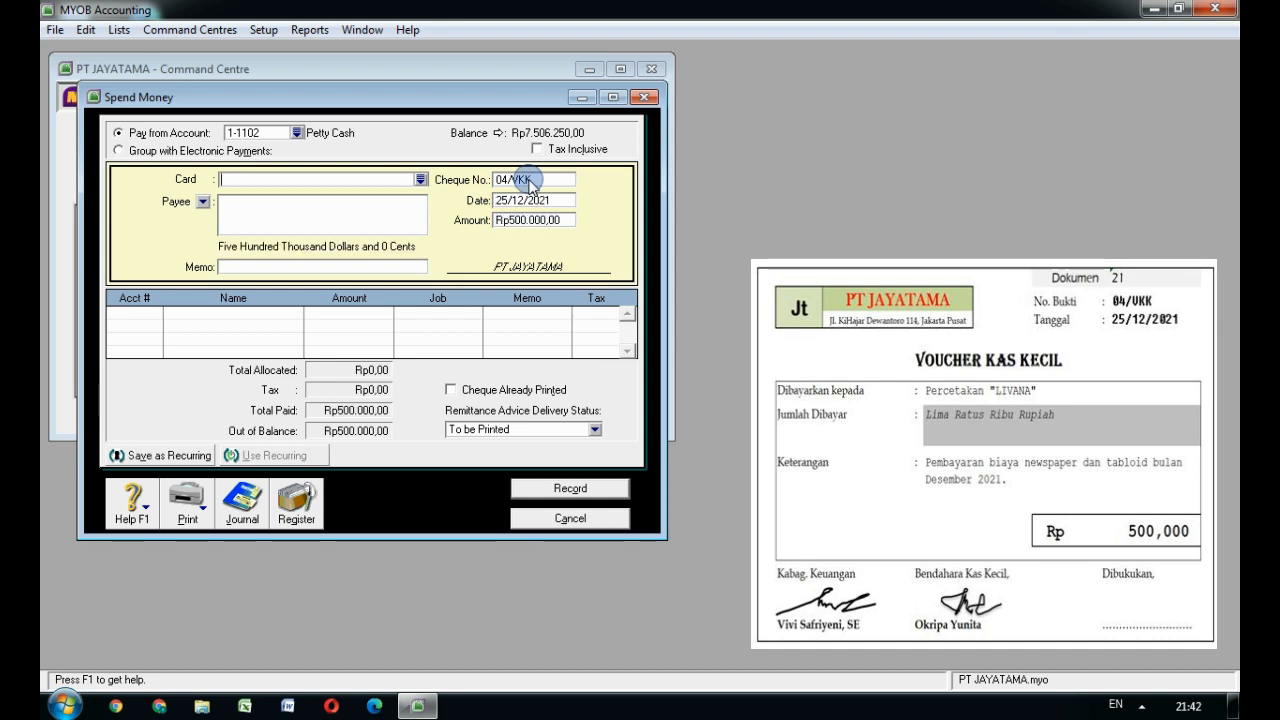
Step: Enter the payment memo "Pembayaran biaya newspaper dan tabloid bulan Desember 2021"
left_click(250, 267)
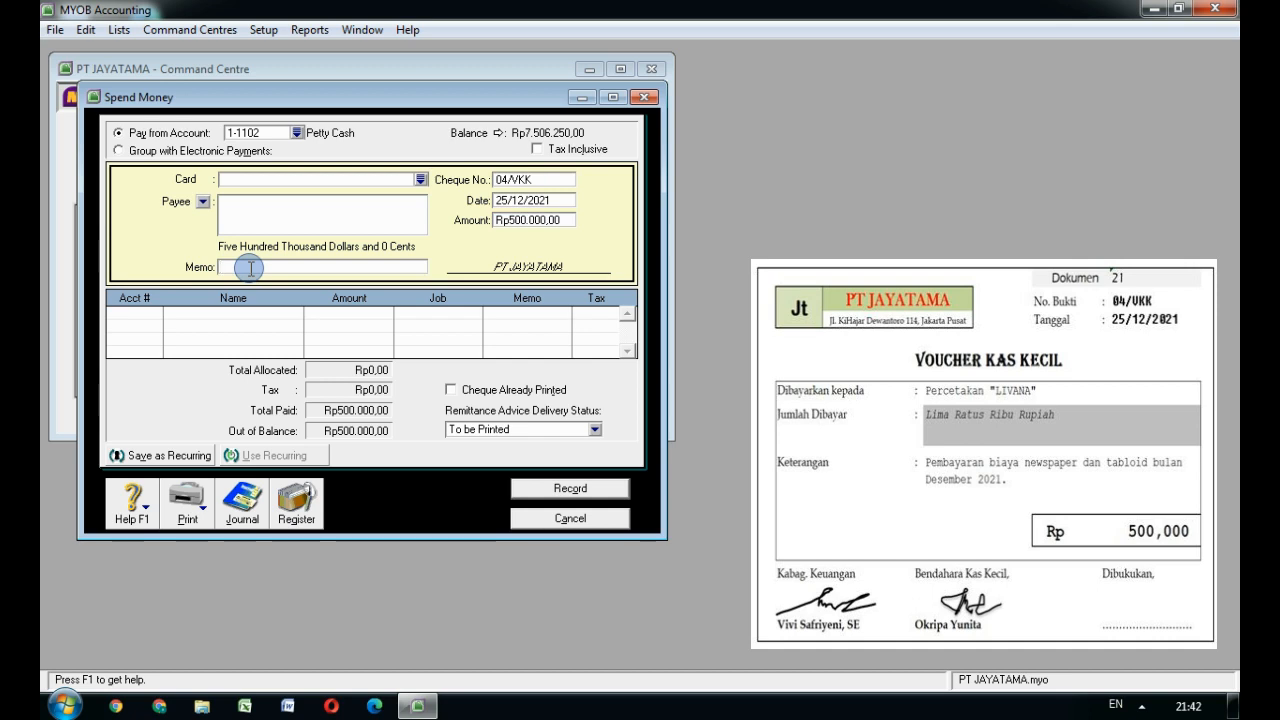
type("Pembayaran biaya newspa")
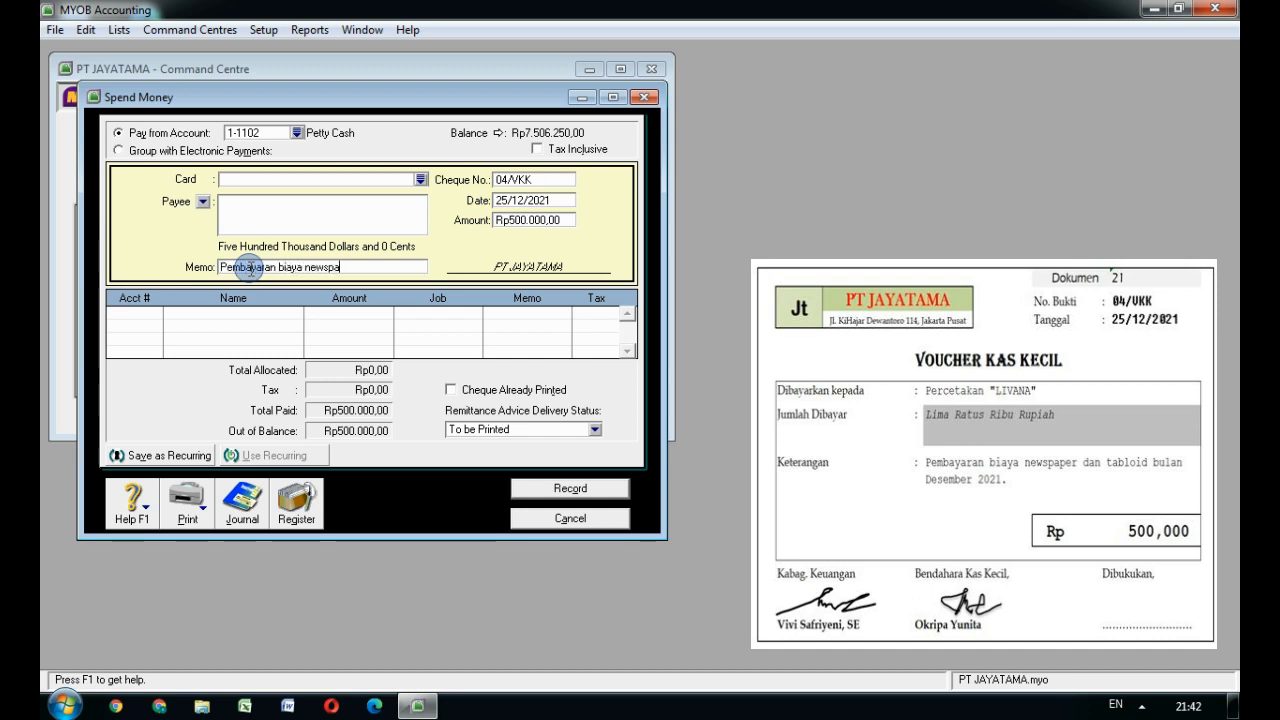
type("per dan tabloid bulan Dese")
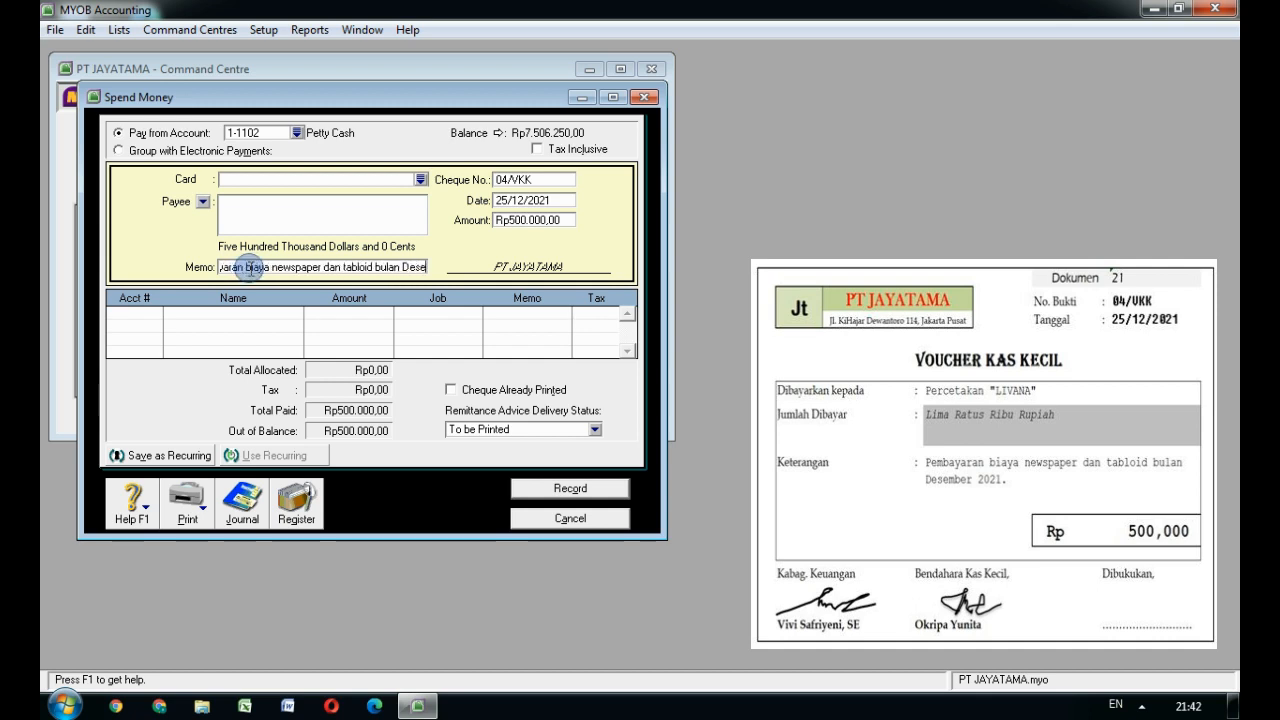
type("mber 2021")
key("Tab")
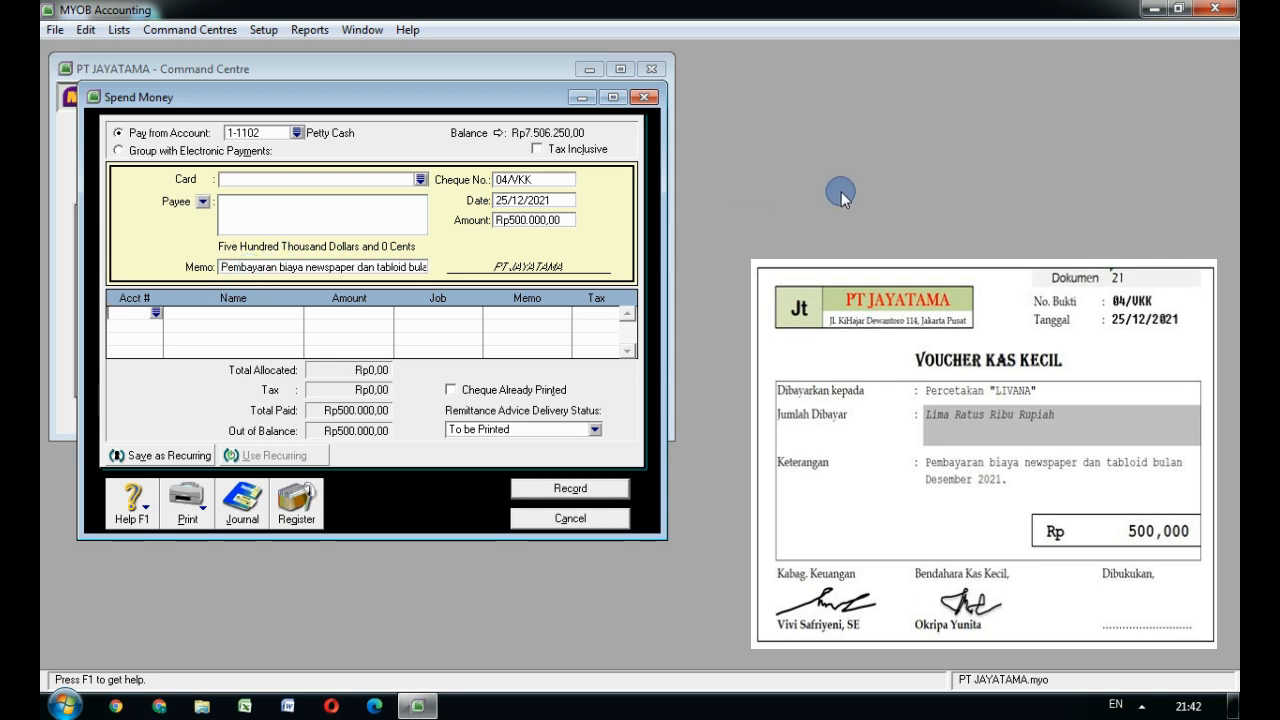
Step: Allocate the Rp500.000 payment to account 6-1106 Newspaper & Tabloid Expense
type("6-1104")
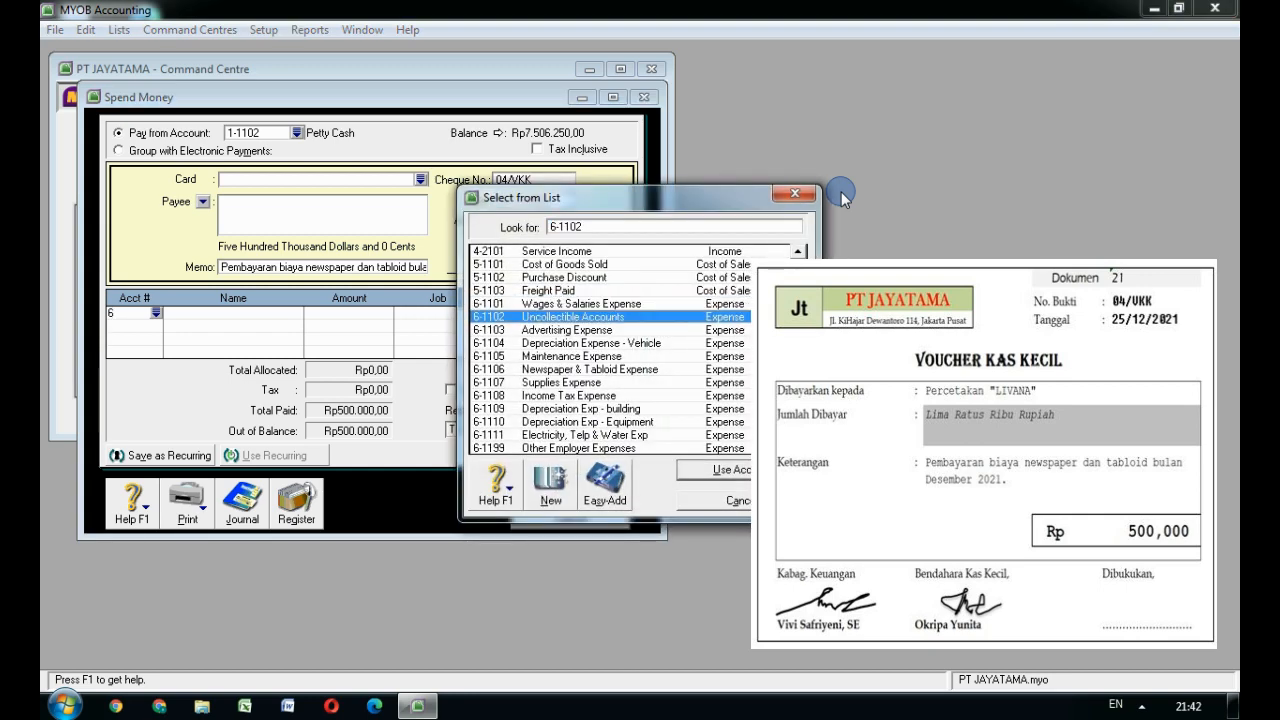
key("BackSpace")
type("6")
key("Return")
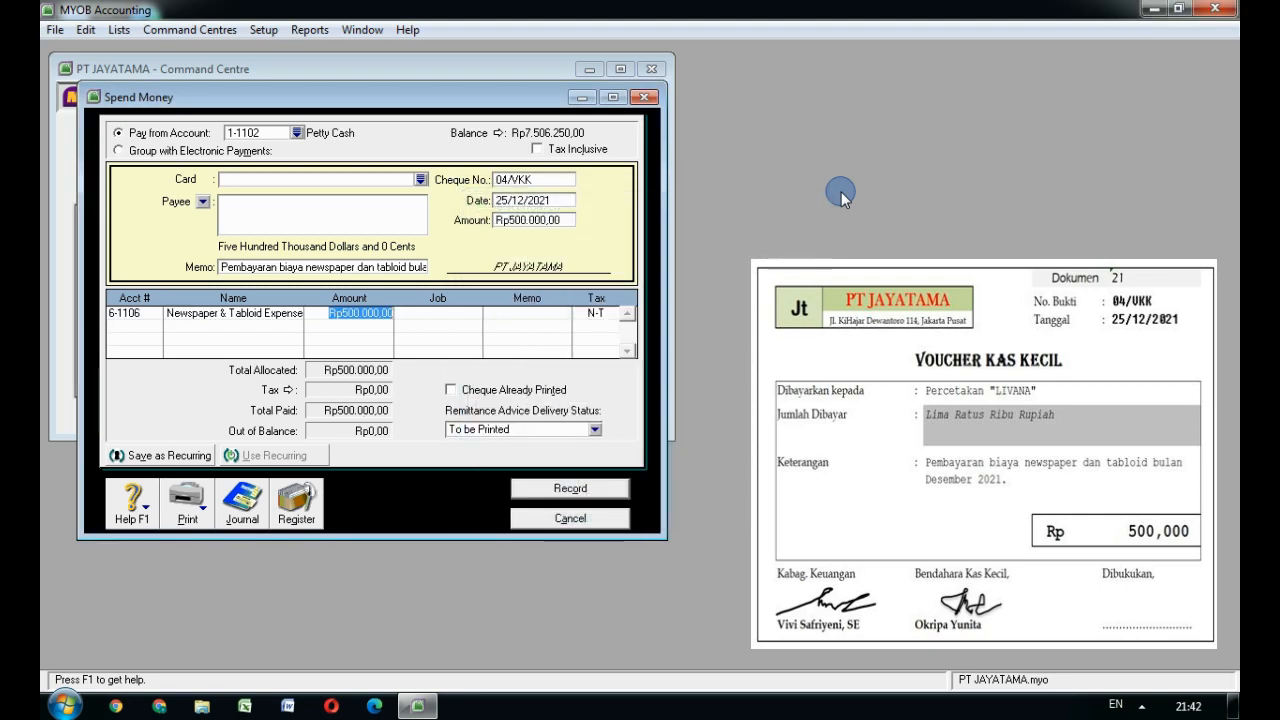
Step: Record petty cash payment 04/VKK and close the Spend Money window
key("Tab")
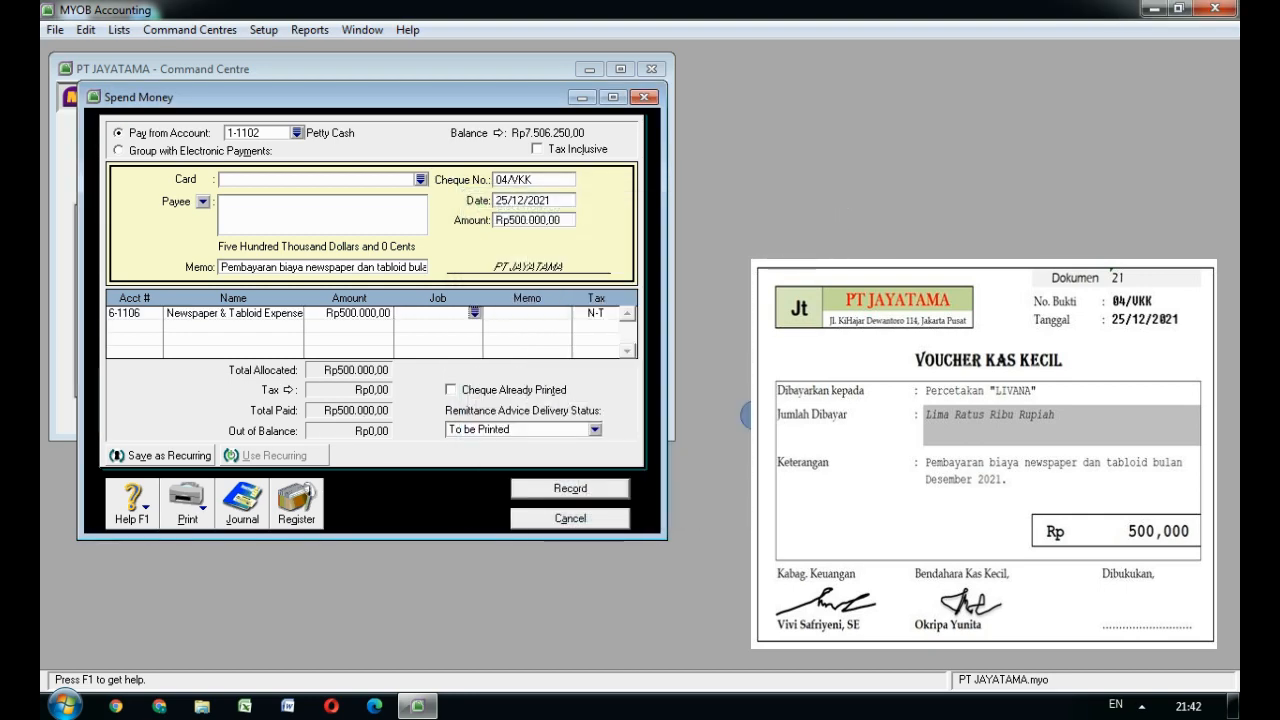
left_click(600, 489)
left_click(570, 518)
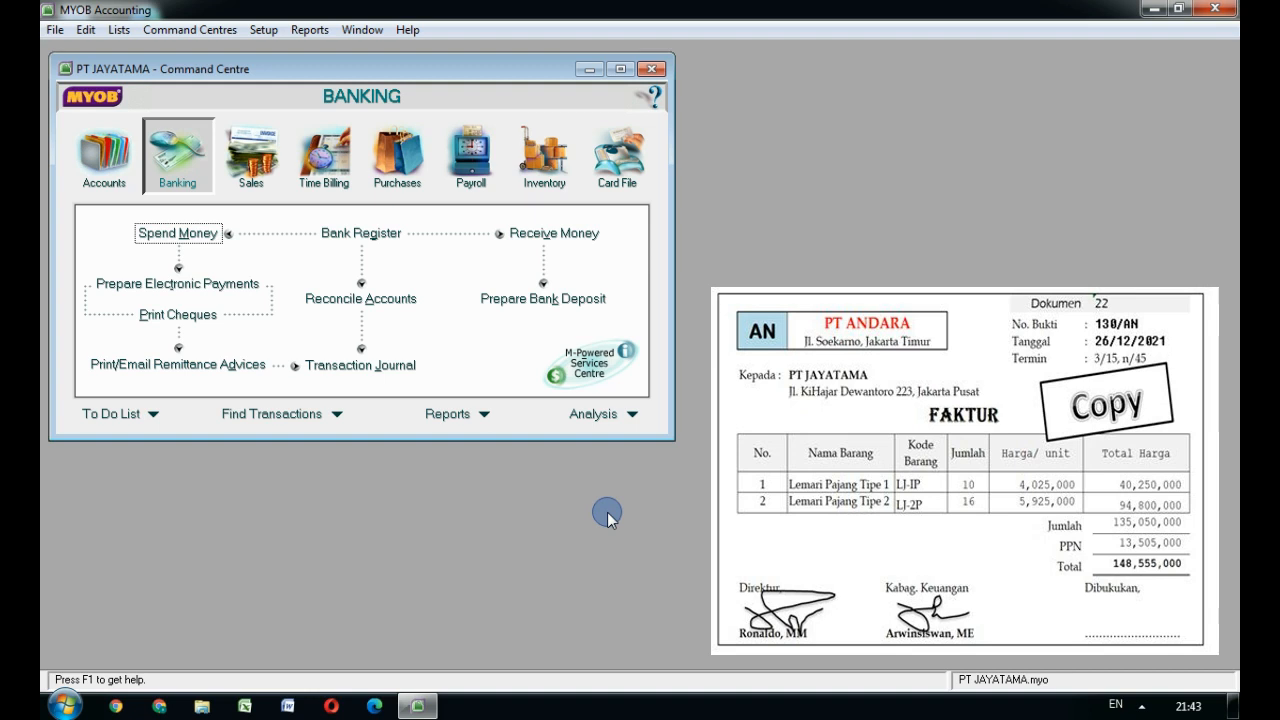
Step: Start a new item purchase bill from the Purchases centre with PT ANDARA as the supplier
left_click(396, 180)
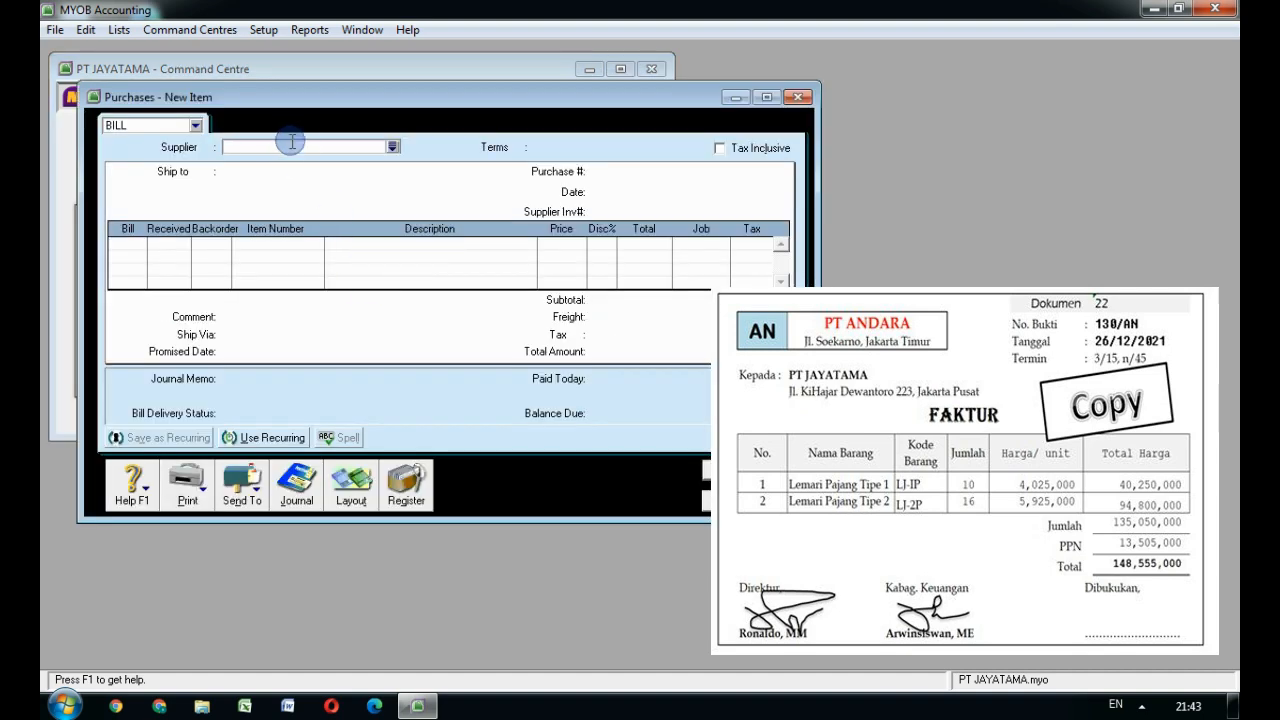
left_click(392, 146)
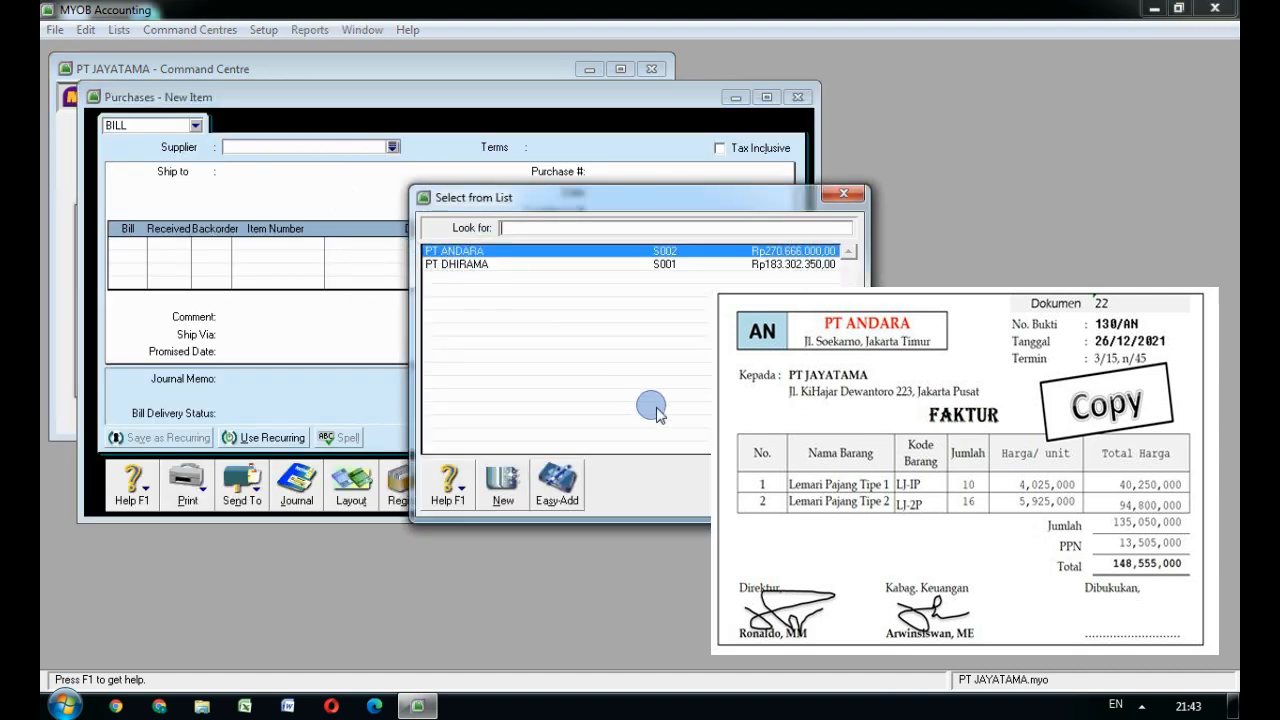
left_click(810, 471)
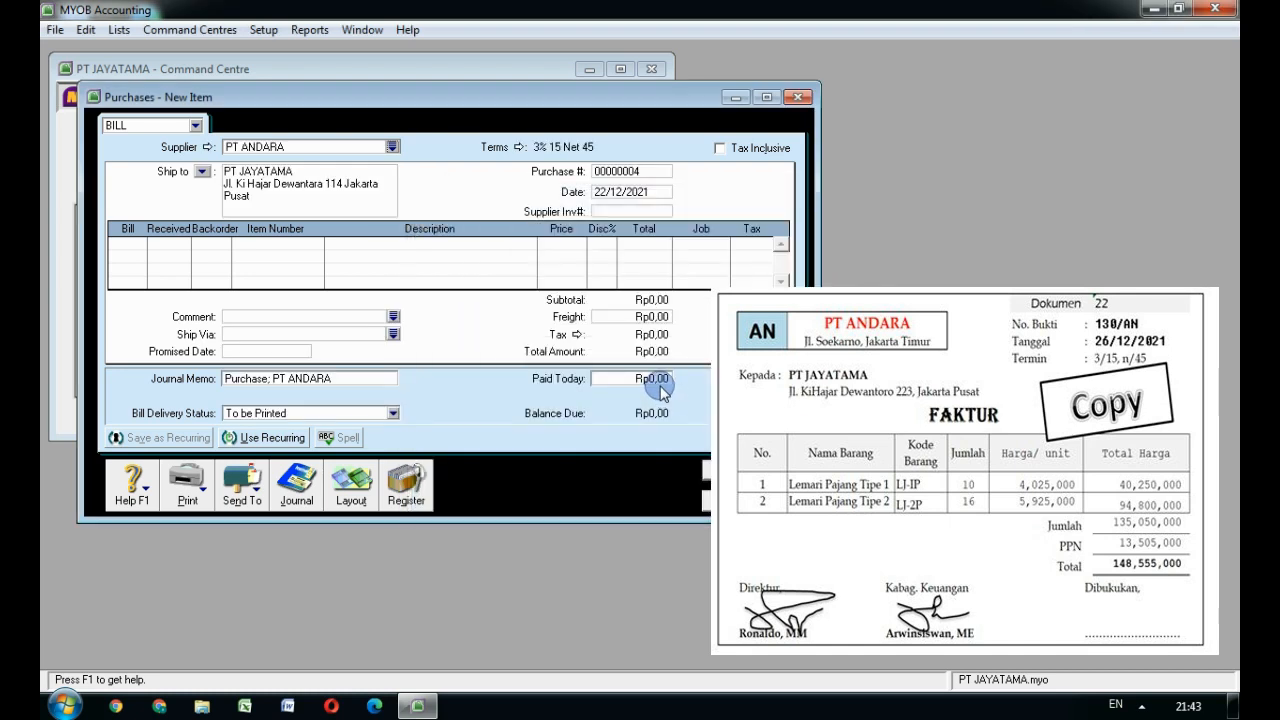
Step: Set the bill's purchase number and supplier invoice number to 130/AN and its date to 26/12/2021
left_click(609, 175)
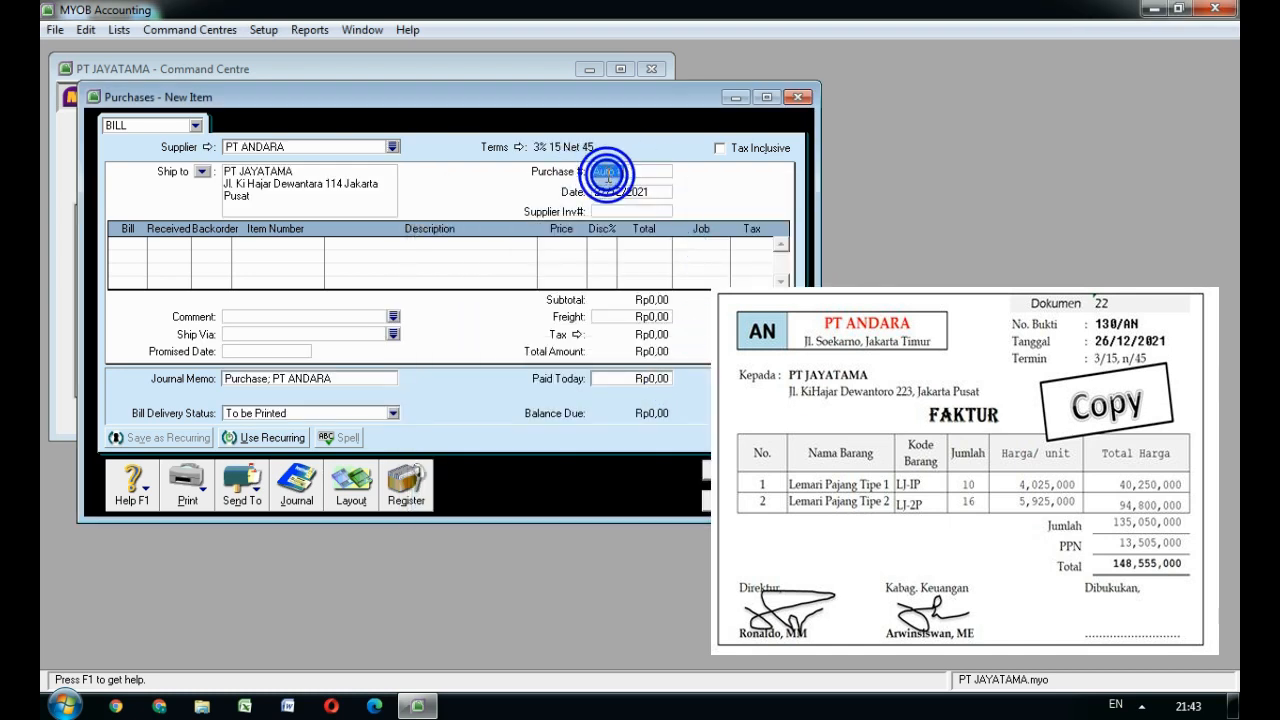
type("130/a")
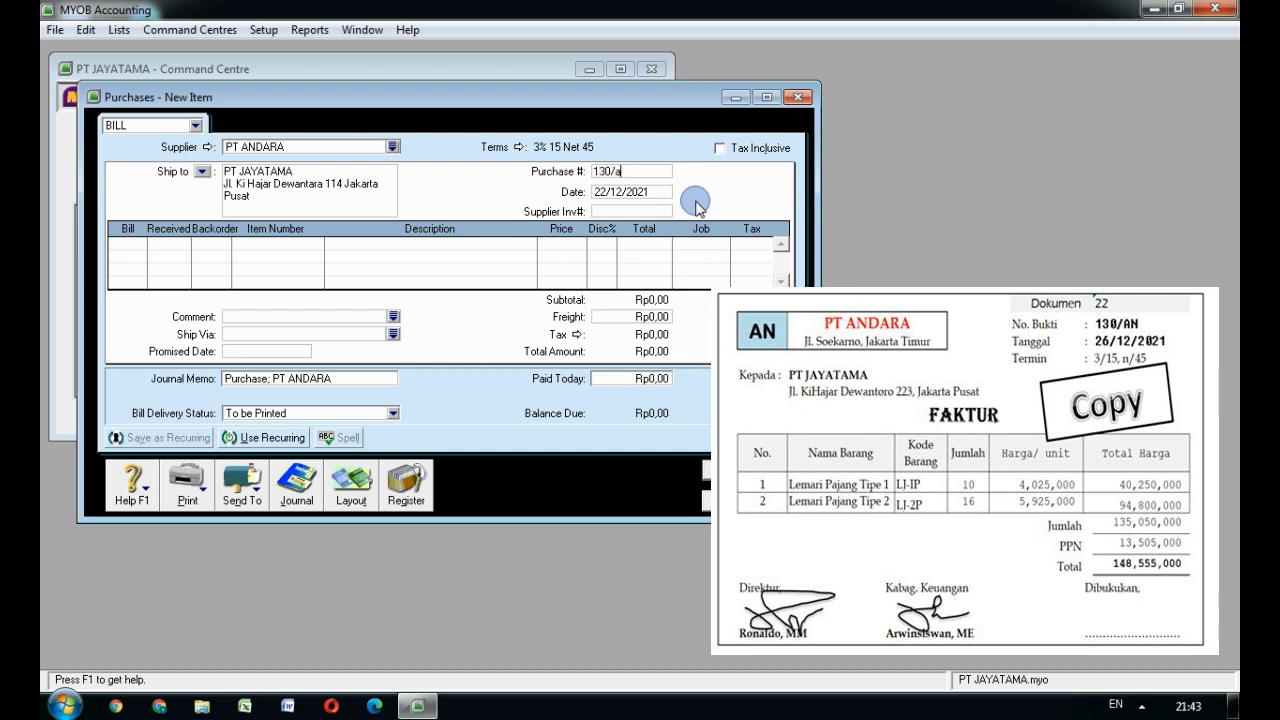
key("BackSpace")
type("AN")
key("Tab")
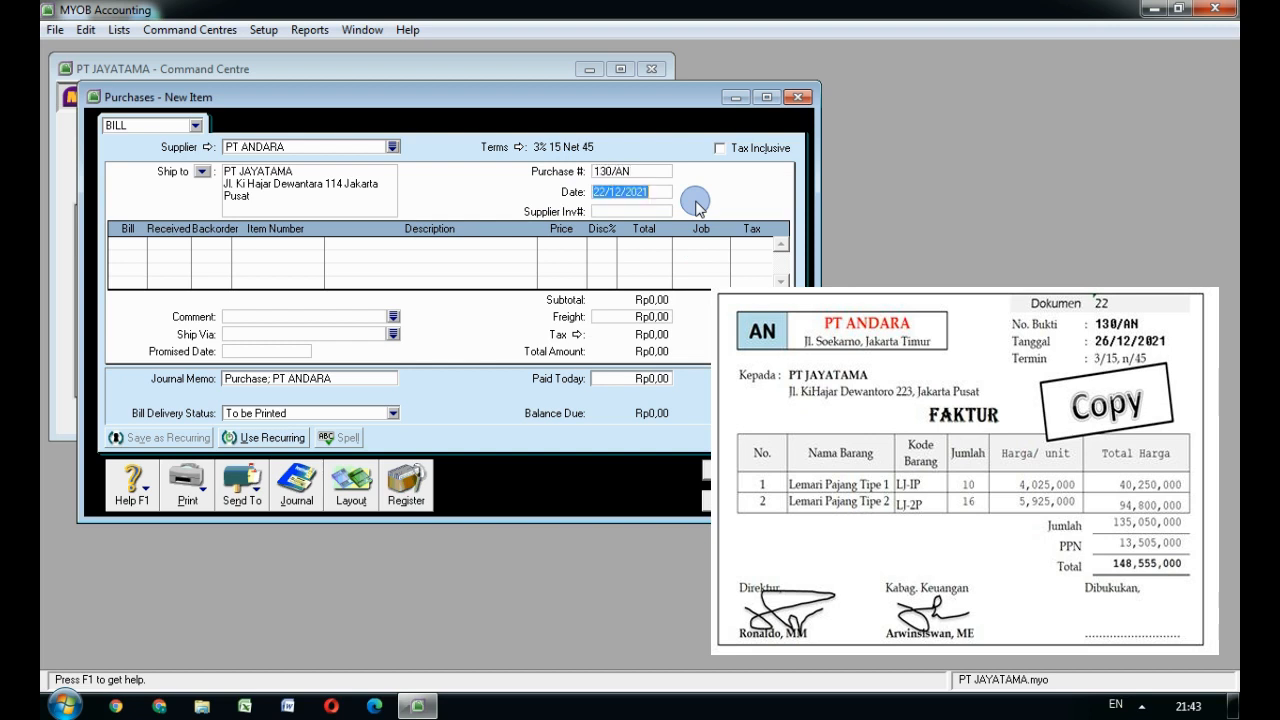
type("26/12/")
key("Tab")
type("130/")
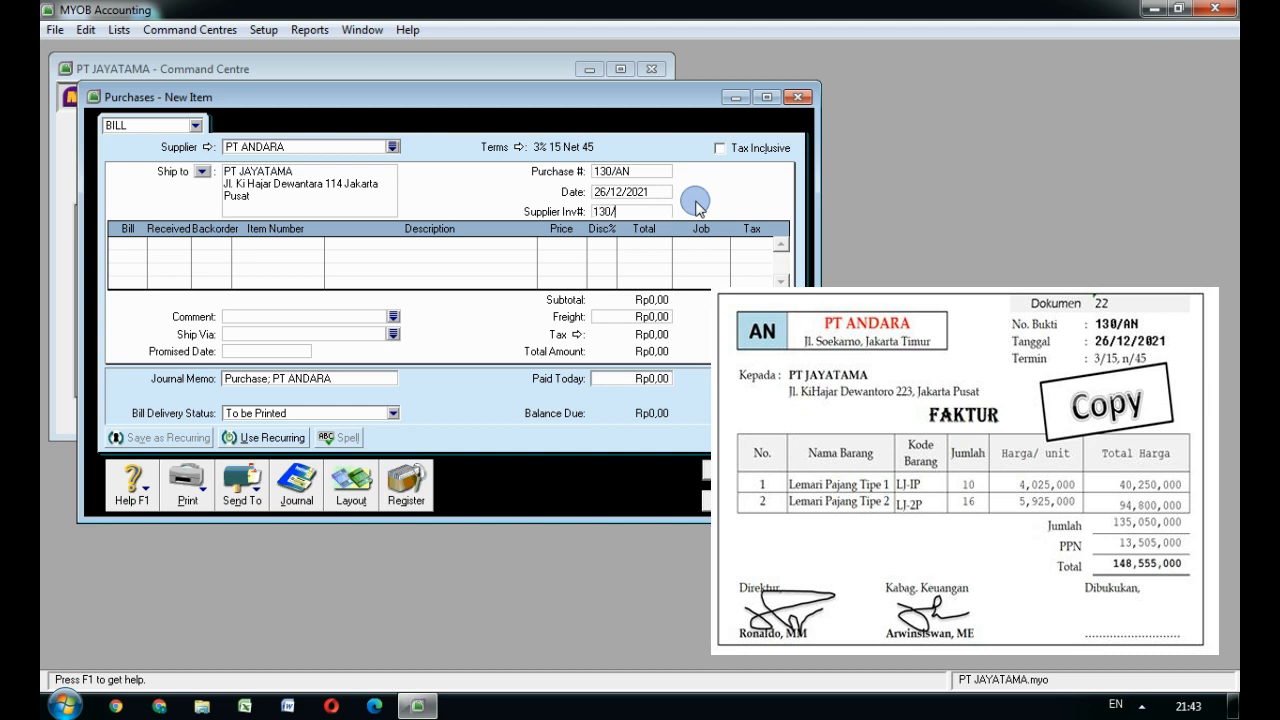
type("AN")
key("Tab")
Step: Enter the first bill line for 10 units of item LJ-1P, Lemari Pajang Tipe 1, at a price of Rp4.025.000 each
type("10")
key("Tab")
key("Tab")
key("Tab")
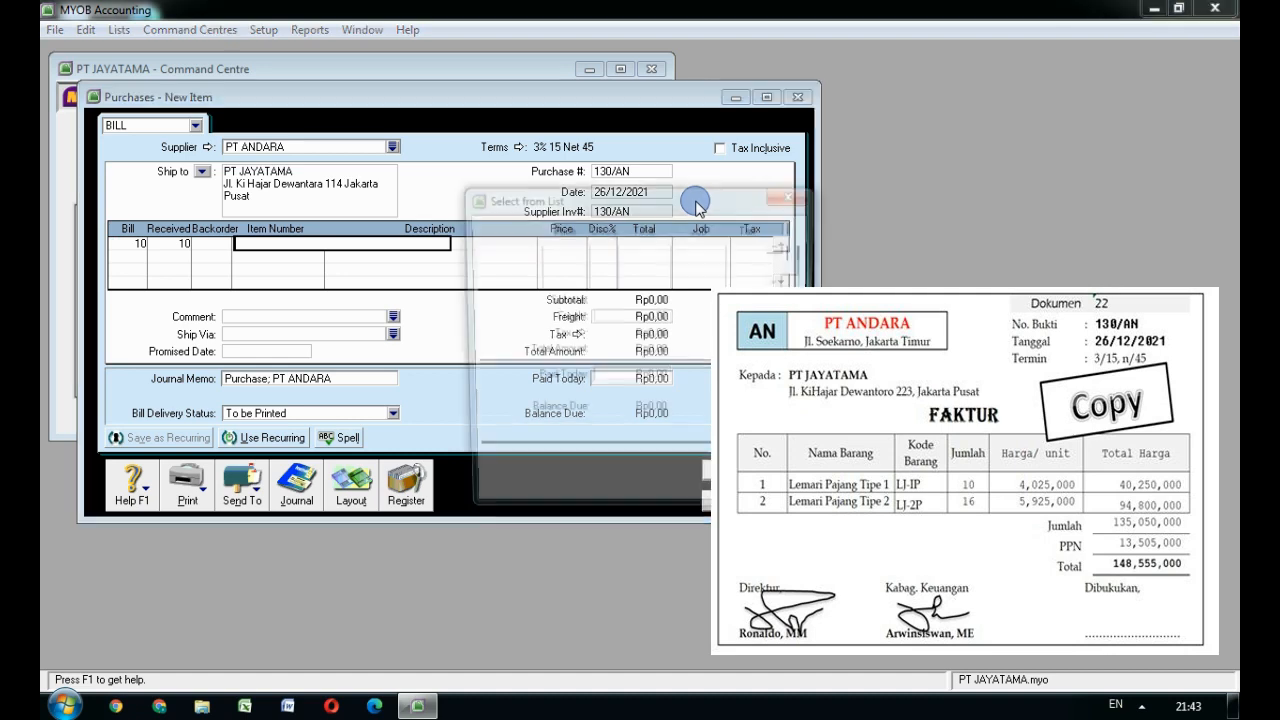
key("Return")
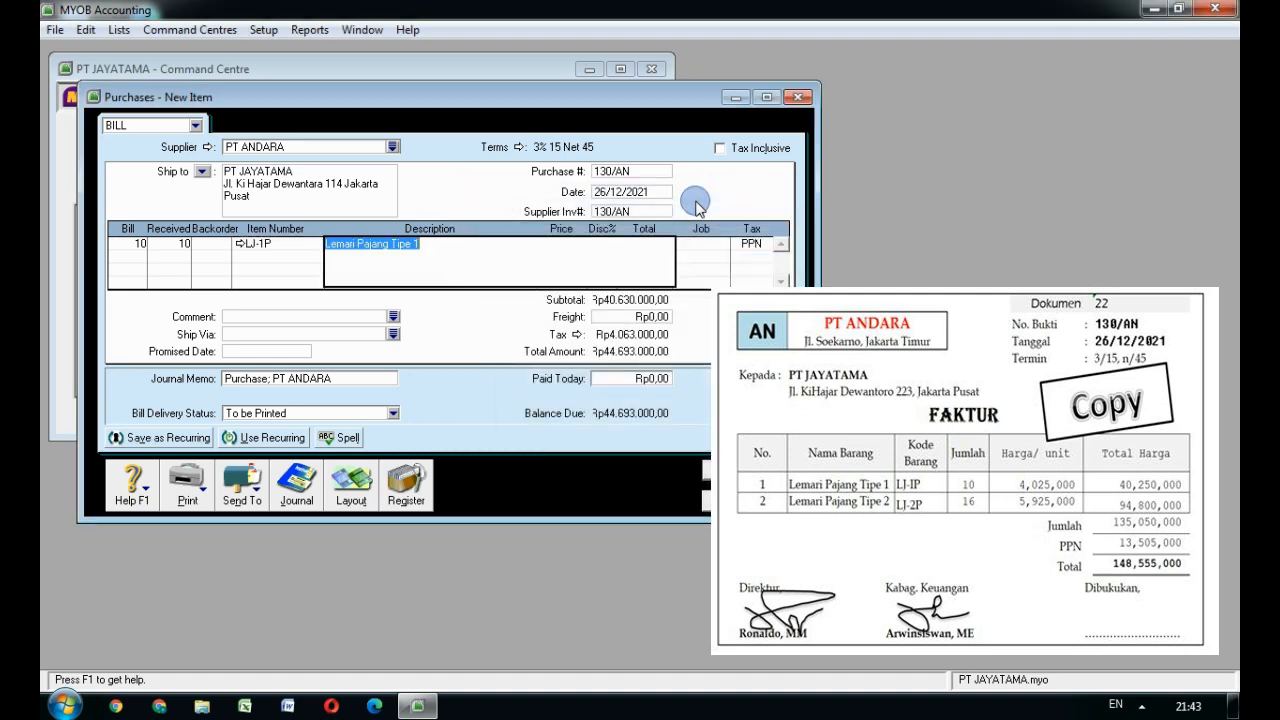
key("Tab")
type("40")
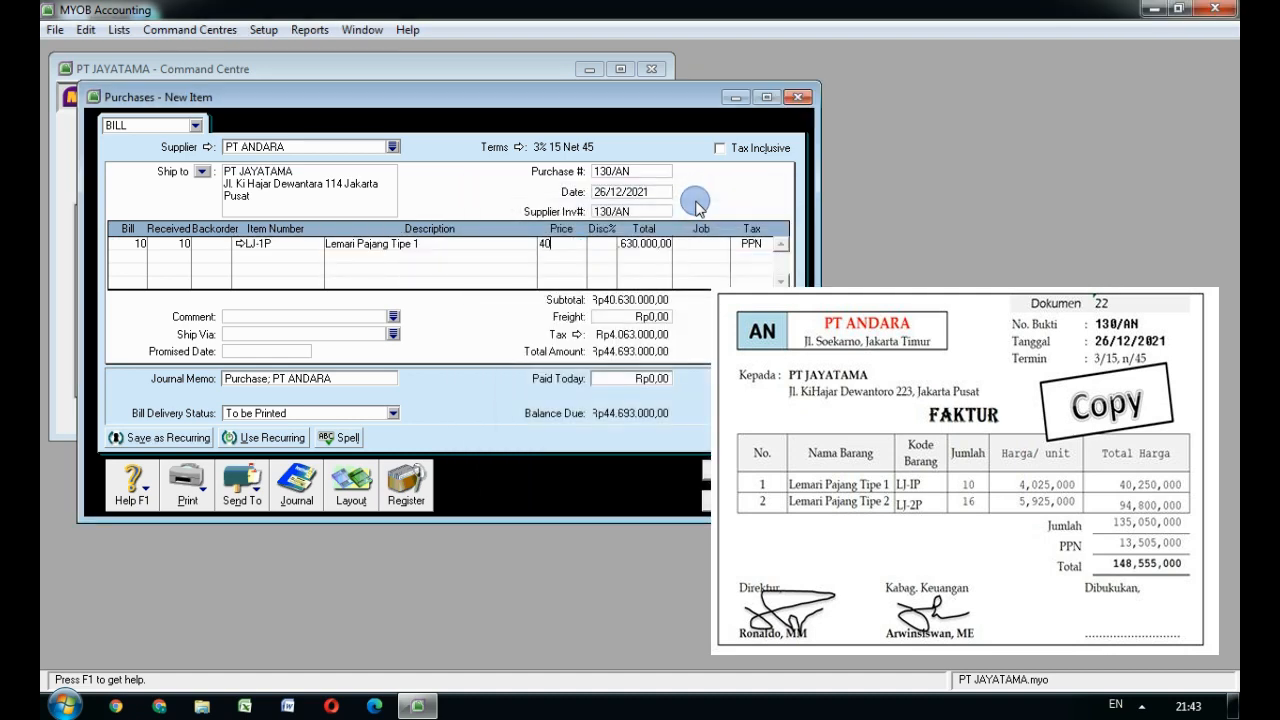
type("25000")
key("Tab")
key("Tab")
key("Tab")
key("Tab")
key("Tab")
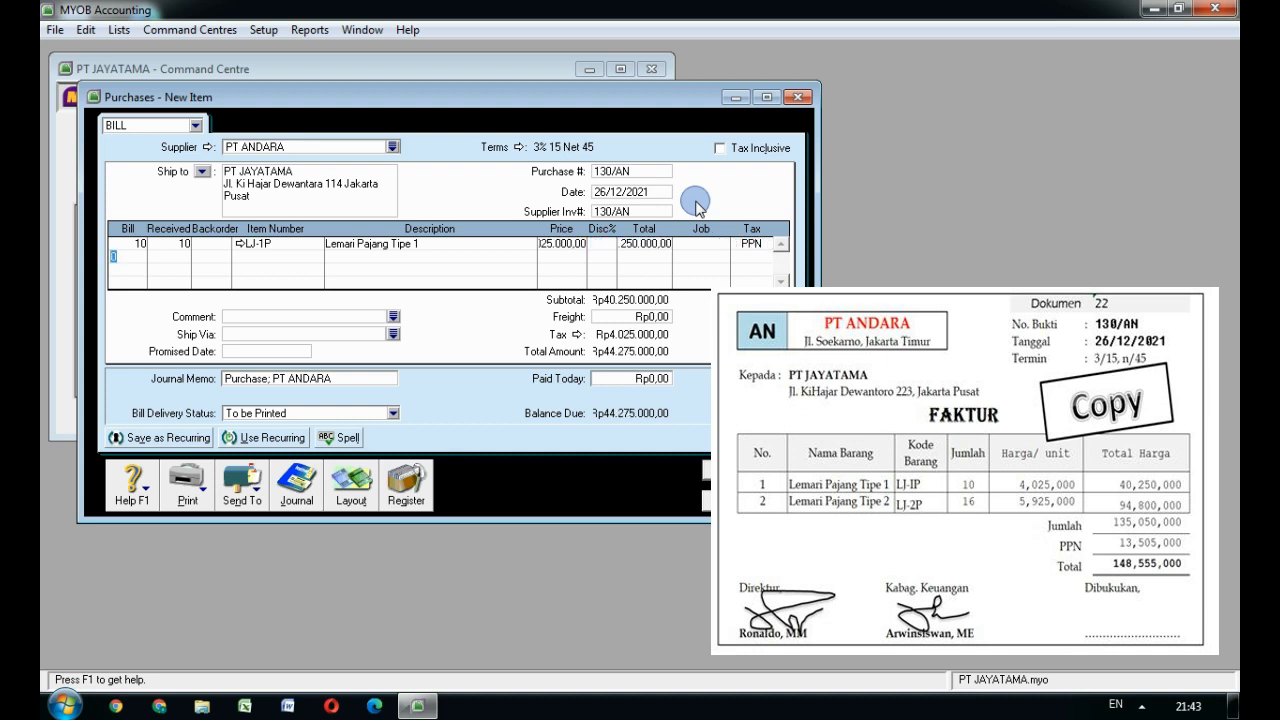
Step: Enter the second bill line for 16 units of item LJ-2P, Lemari Pajang Tipe 2, at a price of Rp5.925.000 each
type("16")
key("Tab")
key("Tab")
key("Tab")
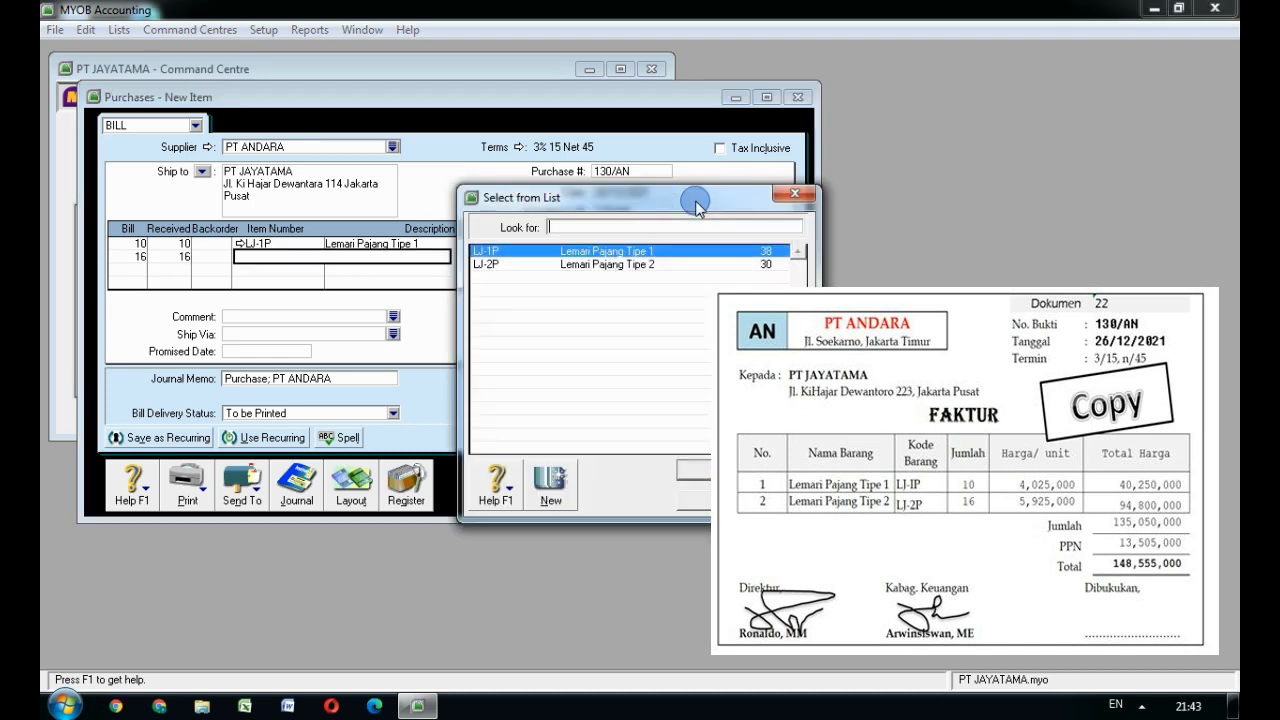
key("Down")
key("Return")
key("Tab")
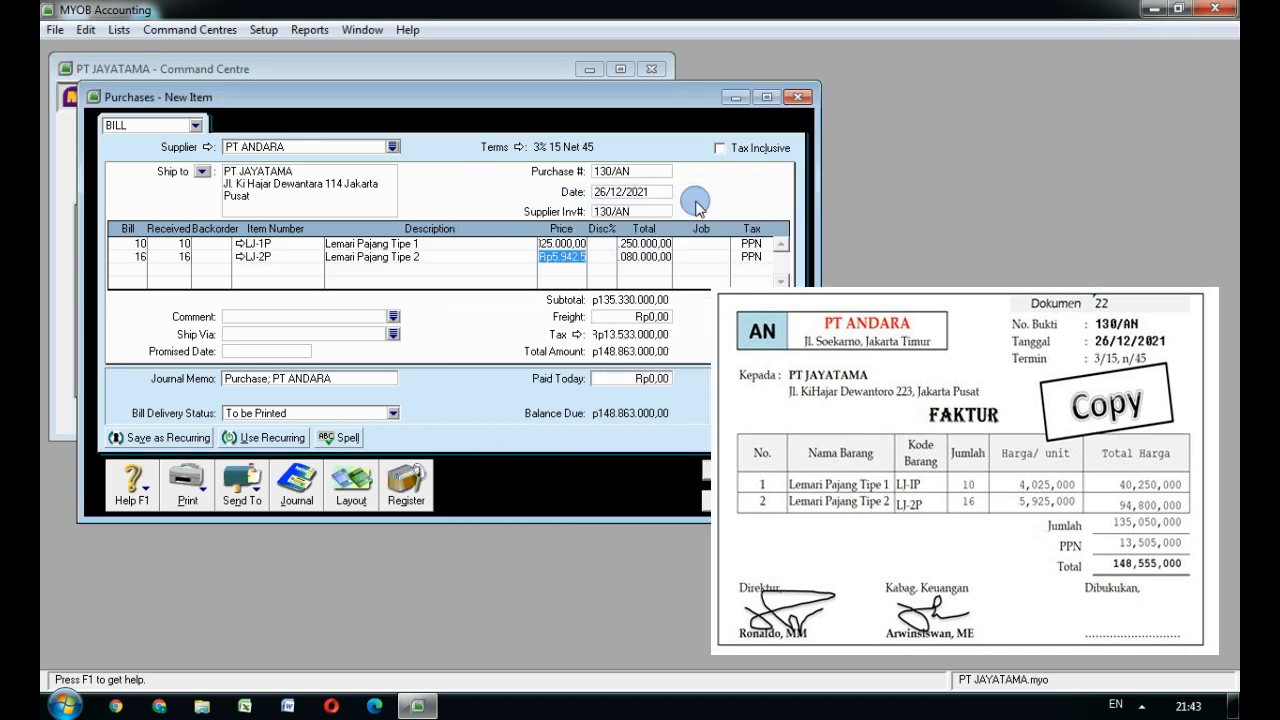
type("591")
type("25000")
key("Tab")
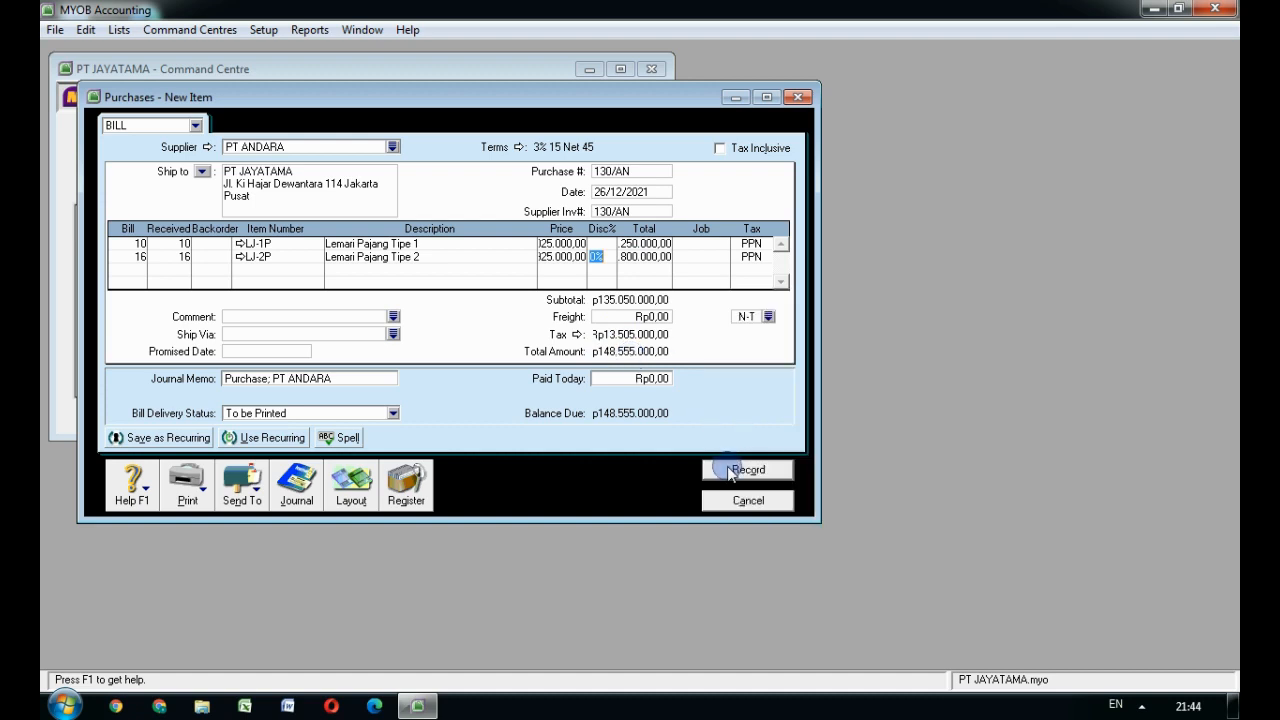
Step: Record purchase bill 130/AN without changing the tax code, and close the Purchases window
left_click(737, 470)
left_click(588, 437)
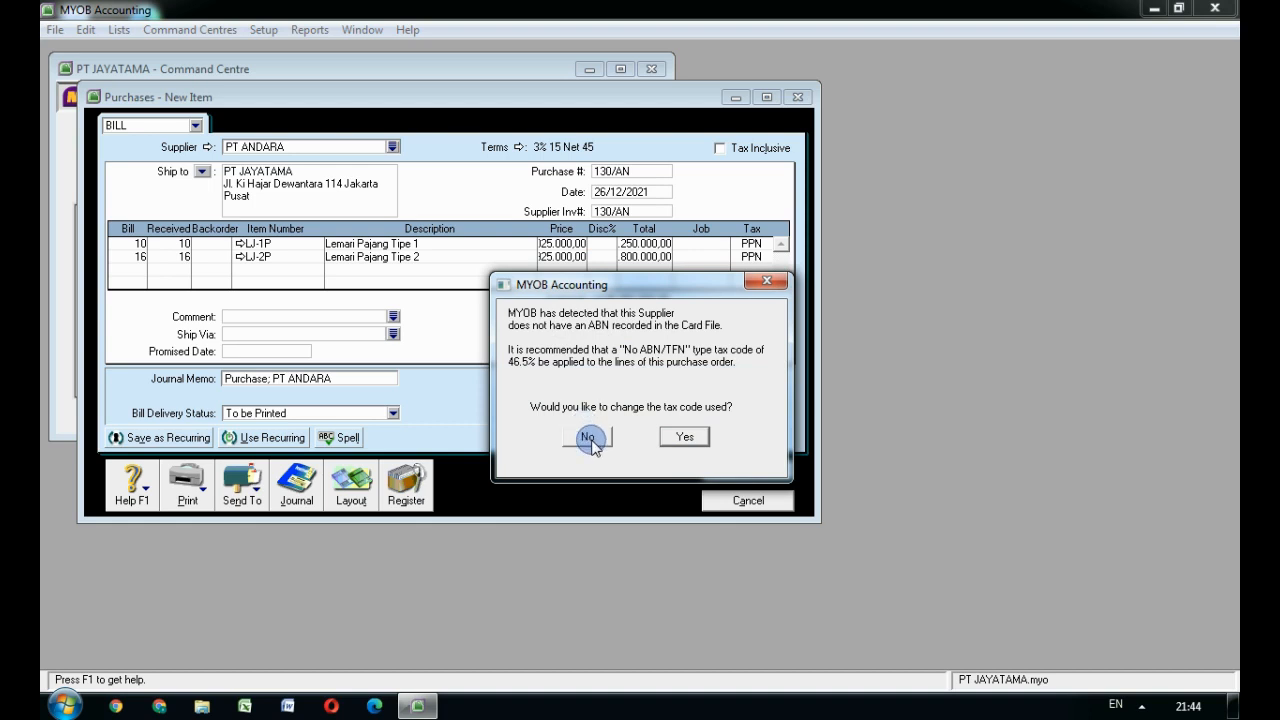
left_click(744, 503)
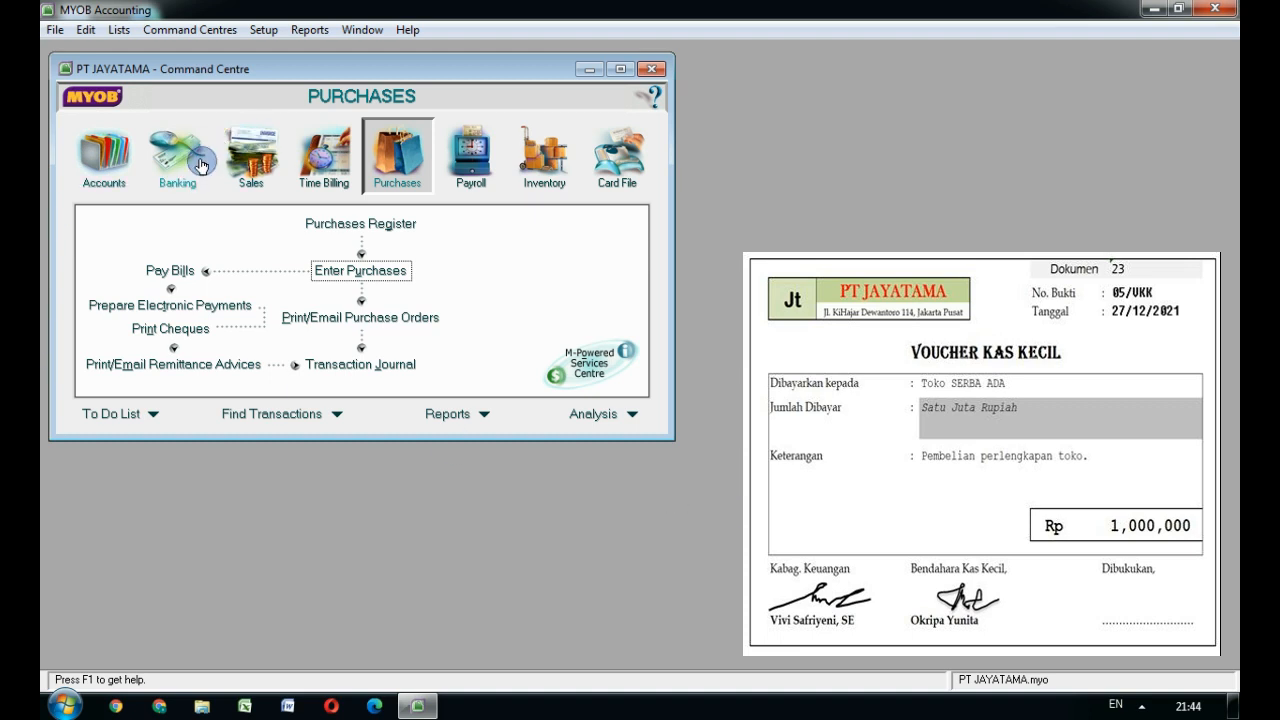
Step: Start a new Spend Money entry from the Banking centre, paid from account 1-1102 Petty Cash
left_click(188, 190)
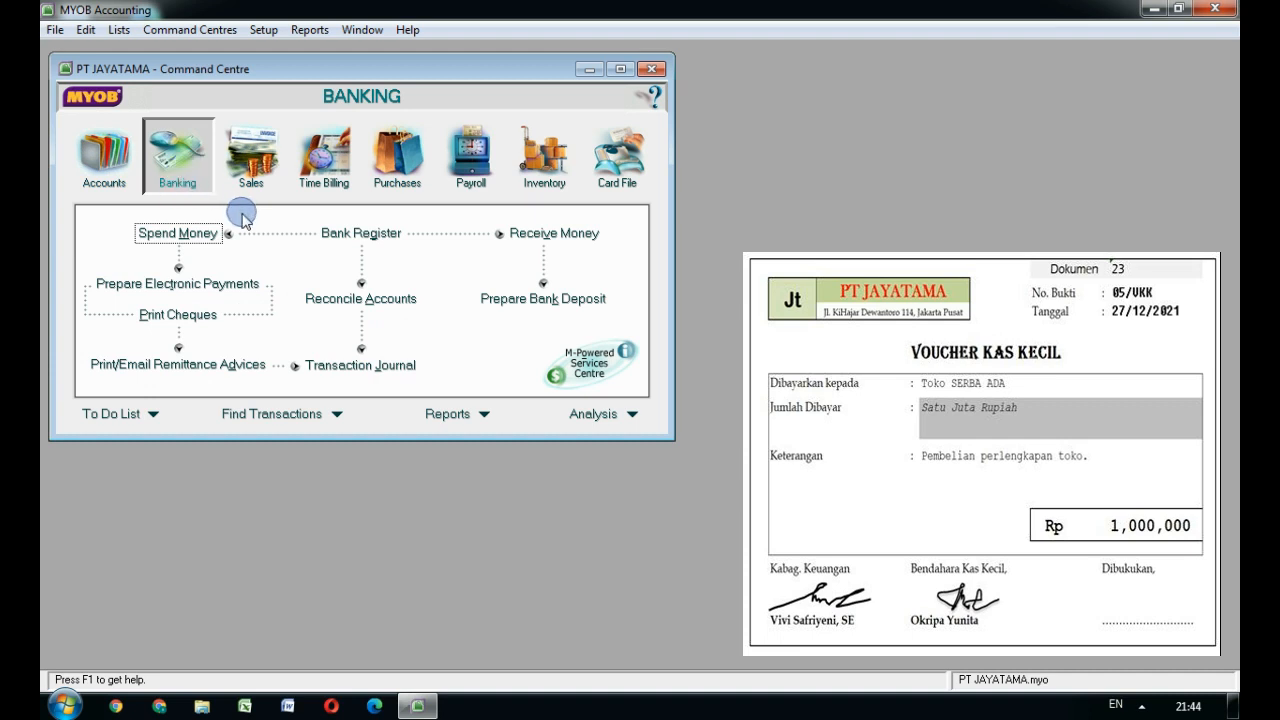
left_click(162, 243)
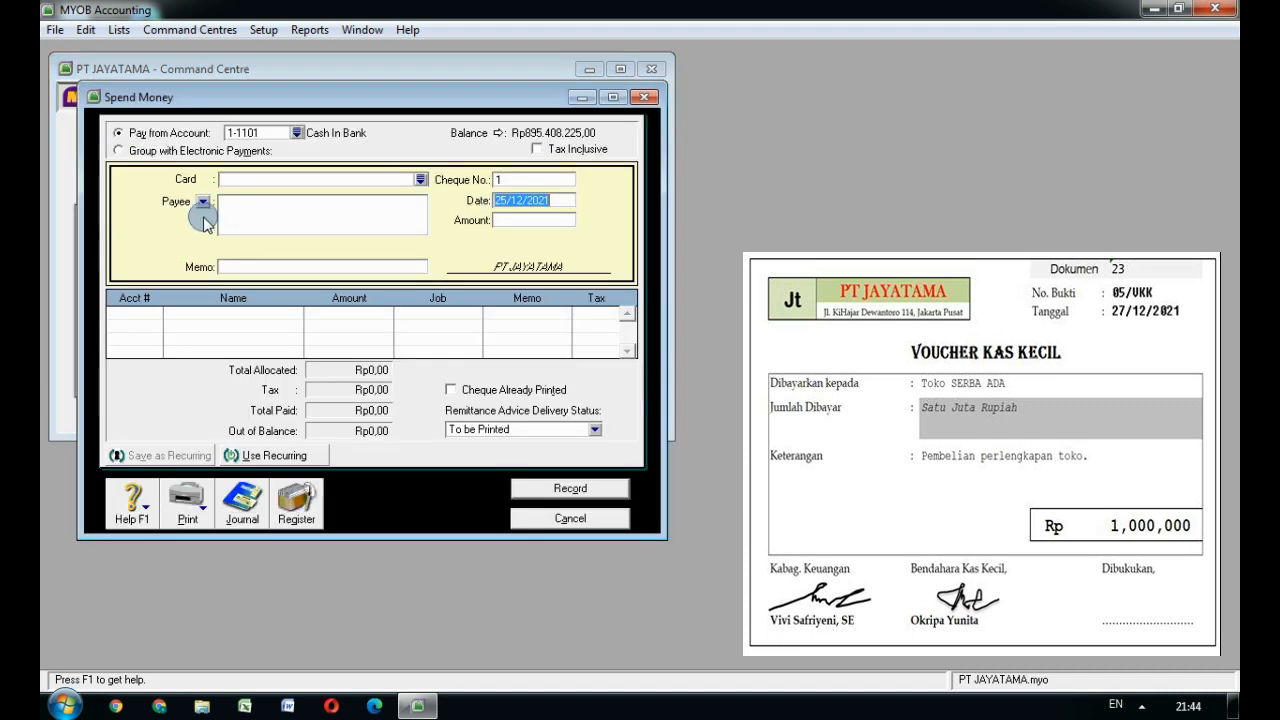
left_click(292, 136)
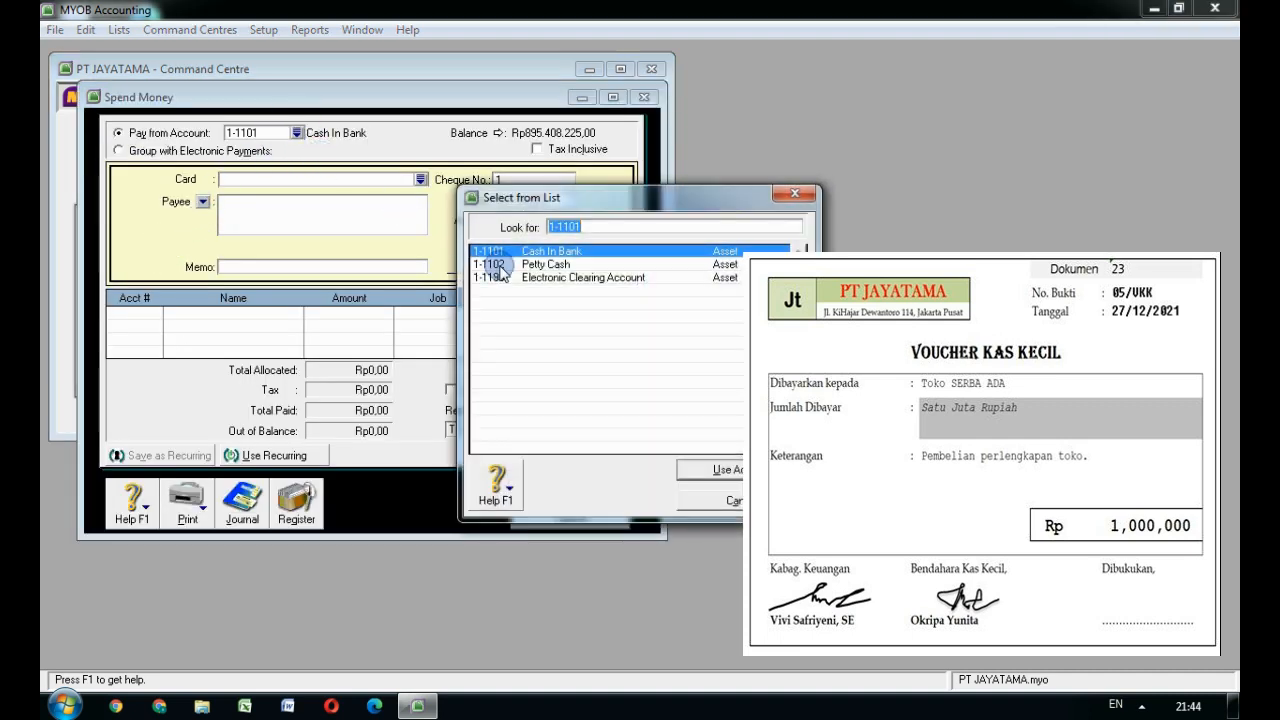
left_click(530, 263)
left_click(703, 466)
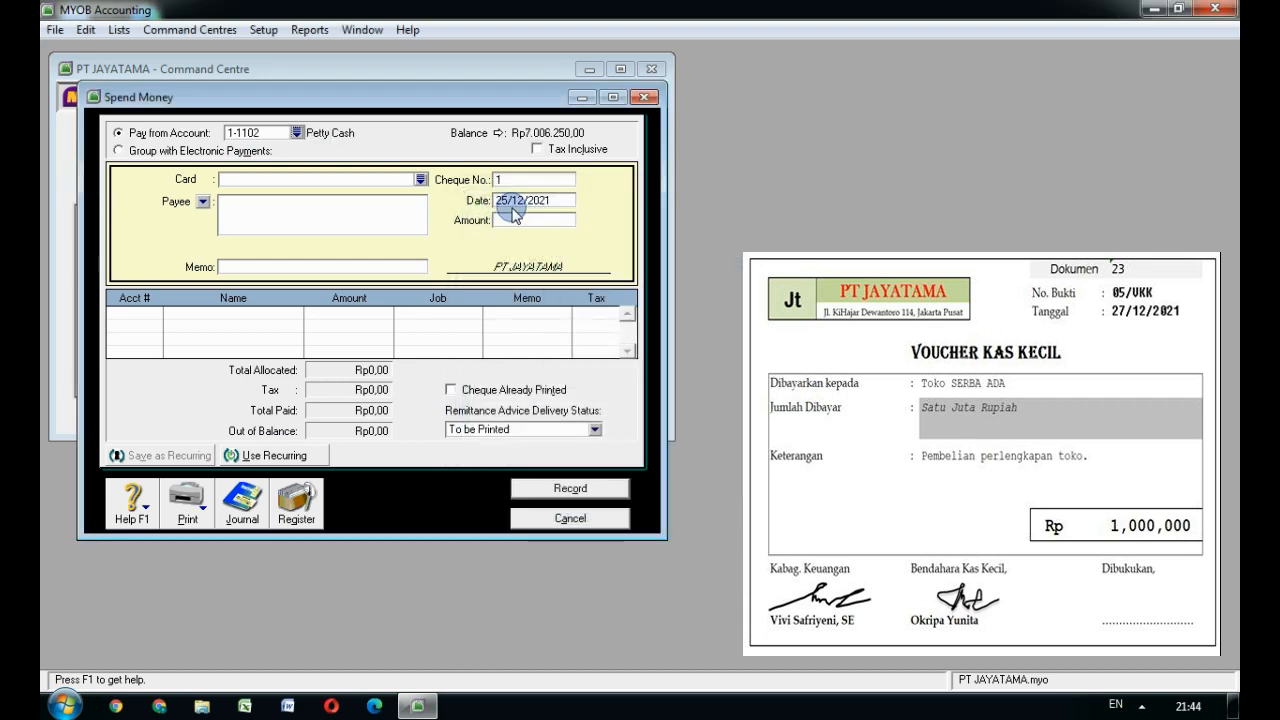
Step: Set the payment's cheque number to 05/VKK, its date to 27/12/2021 and its amount to Rp1.000.000
left_click(500, 178)
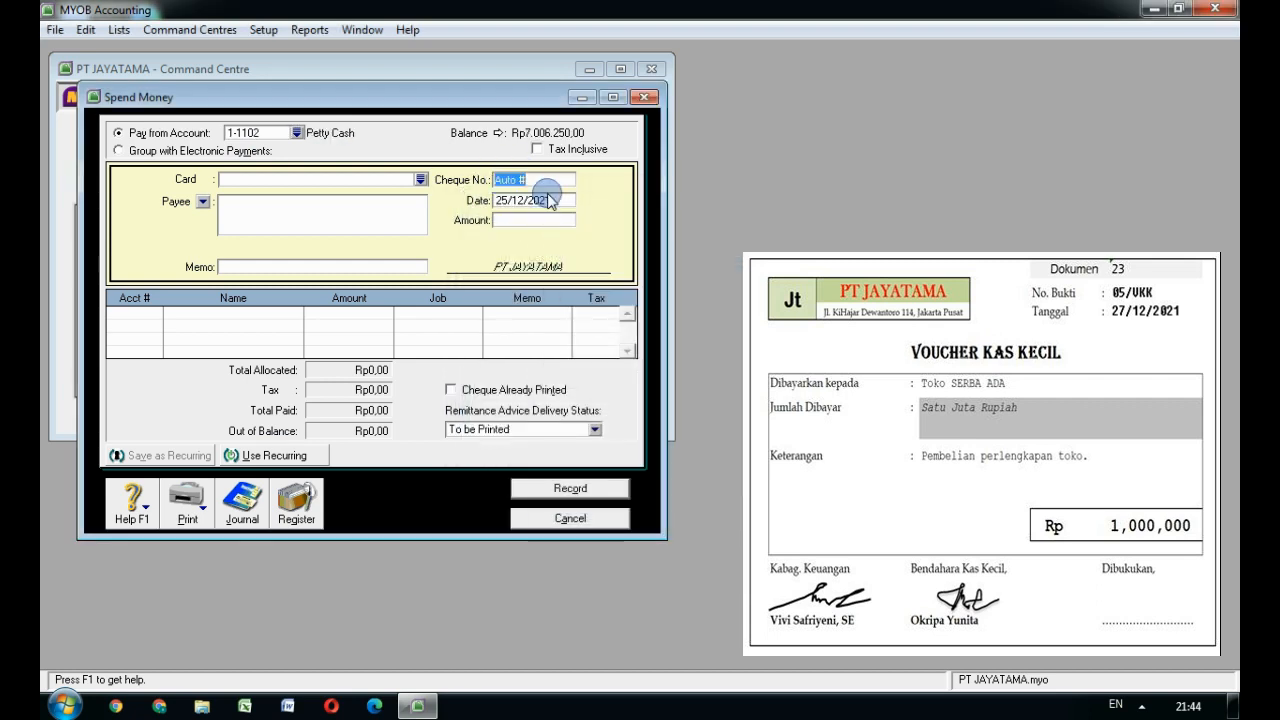
type("05/VKK")
key("Tab")
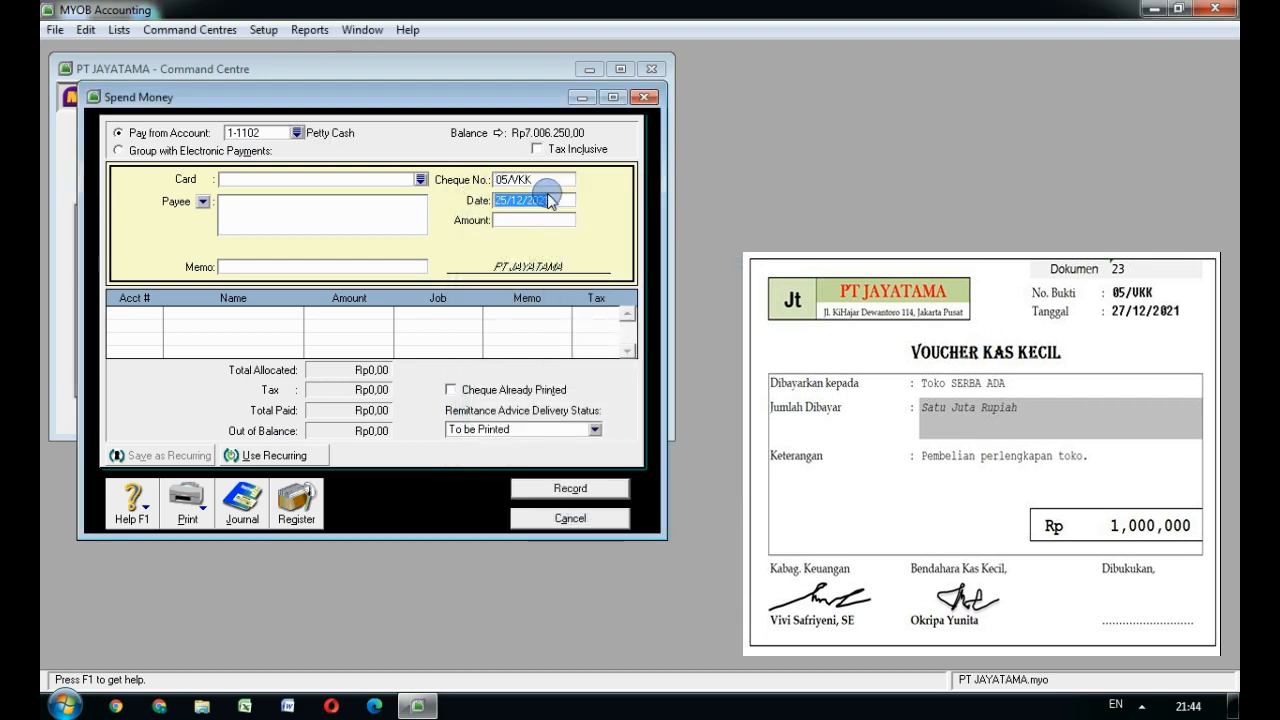
type("27/12/2021")
key("Tab")
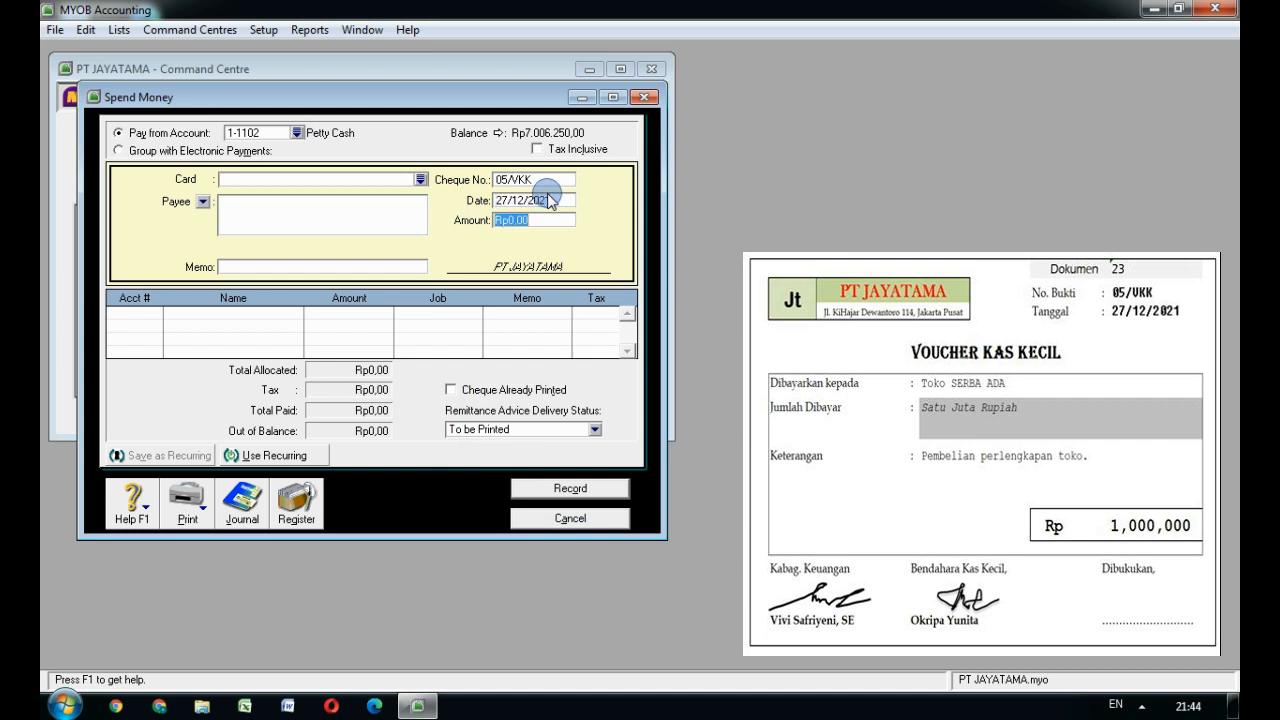
type("1000000")
key("Tab")
Step: Enter the payment memo "Pembelian perlengkapan toko"
left_click(385, 267)
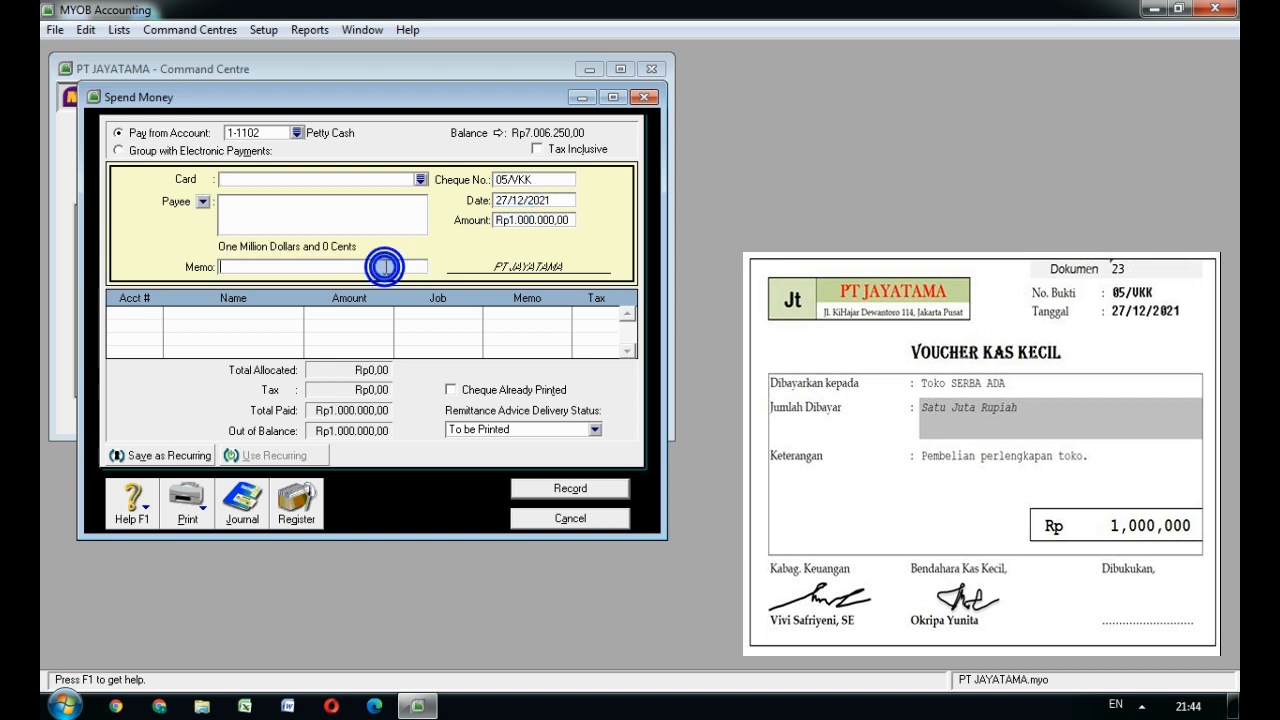
type("Pembeli")
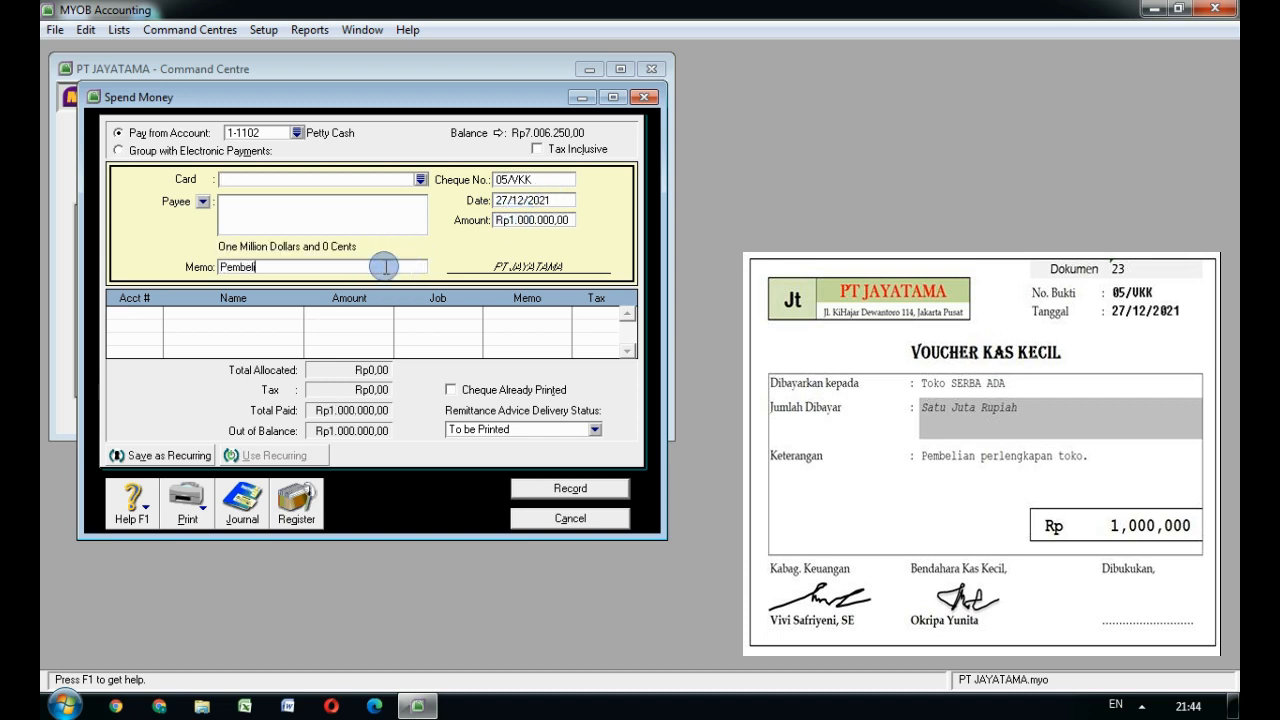
type("an perlengkapan toko")
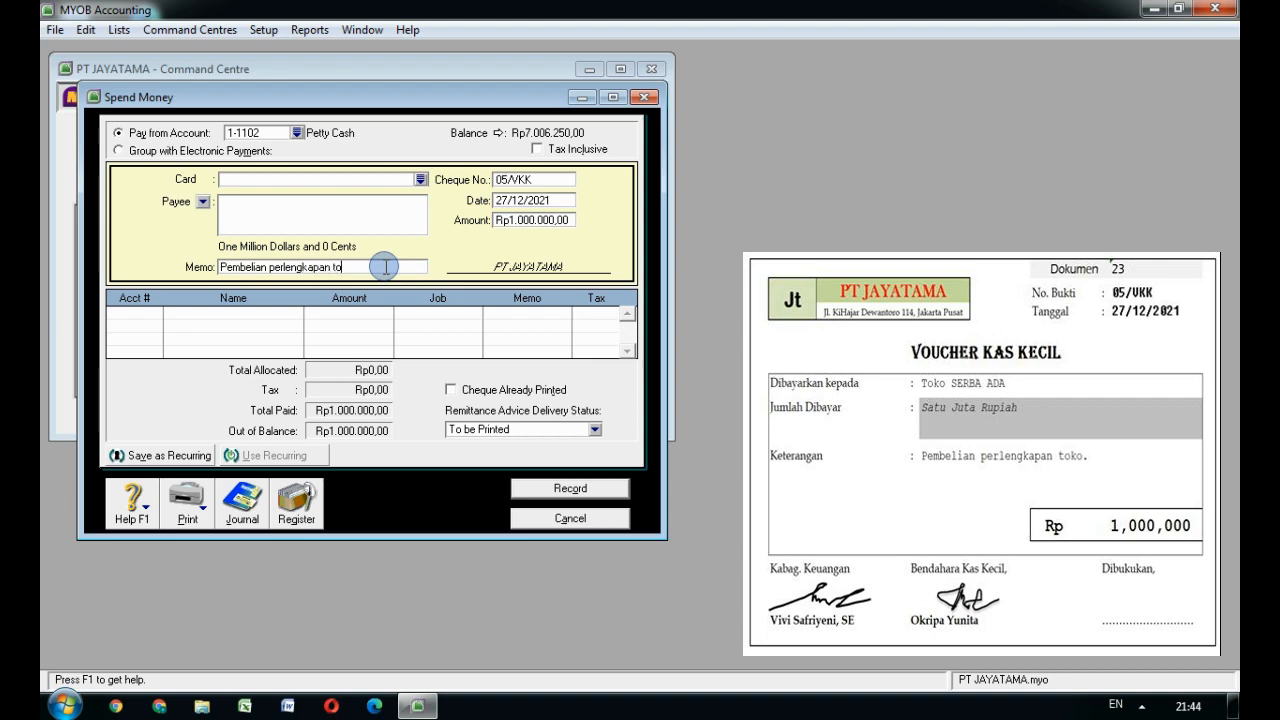
Step: Allocate the Rp1.000.000 payment to account 1-1302 Office Supplies
key("Tab")
type("6-")
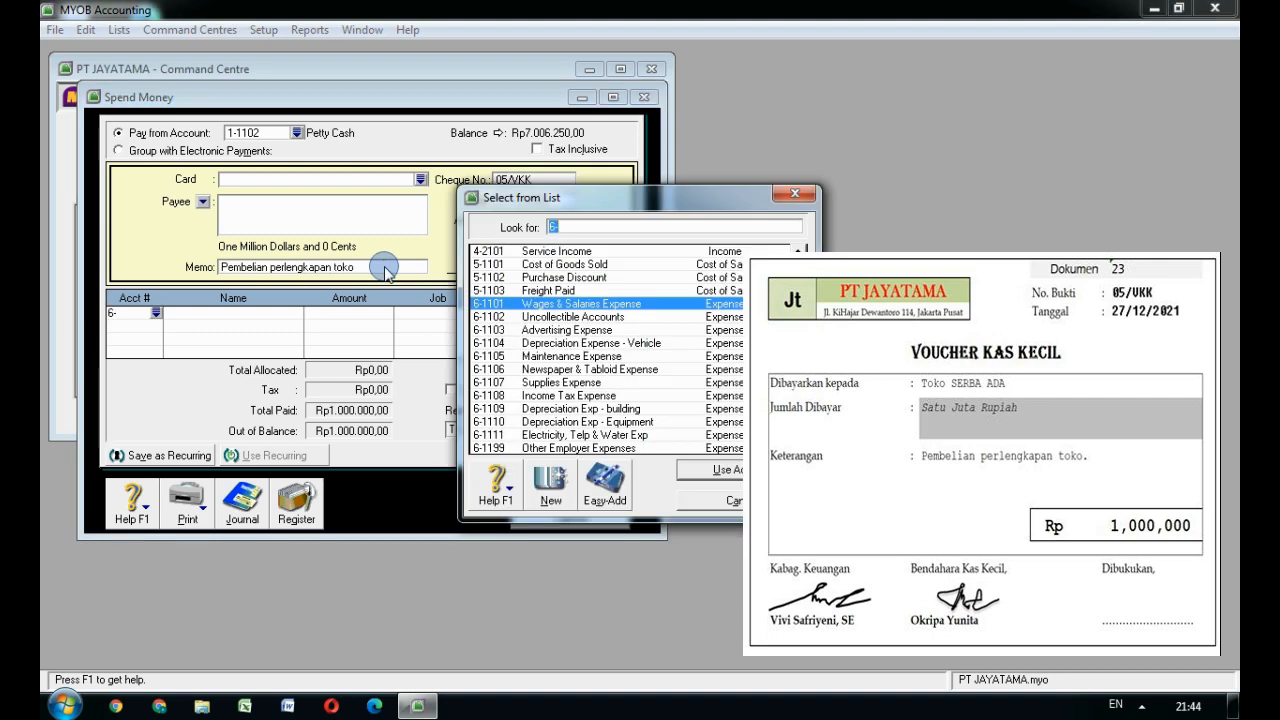
type("1-1202")
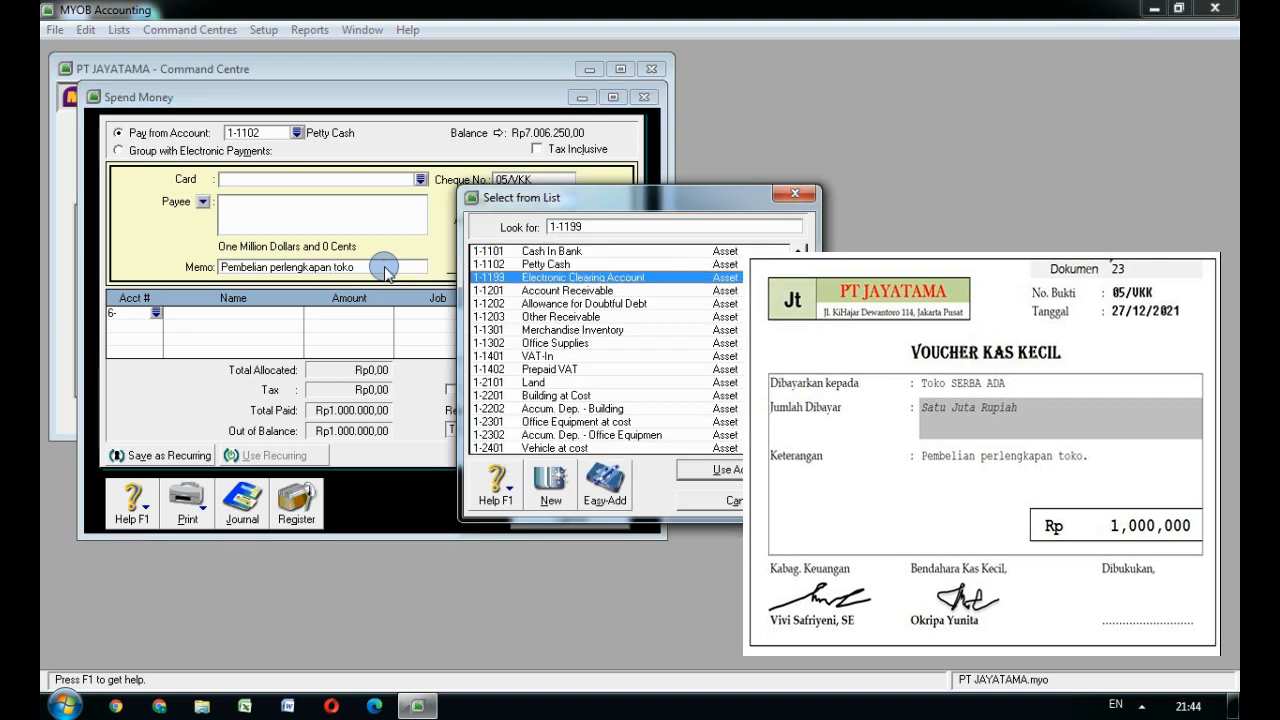
key("Down")
key("Down")
key("Down")
key("Return")
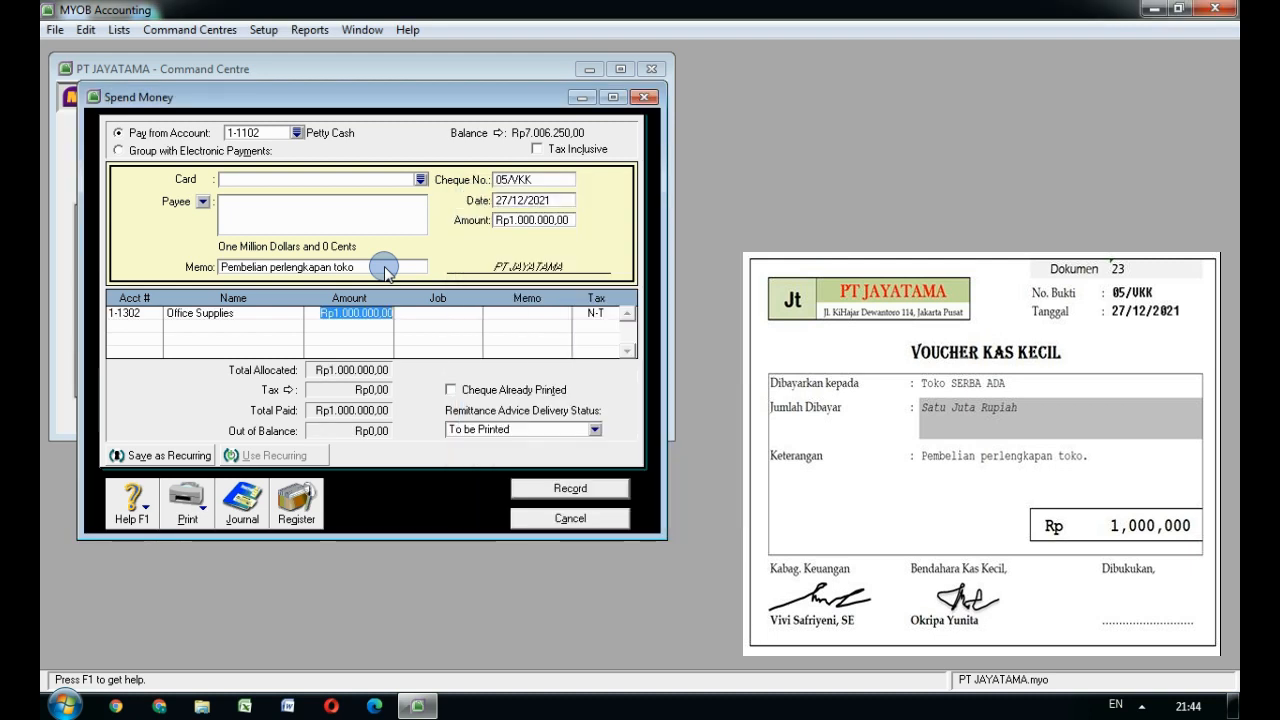
Step: Record petty cash payment 05/VKK and close the Spend Money window
key("Tab")
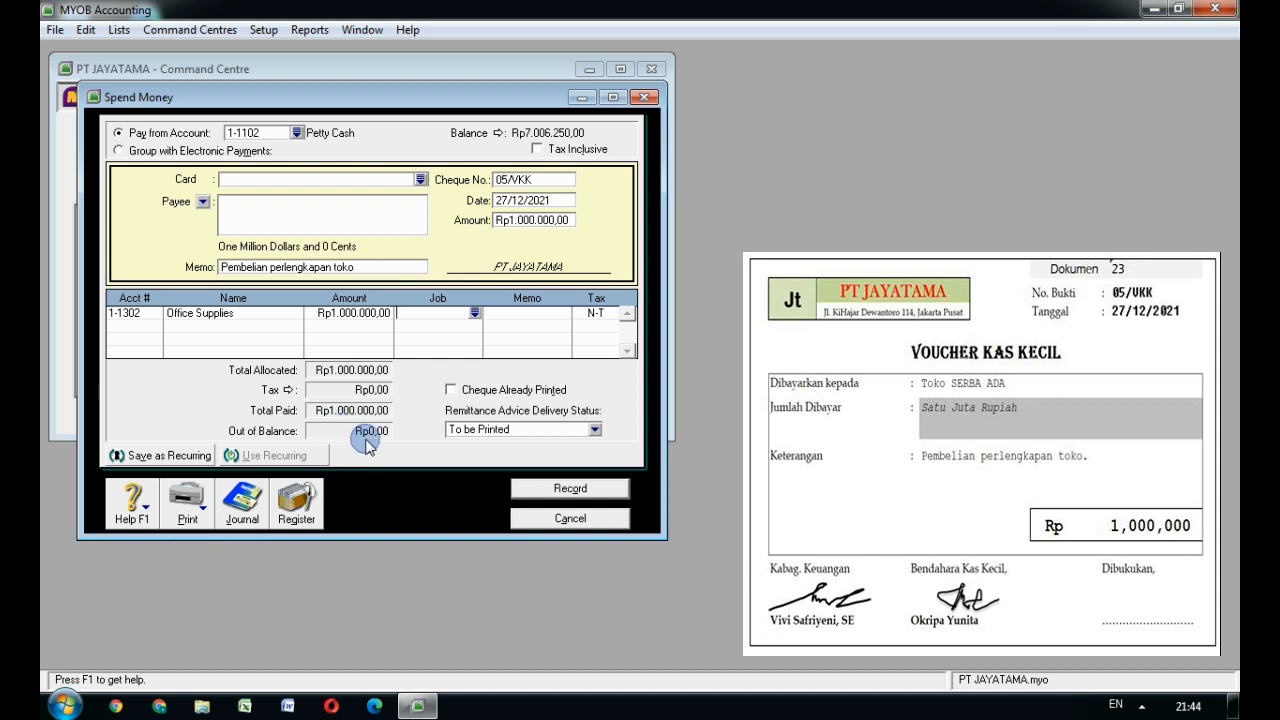
left_click(558, 492)
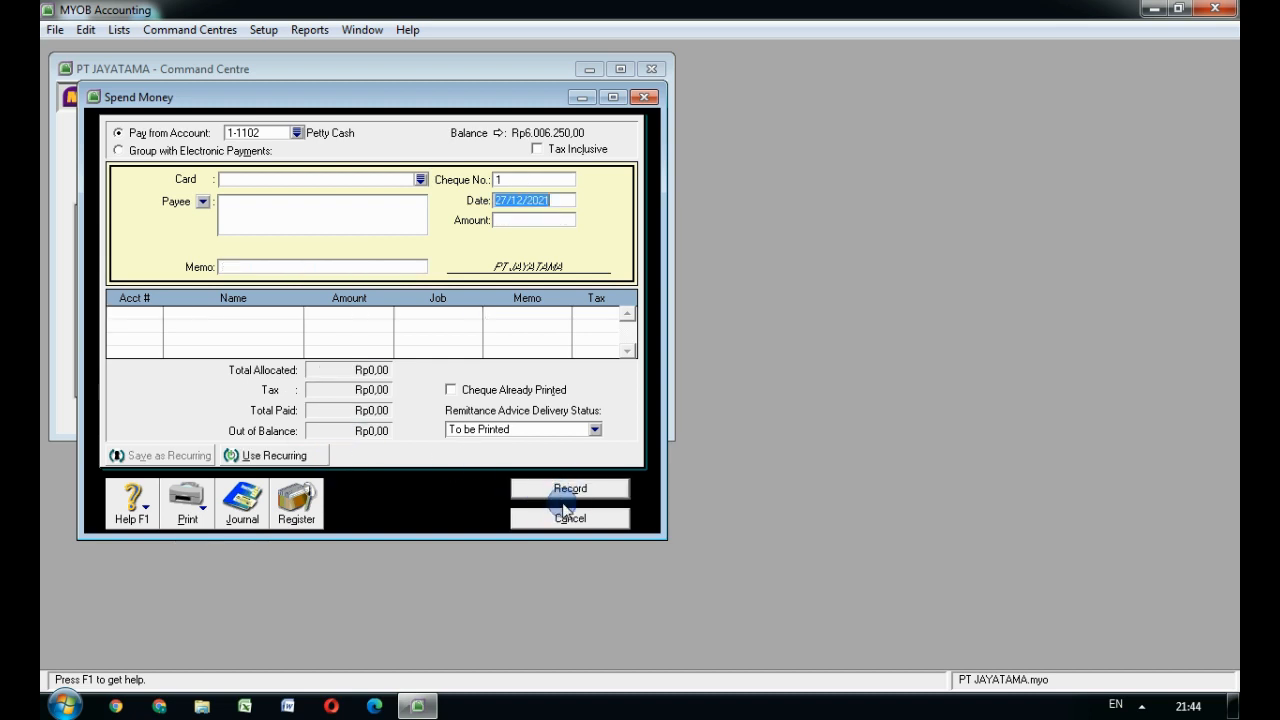
left_click(567, 516)
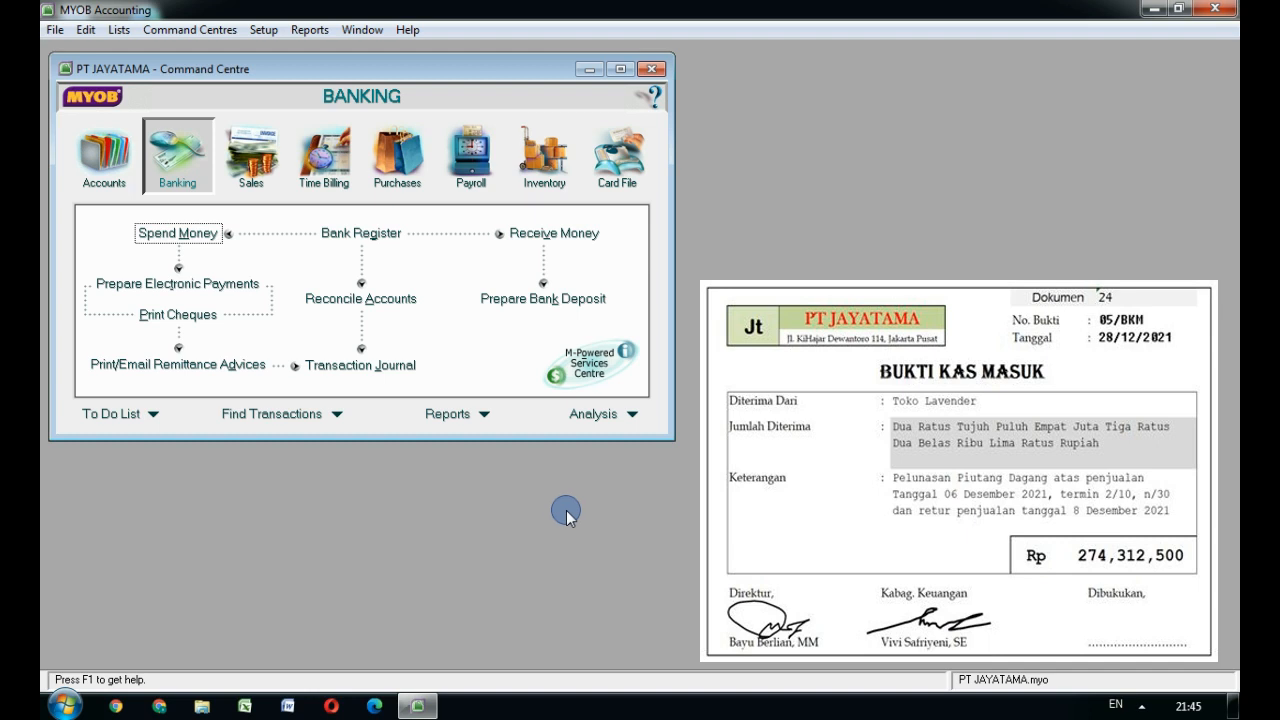
Step: Start a customer payment receipt deposited to 1-1101 Cash In Bank and select Toko LAVENDER as the customer
left_click(276, 181)
left_click(482, 280)
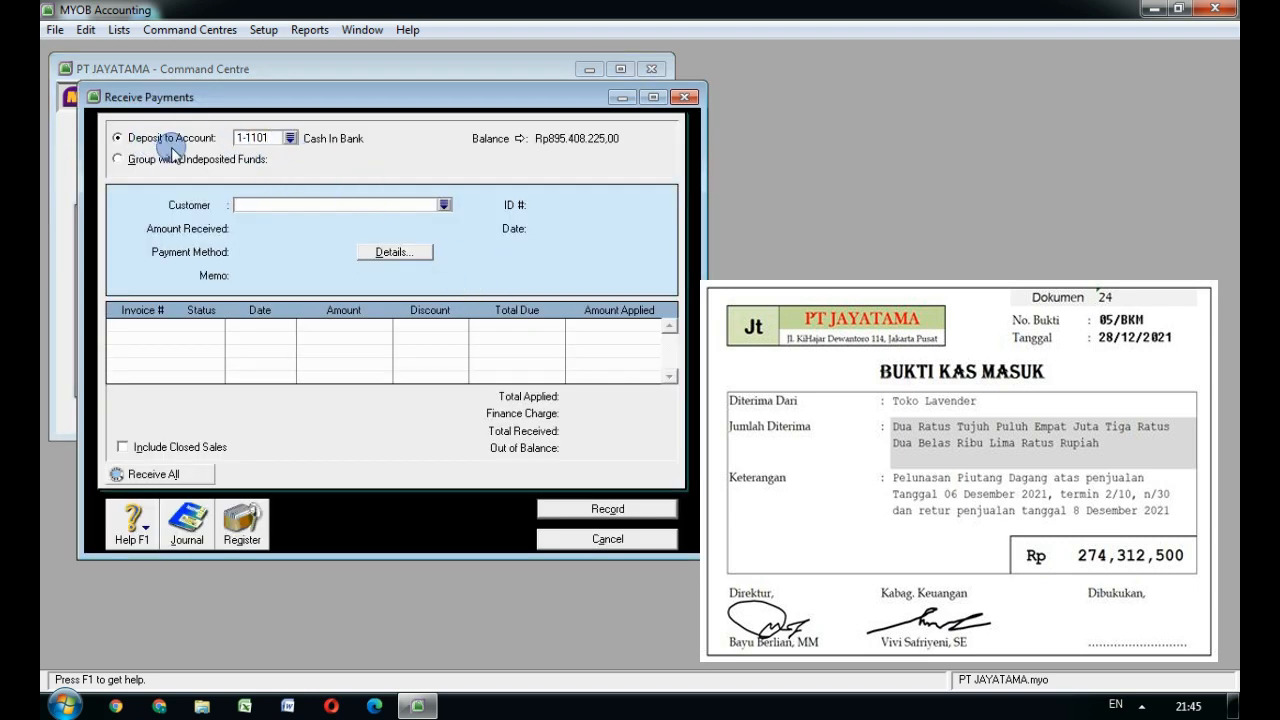
left_click(444, 206)
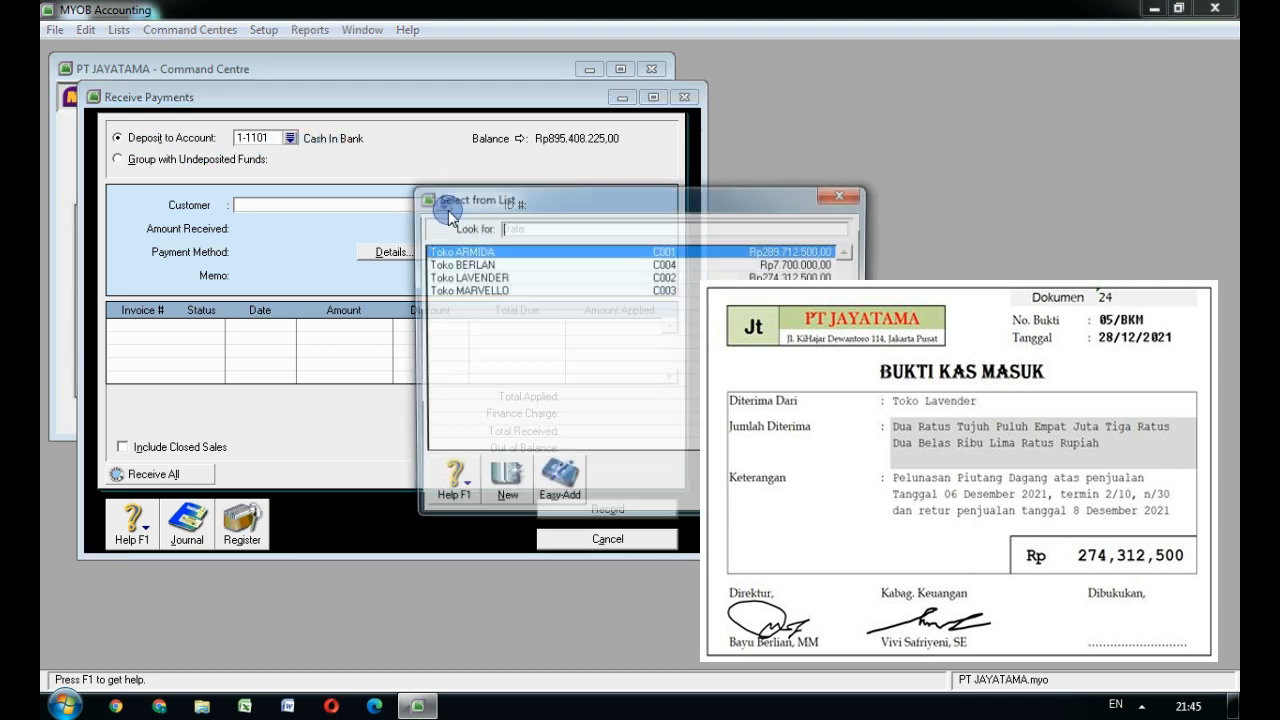
left_click(504, 277)
left_click(752, 469)
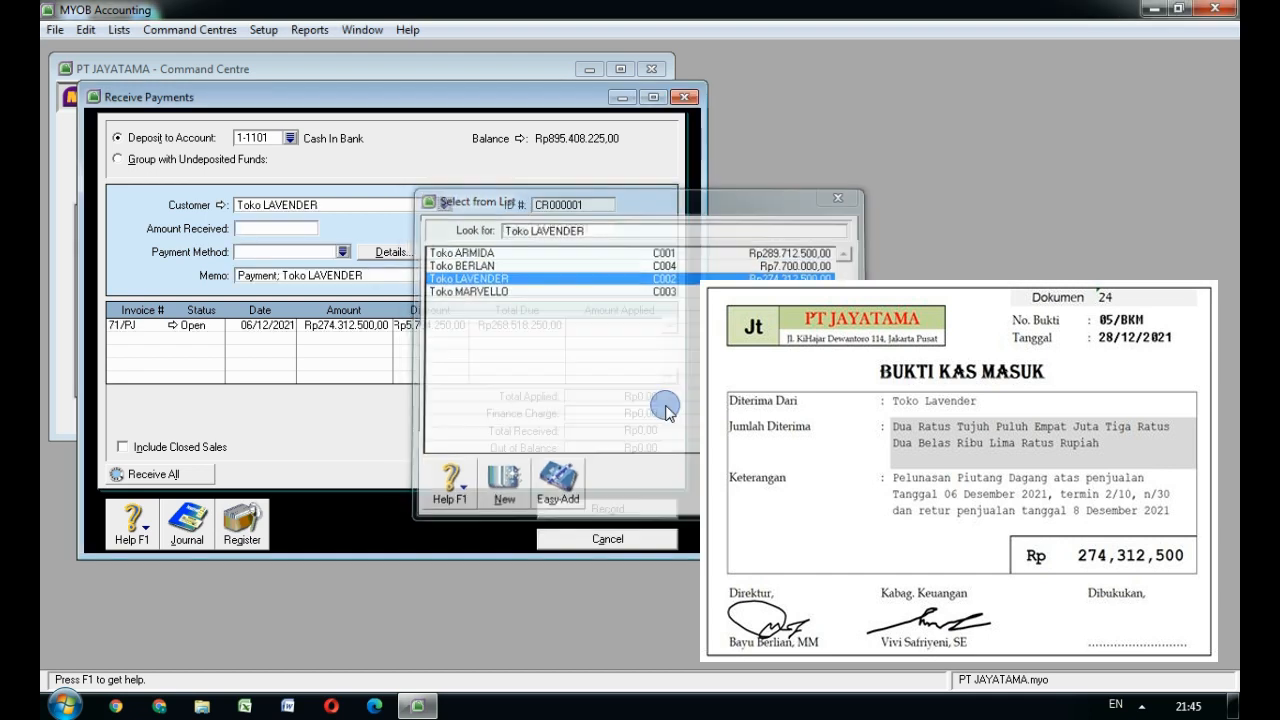
Step: Set the received amount to Rp274.312.500, the receipt ID to 05/BKM and the date to 28/12/2021
left_click(290, 218)
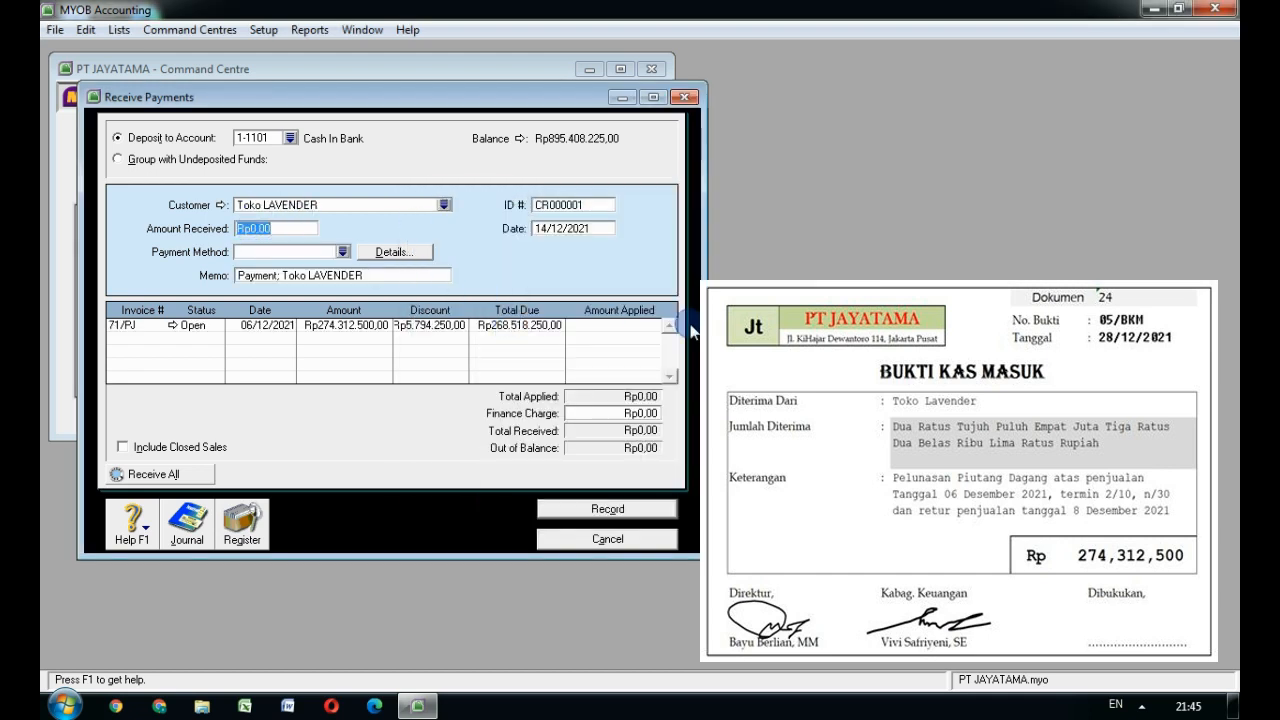
type("274.312.500")
key("Tab")
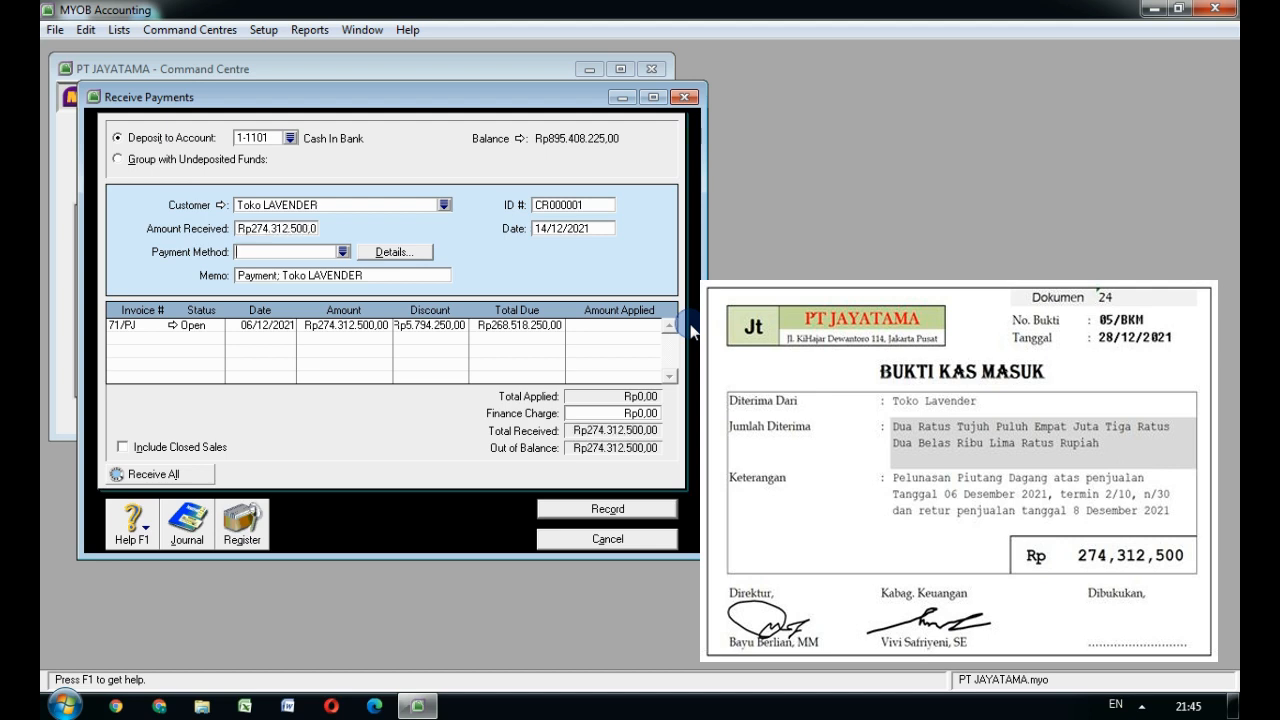
left_click(588, 204)
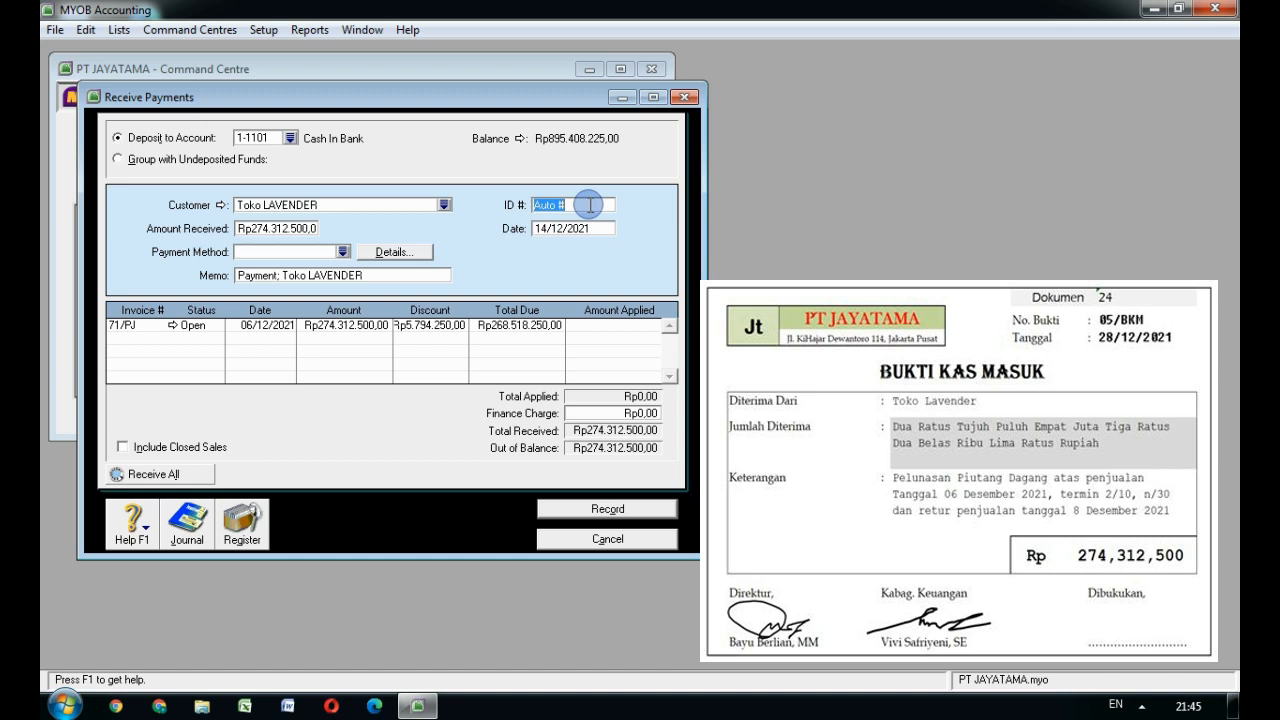
type("05/BKM")
key("Tab")
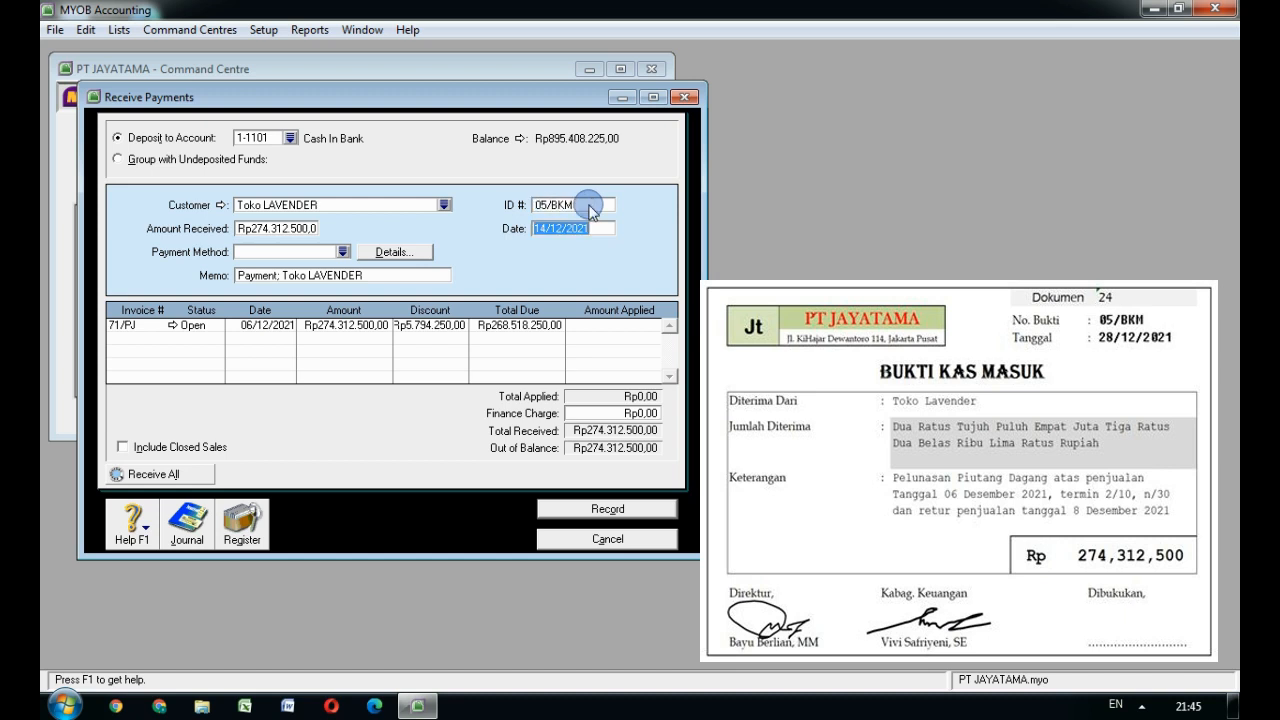
type("28/12/2021")
key("Tab")
Step: Apply the full receipt to invoice 71/PJ, record it and close the Receive Payments window
key("Tab")
key("Tab")
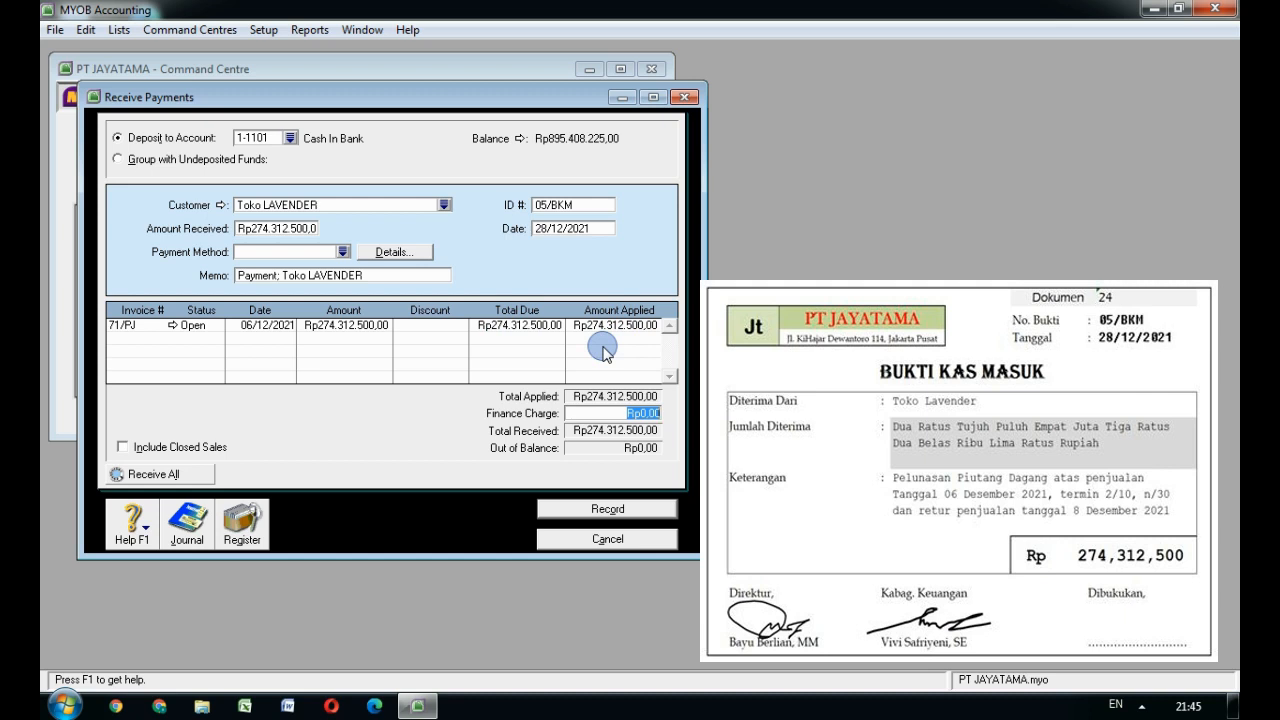
left_click(620, 511)
left_click(616, 538)
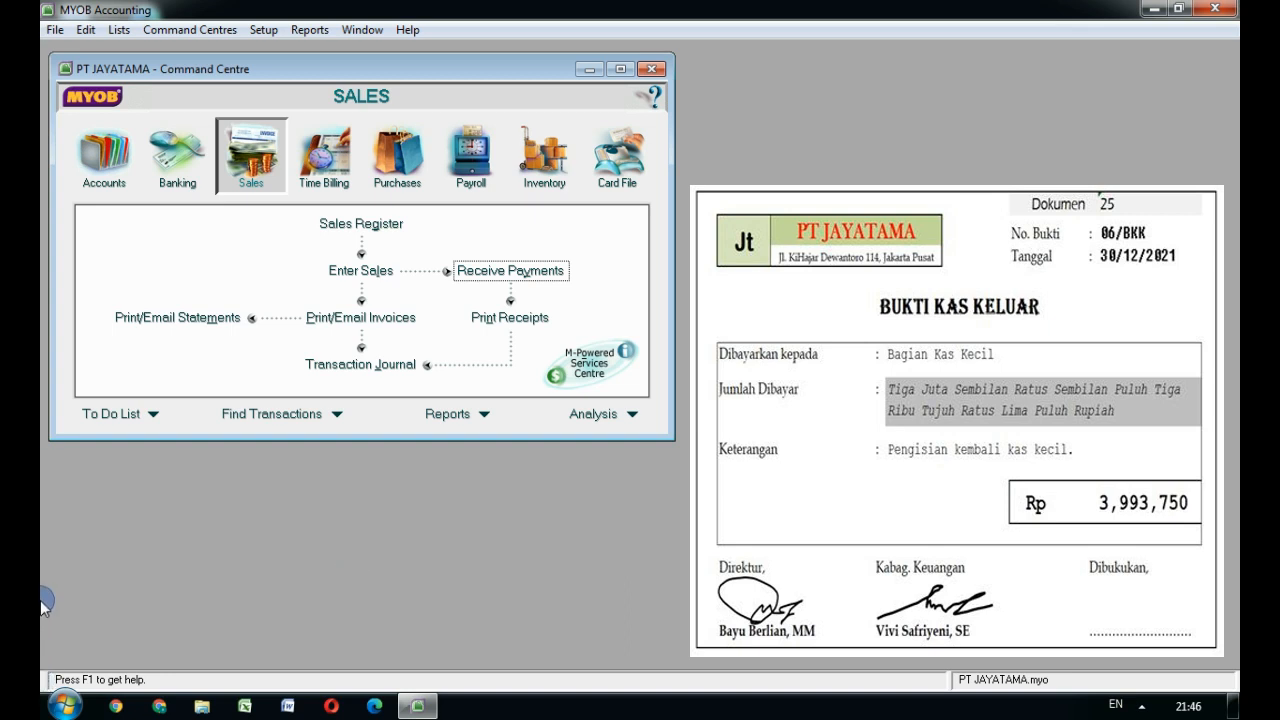
Step: Start a Spend Money entry from 1-1101 Cash In Bank with cheque number 06/BKK, date 30/12/2021 and amount Rp3.993.750
left_click(176, 150)
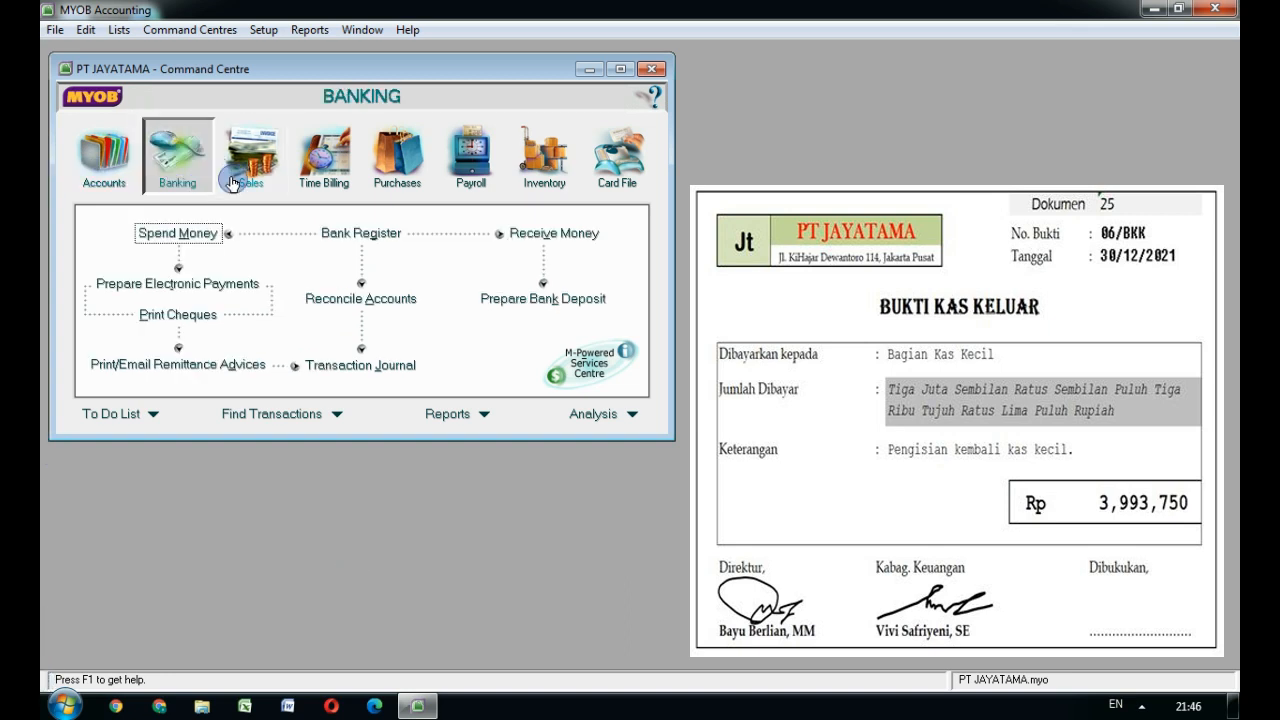
left_click(185, 233)
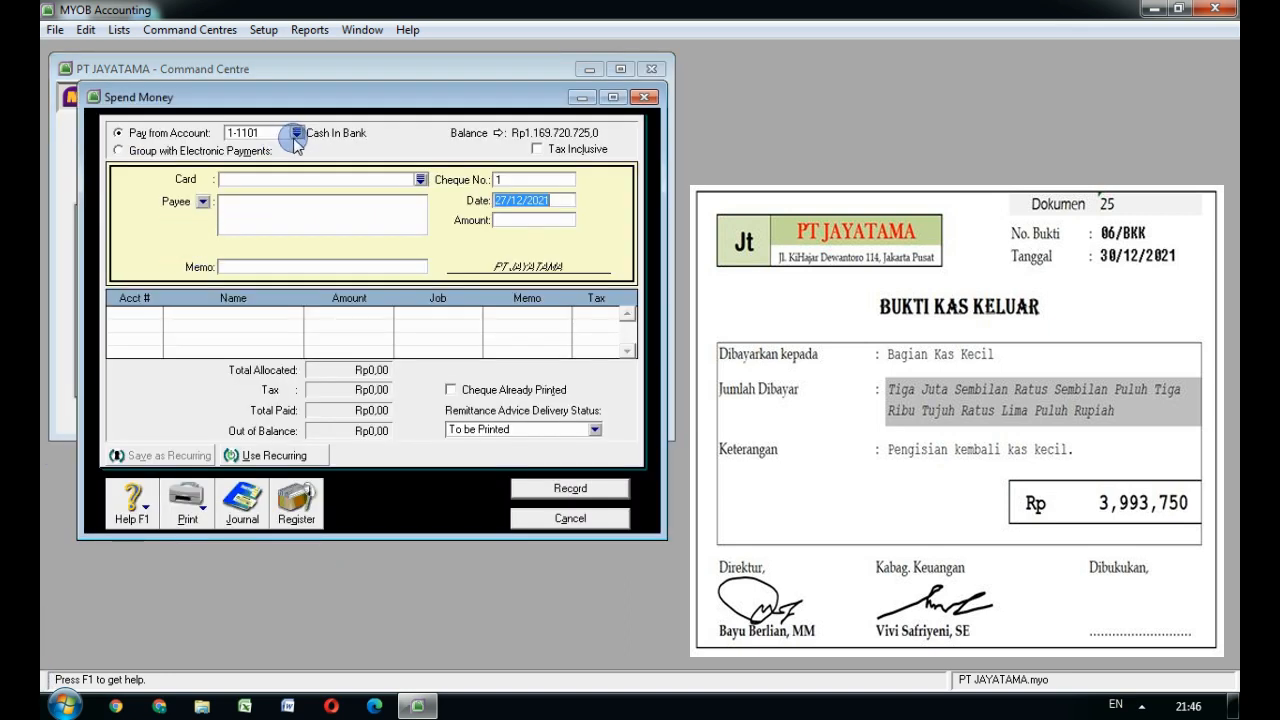
left_click(212, 134)
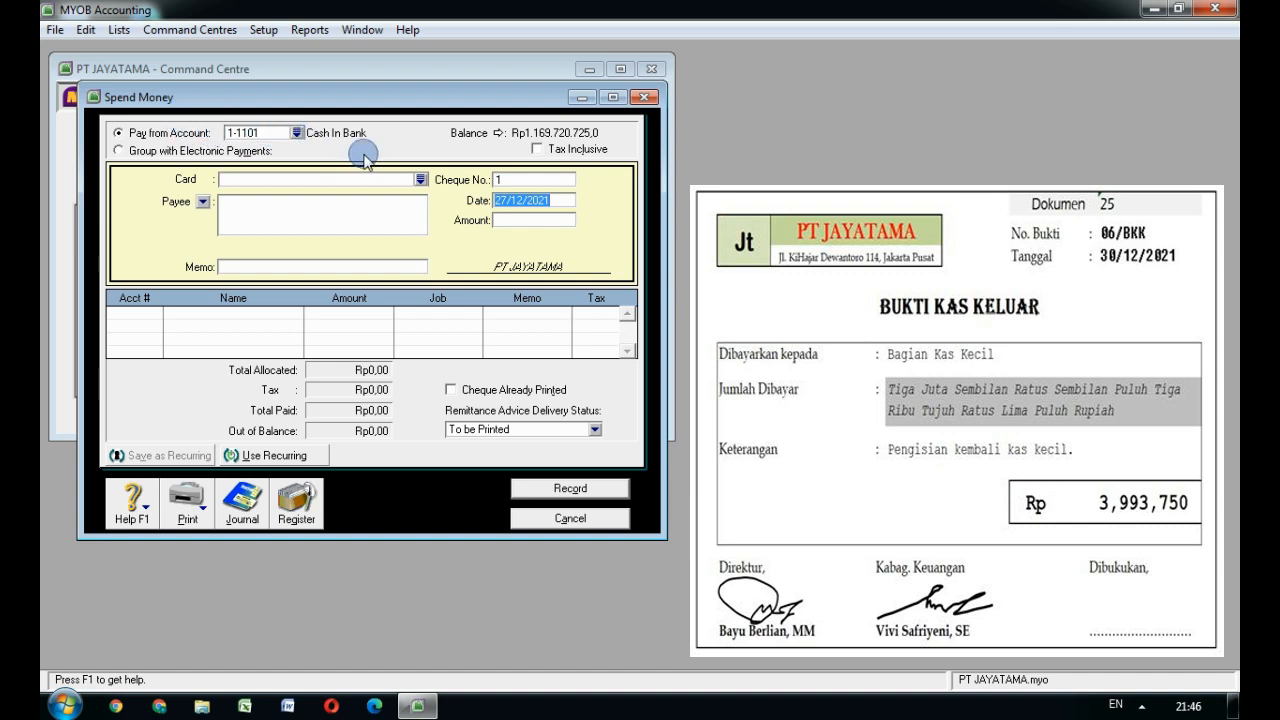
left_click(512, 179)
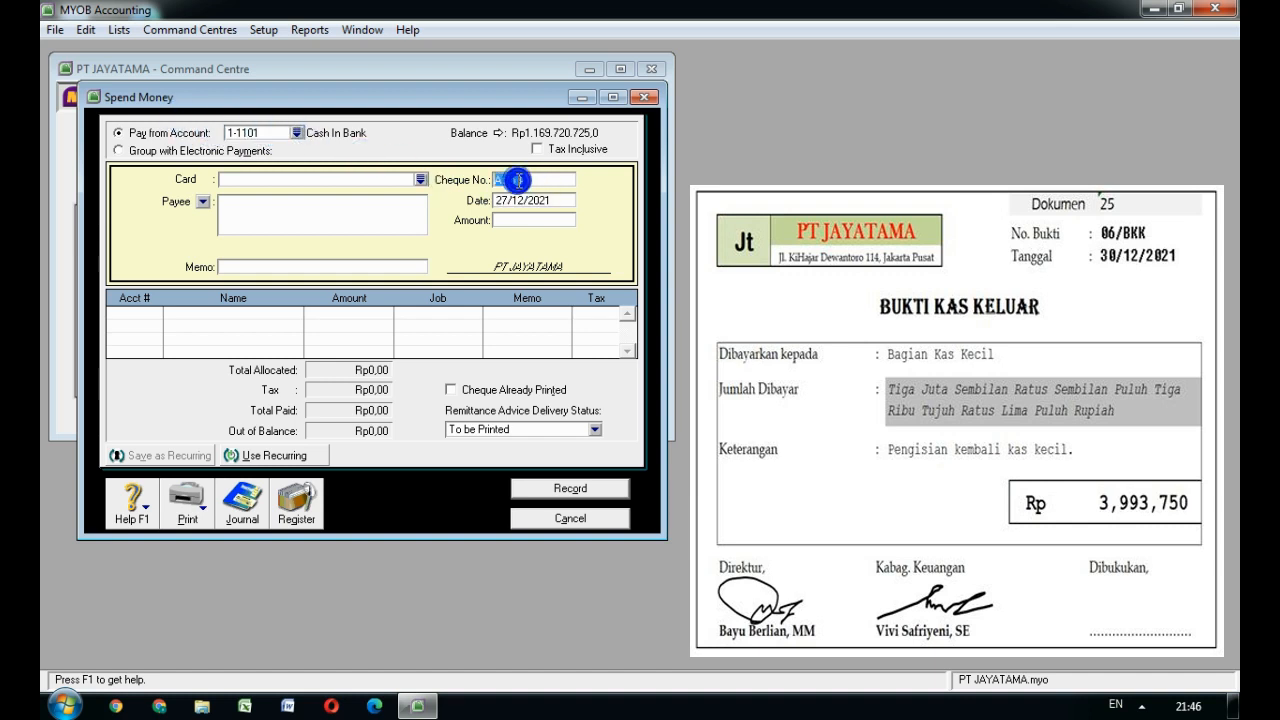
type("06/BKK")
key("Tab")
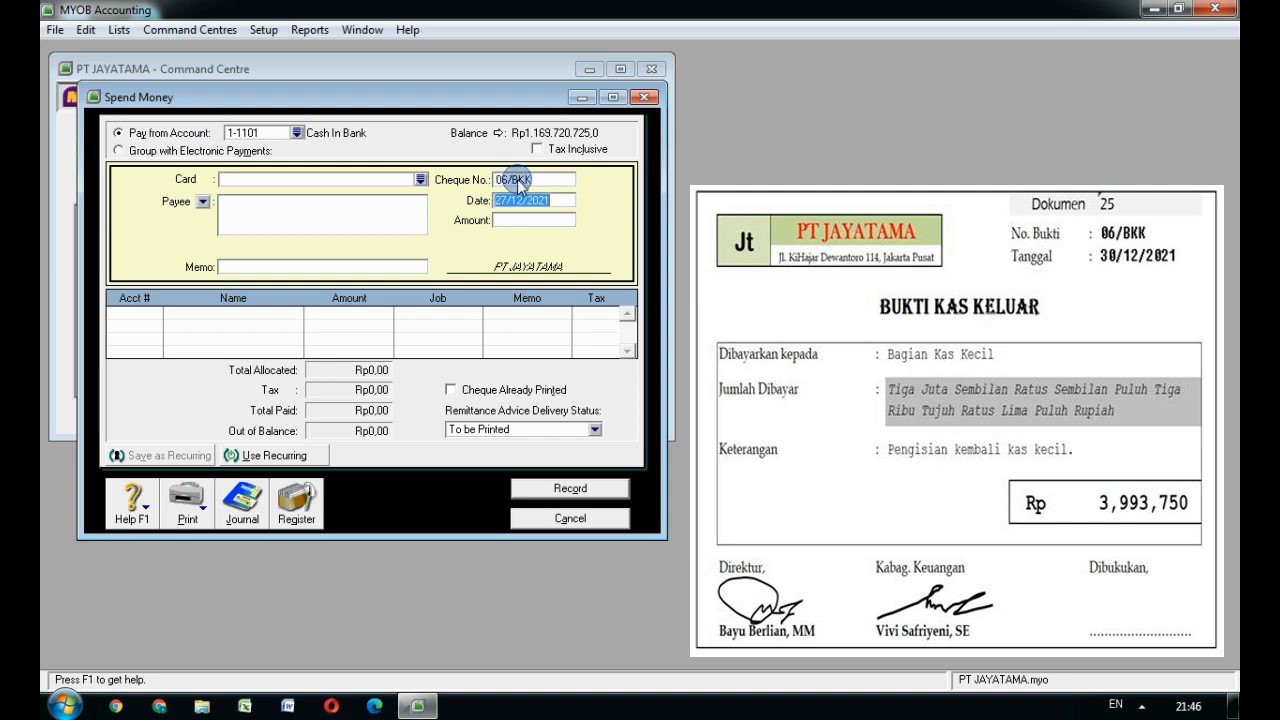
type("30/12/2021")
key("Tab")
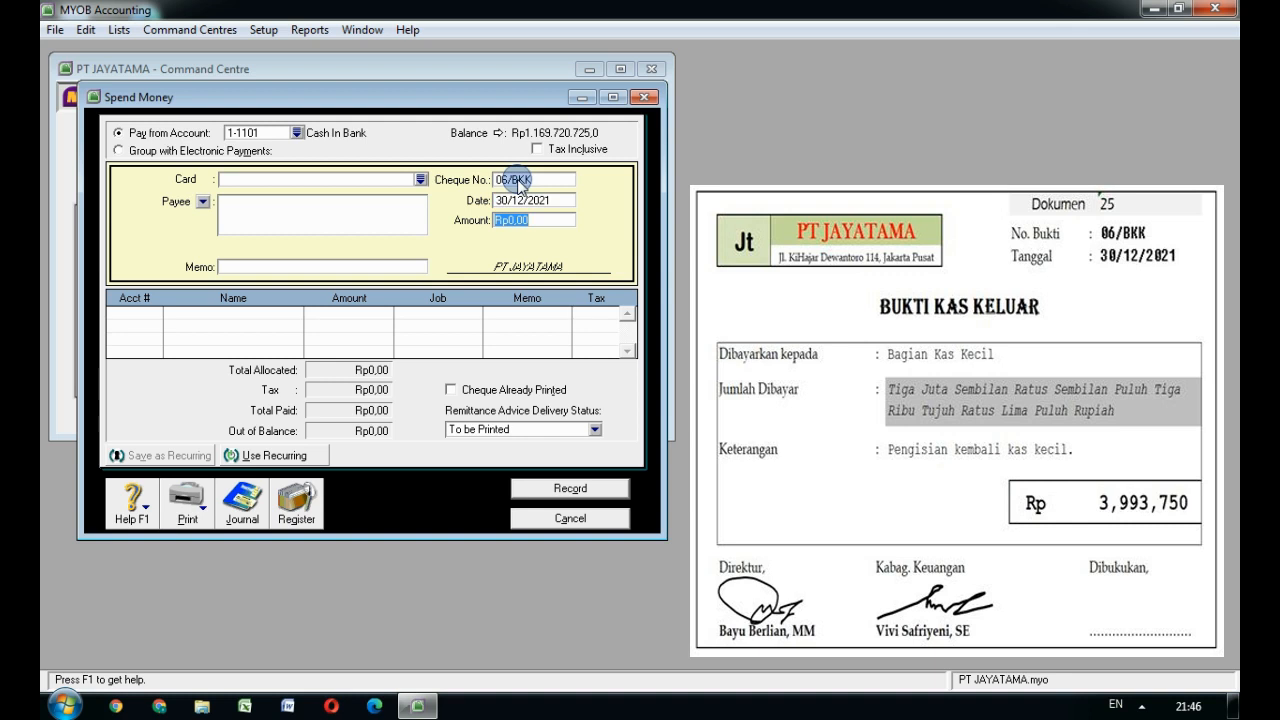
type("3993750")
key("Tab")
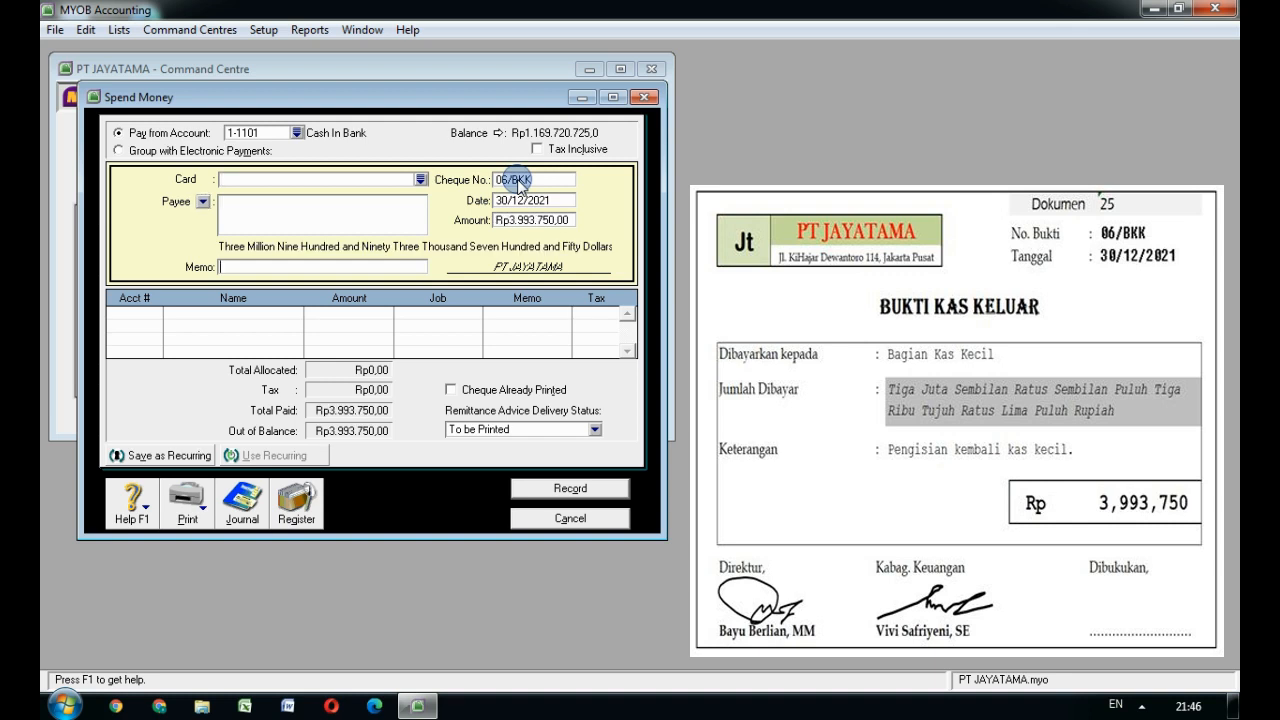
Step: Enter the memo "Pengisian kembali kas kecil" and allocate the full payment to account 1-1102 Petty Cash
type("Pengisian")
type("kembali kas kecil")
key("Tab")
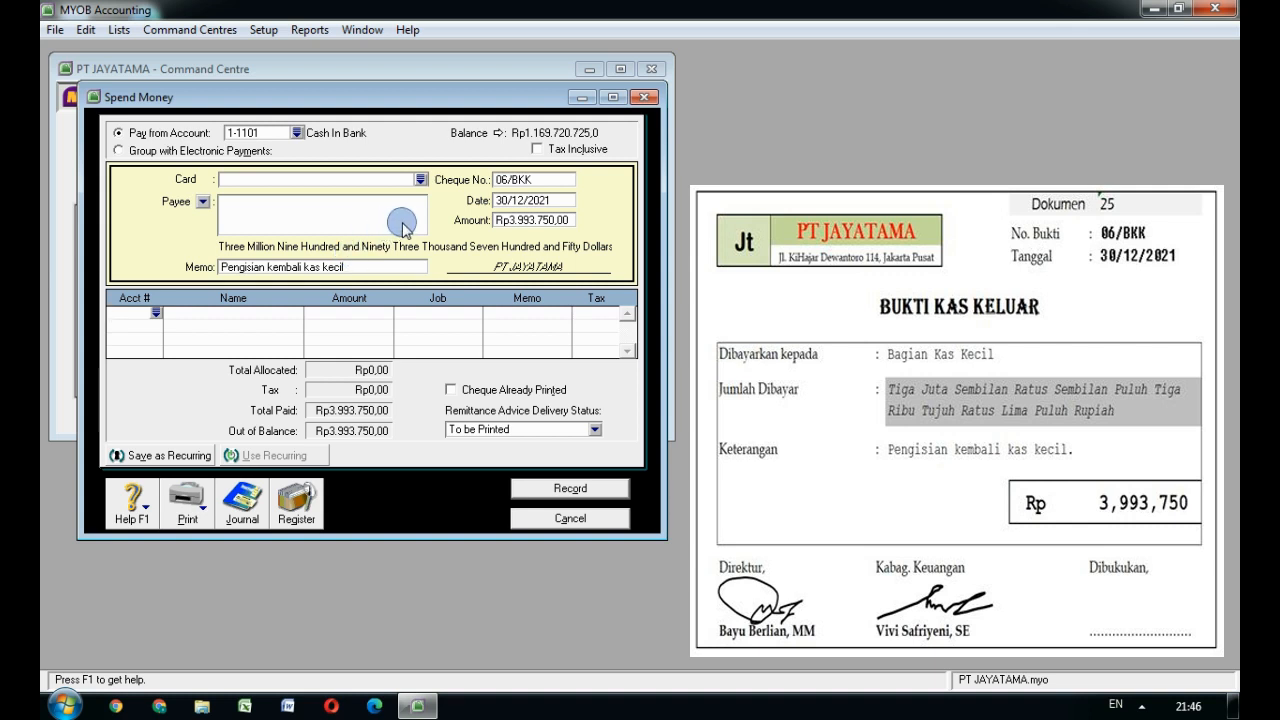
type("1")
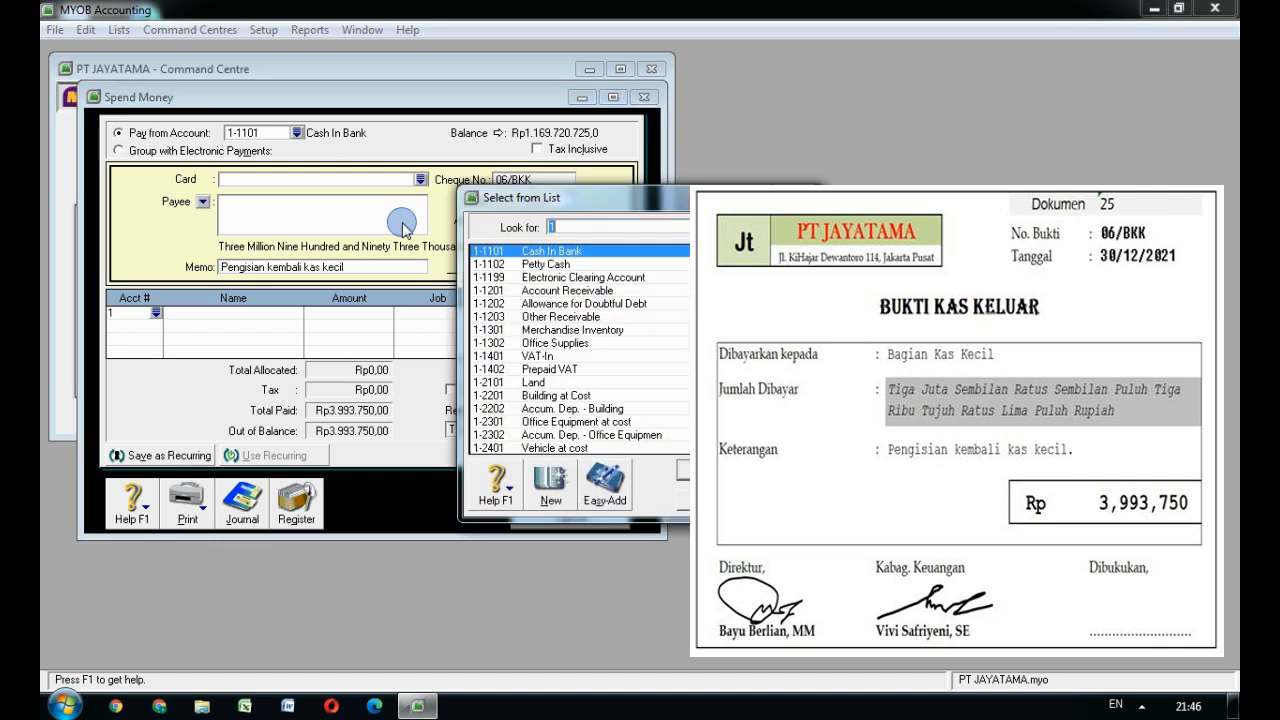
type("-1102")
key("Return")
key("Tab")
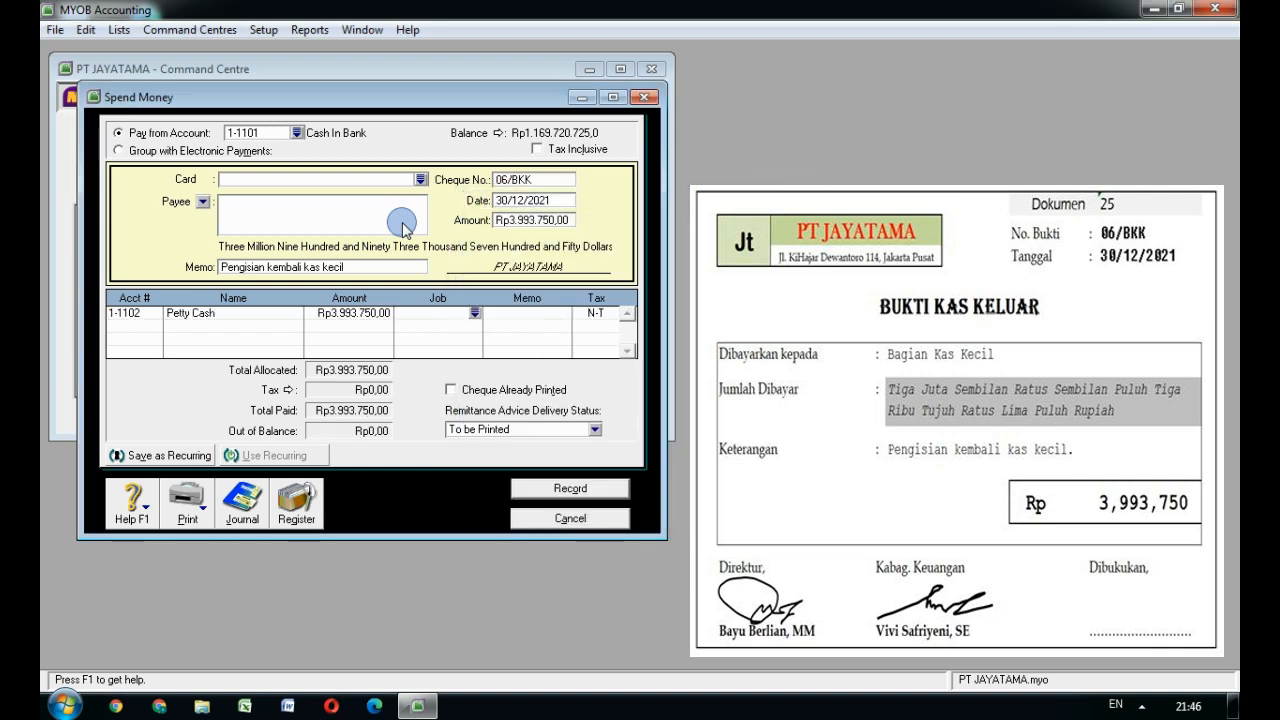
Step: Check the journal recap of payment 06/BKK, record the payment and close the Spend Money window
key("ctrl+r")
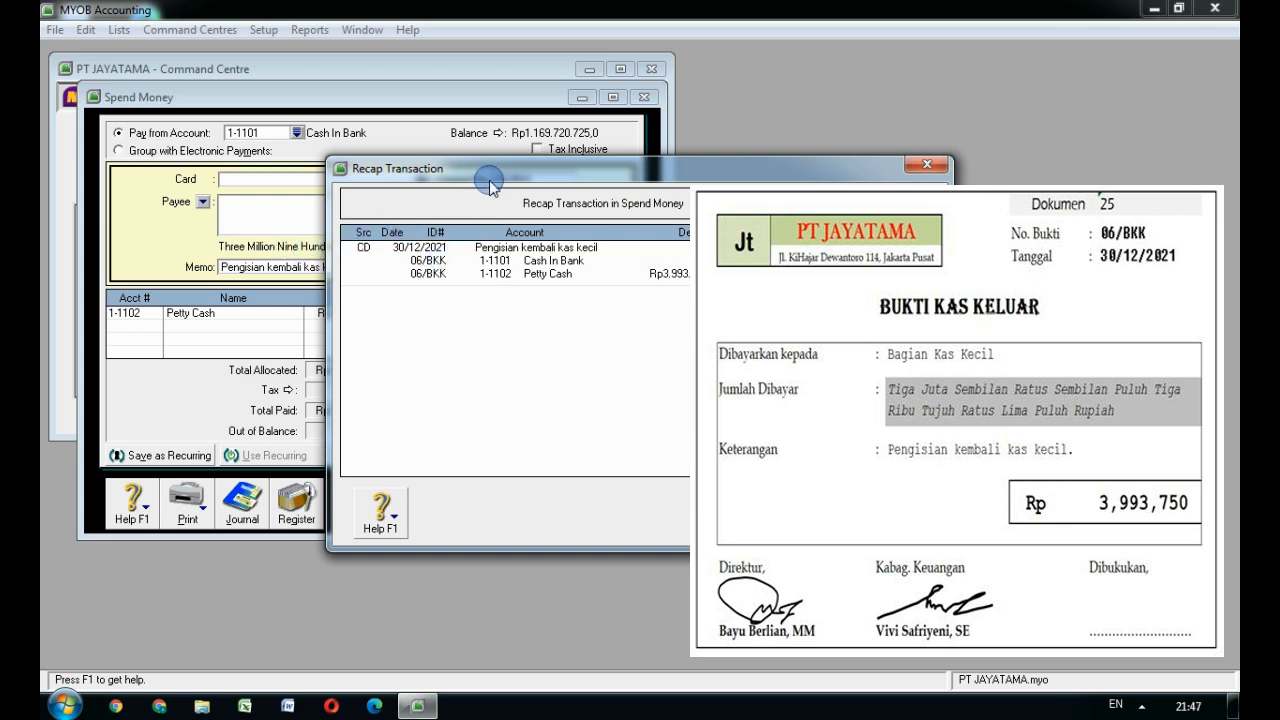
left_click_drag(493, 173, 316, 152)
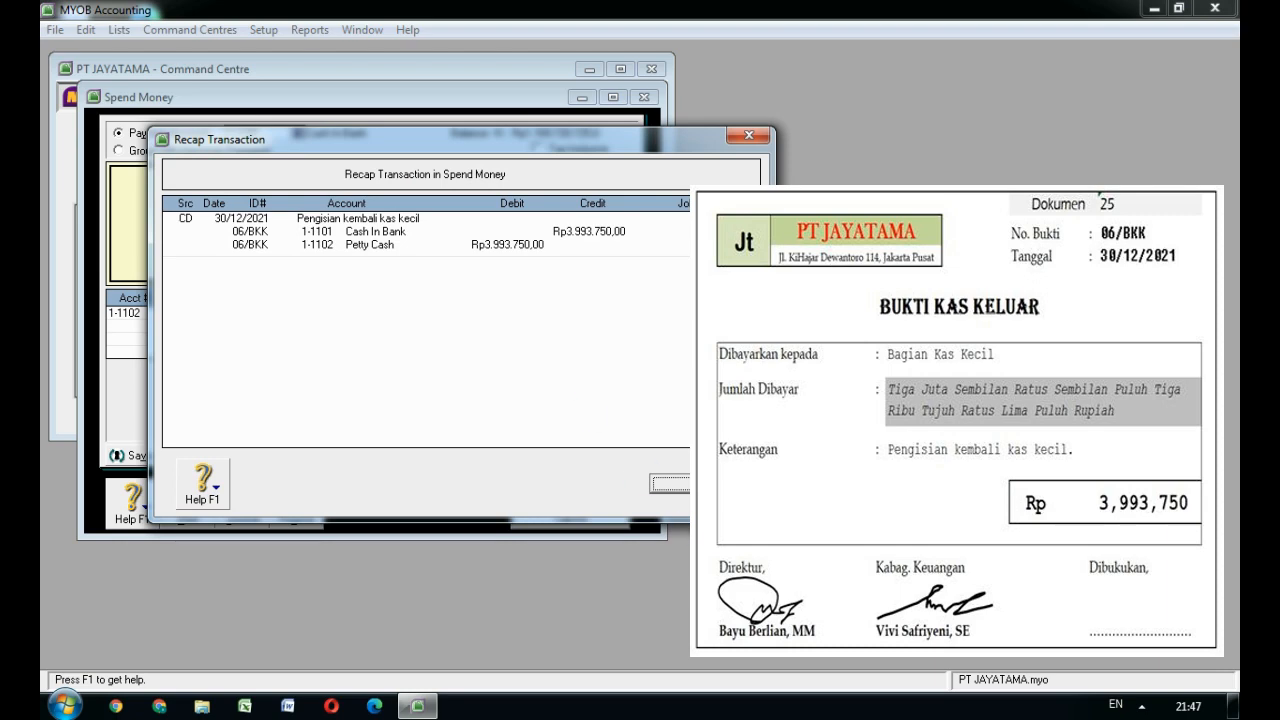
left_click(672, 484)
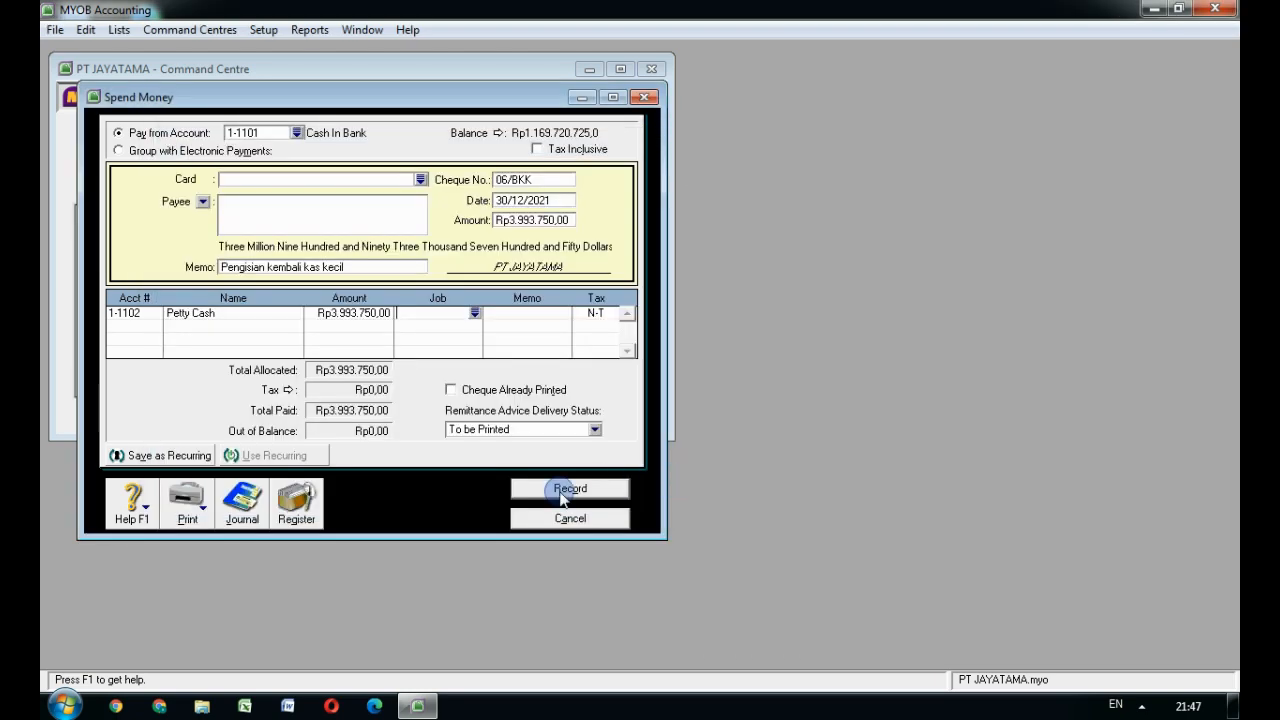
left_click(561, 490)
left_click(562, 517)
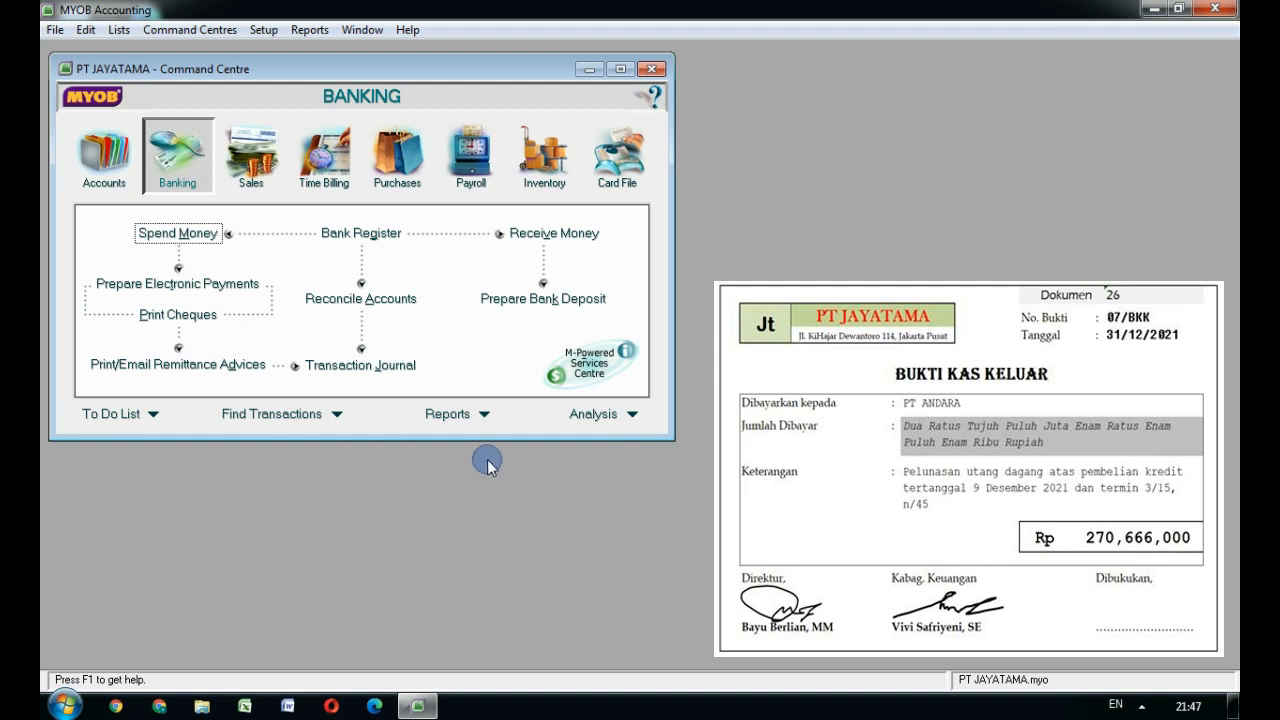
Step: Start a bill payment from 1-1101 Cash In Bank and select PT ANDARA as the supplier
left_click(398, 158)
left_click(165, 270)
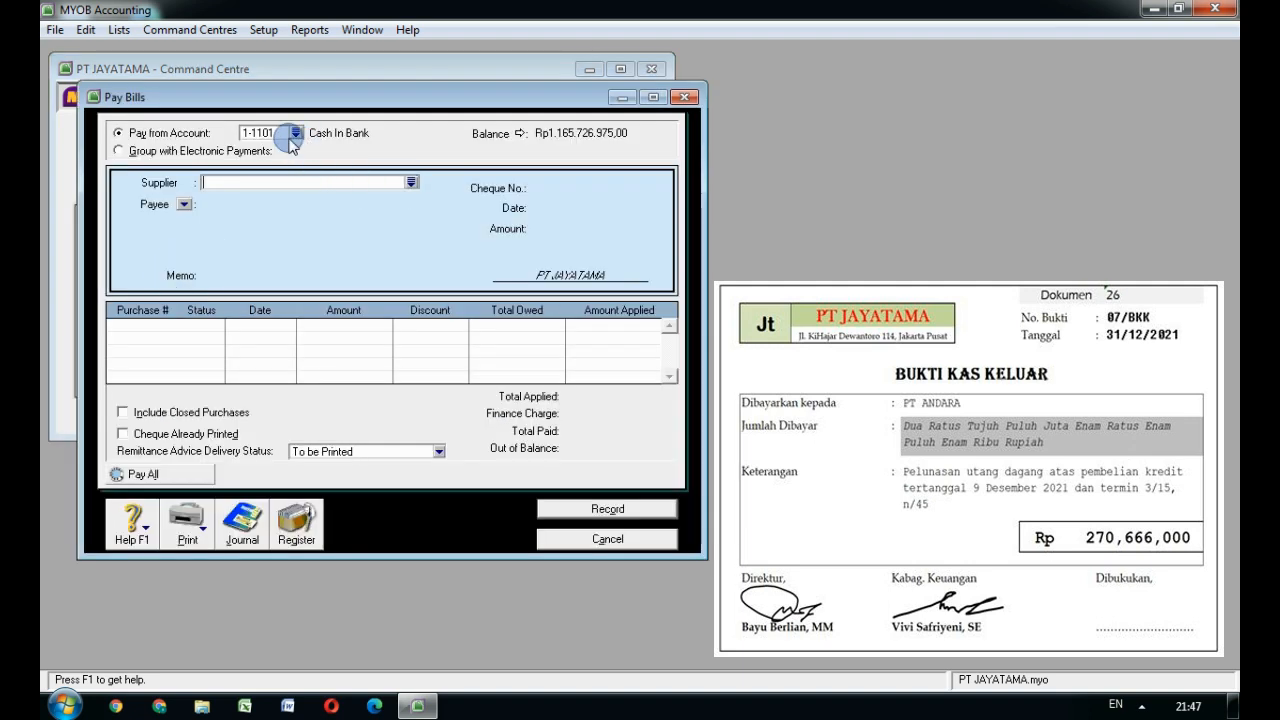
left_click(411, 182)
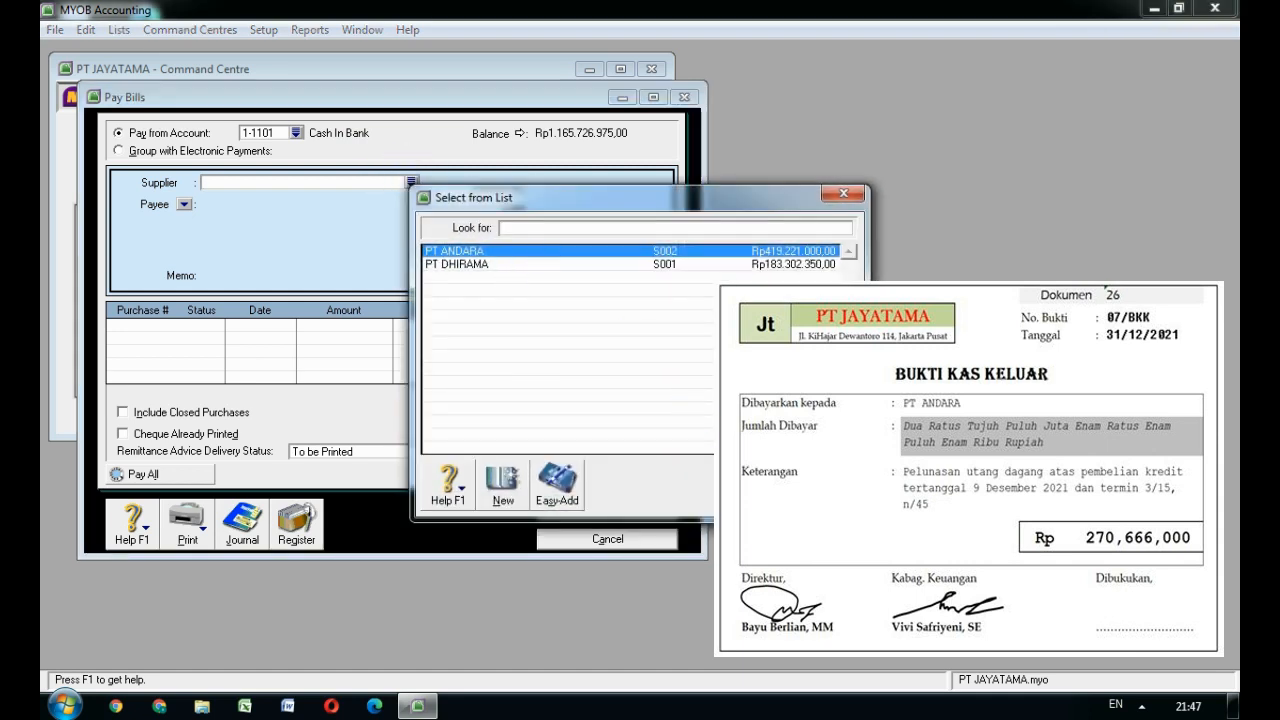
key("Return")
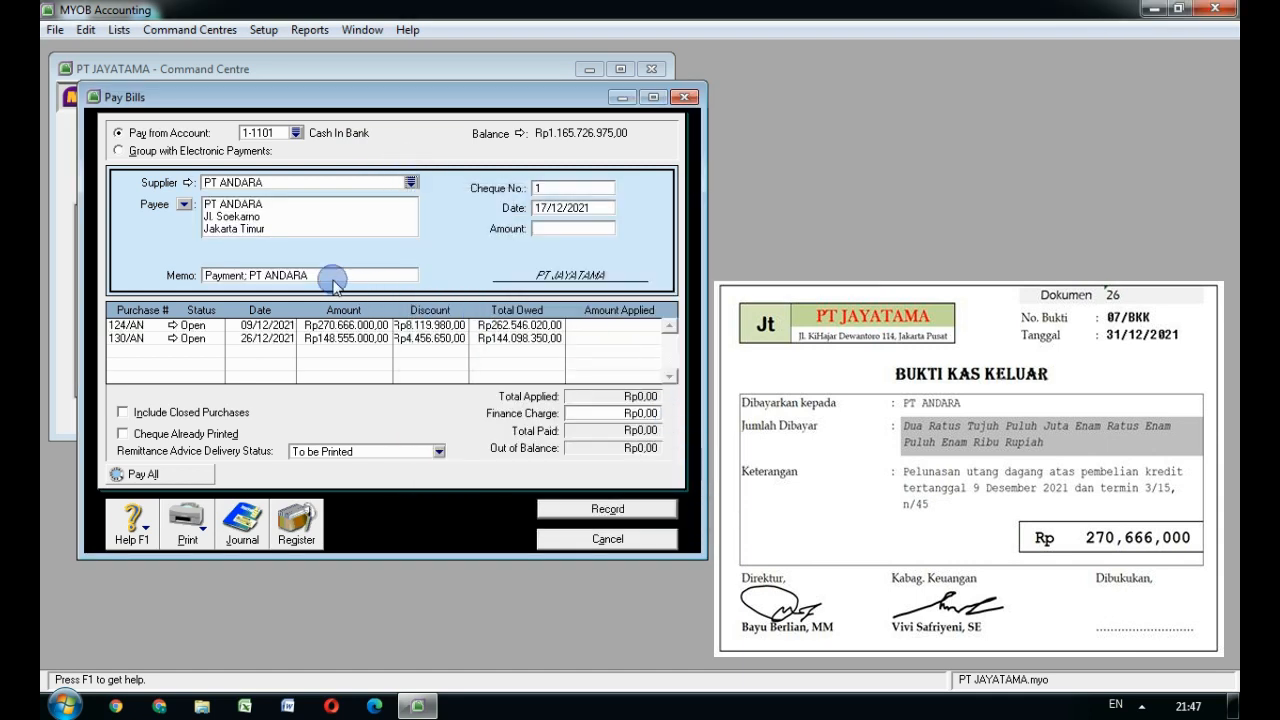
Step: Set the bill payment's cheque number to 07/BKK, its date to 31/12/2021 and its amount to Rp270.666.000
left_click(565, 188)
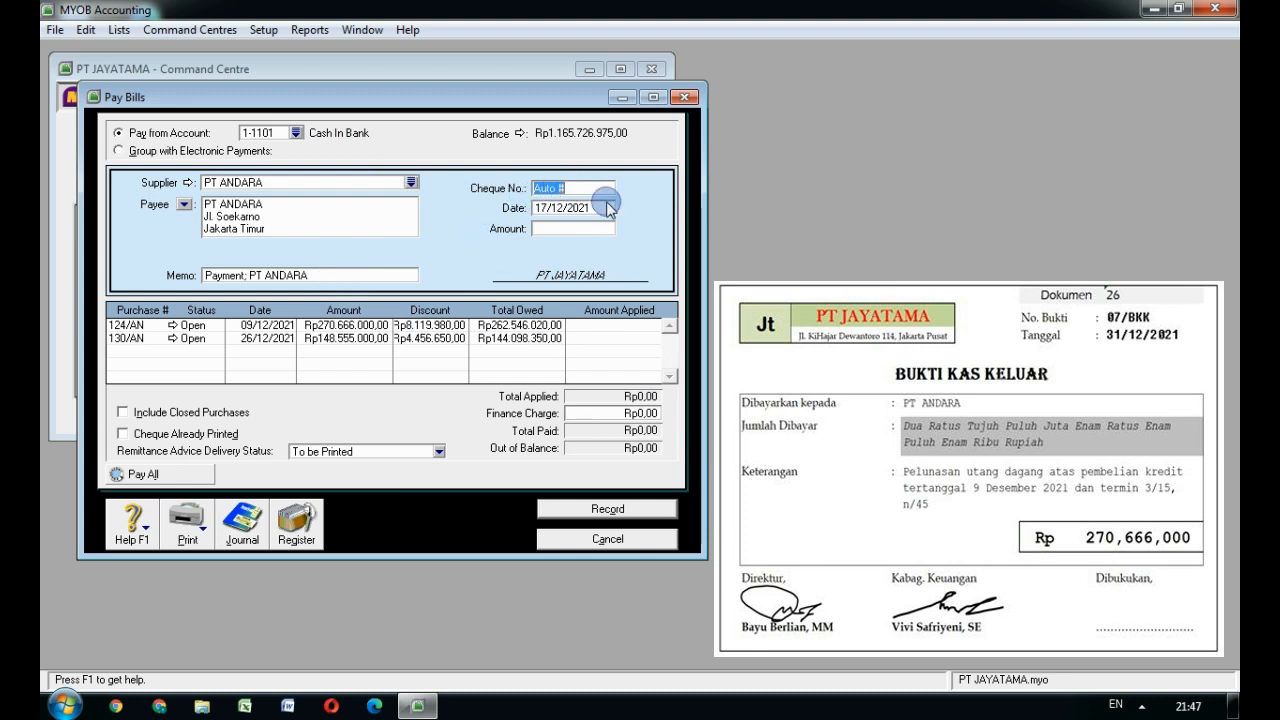
type("07/BKK")
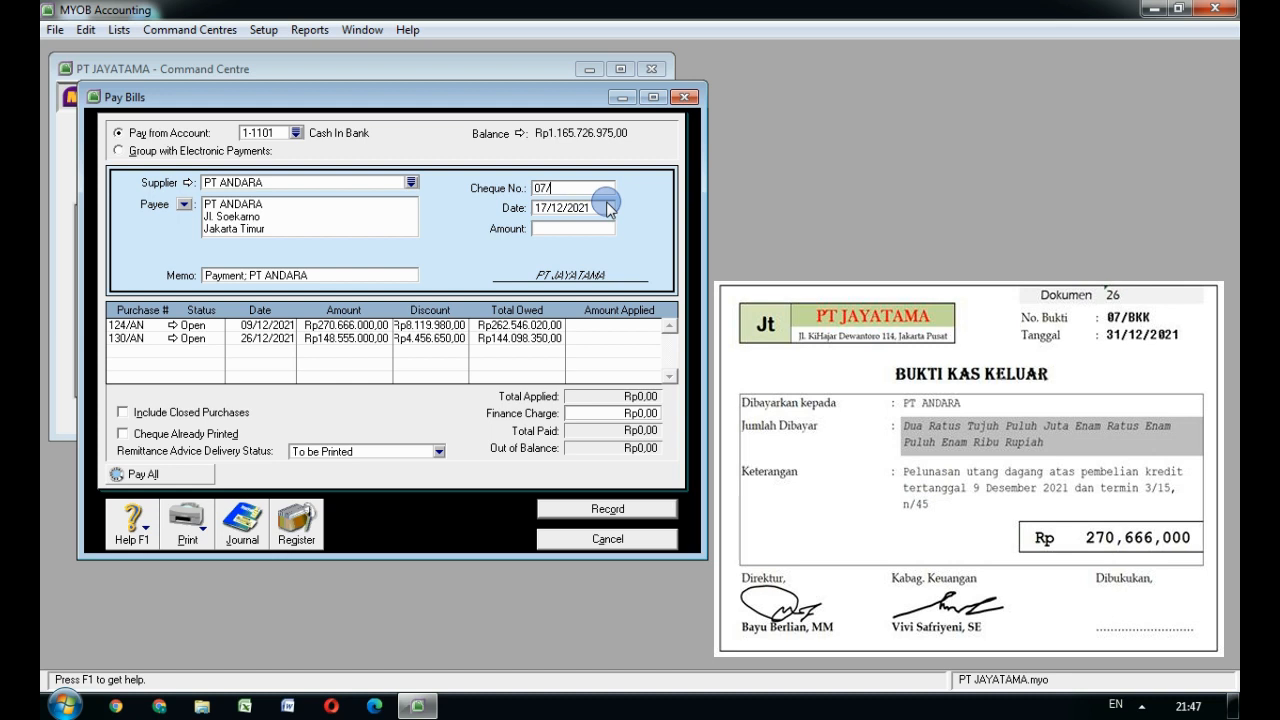
key("Tab")
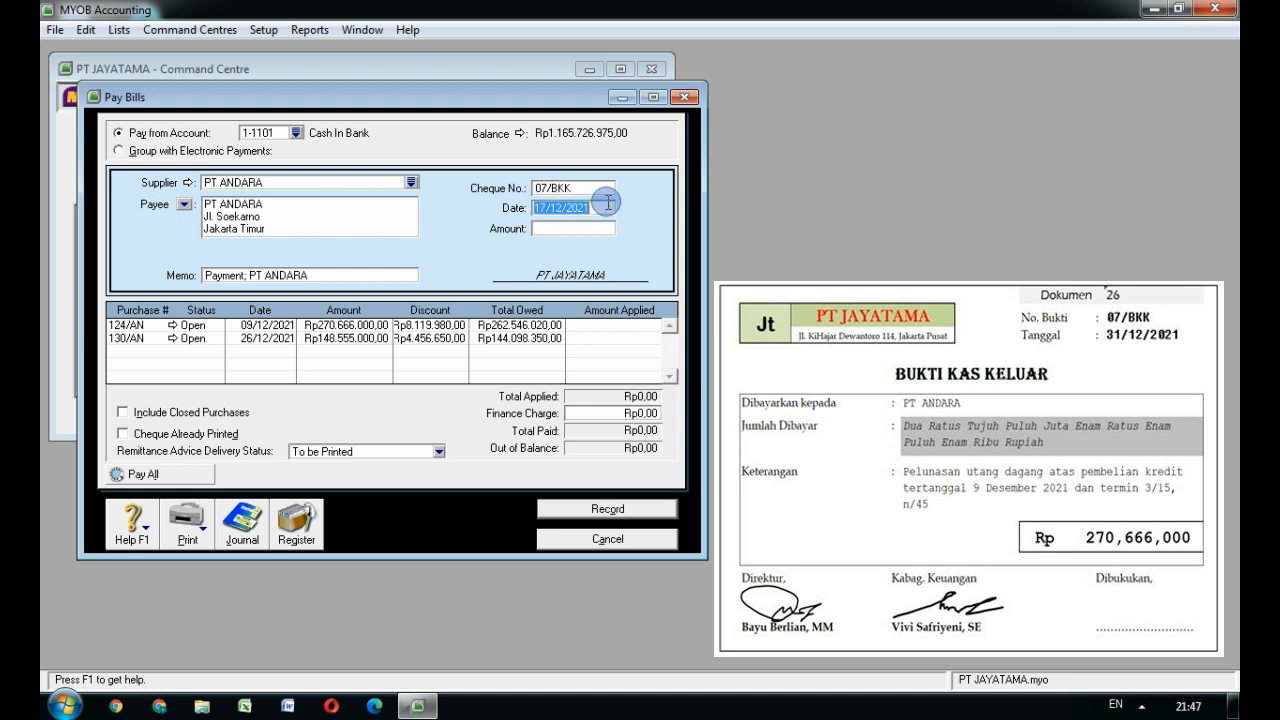
type("31/12/2021")
key("Tab")
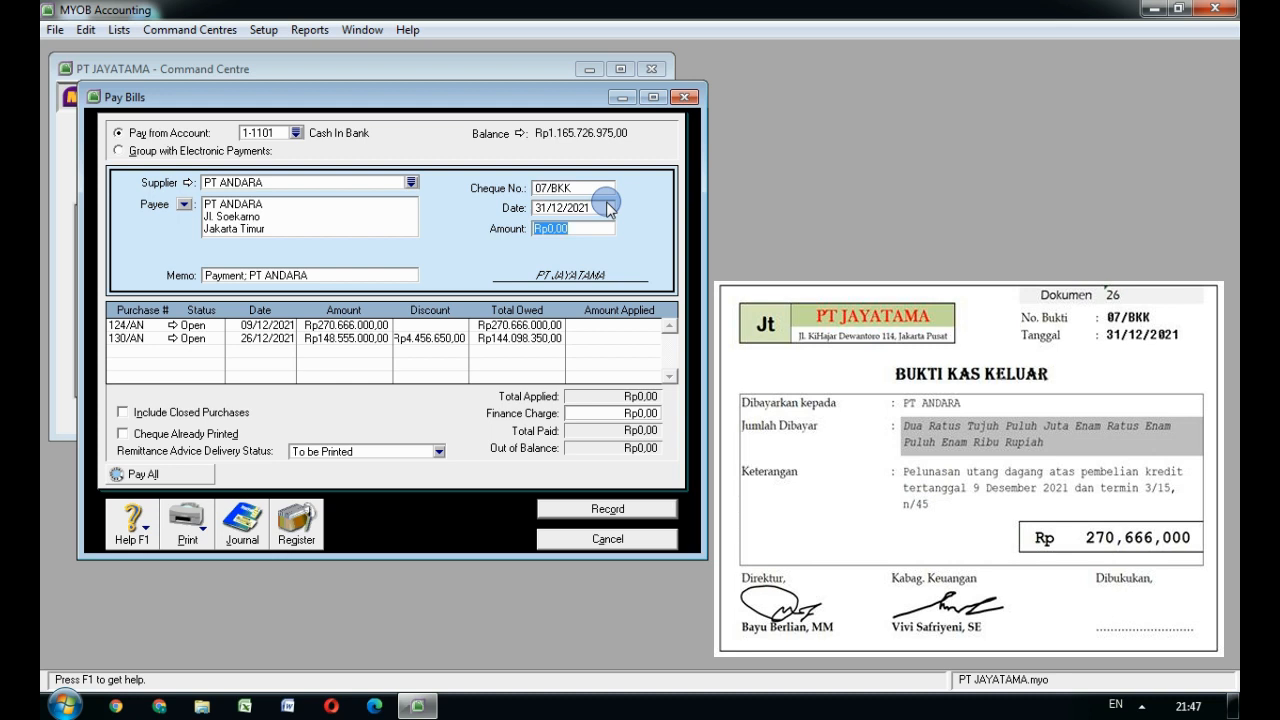
type("270666000")
key("Tab")
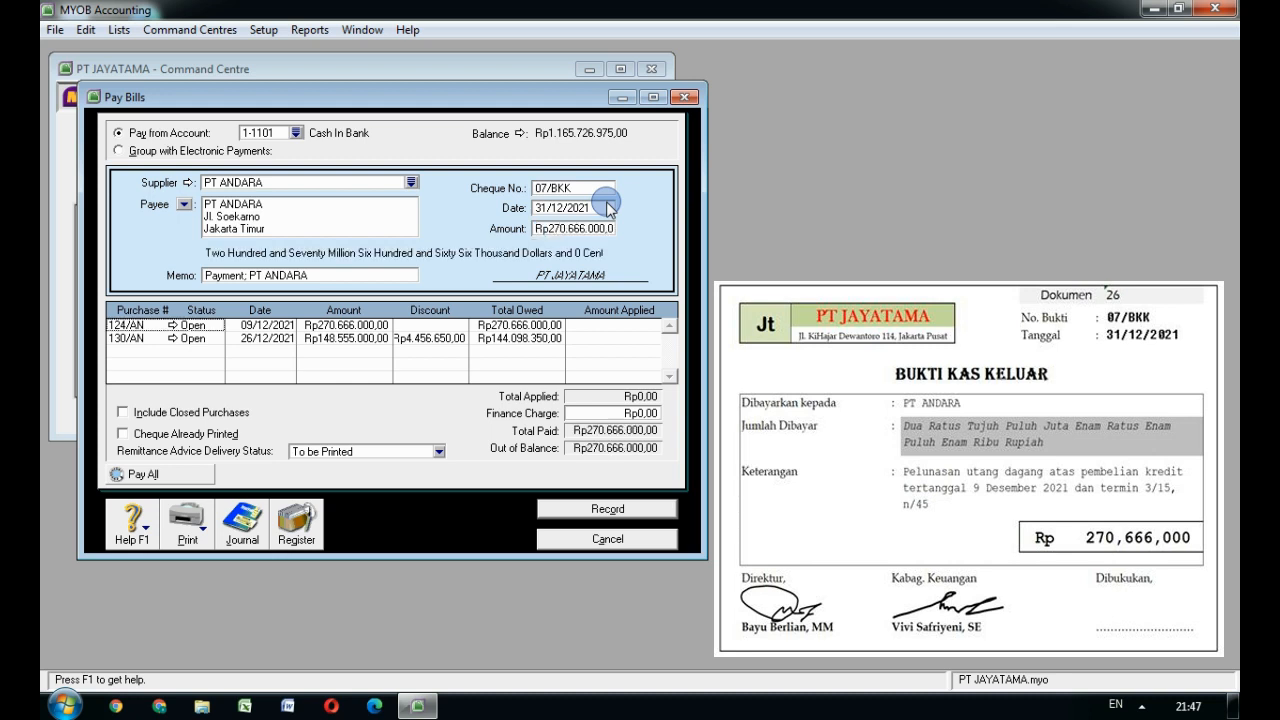
Step: Apply the Rp270.666.000 to purchase 124/AN, record the payment and close the Pay Bills window
key("Tab")
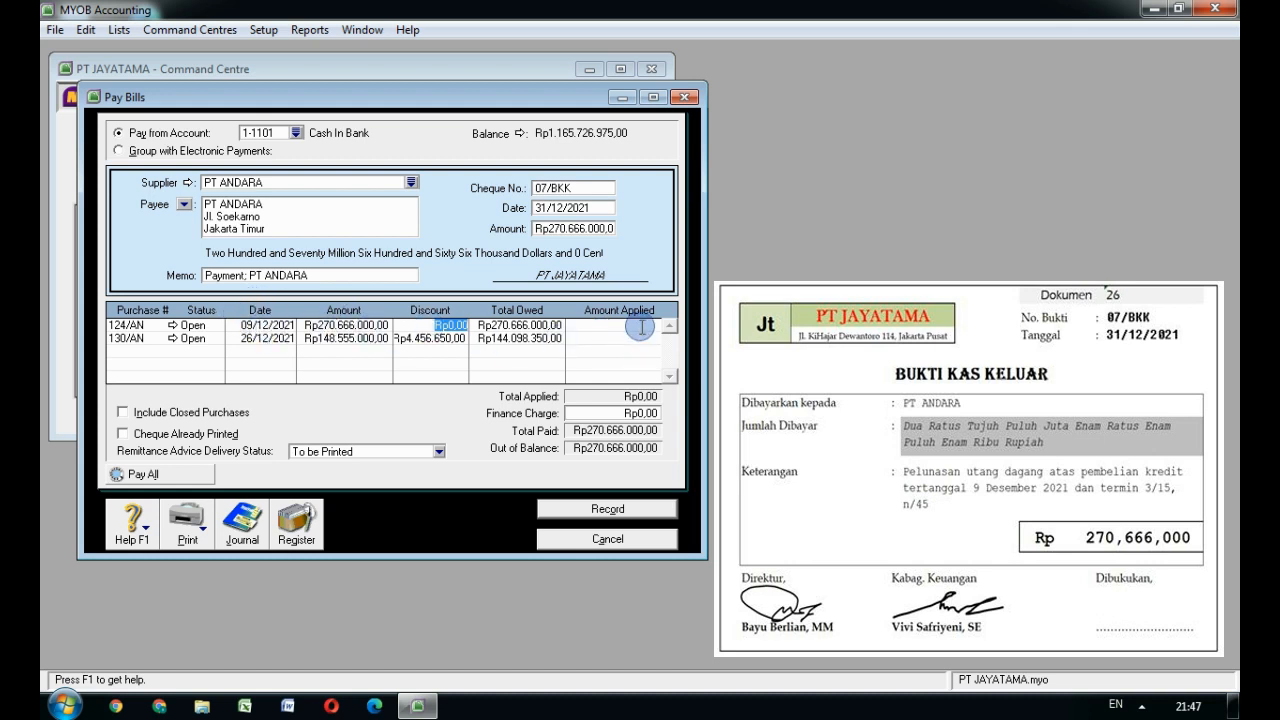
left_click(640, 325)
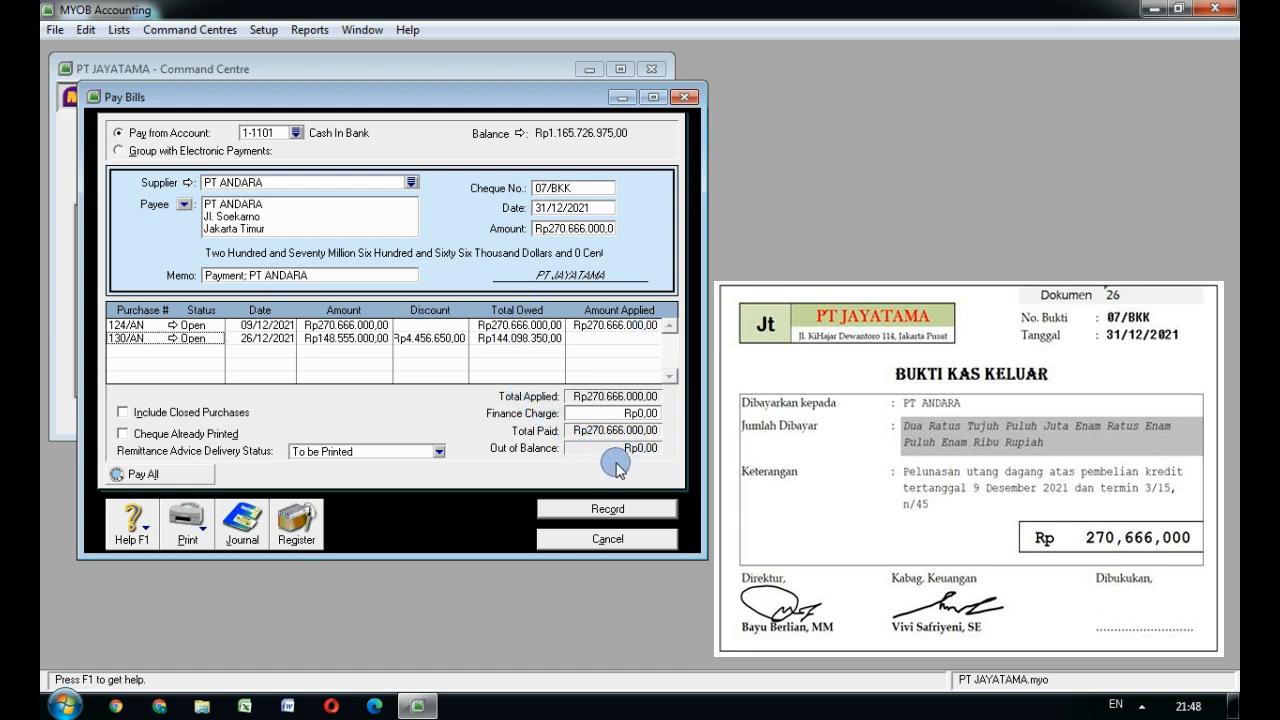
left_click(608, 509)
left_click(612, 539)
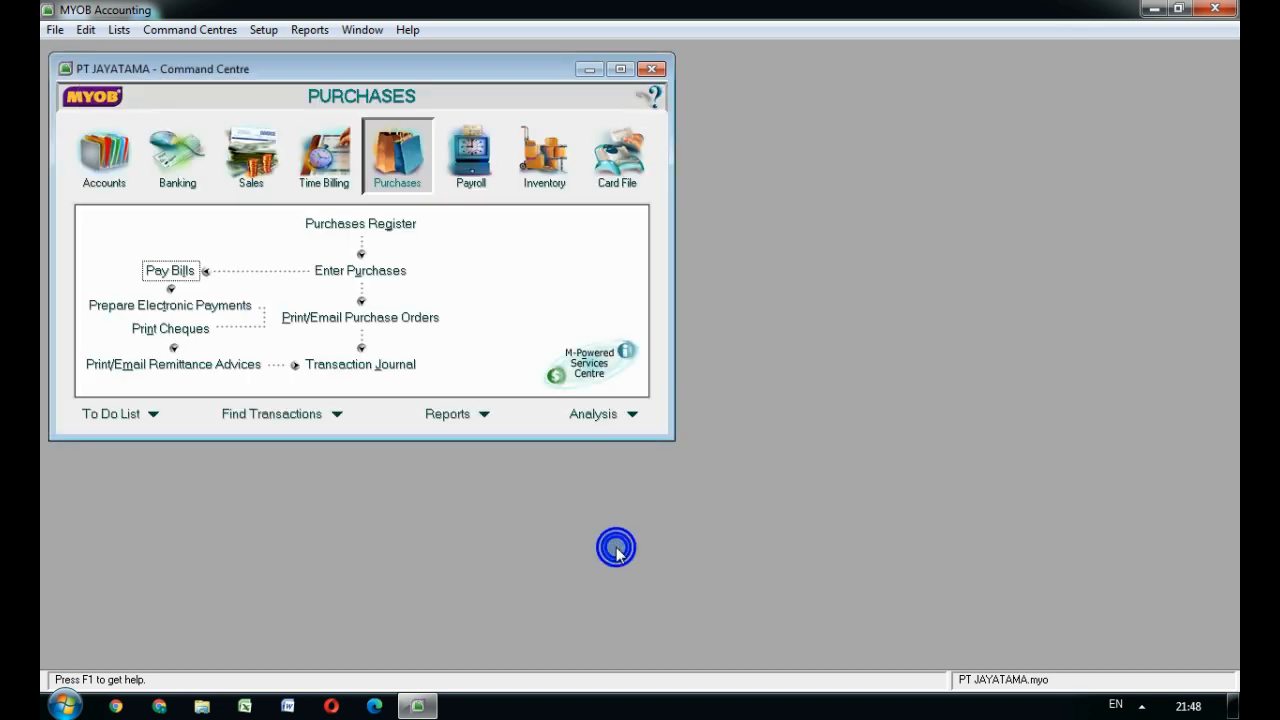